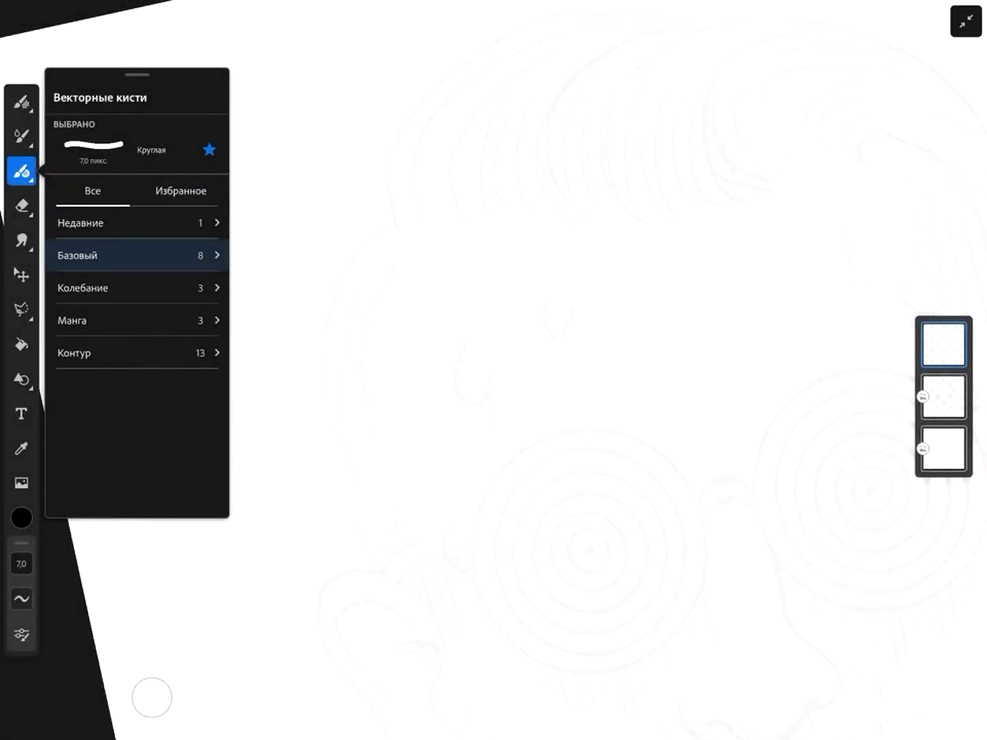
Step: Select the round vector brush, testing it with trial strokes that are undone
click(103, 222)
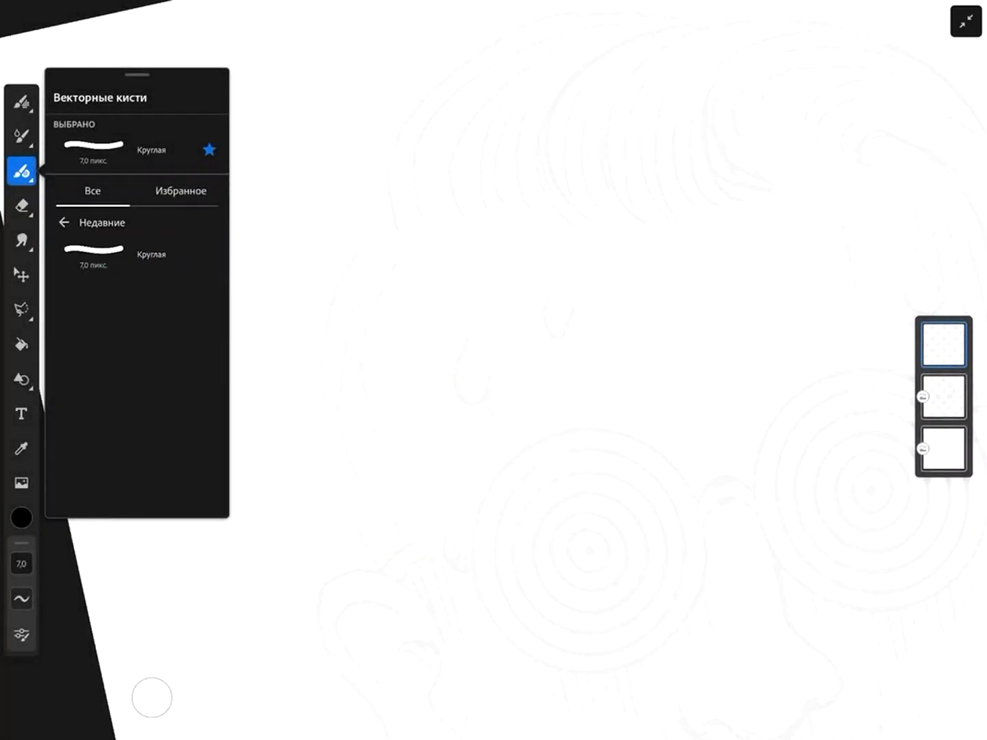
click(64, 222)
click(103, 353)
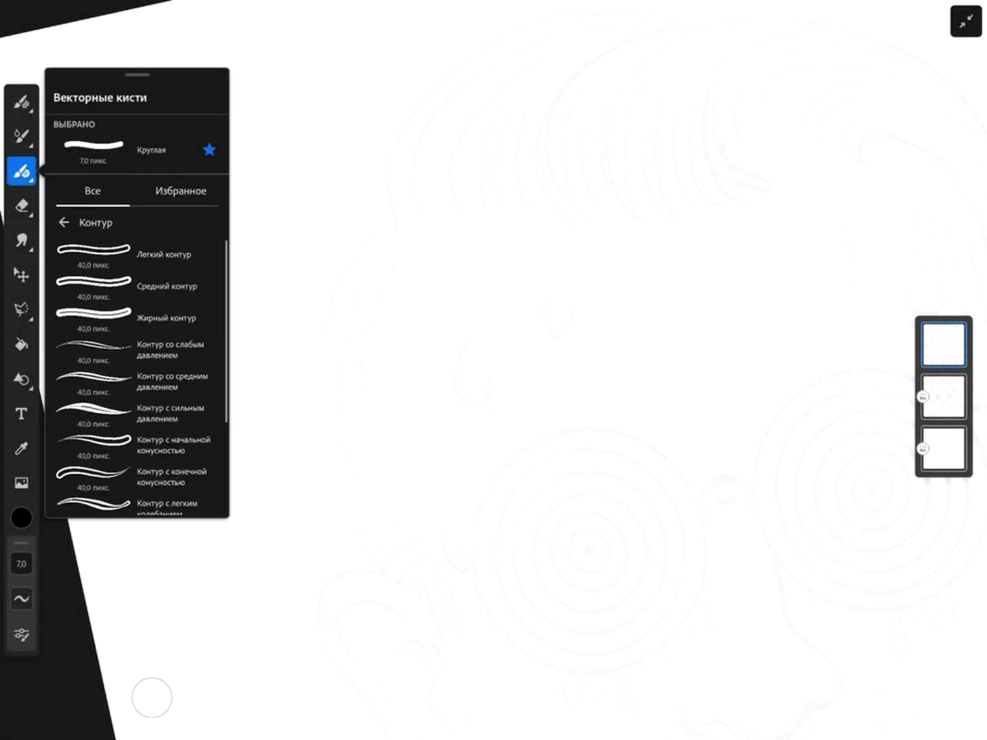
click(181, 190)
click(110, 237)
drag(353, 264, 383, 225)
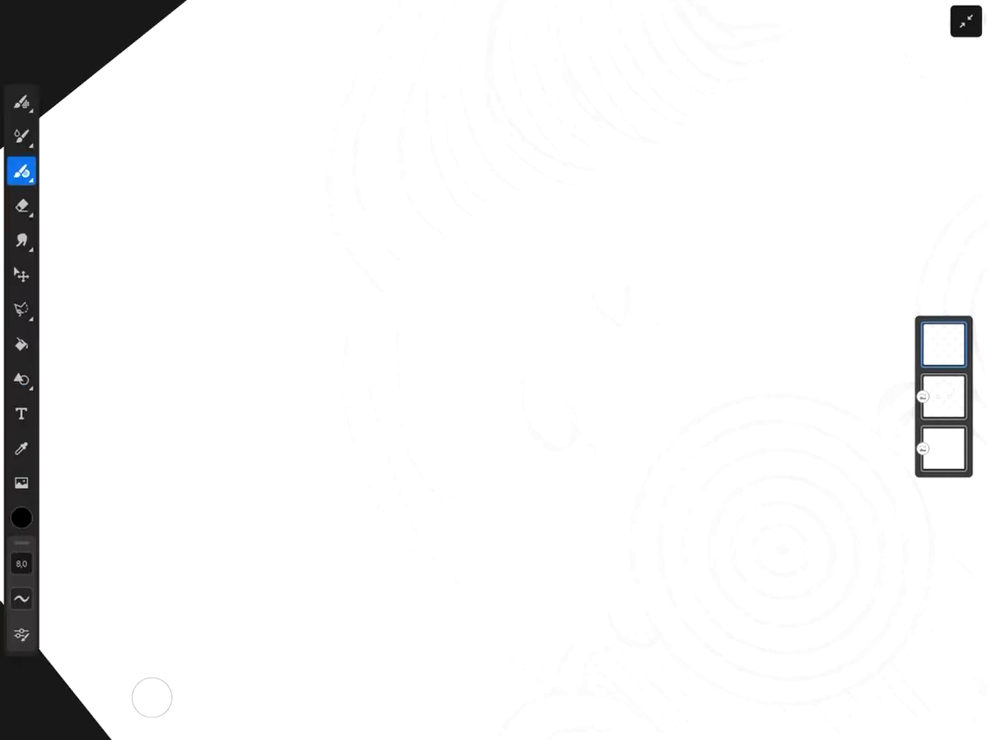
click(21, 171)
click(103, 267)
drag(367, 278, 341, 388)
key(ctrl+z)
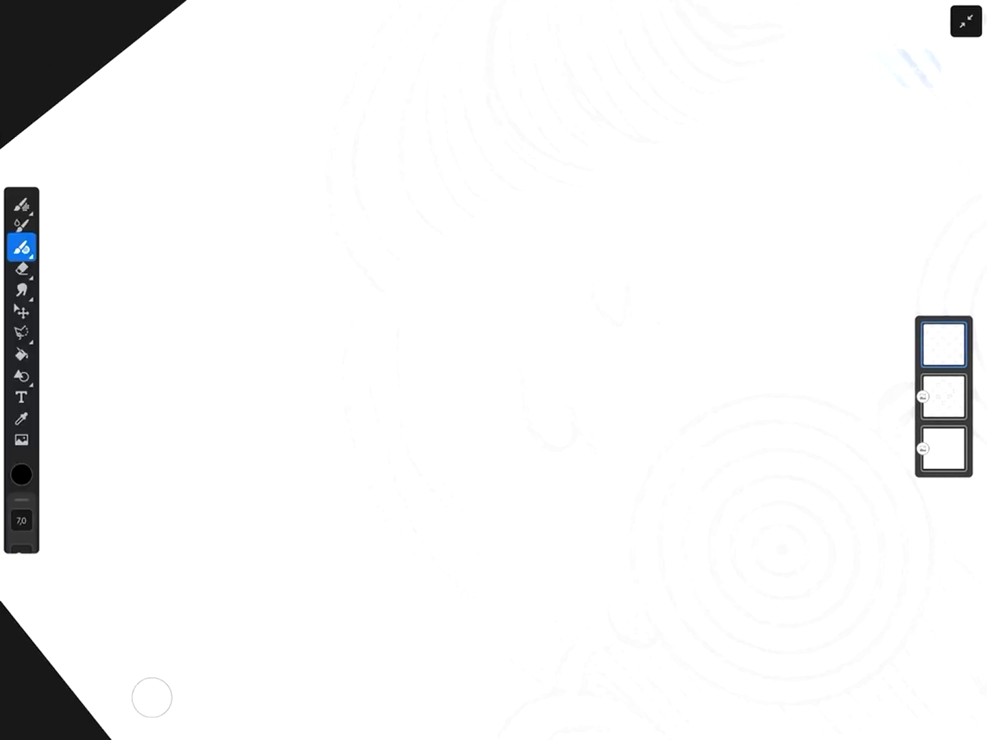
click(22, 634)
drag(363, 278, 356, 472)
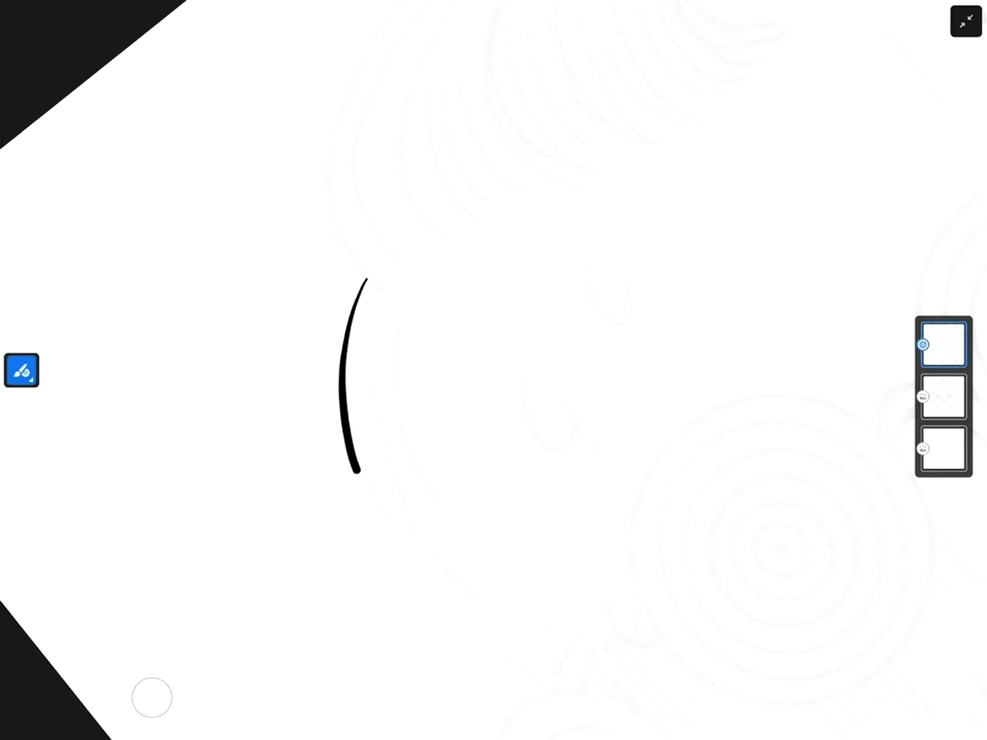
key(ctrl+z)
click(22, 564)
Step: Ink the back-of-head outline in bold black arcs, retracing to join them
mouse_move(366, 282)
mouse_down()
mouse_move(408, 540)
mouse_move(502, 613)
mouse_up()
scroll(480, 370, up, 3)
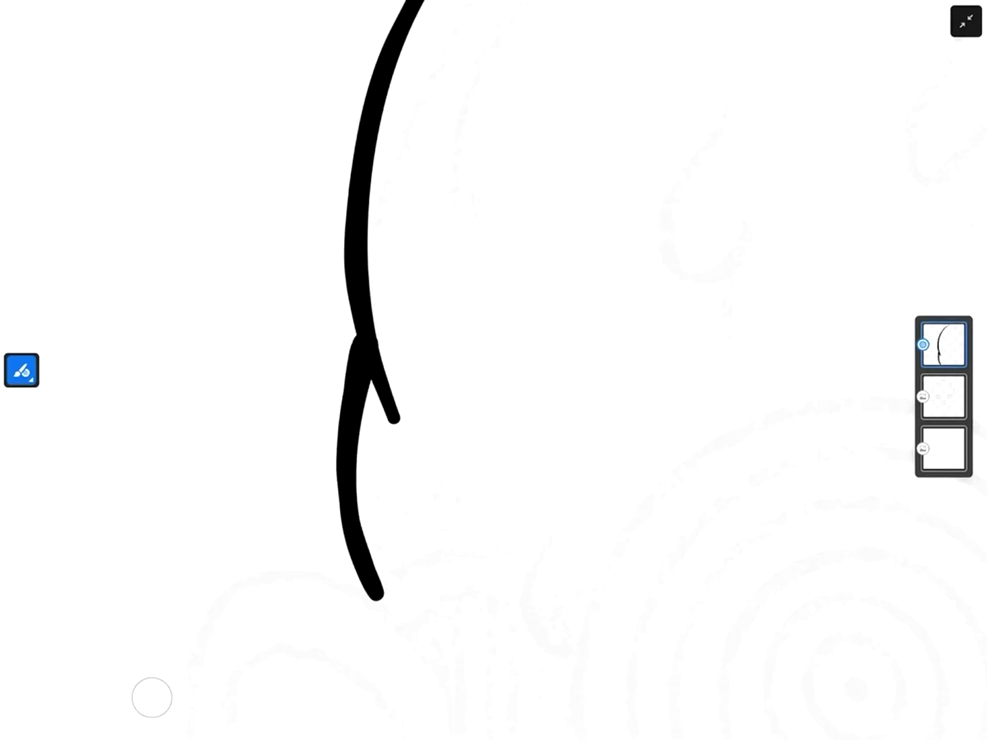
scroll(494, 370, down, 3)
mouse_move(461, 158)
mouse_down()
mouse_move(339, 457)
mouse_move(433, 573)
mouse_up()
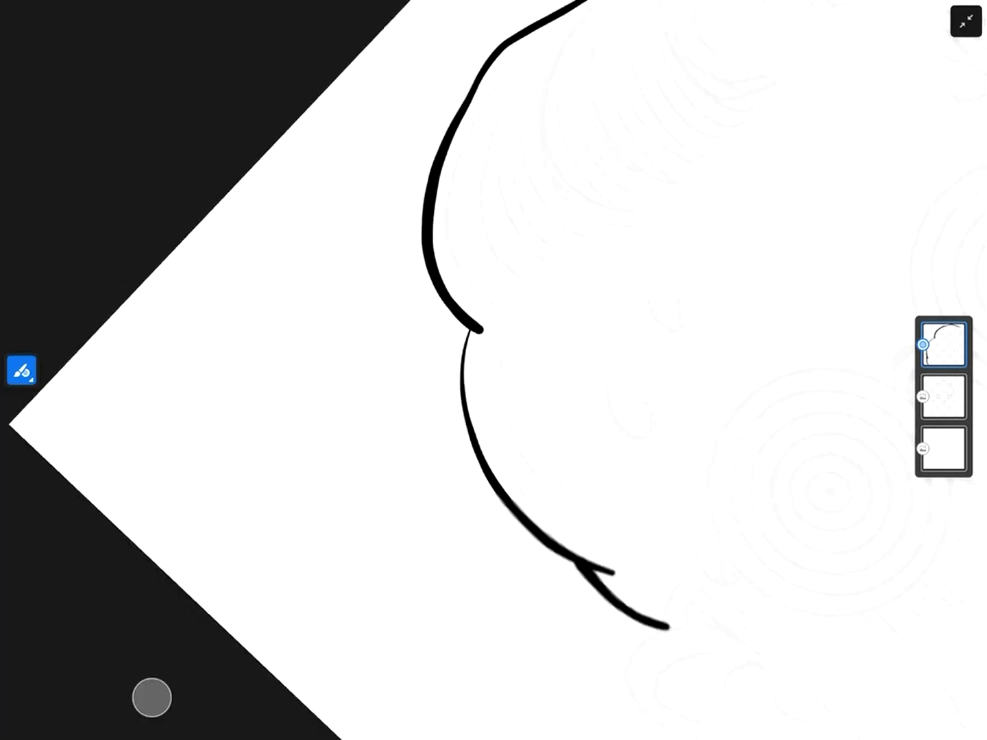
scroll(494, 370, up, 2)
mouse_move(449, 212)
mouse_down()
mouse_move(371, 449)
mouse_move(401, 565)
mouse_up()
scroll(493, 370, up, 2)
scroll(494, 370, down, 2)
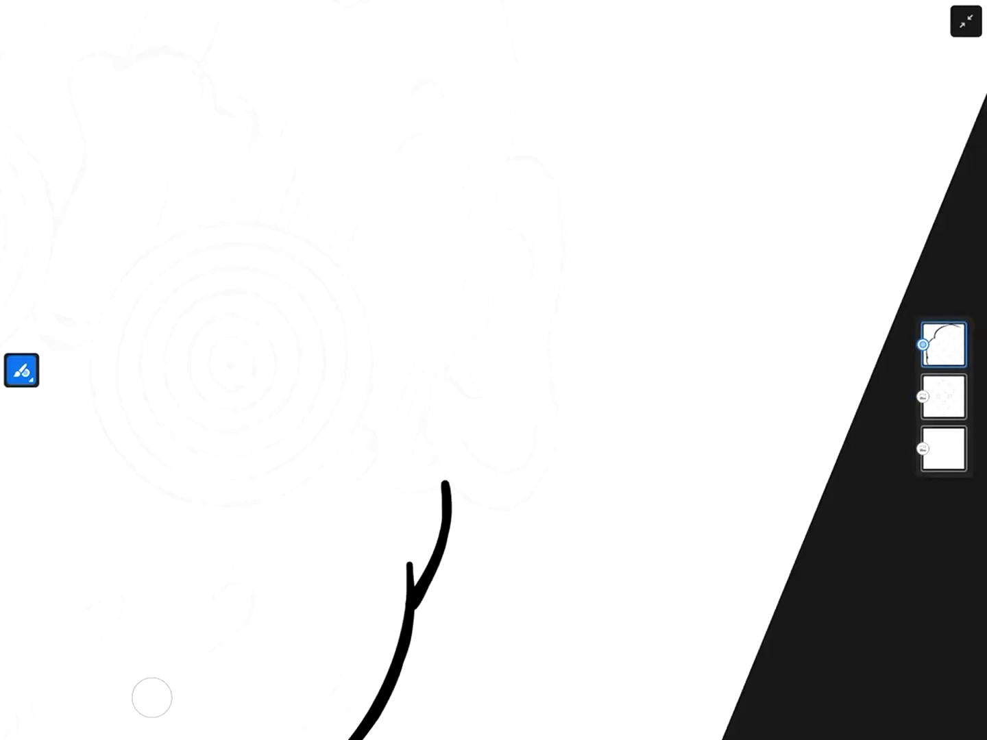
scroll(494, 370, up, 1)
Step: Ink the ear's U-shaped stroke, long outer curve and inner folds
mouse_move(357, 356)
mouse_down()
mouse_move(355, 458)
mouse_move(538, 357)
mouse_move(534, 257)
mouse_up()
scroll(493, 370, up, 2)
scroll(494, 370, up, 2)
mouse_move(452, 493)
mouse_down()
mouse_move(403, 470)
mouse_move(485, 194)
mouse_up()
scroll(493, 371, down, 2)
scroll(493, 370, up, 2)
mouse_move(407, 333)
mouse_down()
mouse_move(417, 377)
mouse_move(511, 569)
mouse_move(521, 621)
mouse_up()
scroll(494, 370, down, 2)
scroll(493, 370, up, 2)
drag(479, 331, 321, 479)
scroll(494, 370, down, 2)
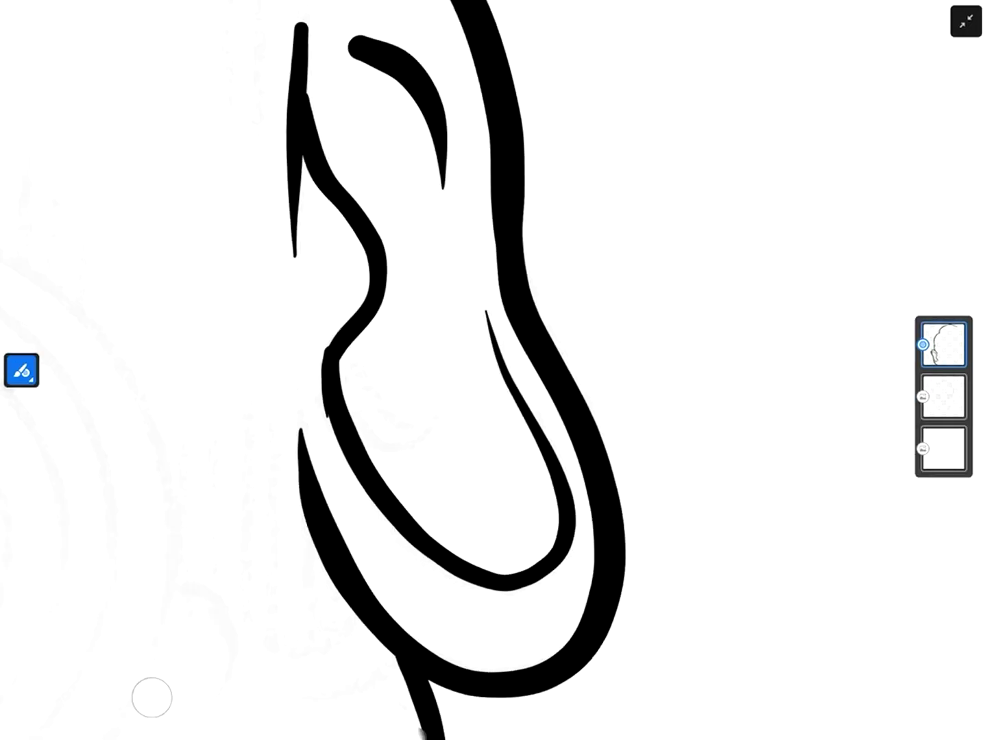
Step: Add two curved inner-ear strokes and the jaw line below the ear
click(21, 370)
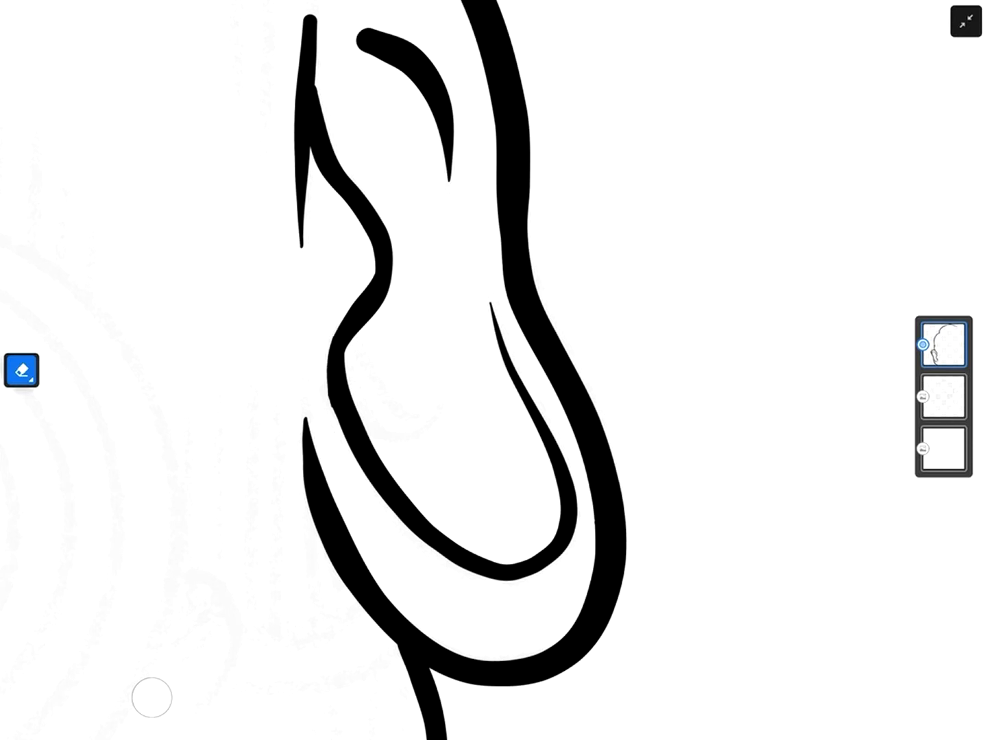
click(21, 370)
click(21, 270)
drag(446, 384, 351, 373)
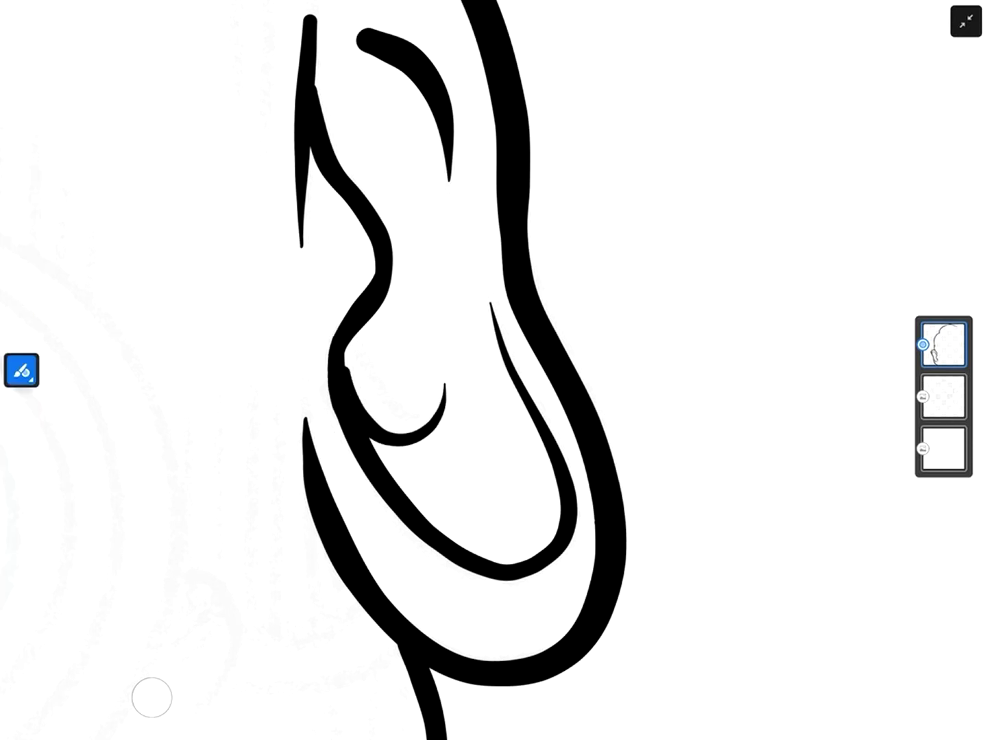
drag(363, 328, 429, 398)
scroll(494, 370, down, 2)
scroll(493, 370, up, 2)
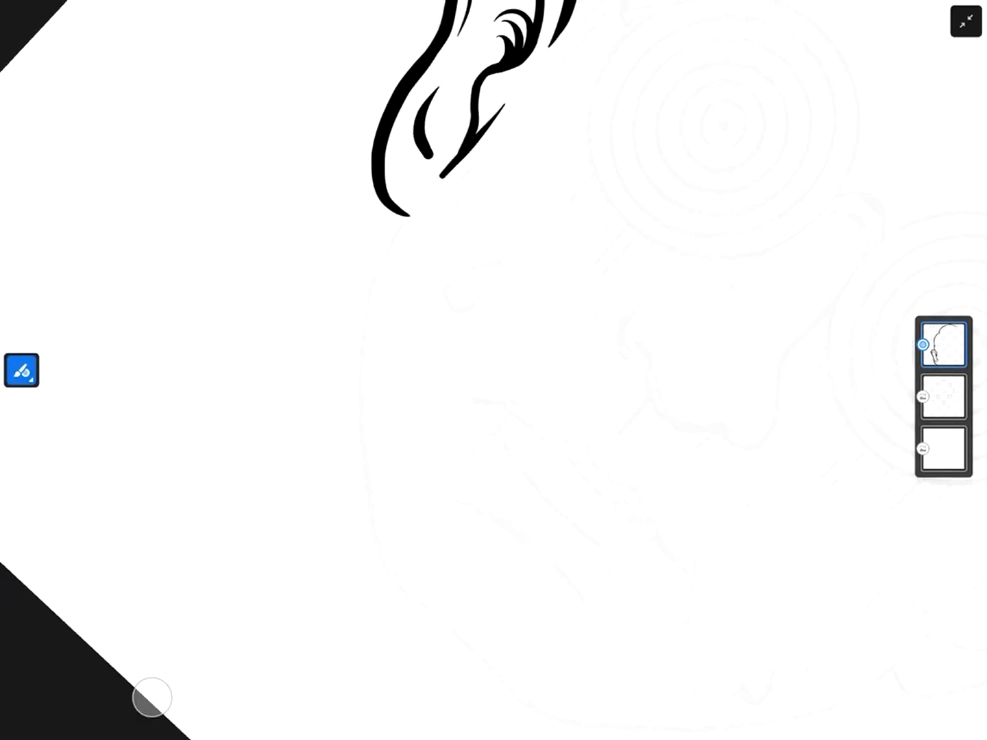
drag(393, 577, 423, 198)
scroll(494, 370, down, 2)
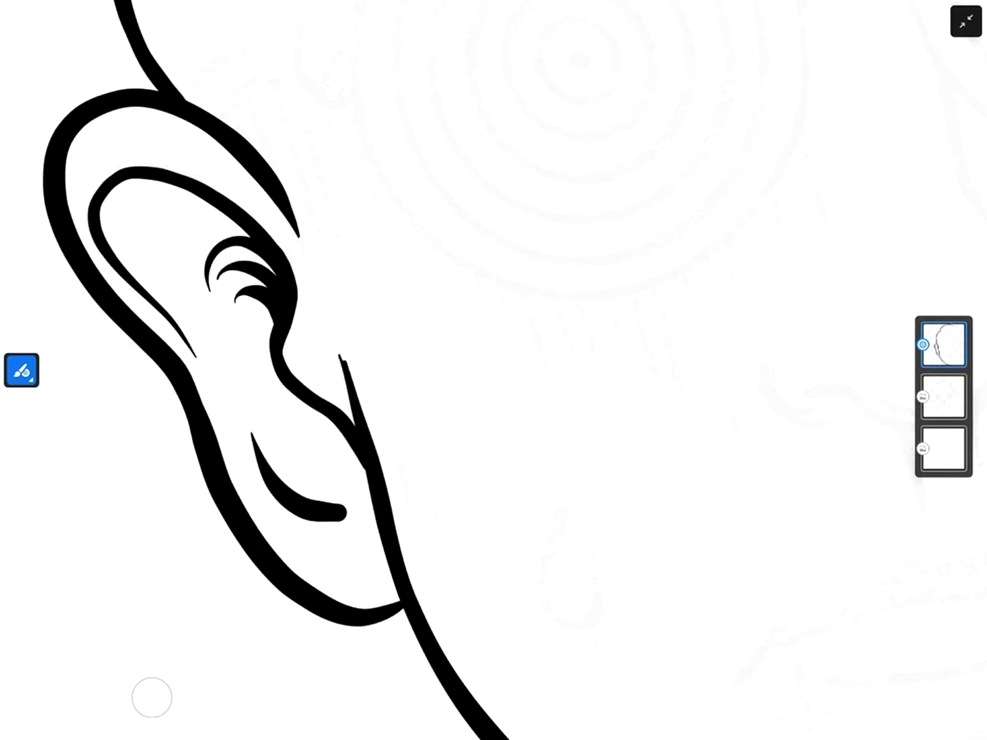
Step: Try erasing a notch in the ear line, undo it, and return to the vector brush
click(22, 371)
click(22, 237)
scroll(494, 370, up, 2)
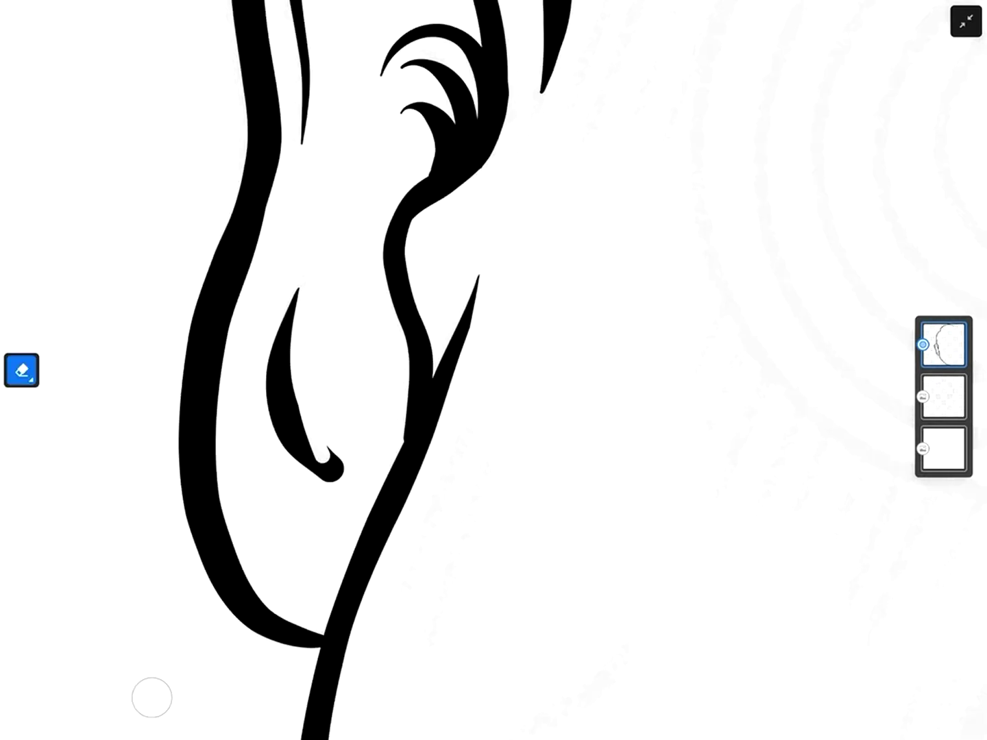
scroll(494, 370, down, 2)
scroll(494, 371, up, 3)
click(405, 272)
key(ctrl+z)
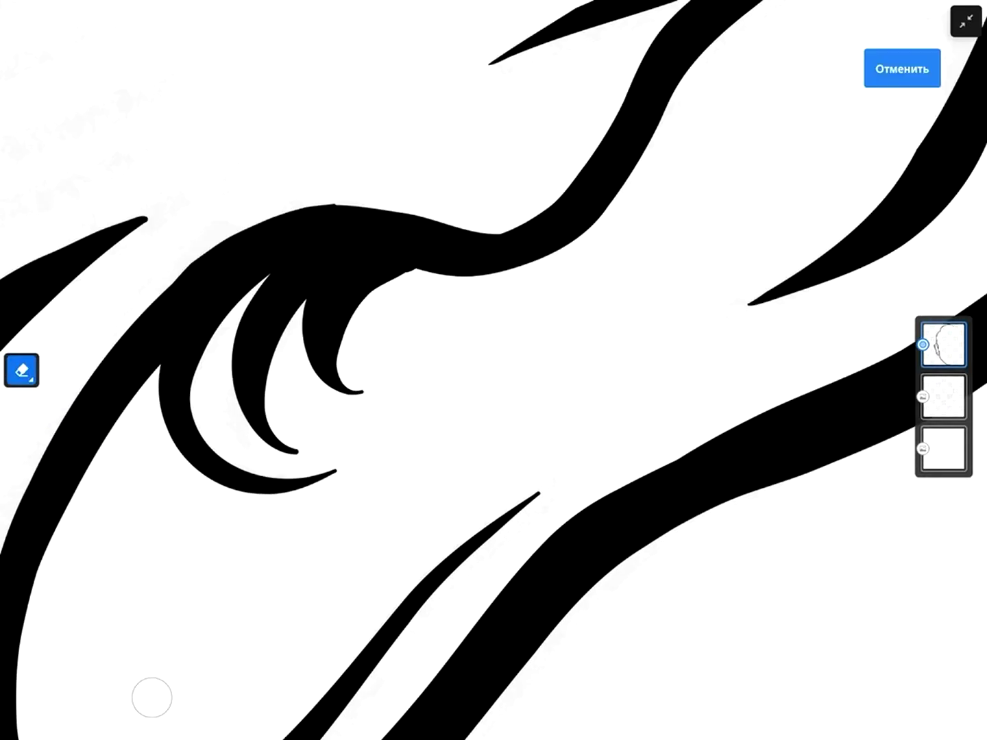
scroll(493, 370, down, 2)
scroll(493, 370, down, 2)
scroll(493, 370, up, 1)
click(21, 370)
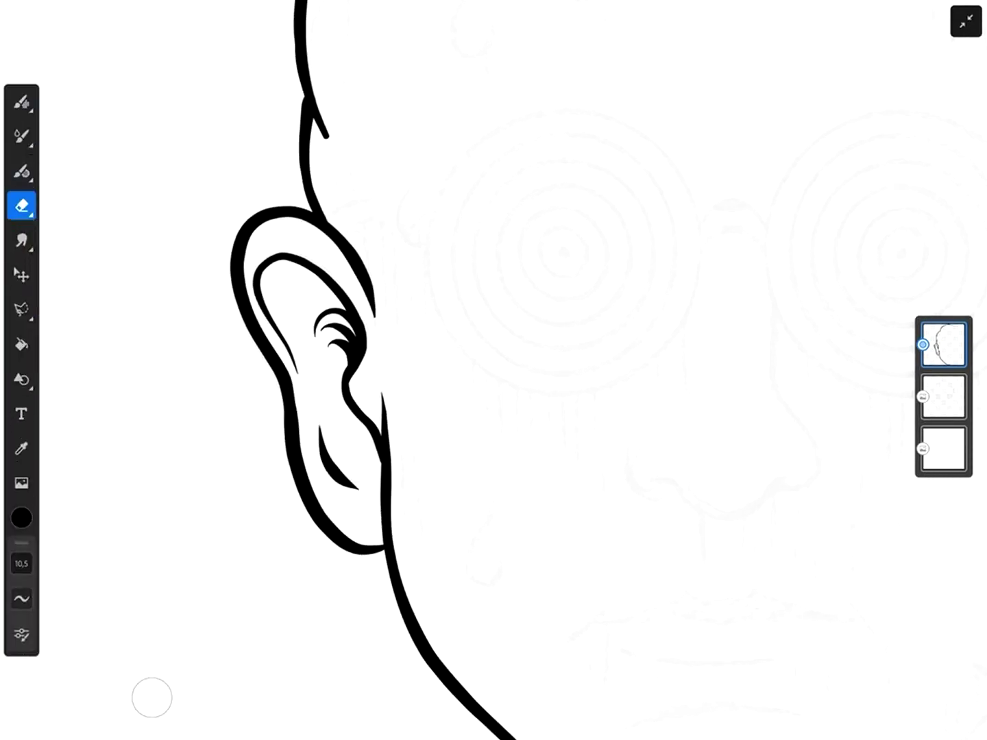
click(20, 239)
Step: Ink the curved nose wing and the hooked glasses arm leaving the ear
scroll(494, 371, up, 1)
mouse_move(485, 469)
mouse_down()
mouse_move(528, 536)
mouse_move(606, 562)
mouse_up()
scroll(494, 370, down, 1)
scroll(493, 370, up, 2)
scroll(494, 371, down, 1)
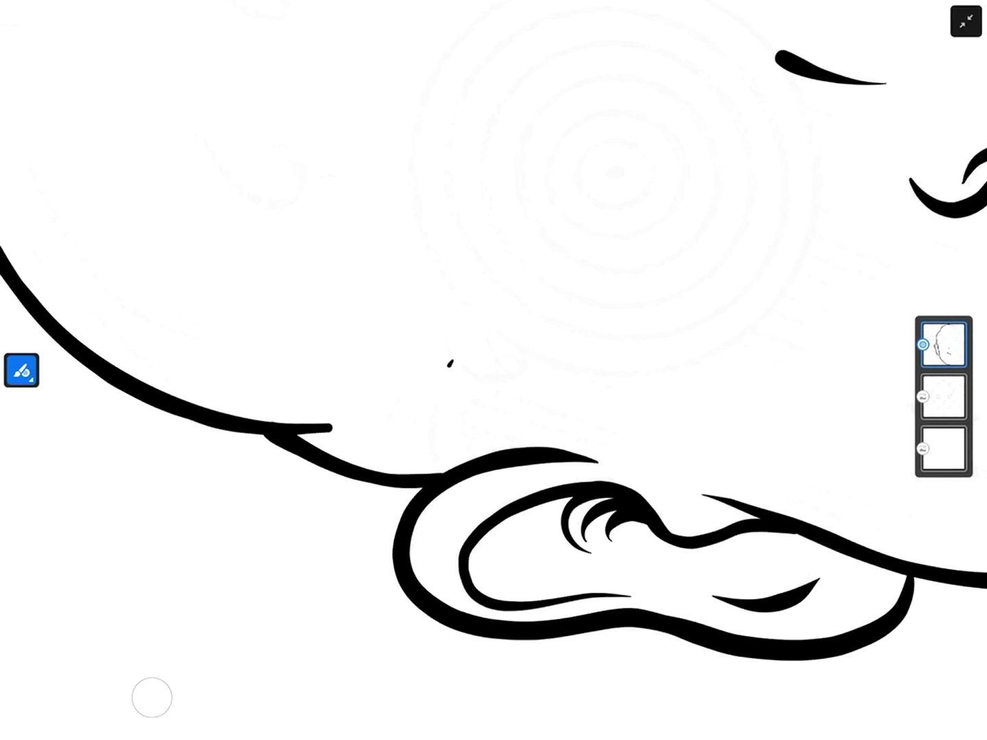
drag(449, 363, 429, 473)
drag(483, 380, 460, 462)
scroll(494, 370, up, 2)
mouse_move(473, 353)
mouse_down()
mouse_move(513, 273)
mouse_move(511, 376)
mouse_up()
scroll(494, 370, down, 1)
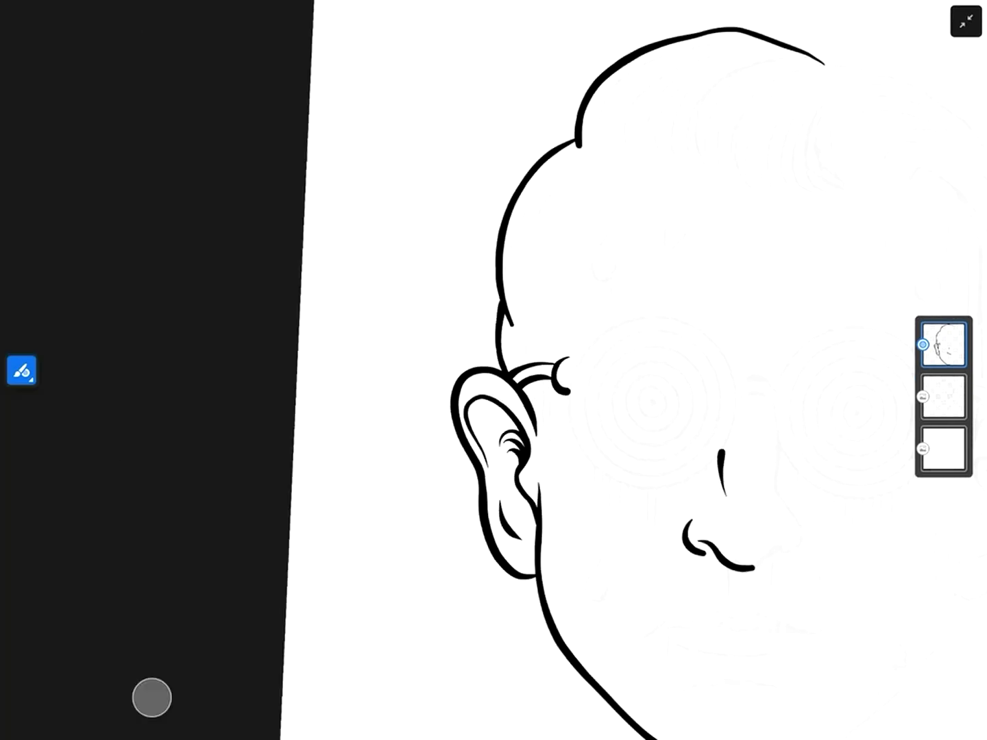
scroll(493, 371, up, 2)
Step: Draw an inner and outer ring around the eye, redrawing the outer one
mouse_move(561, 466)
mouse_down()
mouse_move(521, 387)
mouse_move(541, 497)
mouse_up()
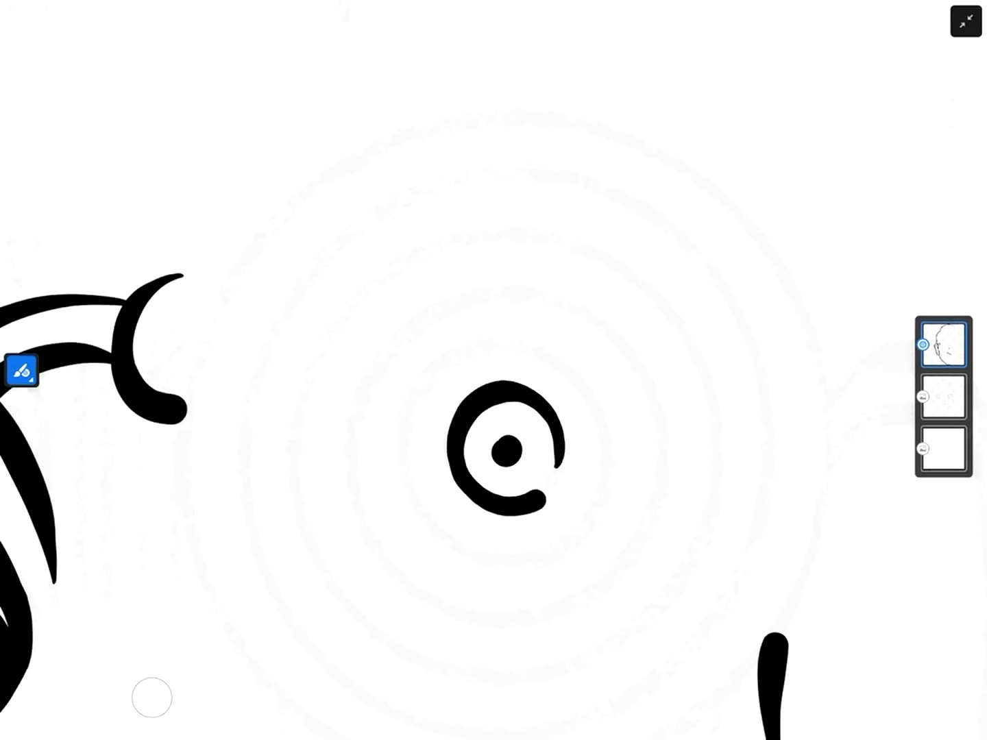
mouse_move(510, 337)
mouse_down()
mouse_move(435, 532)
mouse_move(584, 375)
mouse_move(483, 342)
mouse_up()
scroll(494, 370, down, 1)
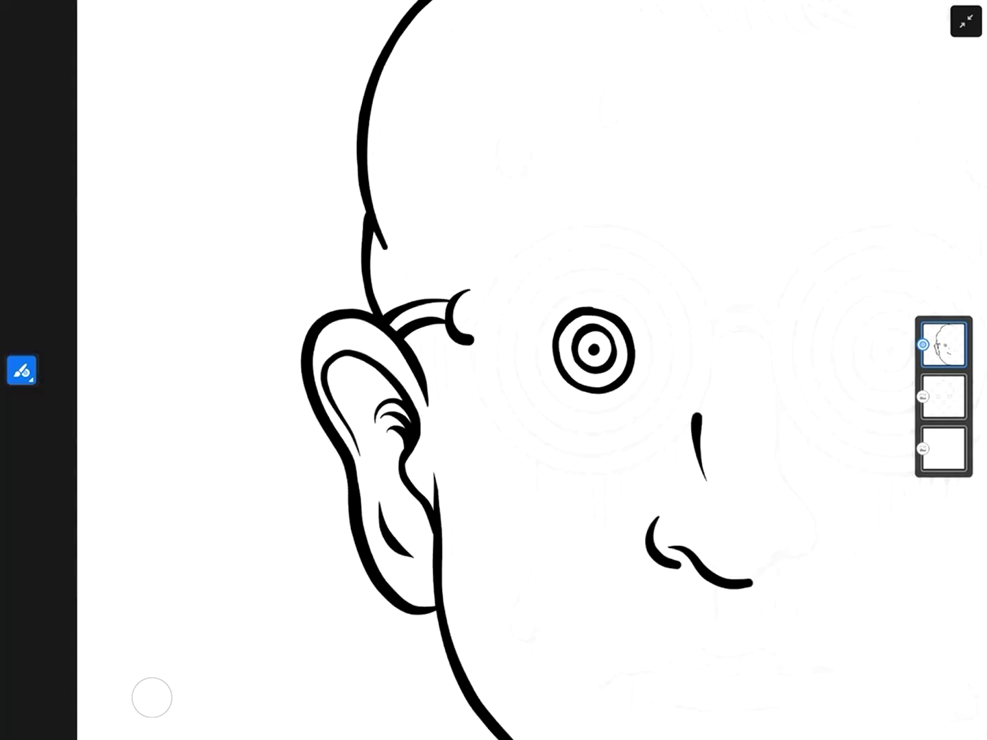
key(ctrl+z)
scroll(494, 370, up, 2)
mouse_move(448, 406)
mouse_down()
mouse_move(404, 480)
mouse_move(552, 528)
mouse_move(484, 387)
mouse_move(420, 439)
mouse_up()
scroll(493, 370, down, 3)
Step: Remove the trial eyebrow and eye rings, then paste the leaf image onto the canvas
scroll(494, 370, up, 3)
scroll(494, 370, up, 1)
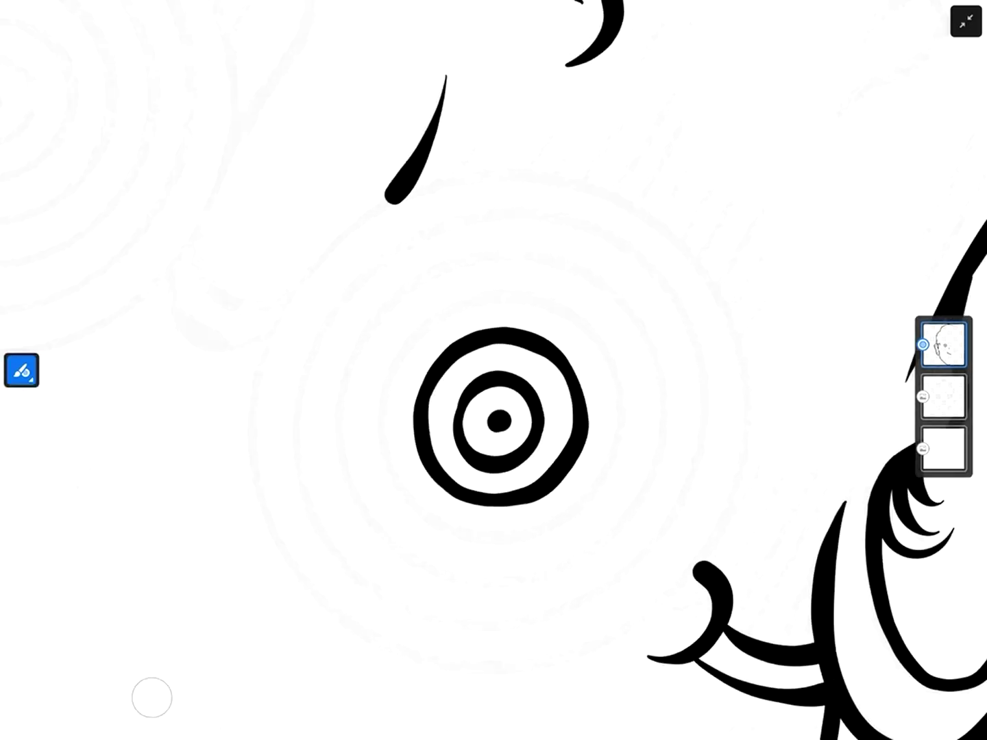
mouse_move(437, 316)
mouse_down()
mouse_move(499, 296)
mouse_move(408, 496)
mouse_move(580, 528)
mouse_move(576, 318)
mouse_move(457, 296)
mouse_up()
key(ctrl+z)
scroll(493, 370, down, 3)
scroll(494, 370, up, 3)
key(ctrl+z)
key(ctrl+z)
key(ctrl+z)
key(ctrl+z)
key(ctrl+z)
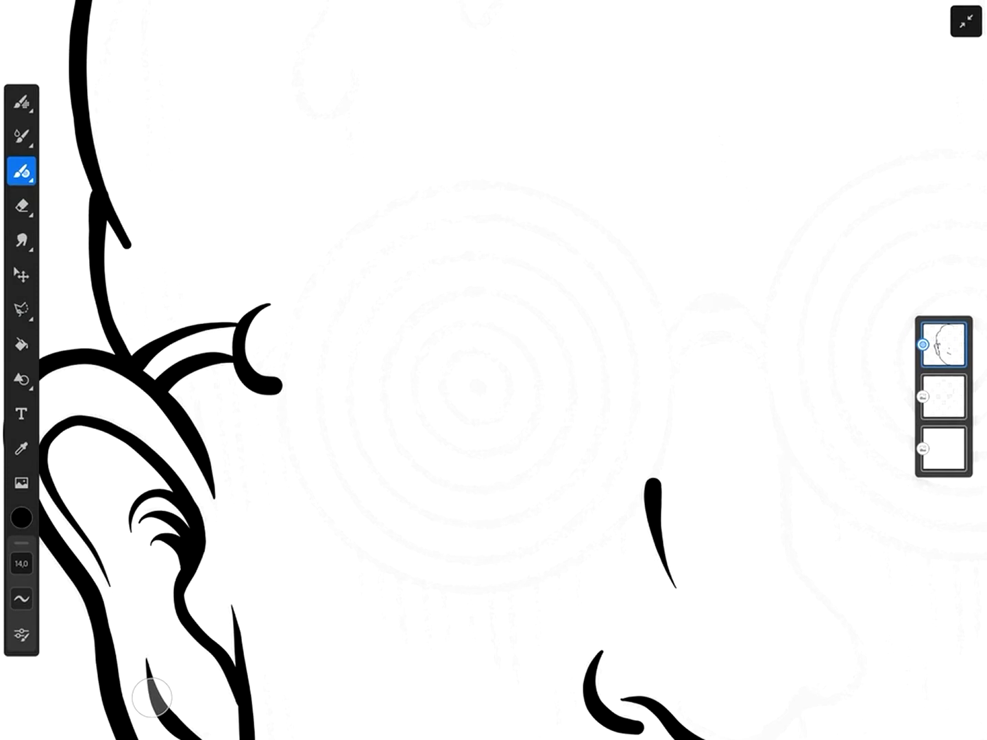
key(ctrl+v)
scroll(493, 370, down, 2)
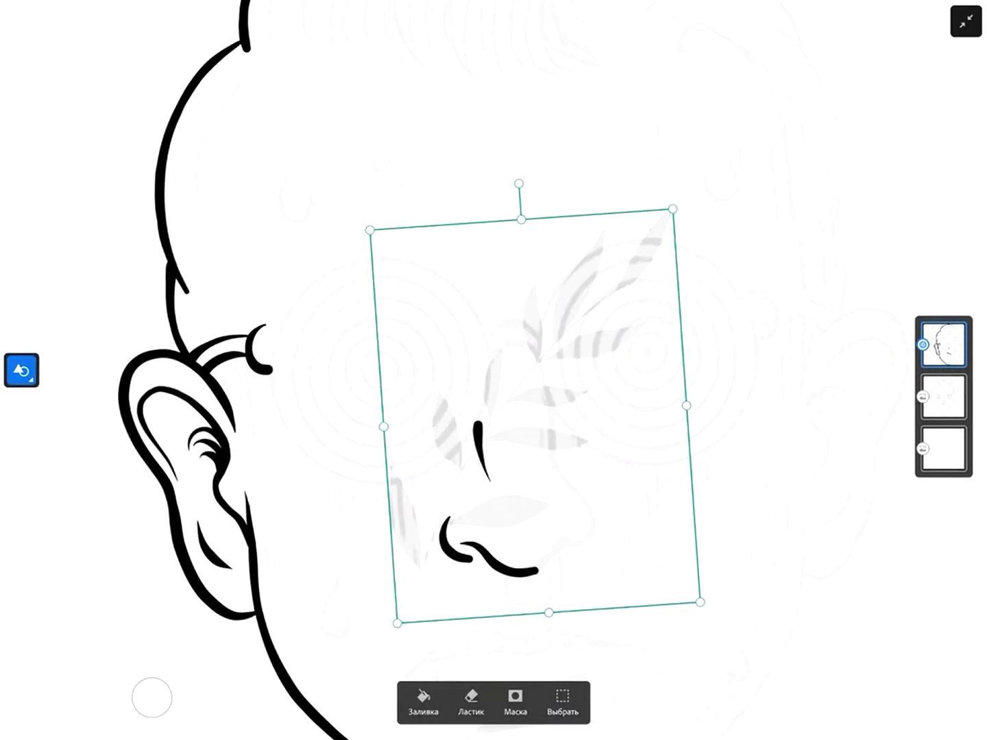
Step: Clear the leaf selection, try and undo a lens stroke, then redo the last stroke
key(ctrl+z)
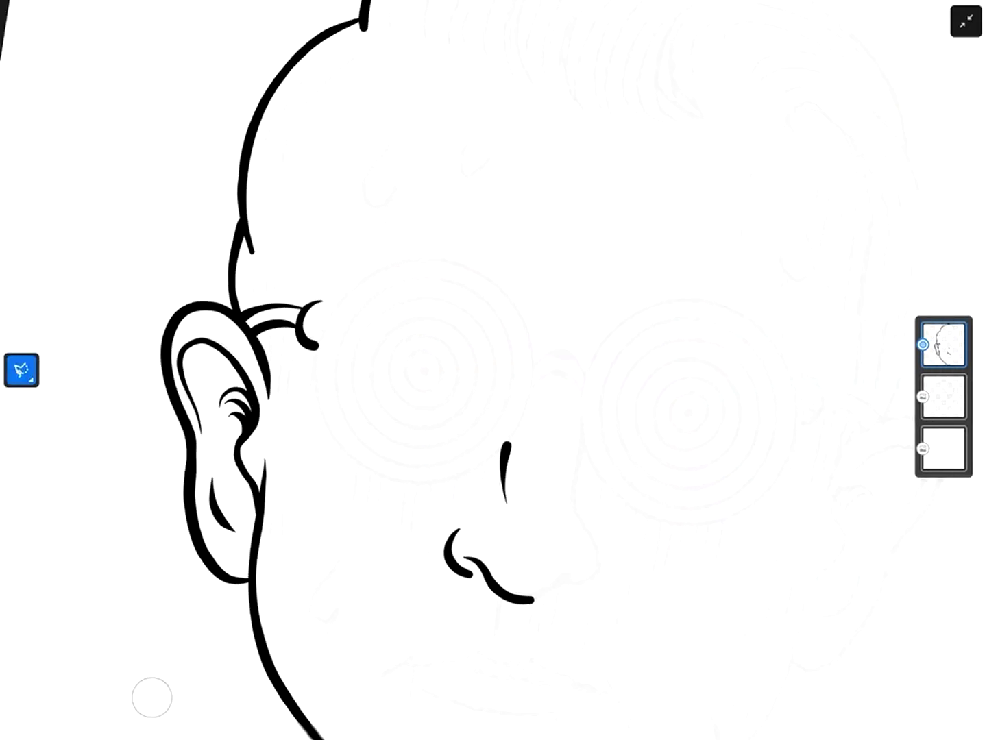
scroll(493, 370, up, 3)
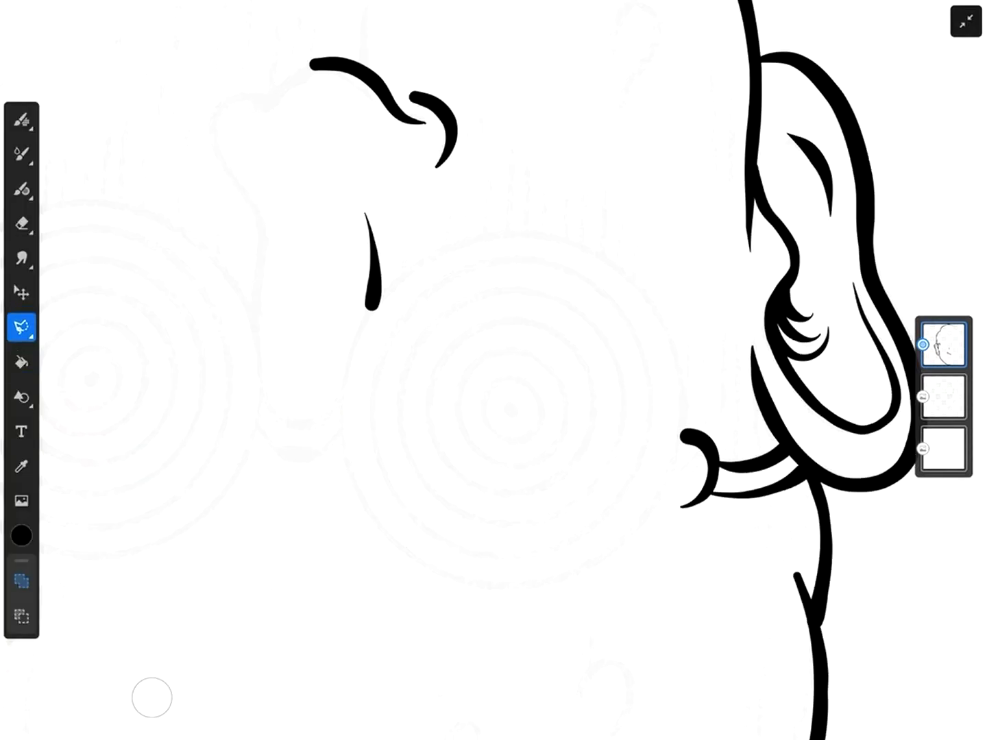
click(22, 564)
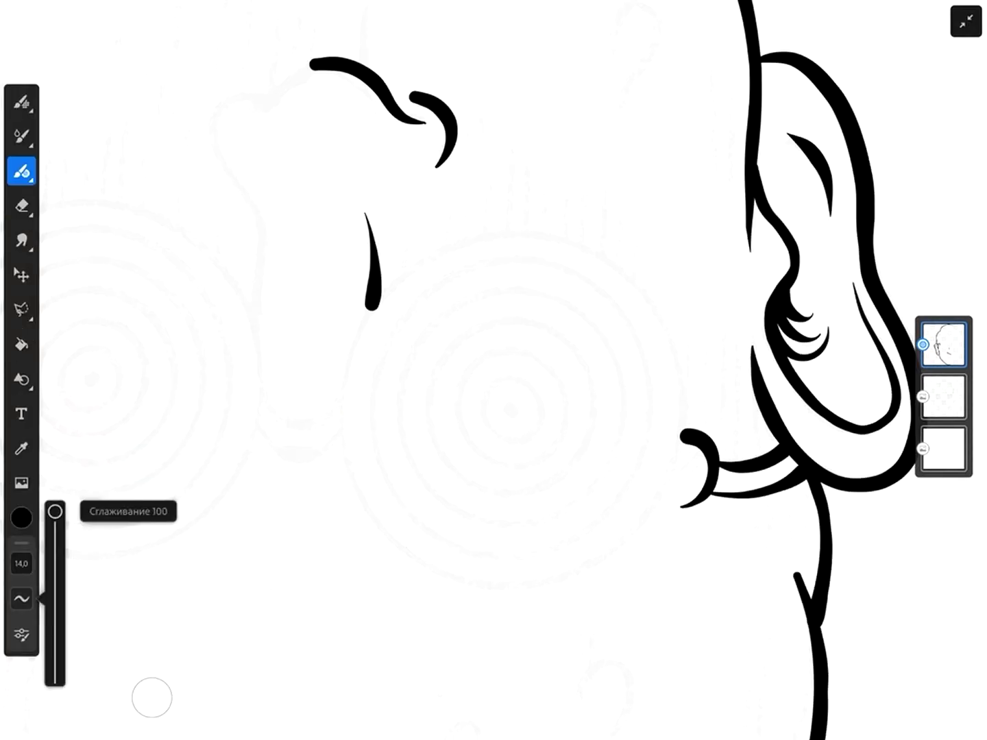
drag(514, 379, 506, 439)
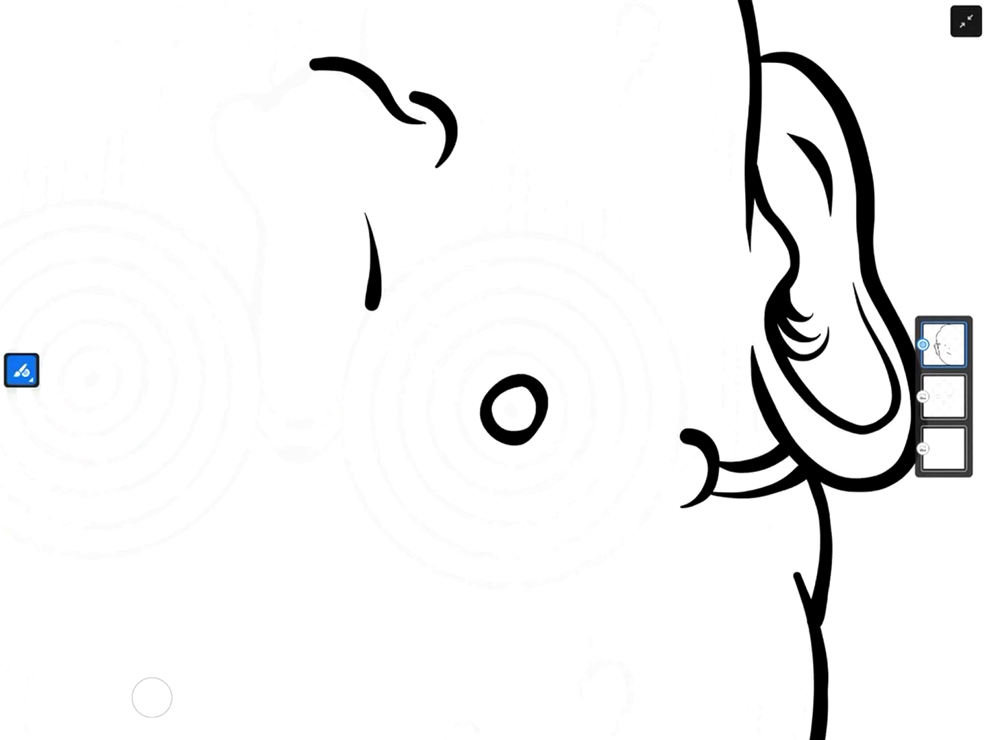
key(ctrl+z)
key(ctrl+z)
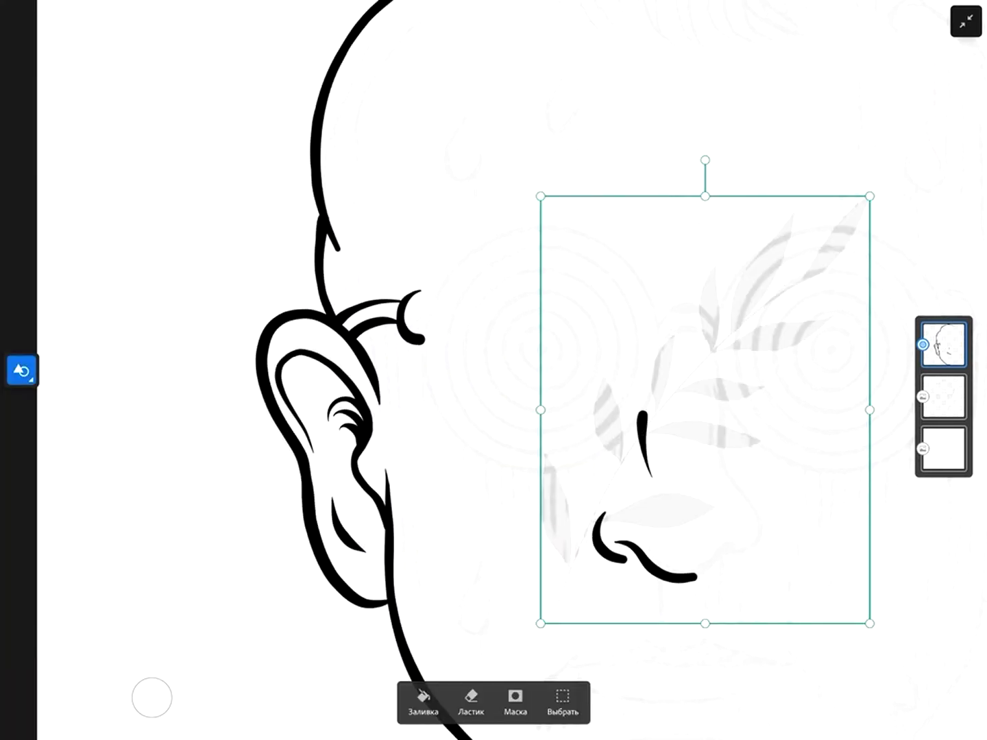
key(ctrl+z)
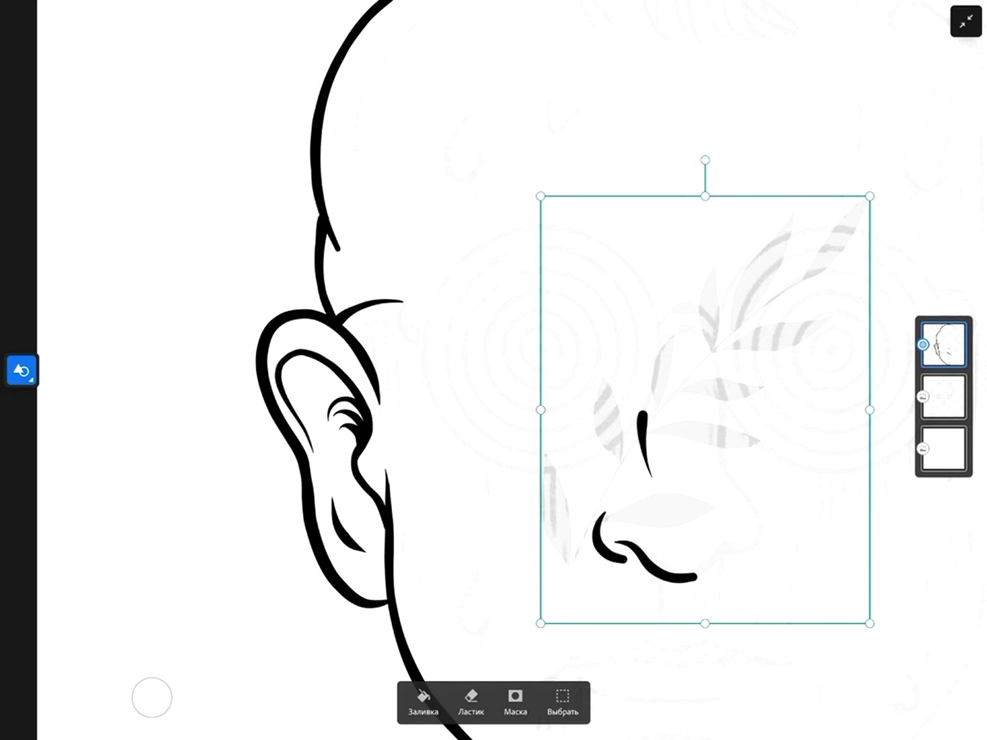
key(Tab)
key(ctrl+shift+z)
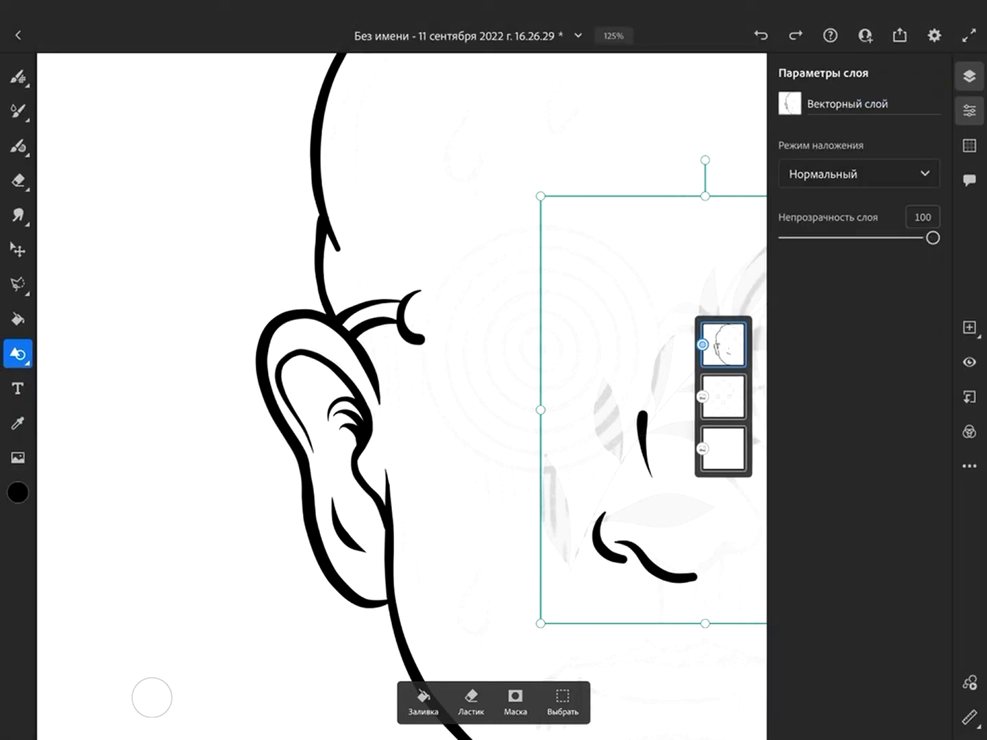
Step: Move the pasted piece up-left beside the ear, commit it, clear the selection and show the animation frame controls
click(969, 110)
drag(650, 411, 496, 356)
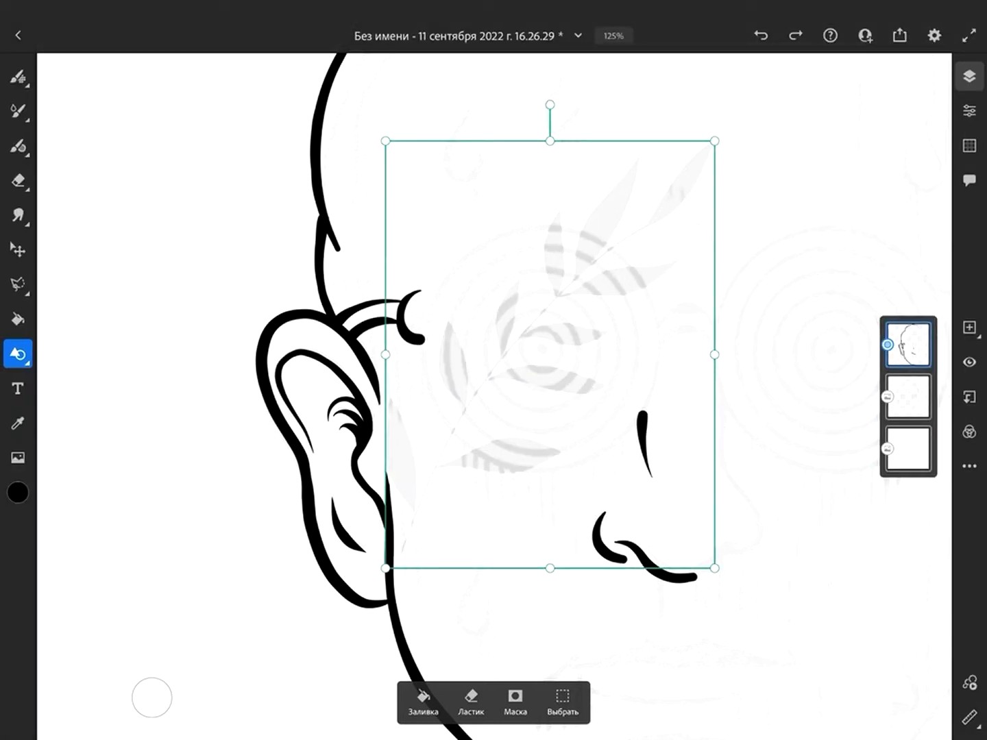
key(l)
key(ctrl+d)
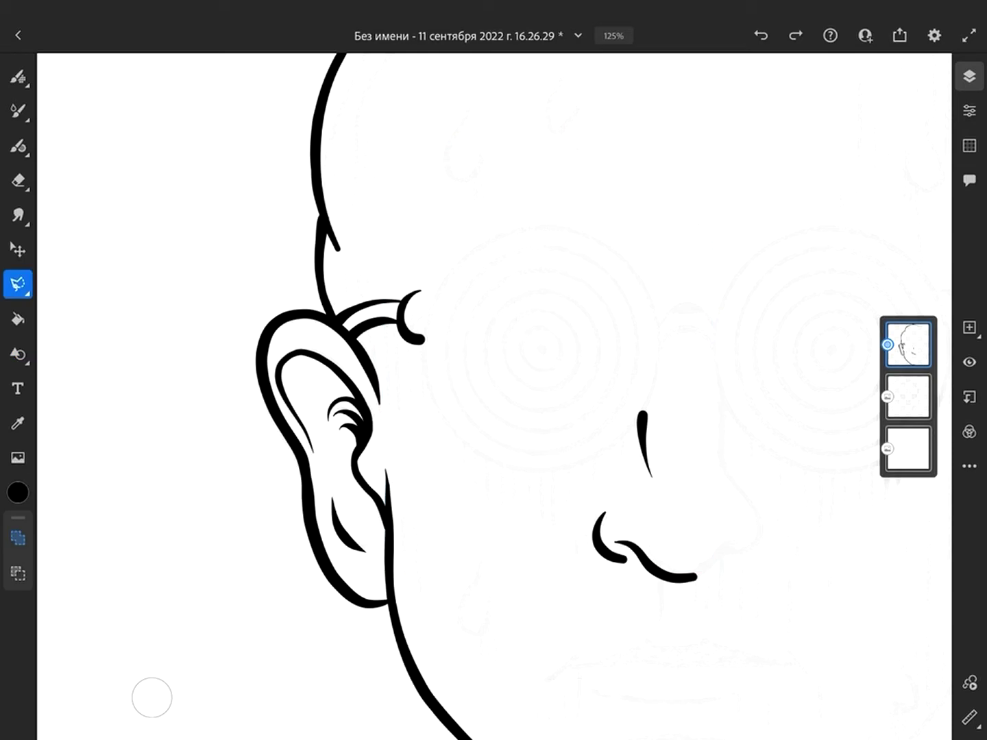
click(969, 682)
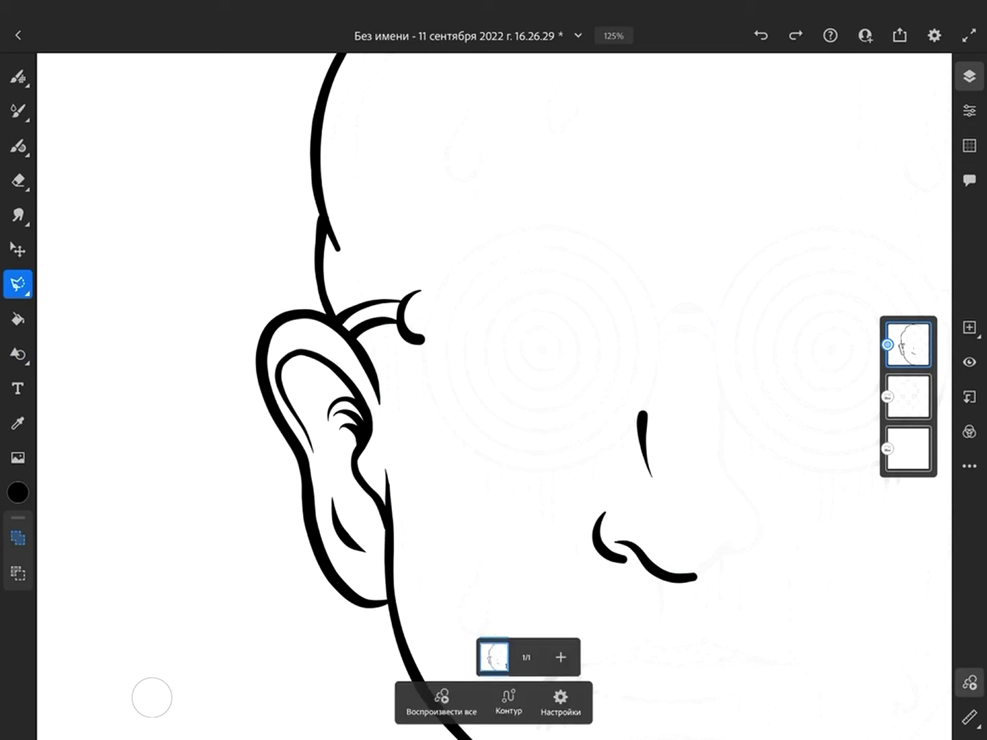
Step: Place a circle guide on the lens and paint a black ring, enlarging it slightly
click(970, 717)
click(809, 627)
scroll(645, 138, up, 2)
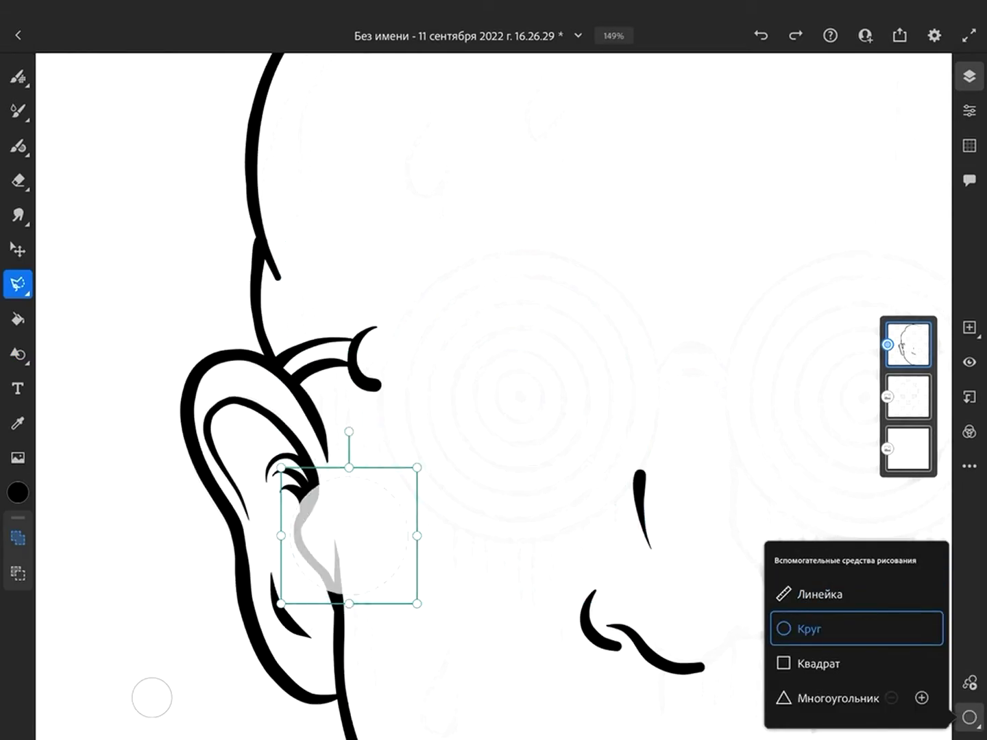
drag(350, 534, 548, 423)
scroll(479, 397, up, 5)
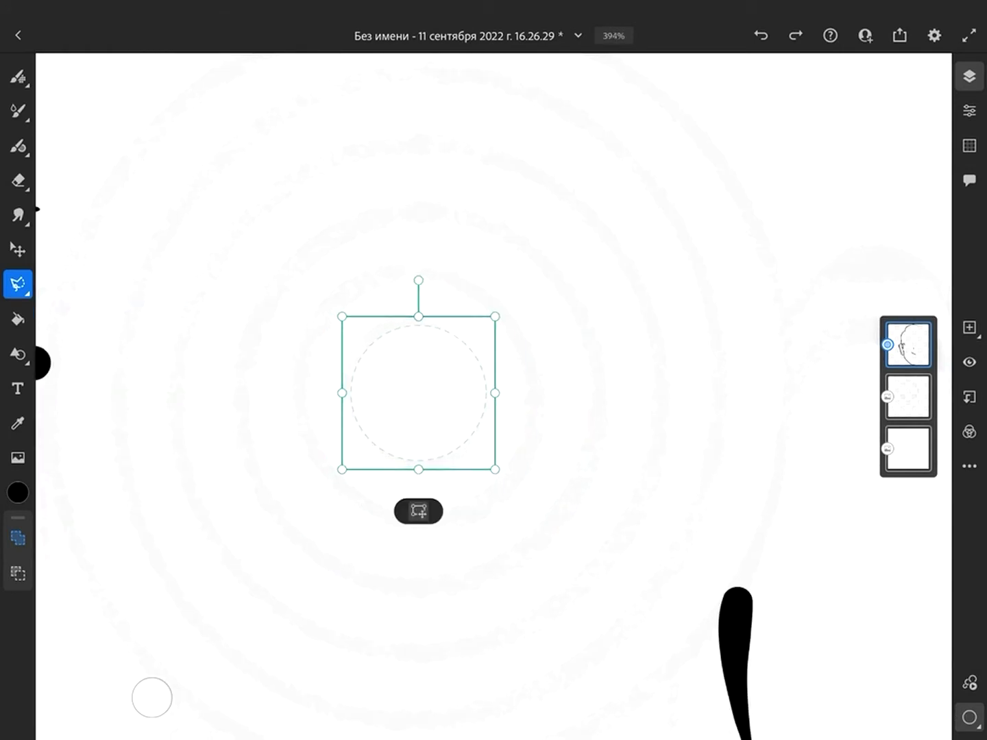
click(18, 146)
drag(350, 398, 346, 384)
scroll(425, 384, up, 2)
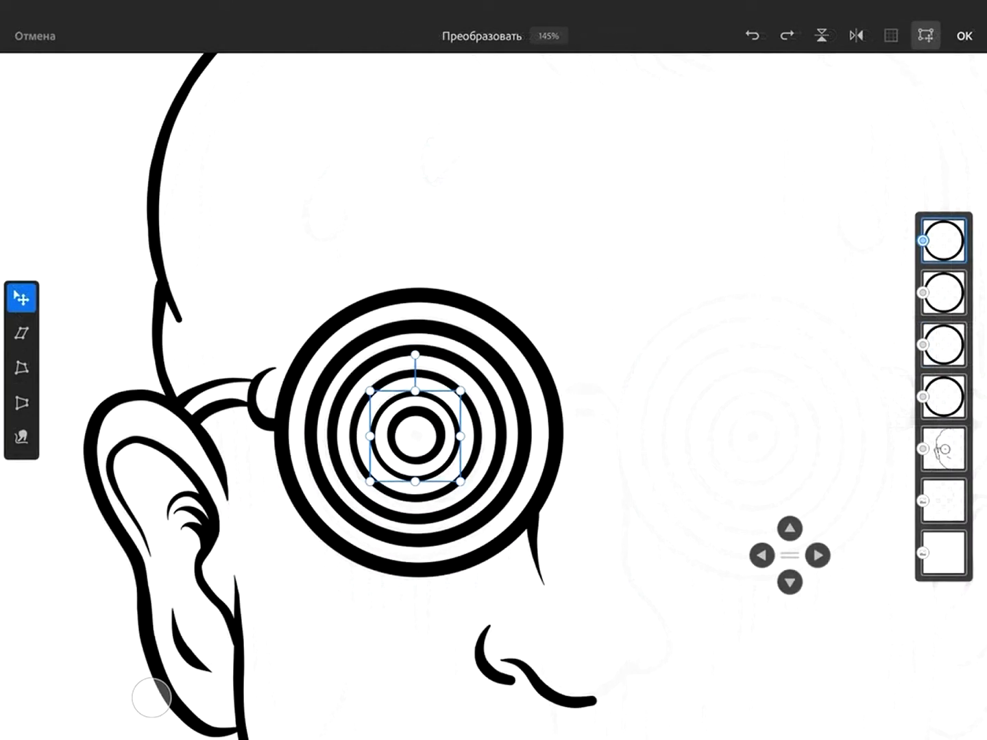
drag(460, 481, 461, 483)
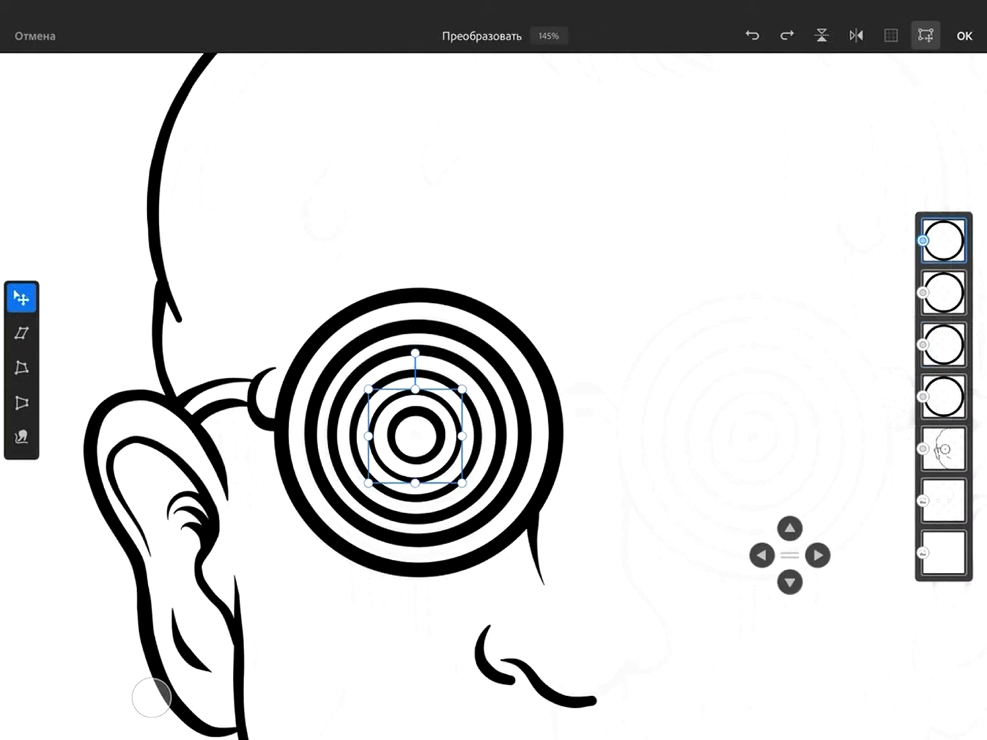
key(Return)
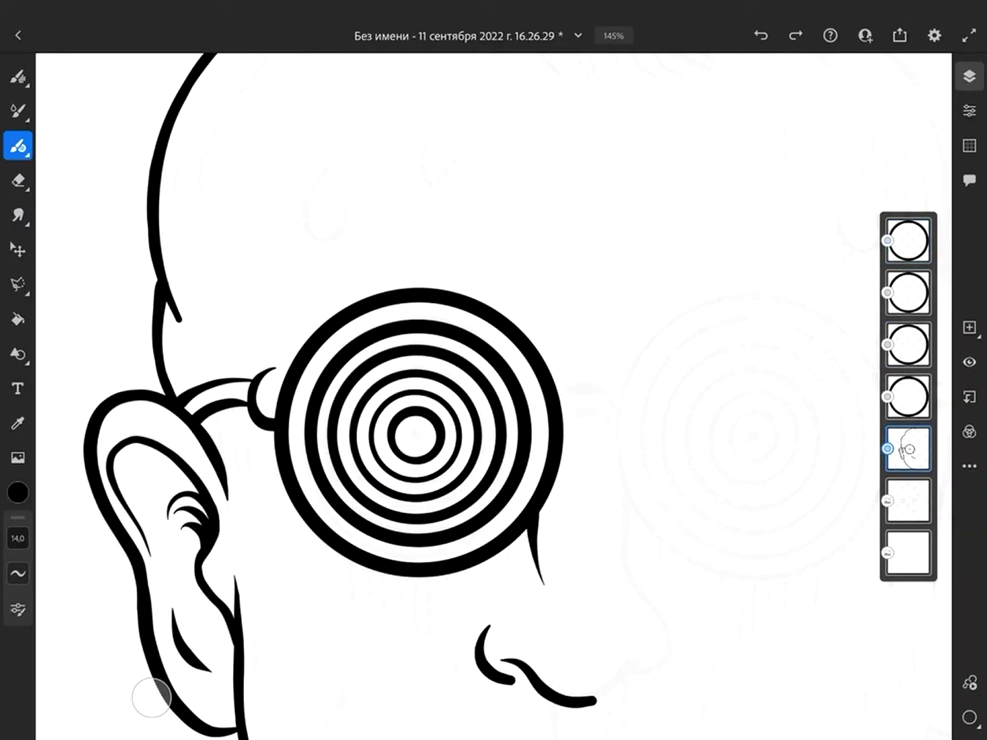
Step: Duplicate the circle layer and scale the copy into another concentric ring
key(e)
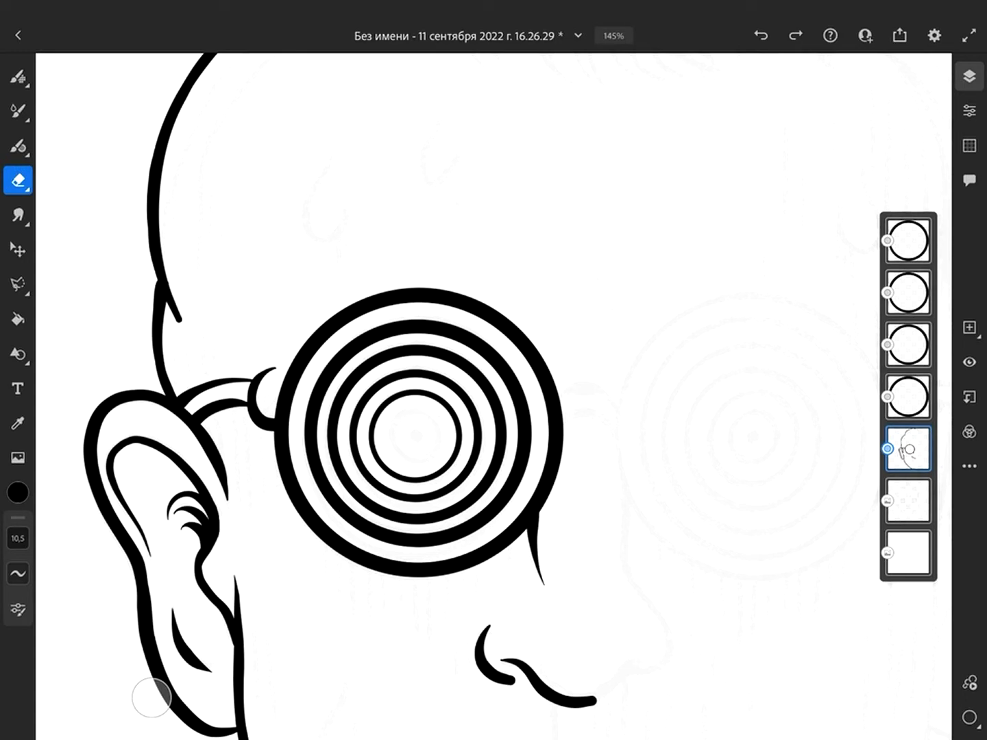
key(ctrl+j)
key(ctrl+t)
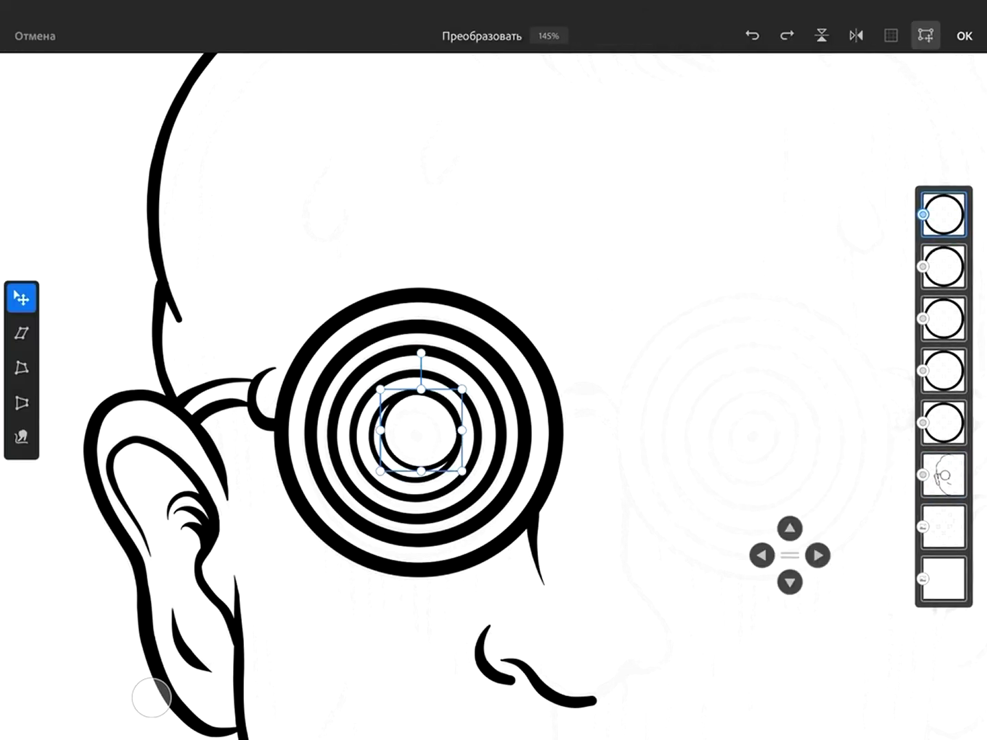
drag(444, 466, 447, 465)
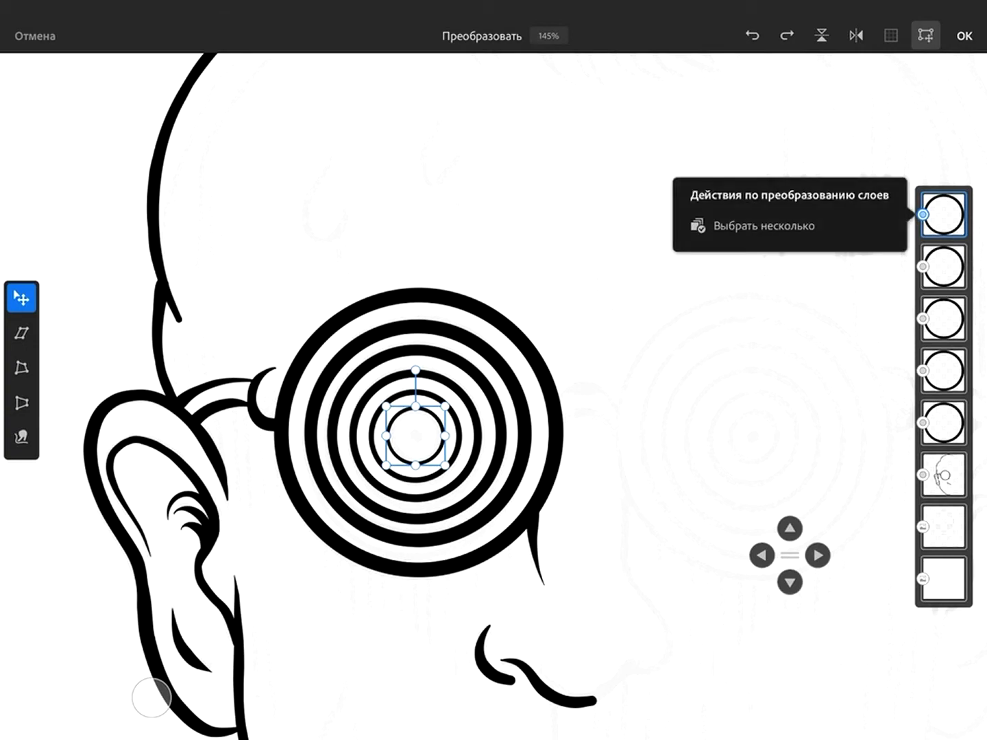
key(Return)
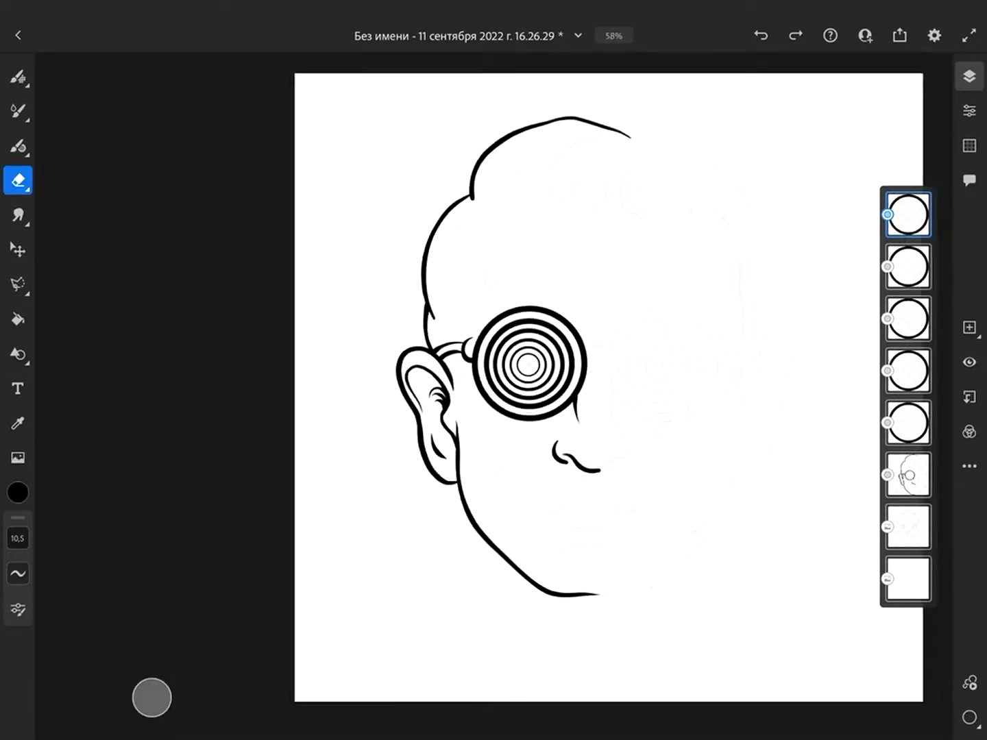
Step: Place a black pupil dot at the spiral centre and merge the circle layers together
scroll(494, 395, up, 5)
click(18, 145)
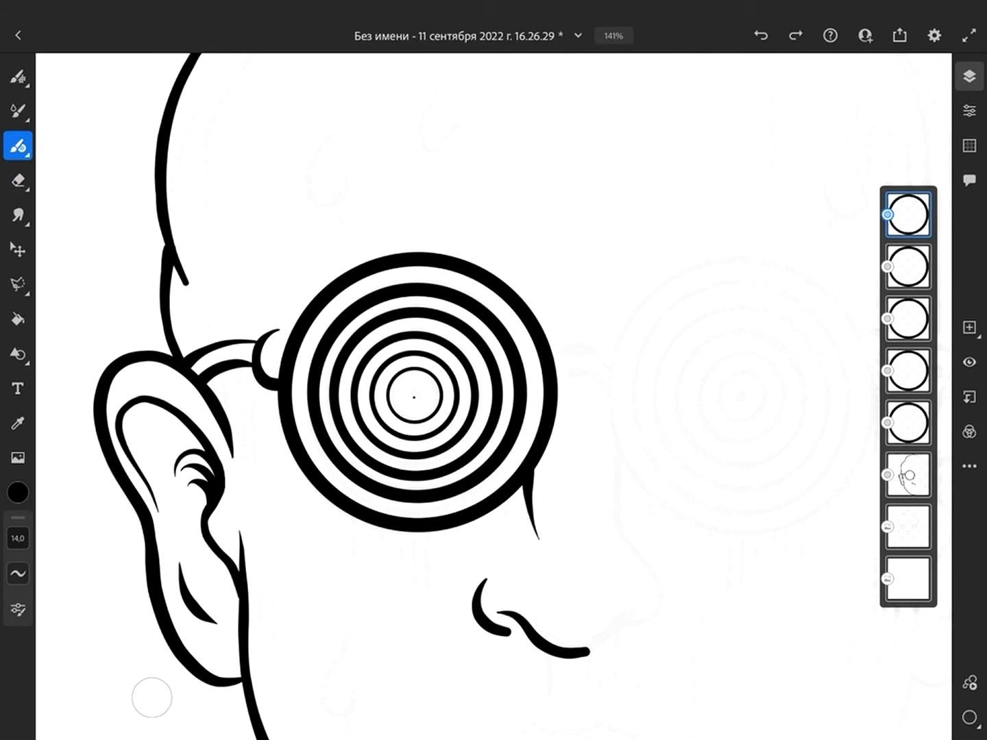
click(413, 397)
scroll(414, 398, up, 3)
scroll(413, 398, down, 5)
scroll(494, 395, up, 3)
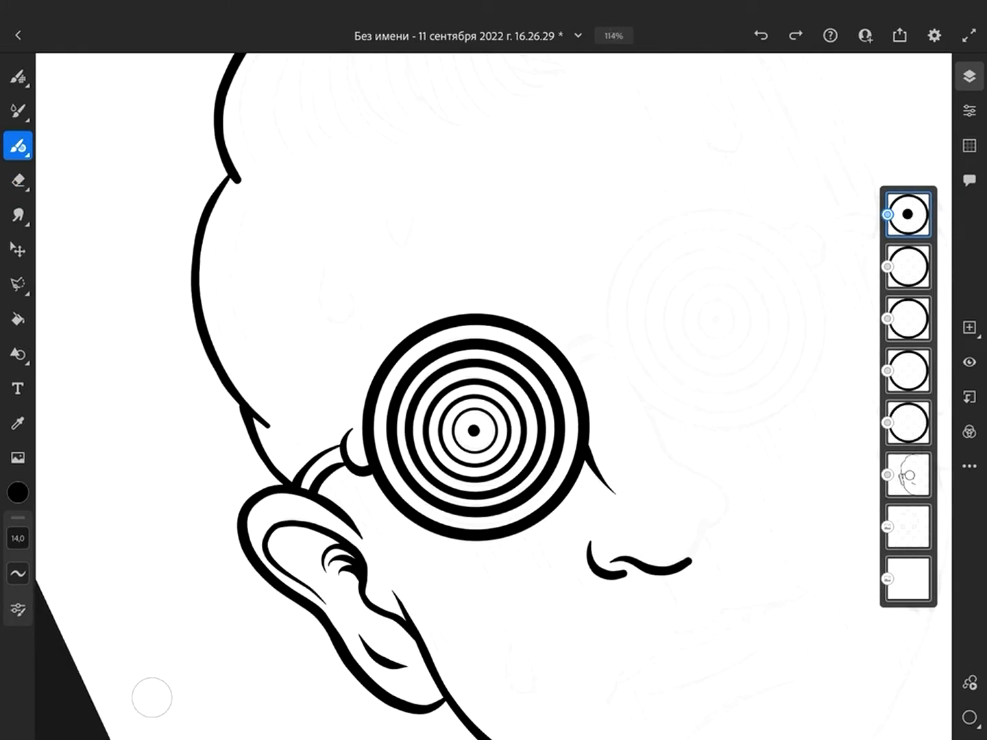
scroll(493, 395, up, 2)
click(908, 214)
click(791, 531)
click(908, 254)
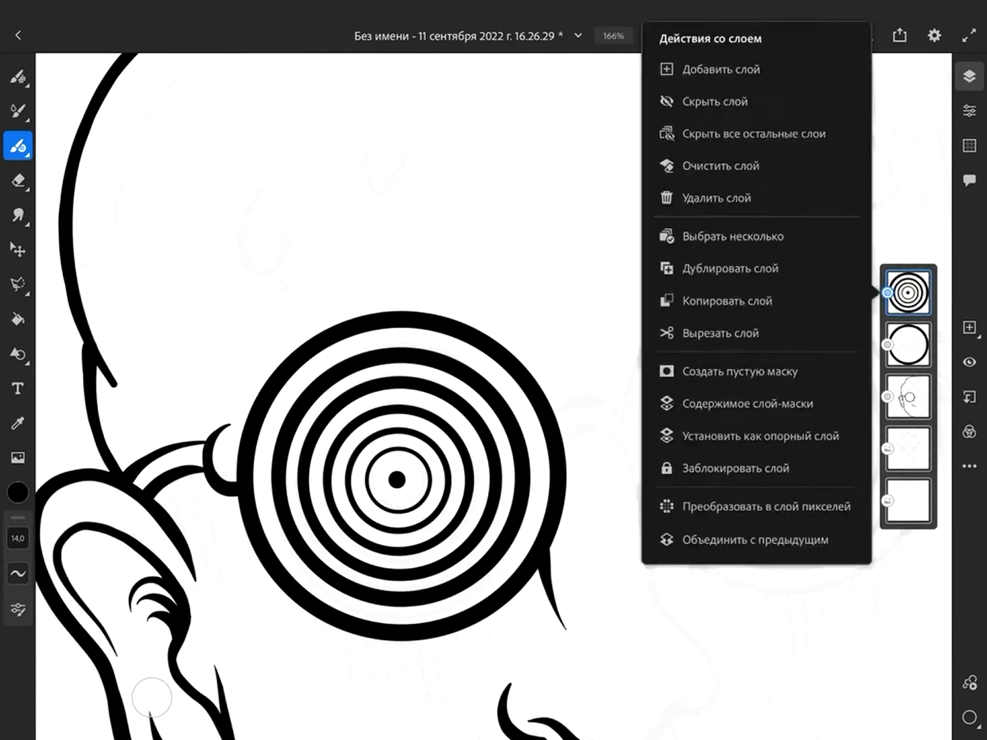
click(749, 537)
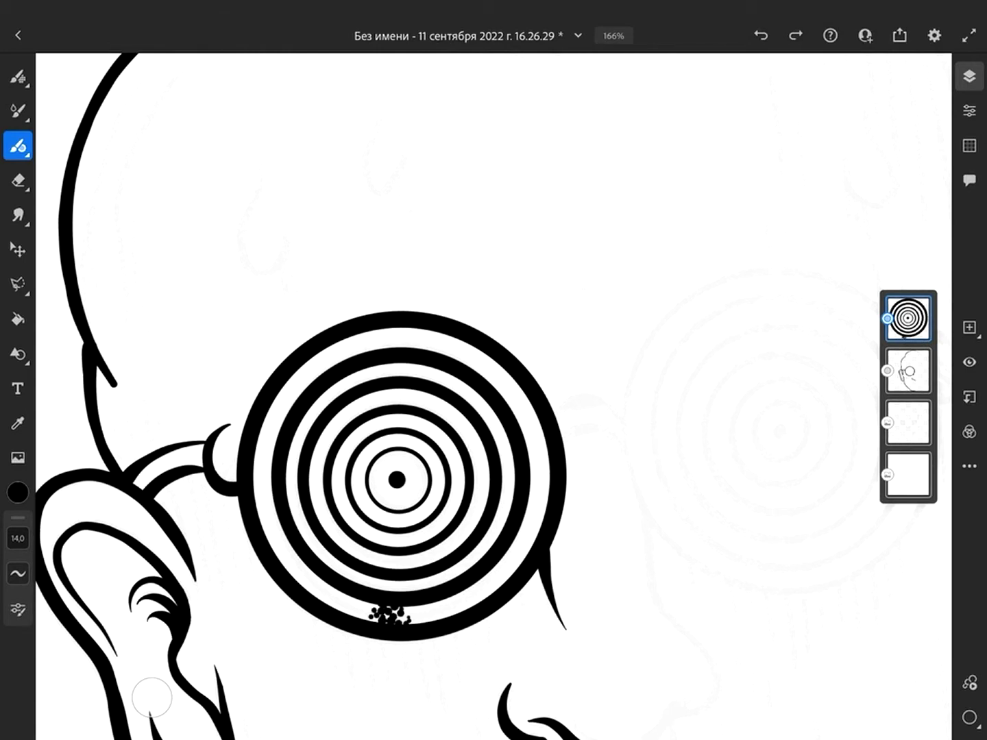
Step: Undo the stray black fill in the lens and merge the lens into the portrait layer
scroll(151, 697, down, 5)
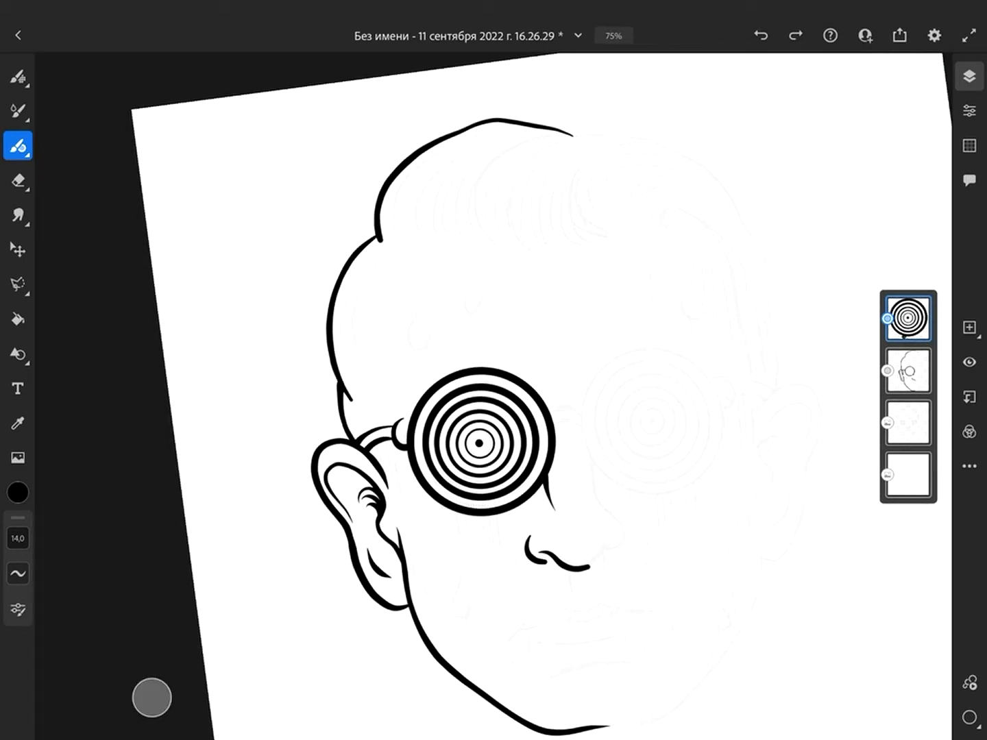
scroll(494, 395, up, 5)
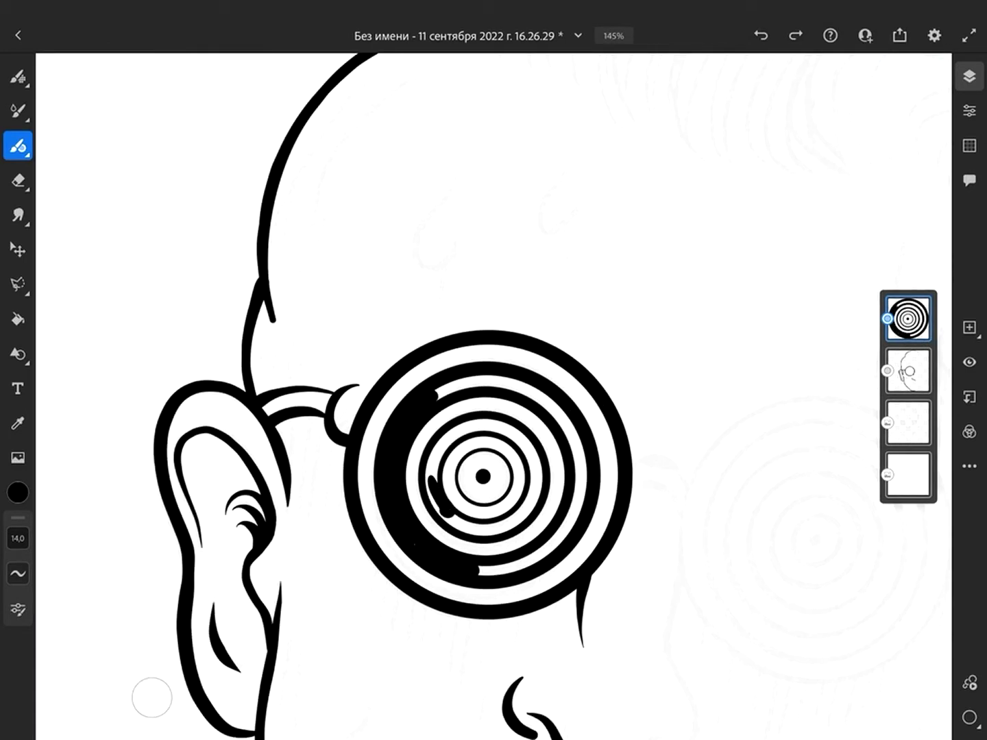
scroll(494, 395, down, 3)
scroll(493, 395, up, 3)
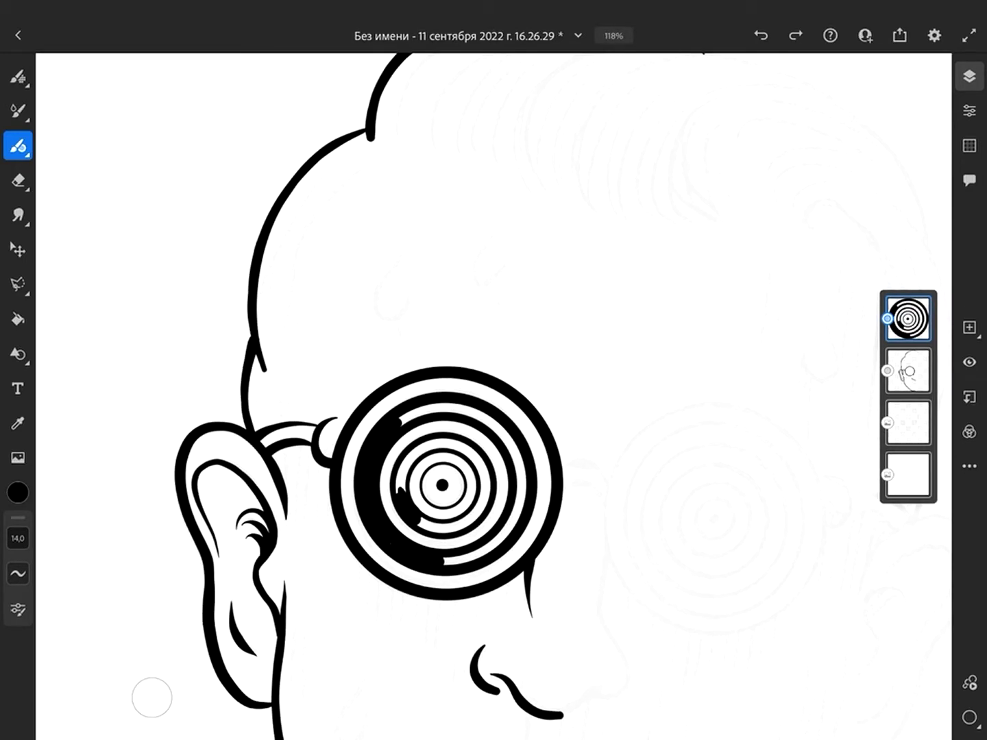
key(ctrl+z)
scroll(494, 395, up, 1)
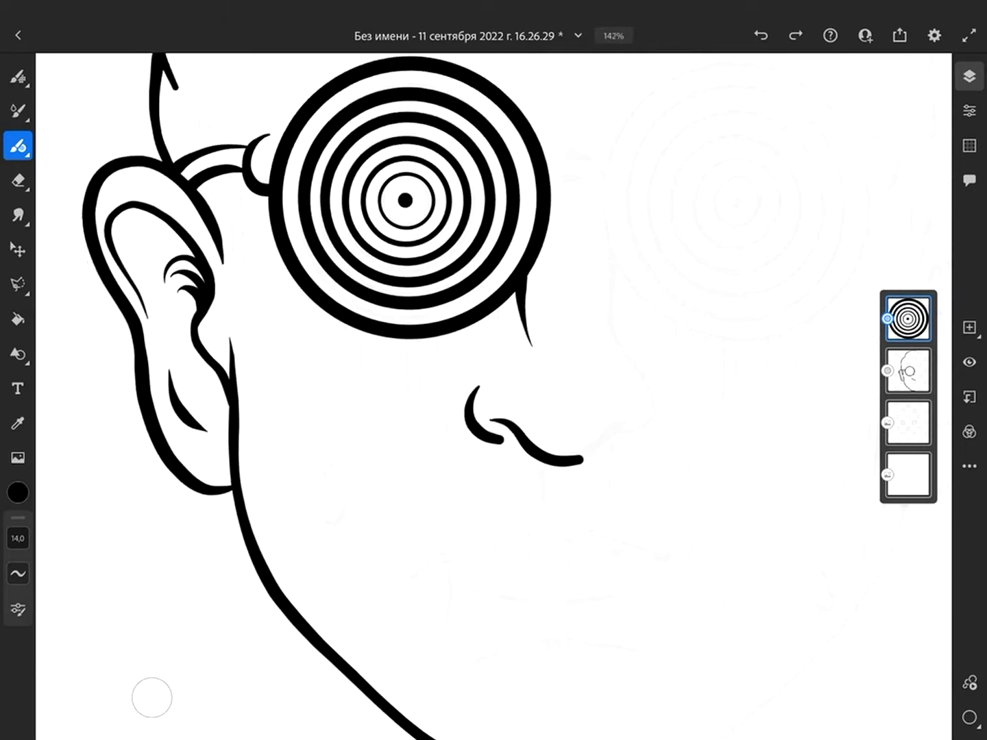
scroll(494, 395, down, 2)
click(908, 318)
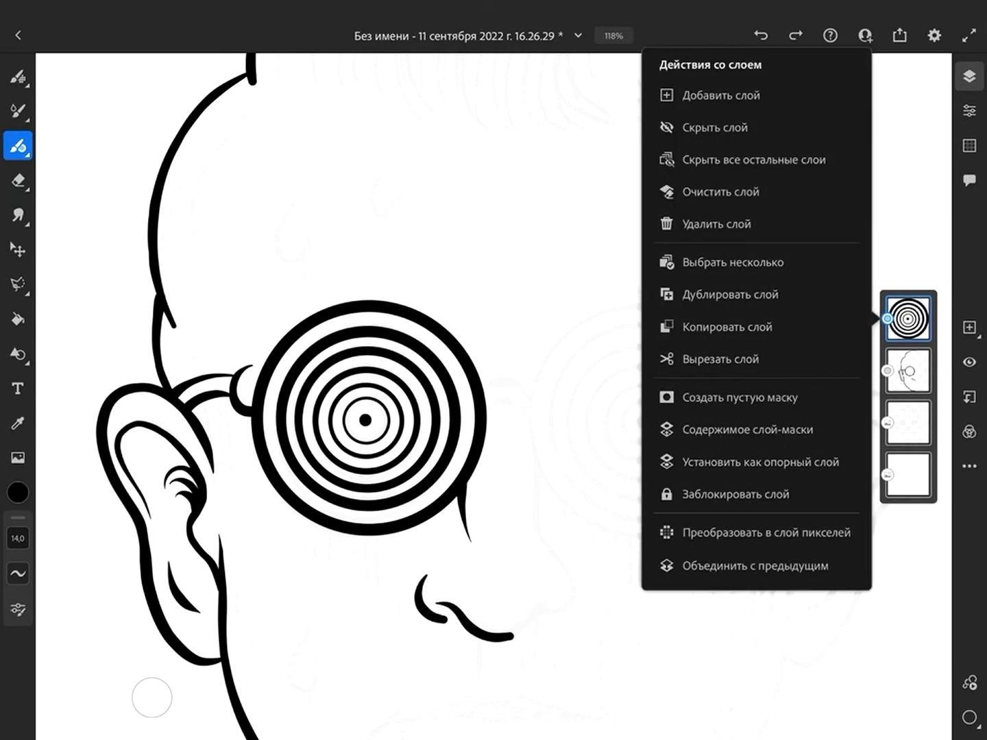
click(754, 564)
scroll(494, 395, up, 5)
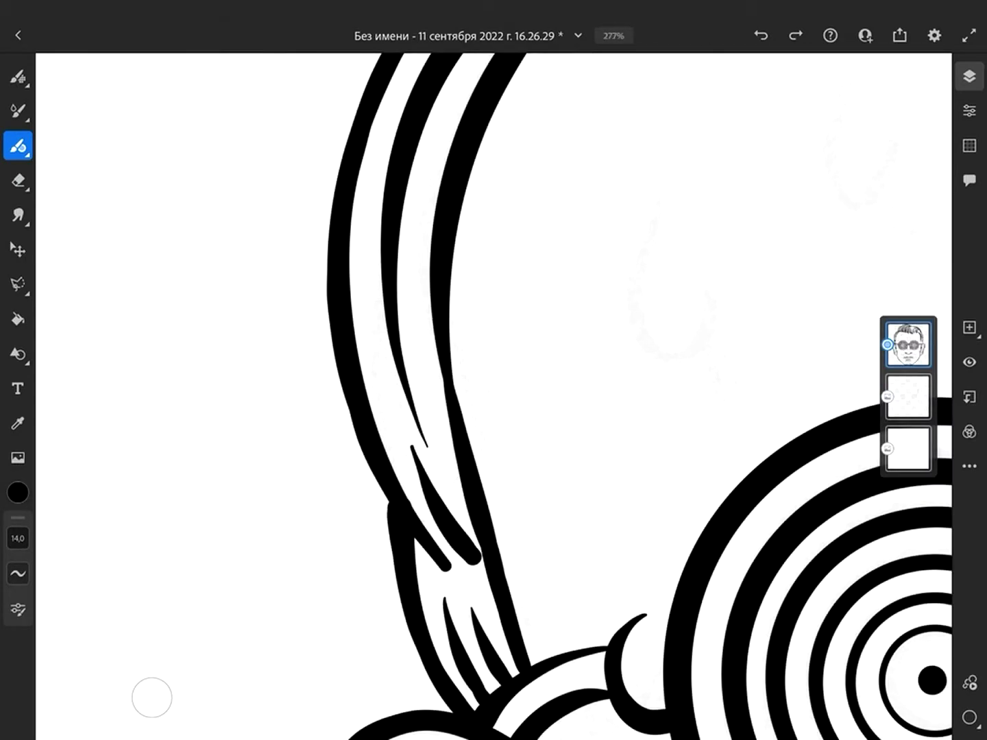
Step: Draw the first curved strands and a hooked stroke sweeping back through the slicked hair
scroll(493, 395, down, 3)
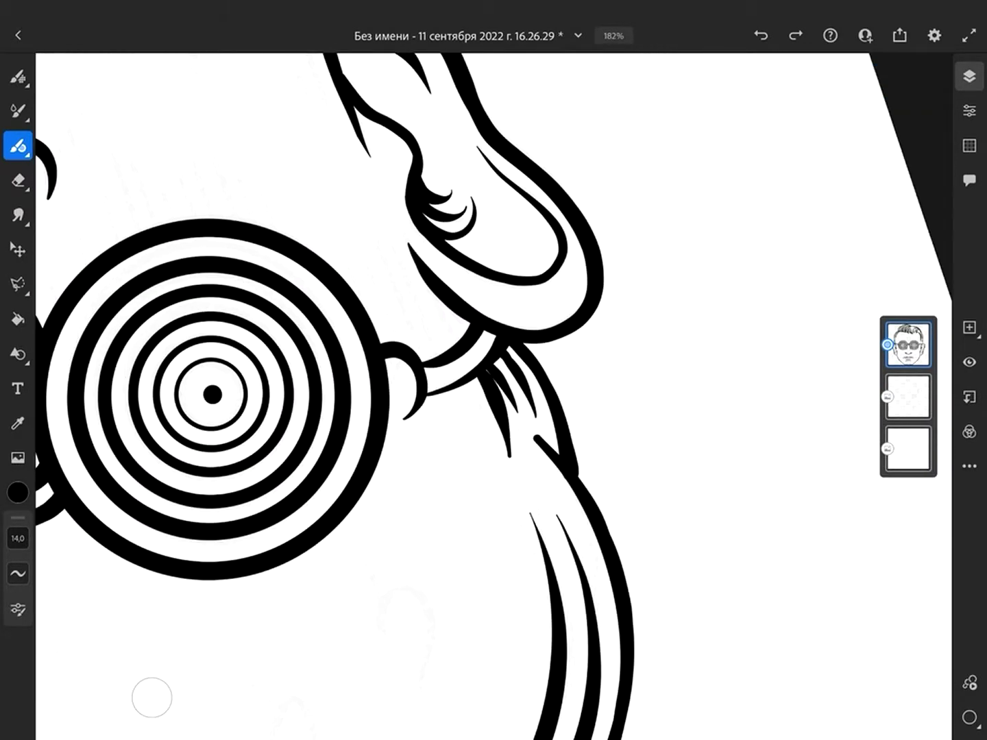
drag(491, 411, 553, 620)
drag(534, 470, 583, 608)
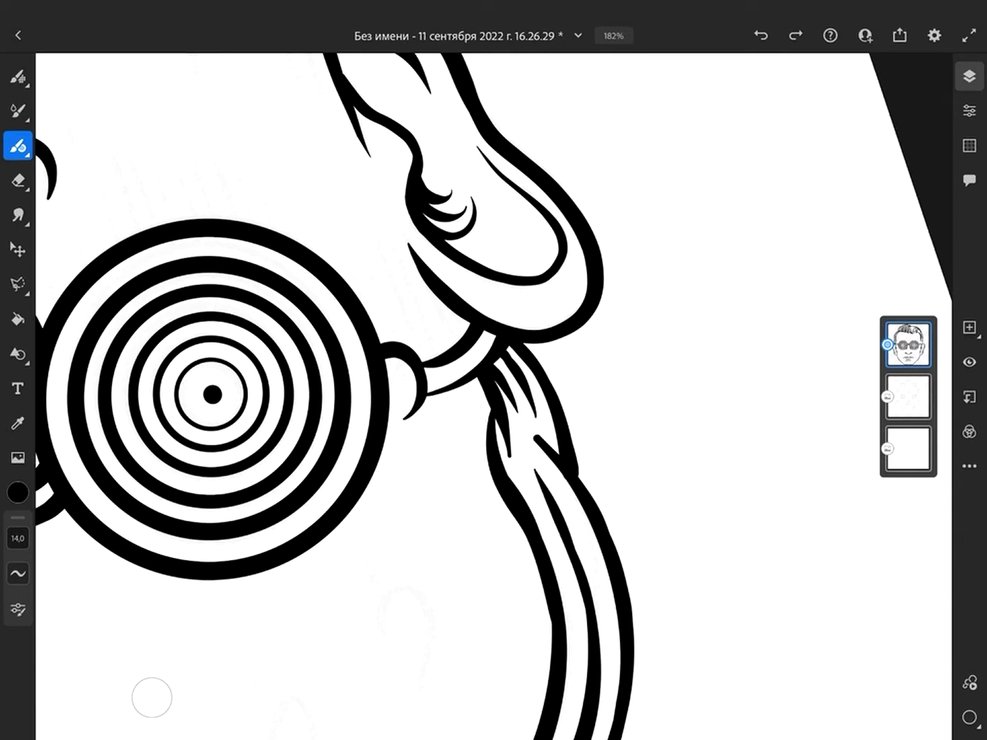
scroll(493, 395, down, 3)
scroll(493, 395, up, 5)
scroll(494, 395, up, 2)
drag(438, 394, 491, 435)
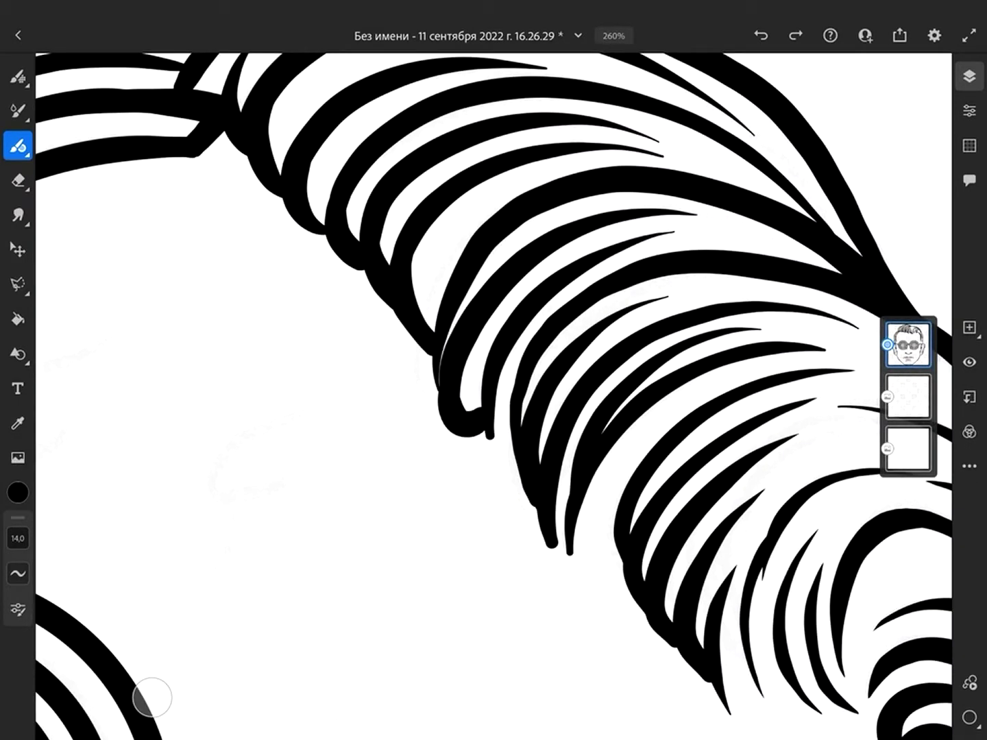
drag(452, 228, 418, 332)
drag(519, 389, 489, 471)
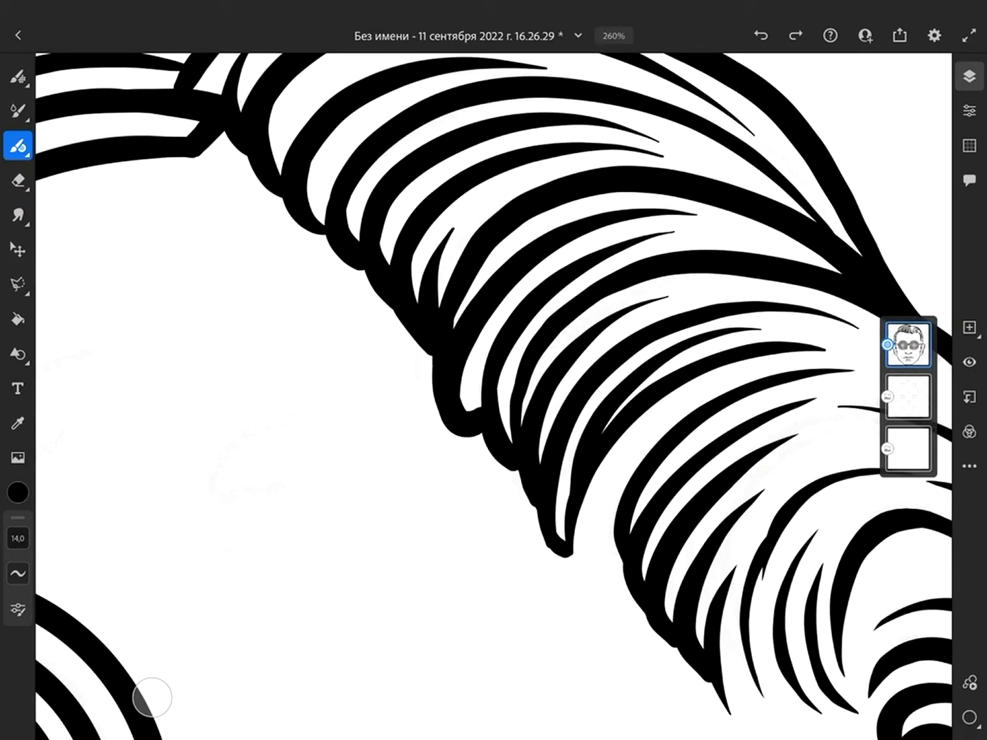
drag(568, 514, 627, 589)
Step: Fill the hair with five more flowing strands inside the existing outline
scroll(494, 395, up, 3)
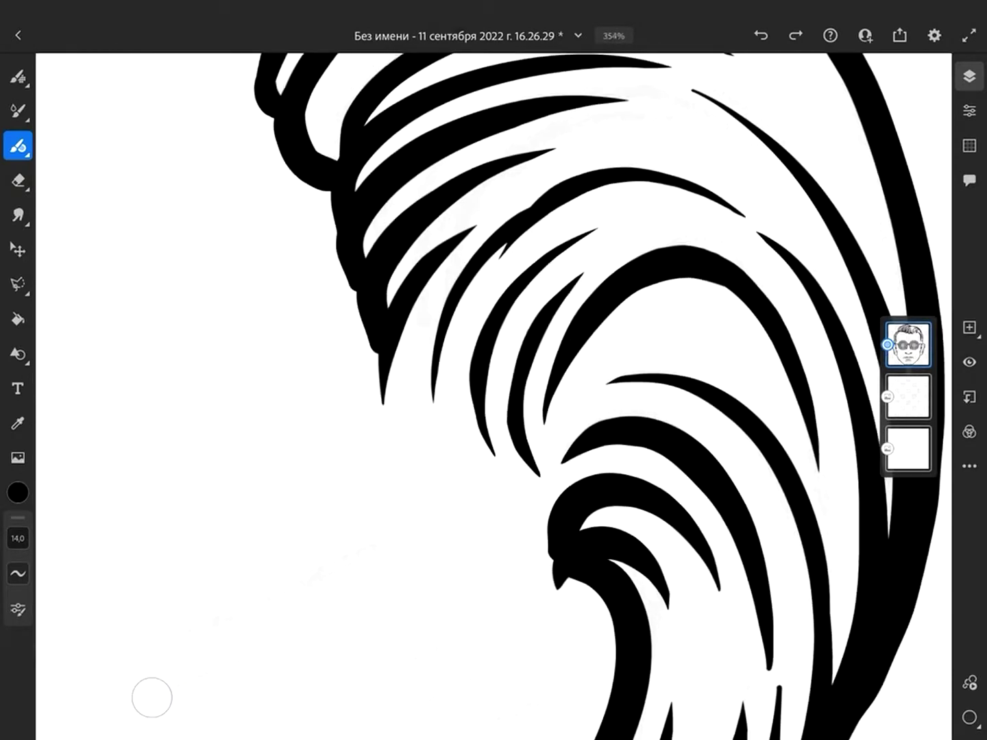
drag(566, 355, 534, 479)
drag(593, 330, 538, 524)
drag(536, 378, 473, 480)
drag(489, 274, 446, 446)
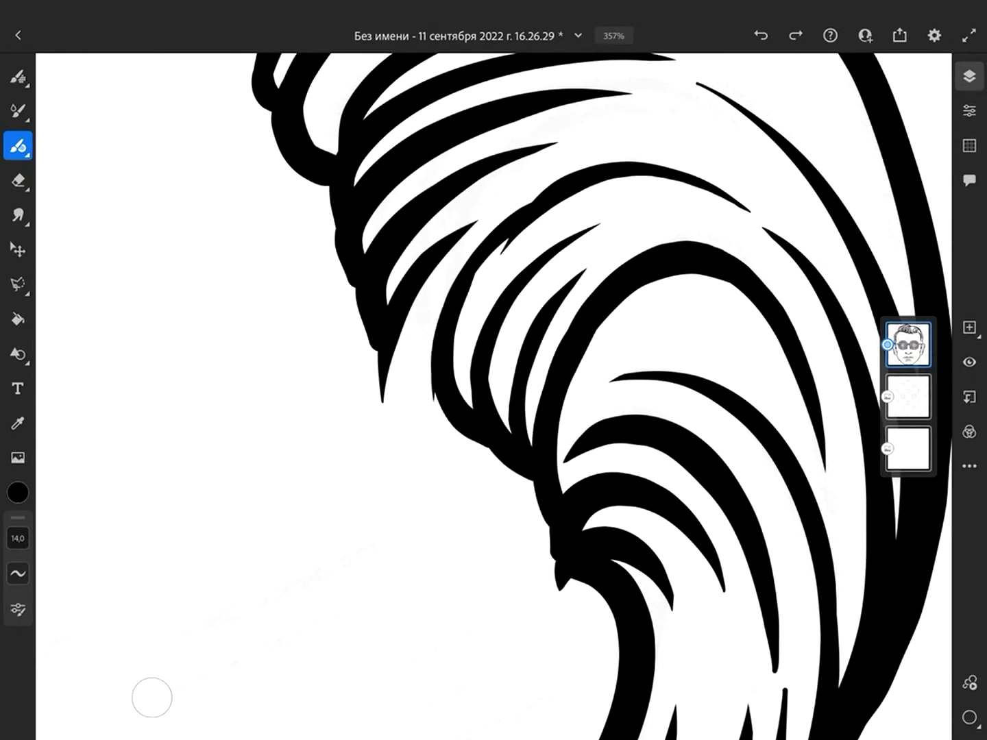
drag(437, 293, 416, 401)
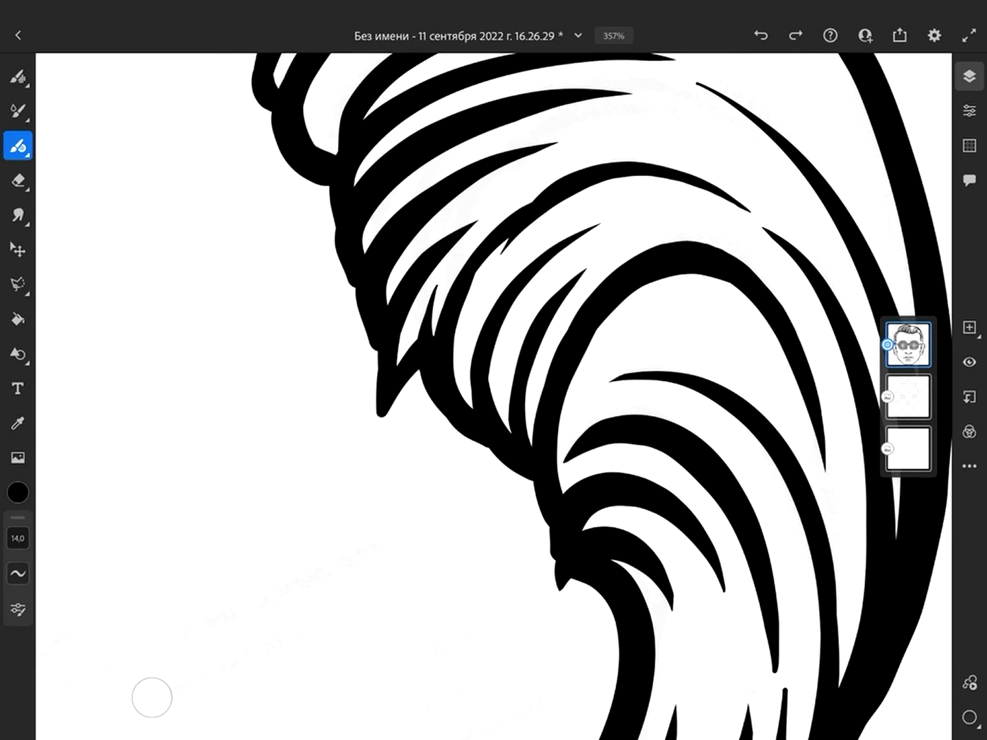
scroll(493, 394, down, 5)
scroll(494, 394, up, 1)
scroll(493, 395, up, 2)
Step: Switch to the Плоская brush and try, then discard, a few test dots on the face
scroll(493, 395, up, 2)
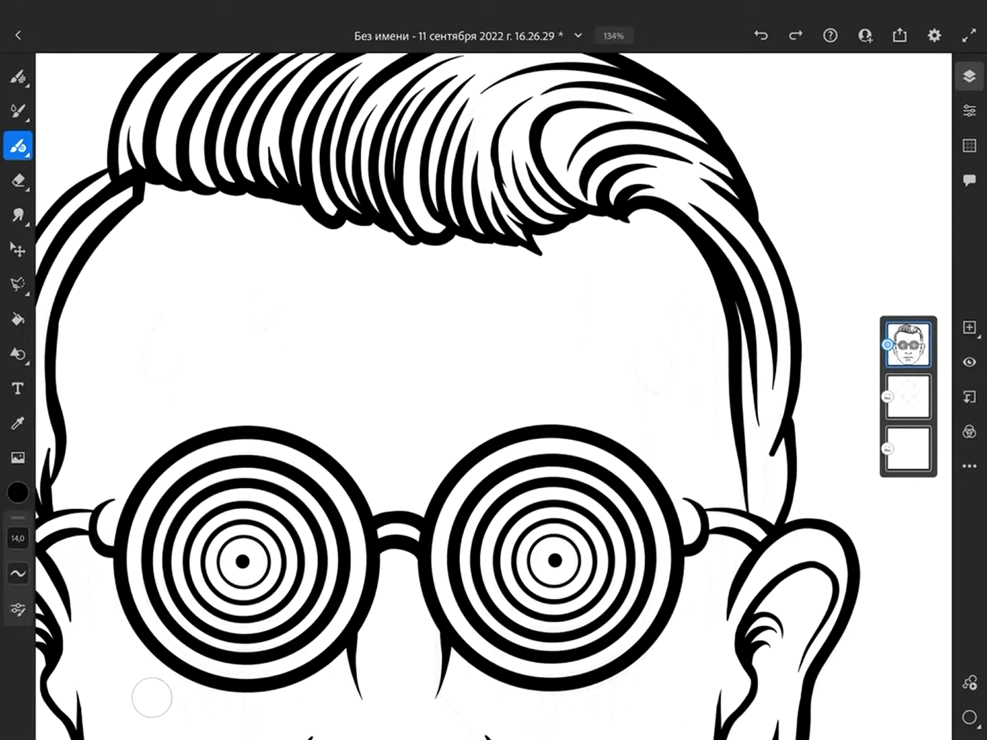
click(17, 146)
click(132, 220)
click(17, 146)
click(445, 535)
click(444, 546)
key(ctrl+z)
key(ctrl+z)
Step: Check the brush's pressure dynamics and adjust the brush size, testing it with a dot
click(18, 145)
click(110, 288)
click(55, 276)
click(17, 146)
click(18, 539)
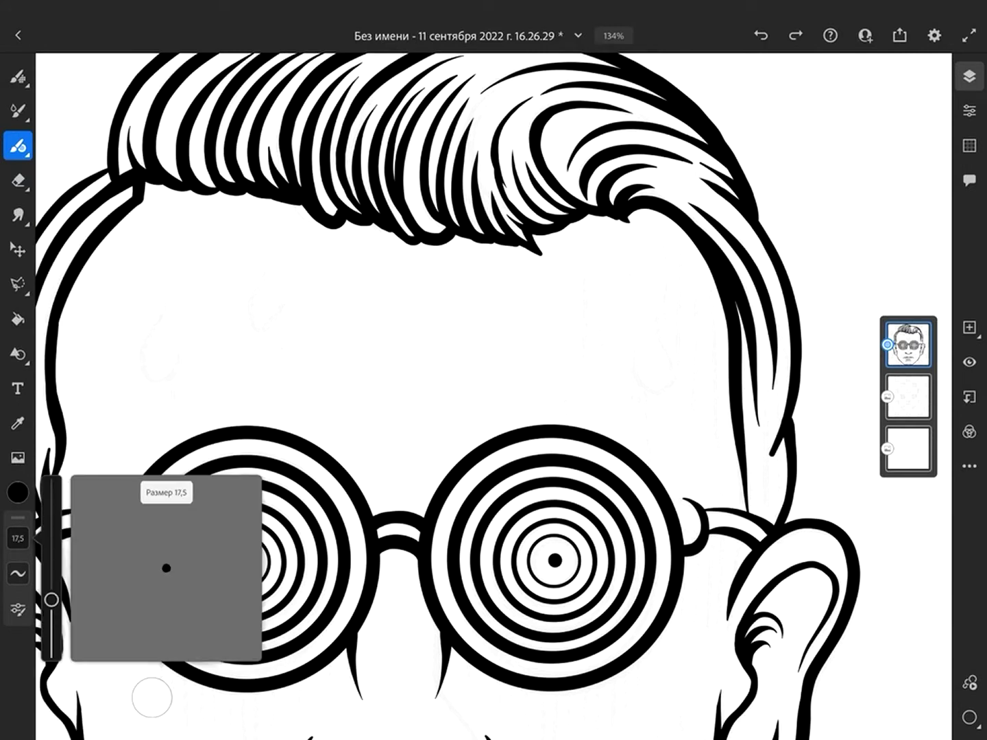
click(444, 534)
key(ctrl+z)
click(18, 540)
Step: Paint a couple of stipple dots beside the right lens
click(446, 532)
click(441, 546)
scroll(446, 538, up, 3)
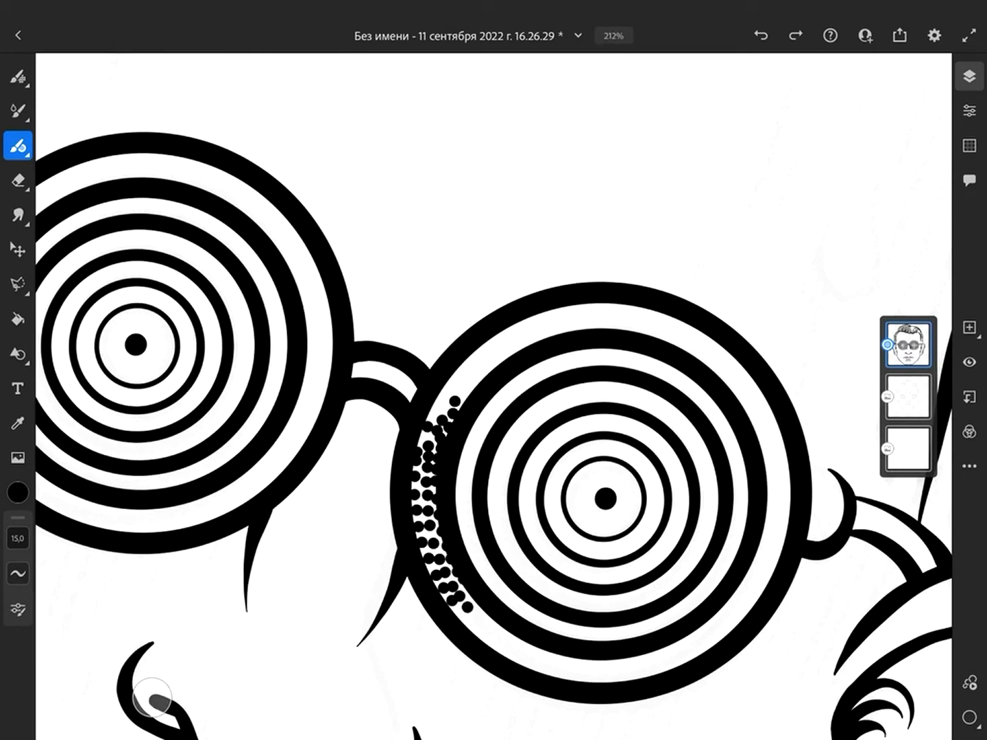
scroll(152, 697, down, 1)
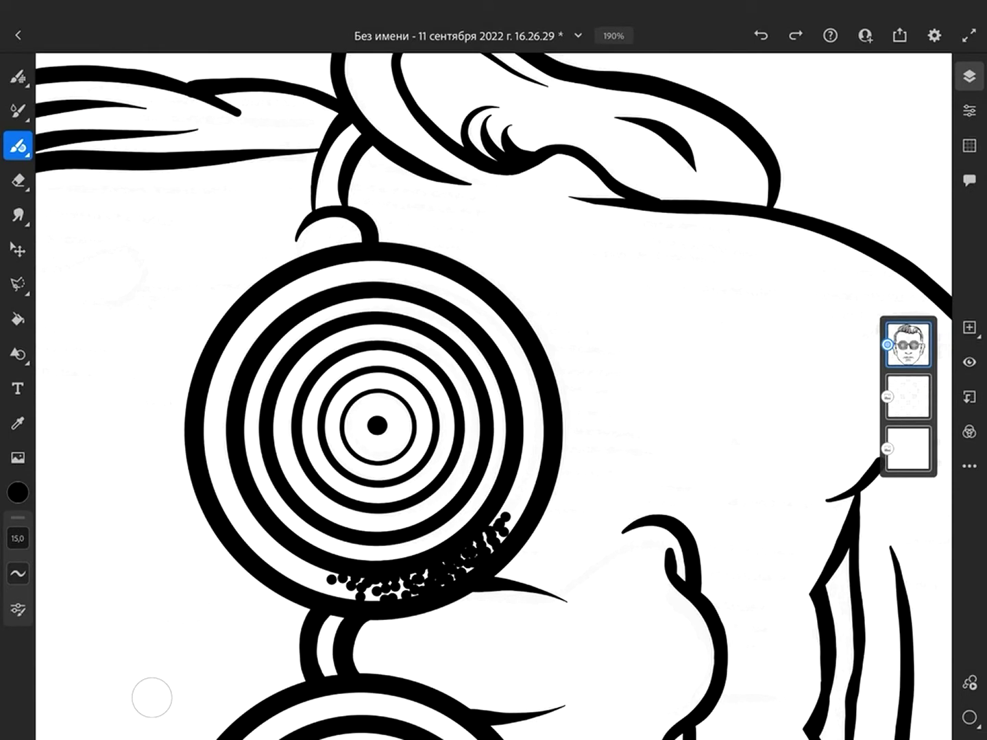
scroll(494, 396, down, 3)
scroll(494, 395, up, 2)
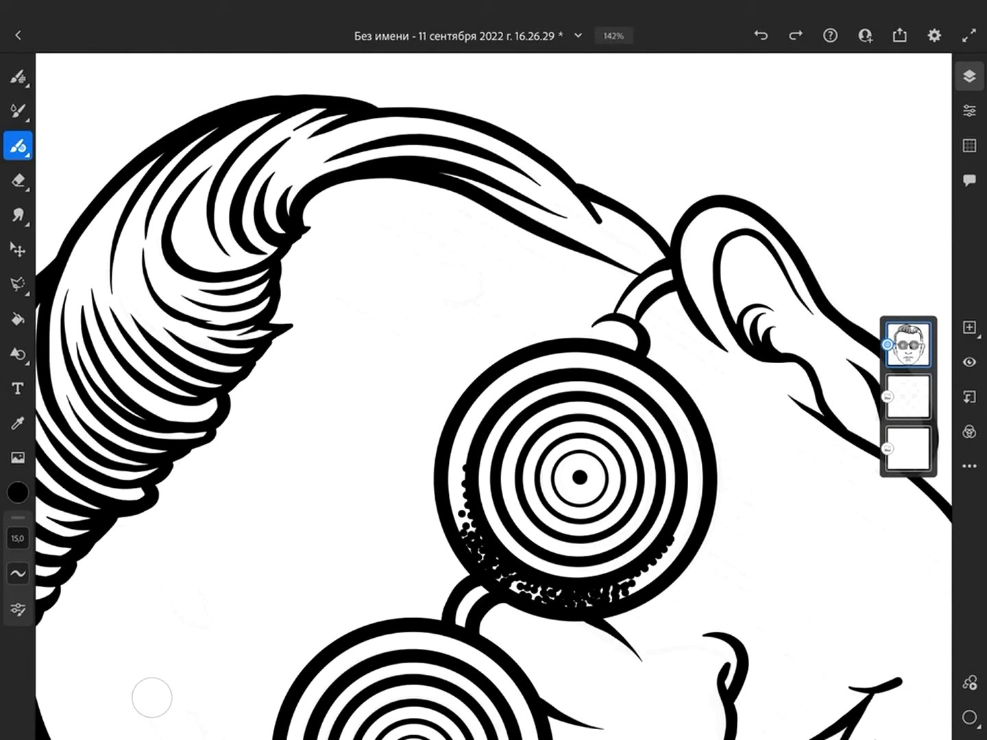
scroll(494, 396, down, 1)
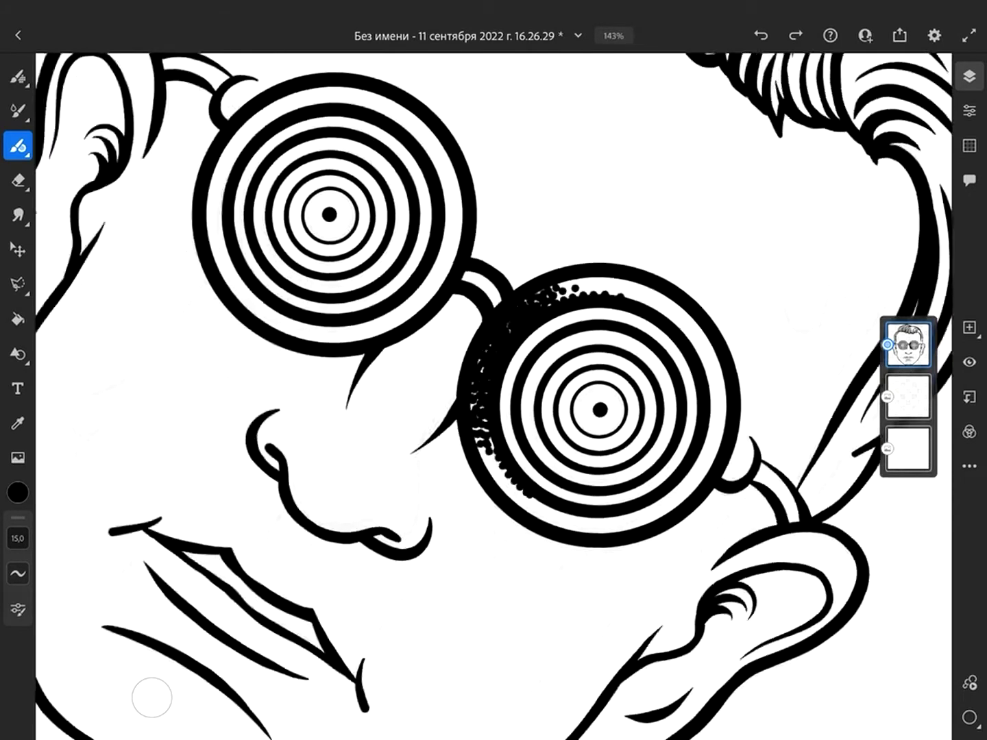
scroll(493, 395, up, 3)
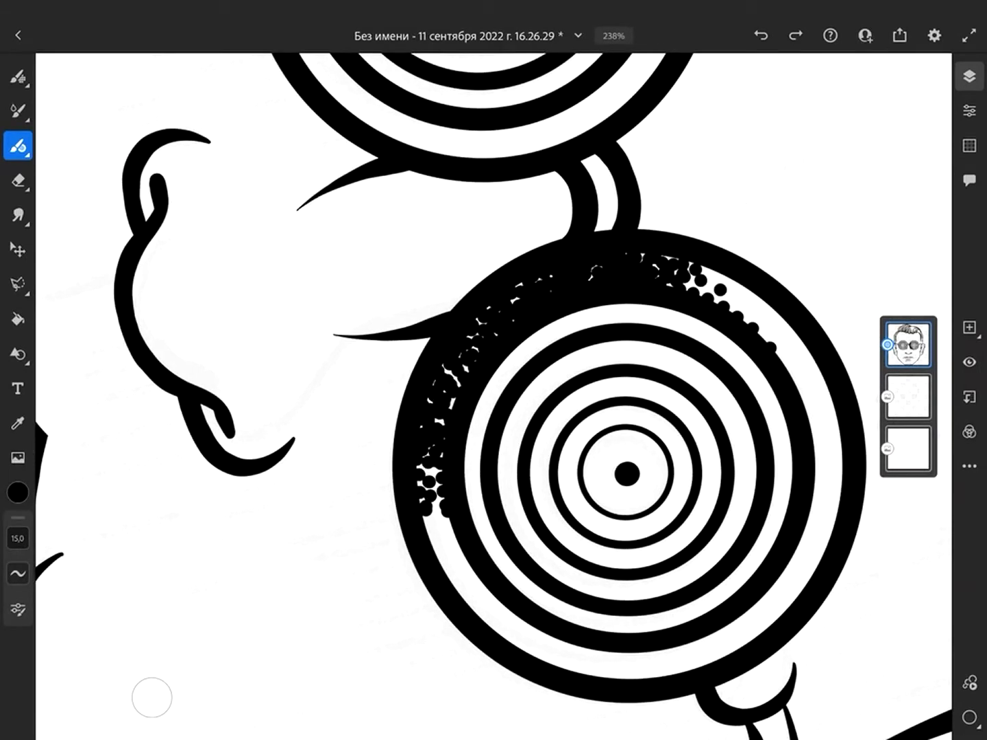
scroll(494, 395, down, 2)
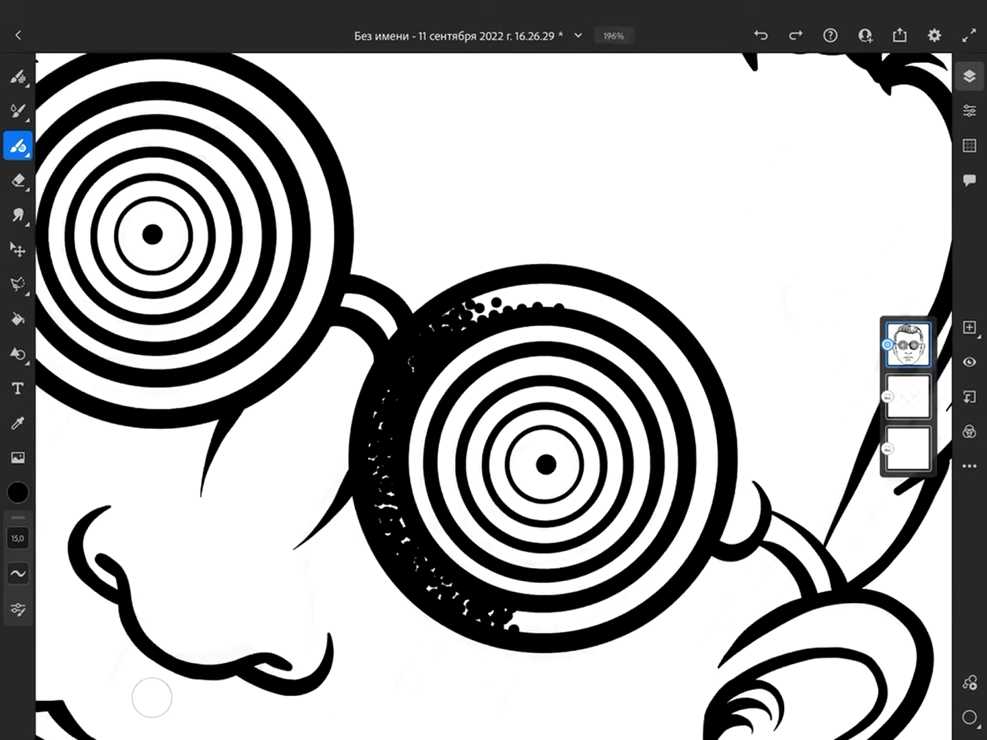
scroll(494, 396, up, 3)
Step: Stipple dots along the right lens's inner and left rings, removing a stray centre cluster
mouse_move(424, 371)
mouse_down()
mouse_move(407, 473)
mouse_move(429, 572)
mouse_up()
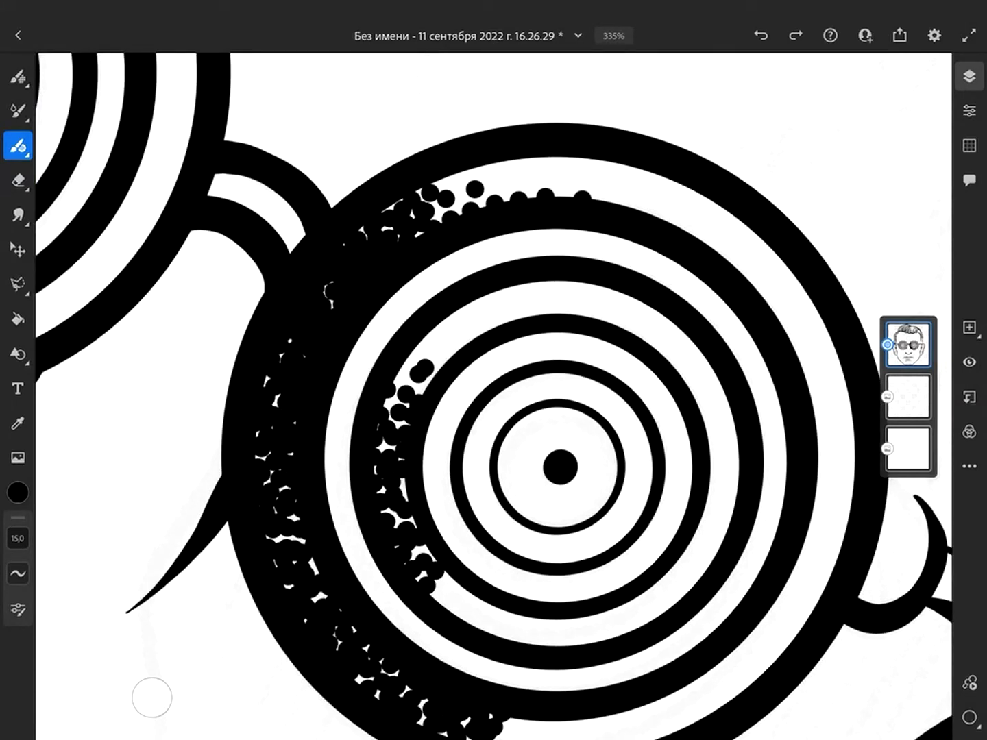
mouse_move(480, 446)
mouse_down()
mouse_move(492, 510)
mouse_move(488, 480)
mouse_move(521, 429)
mouse_move(555, 424)
mouse_up()
scroll(494, 397, up, 2)
scroll(493, 396, down, 3)
scroll(494, 396, up, 2)
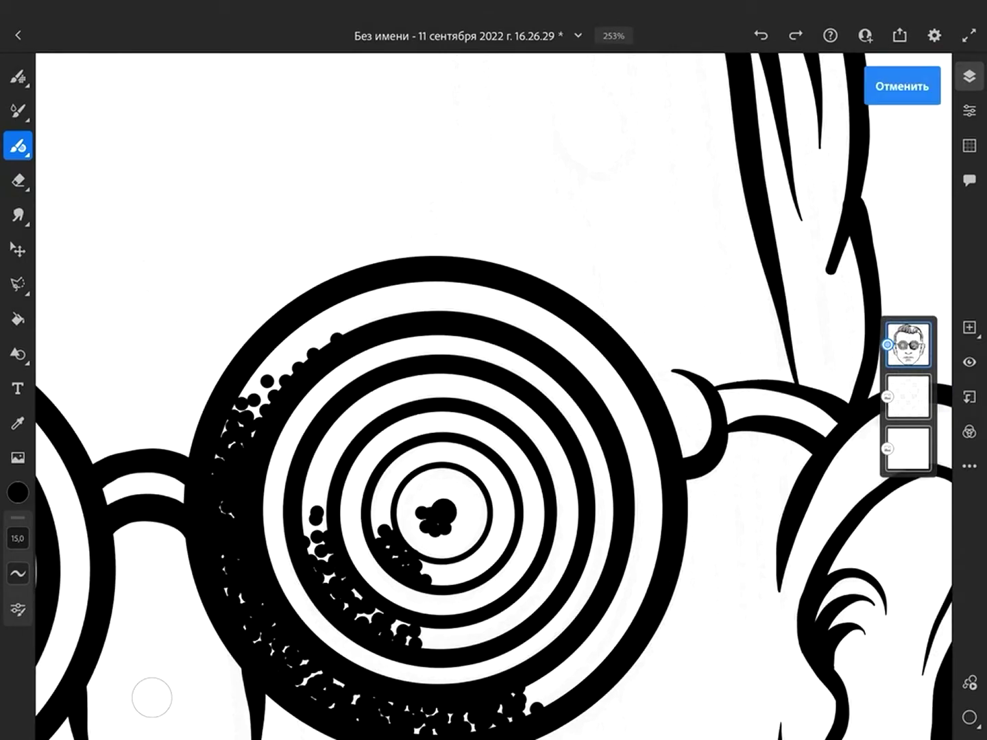
key(ctrl+z)
scroll(494, 395, down, 3)
scroll(494, 396, up, 4)
drag(298, 572, 311, 456)
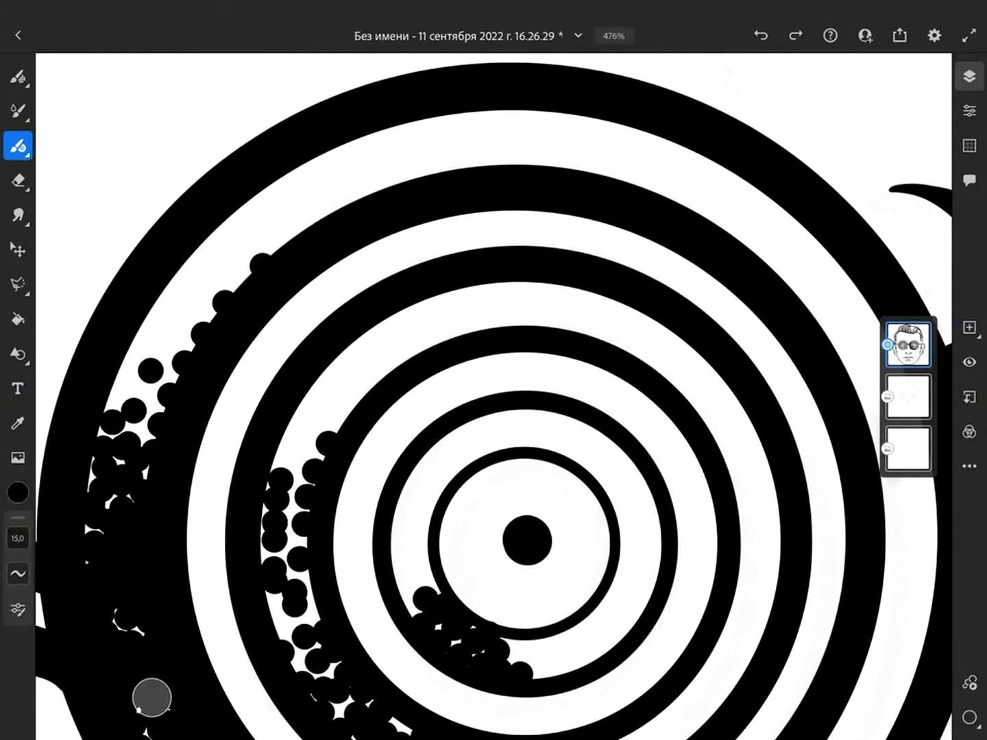
scroll(493, 395, down, 3)
scroll(494, 395, up, 2)
Step: Undo most of the stipple dots, leaving only a light edge on the right lens
key(ctrl+z)
key(ctrl+z)
key(ctrl+z)
key(ctrl+z)
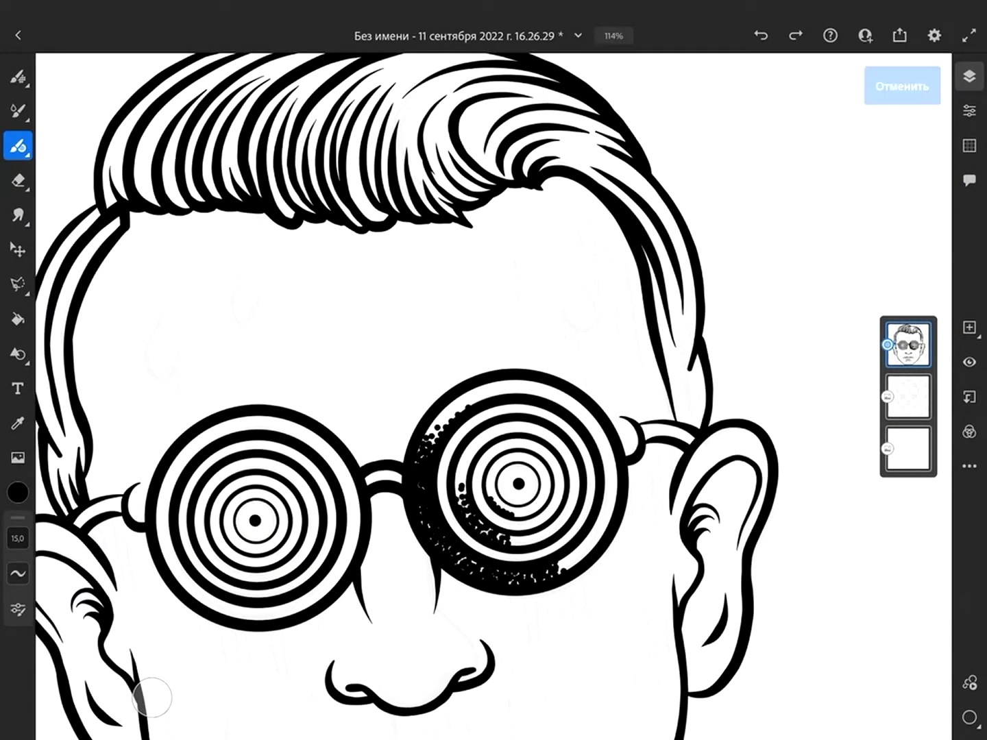
key(ctrl+z)
key(ctrl+z)
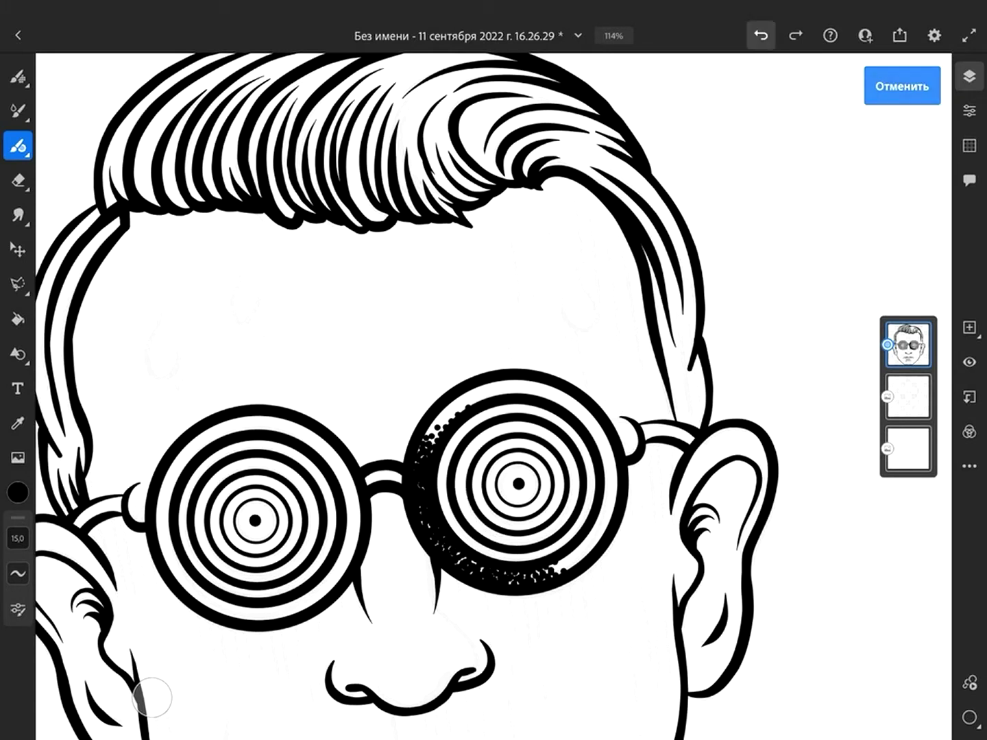
key(ctrl+z)
key(ctrl+z)
key(ctrl+z)
key(ctrl+z)
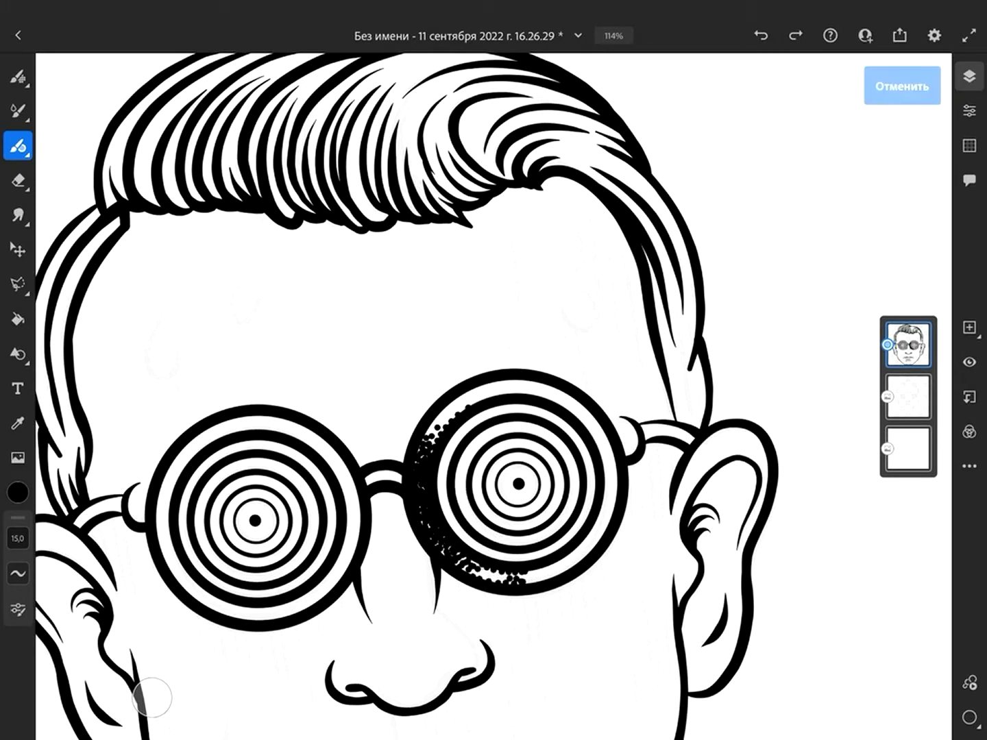
key(ctrl+z)
key(ctrl+z)
key(ctrl+z)
key(ctrl+z)
key(ctrl+z)
key(ctrl+z)
key(ctrl+z)
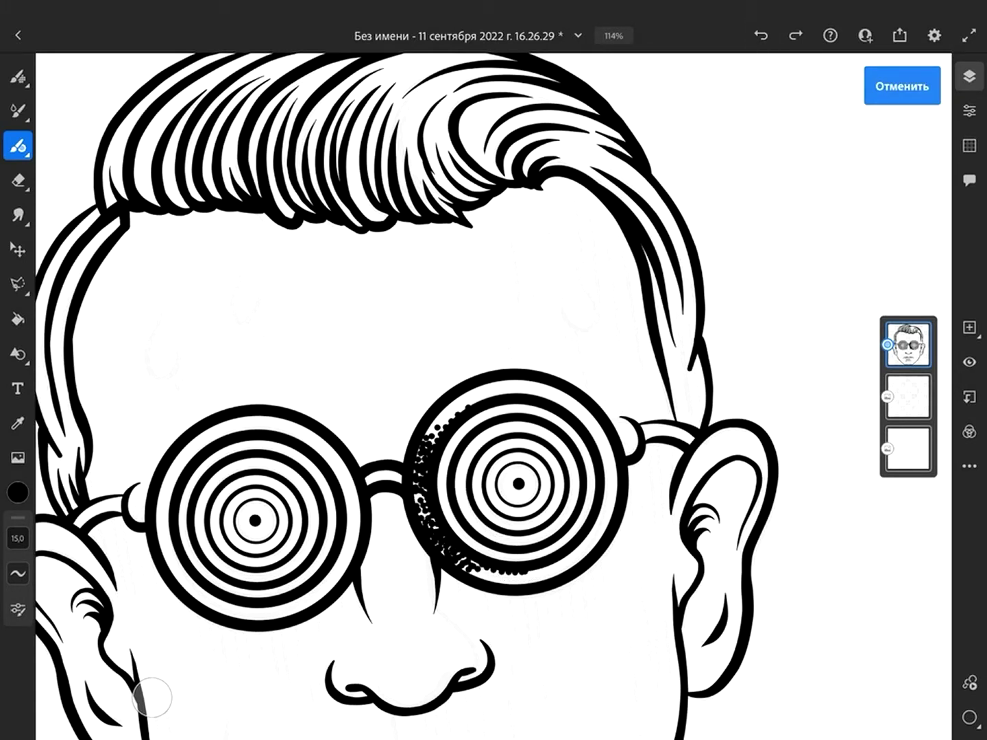
key(ctrl+z)
key(ctrl+z)
key(ctrl+z)
key(ctrl+z)
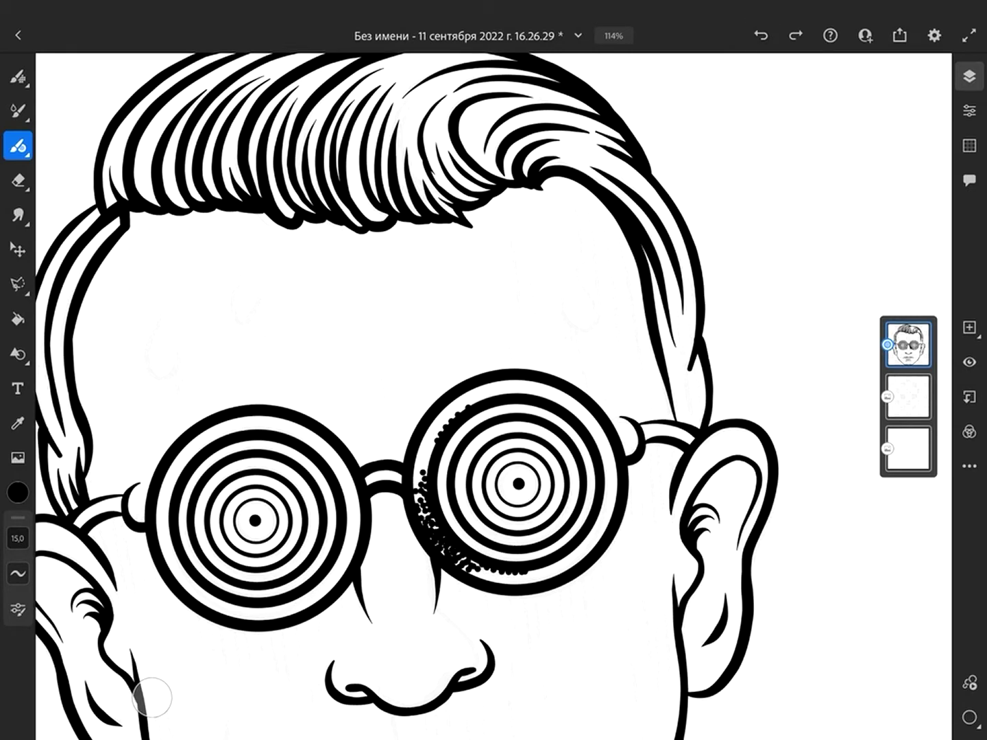
key(ctrl+z)
Step: Add a new empty layer, hide the interface for full-screen drawing, and show brush size
key(ctrl+shift+n)
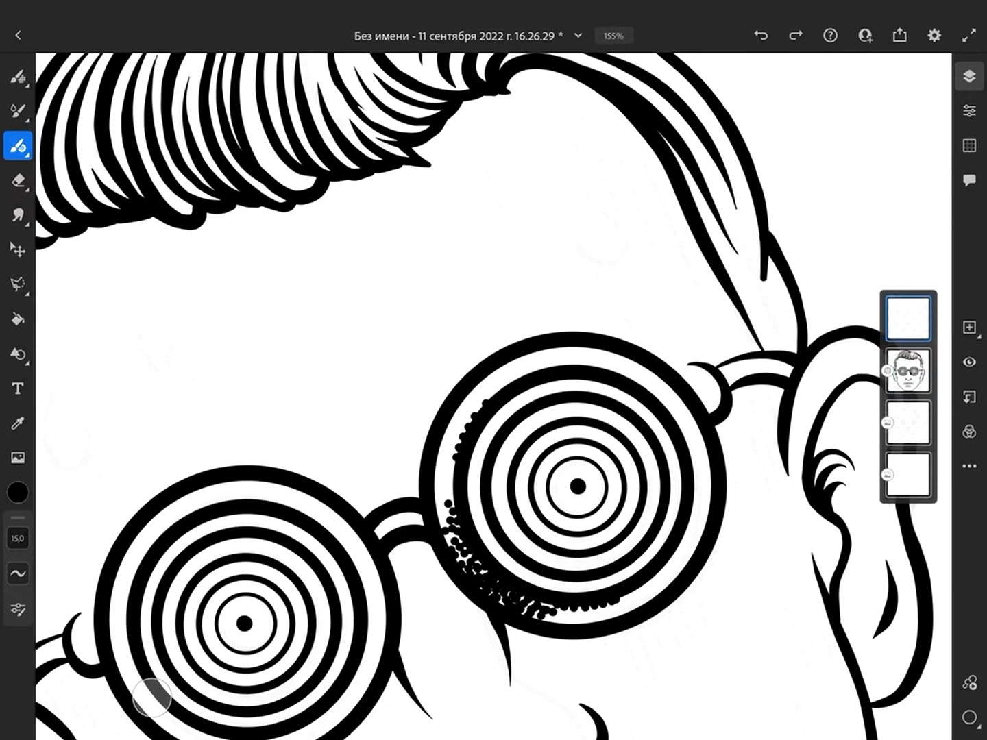
click(969, 35)
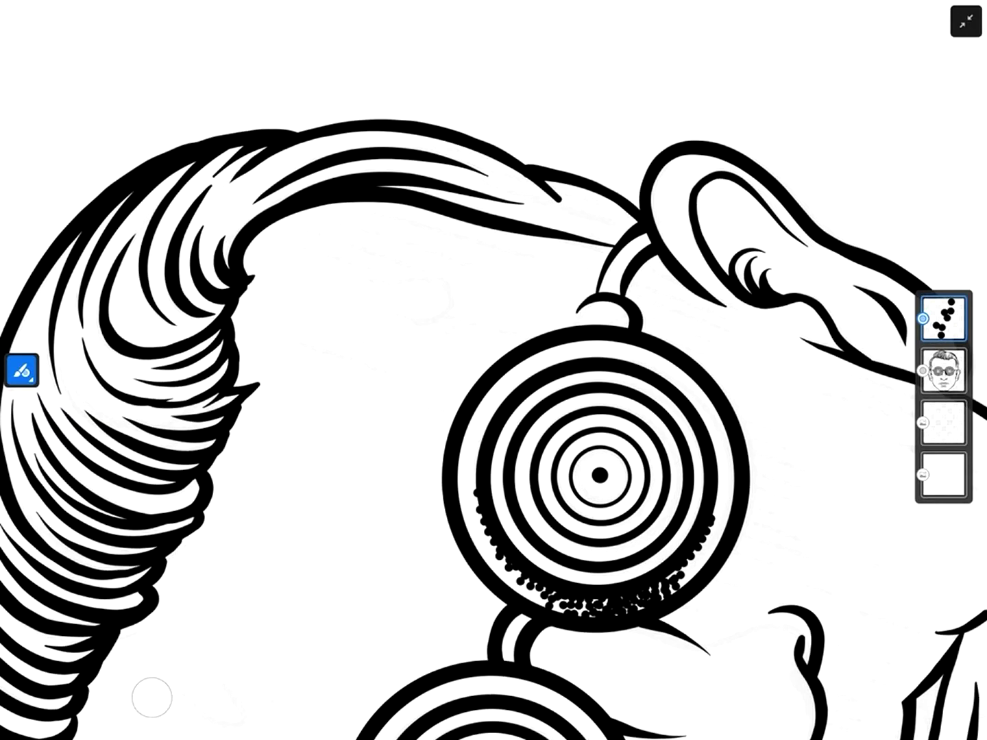
click(21, 371)
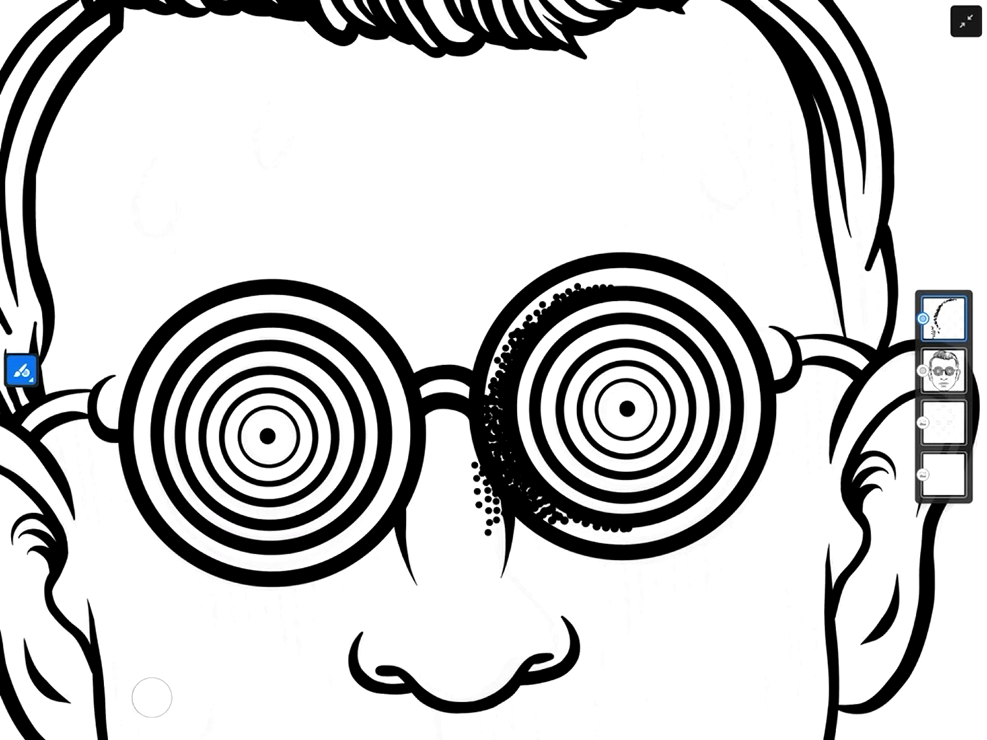
Step: Stipple shading along the right lens near the nose and around the nose tip
mouse_move(497, 521)
mouse_down()
mouse_move(481, 518)
mouse_move(501, 566)
mouse_move(572, 625)
mouse_up()
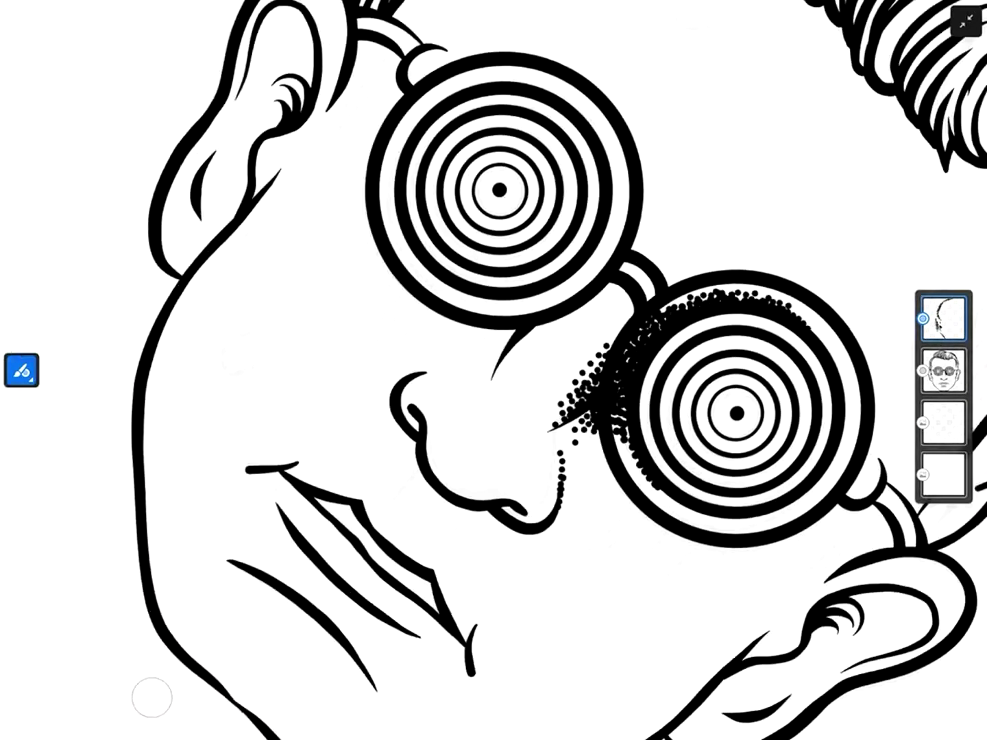
scroll(494, 370, up, 3)
mouse_move(411, 564)
mouse_down()
mouse_move(471, 589)
mouse_move(504, 556)
mouse_move(491, 541)
mouse_move(510, 510)
mouse_move(504, 535)
mouse_up()
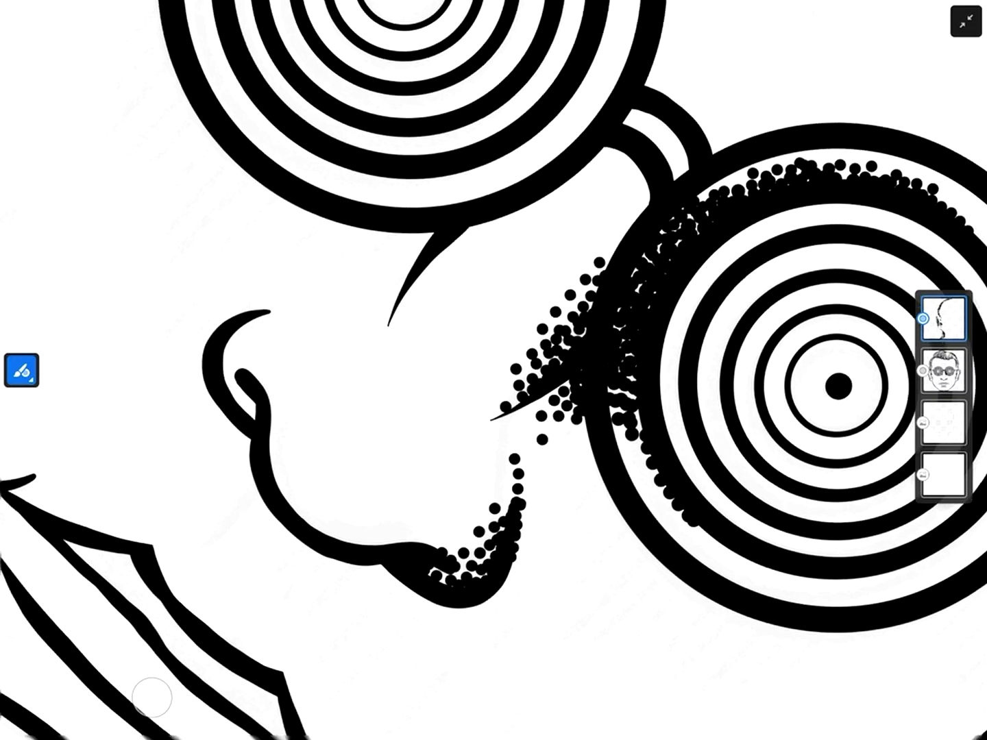
scroll(494, 370, down, 5)
scroll(493, 370, up, 3)
drag(438, 521, 470, 443)
scroll(494, 370, down, 5)
scroll(493, 370, up, 3)
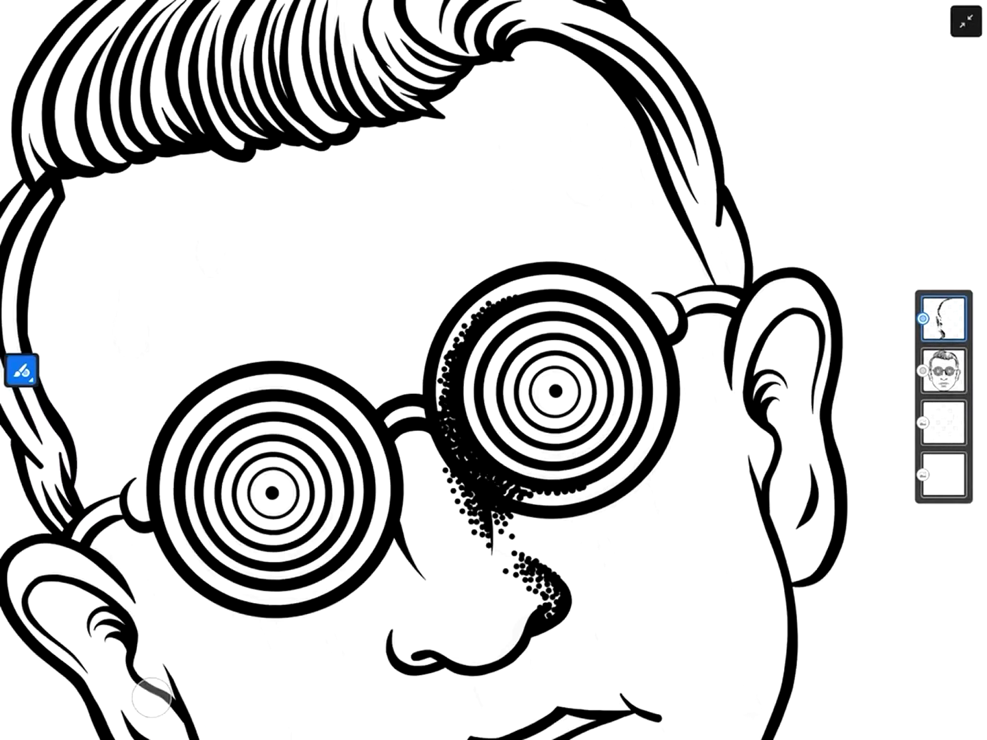
scroll(493, 370, up, 2)
Step: Thicken dots along the right lens's left edge and add dotted streaks below it
drag(509, 527, 500, 478)
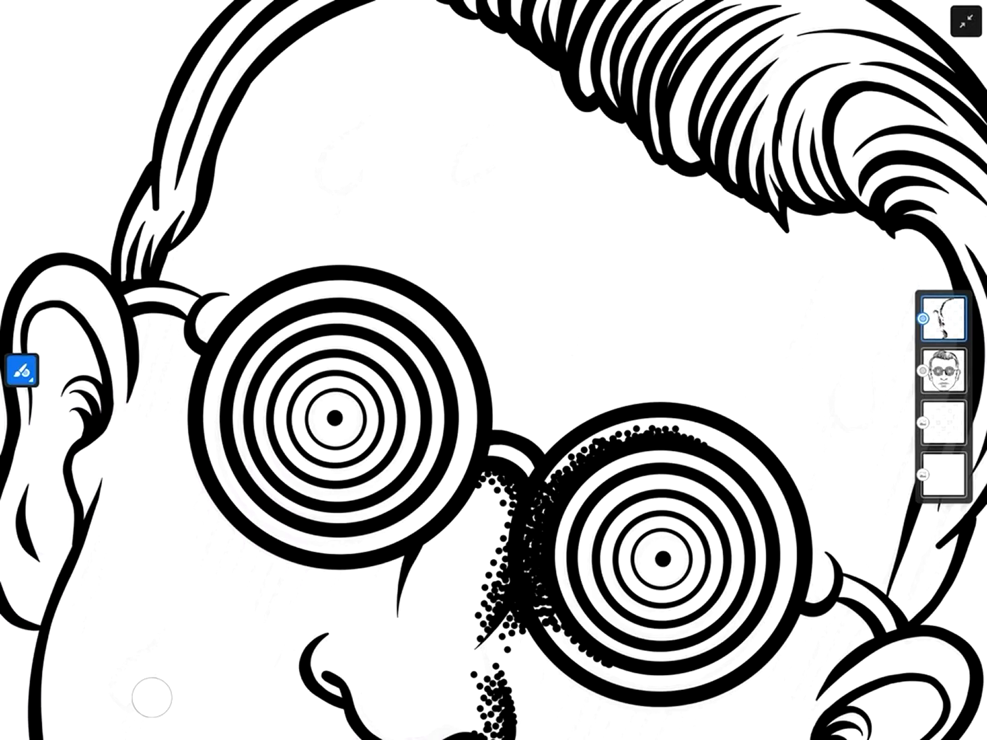
scroll(494, 370, down, 3)
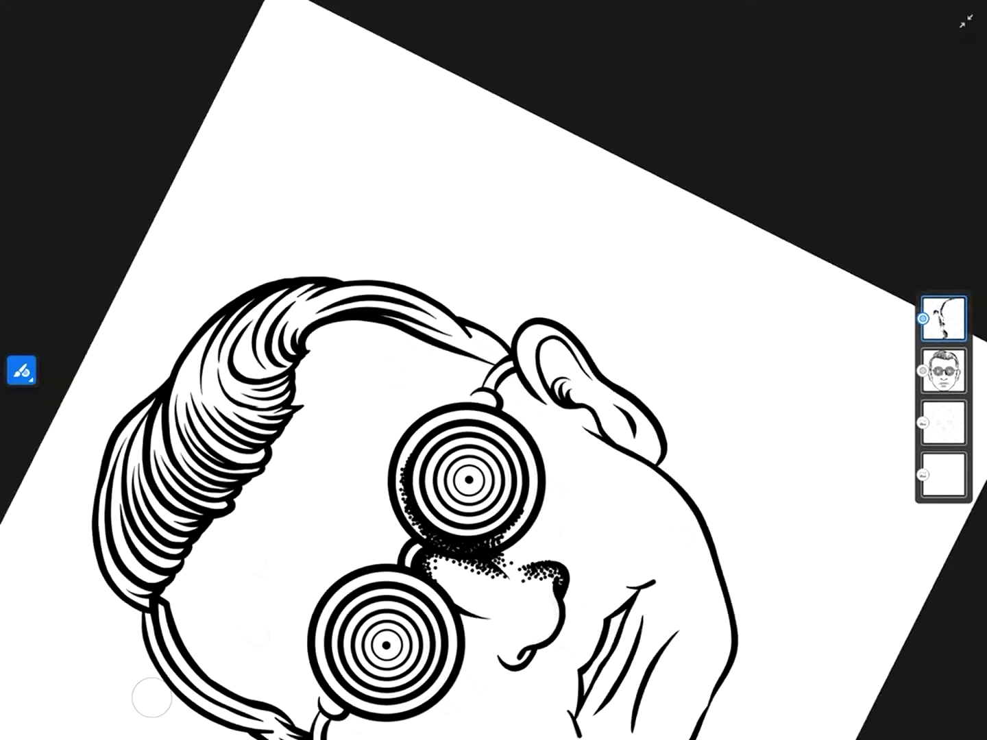
scroll(493, 370, up, 3)
drag(435, 524, 442, 427)
drag(393, 539, 415, 587)
scroll(493, 370, down, 3)
mouse_move(472, 499)
mouse_down()
mouse_move(497, 556)
mouse_move(507, 521)
mouse_move(527, 572)
mouse_move(547, 555)
mouse_up()
drag(514, 485, 531, 509)
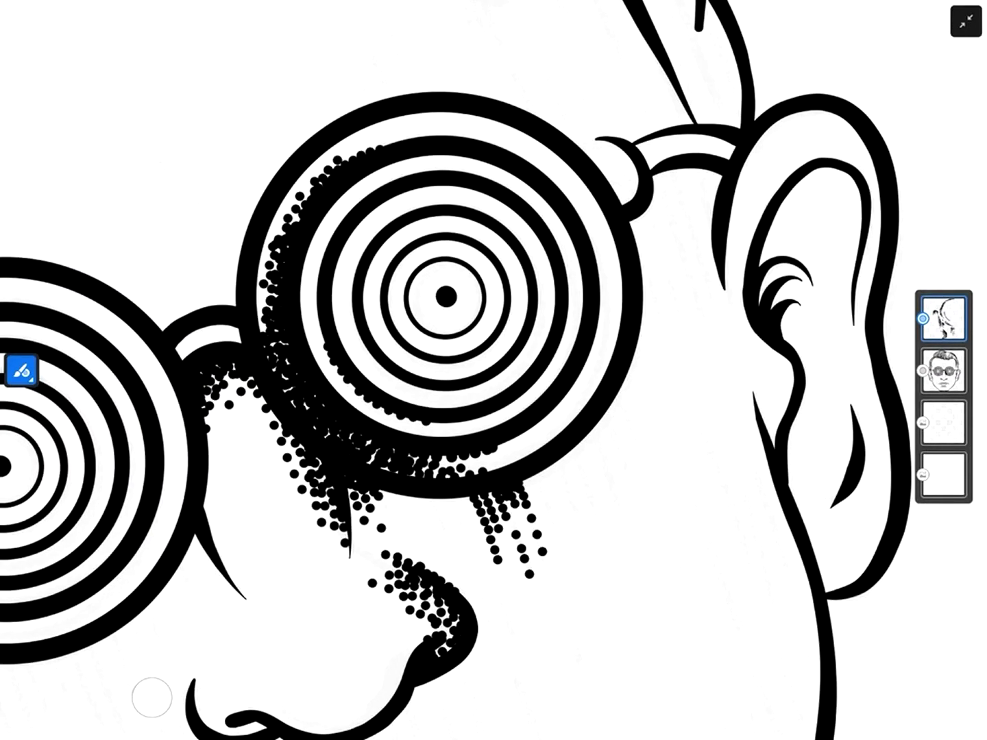
Step: Fill in dots left of and below the right lens and along its outer edge
scroll(494, 370, down, 5)
scroll(494, 370, up, 5)
drag(441, 438, 433, 520)
mouse_move(411, 415)
mouse_down()
mouse_move(403, 465)
mouse_move(374, 391)
mouse_move(356, 432)
mouse_up()
mouse_move(361, 370)
mouse_down()
mouse_move(377, 439)
mouse_move(398, 429)
mouse_move(415, 438)
mouse_up()
scroll(493, 371, down, 5)
scroll(494, 370, up, 3)
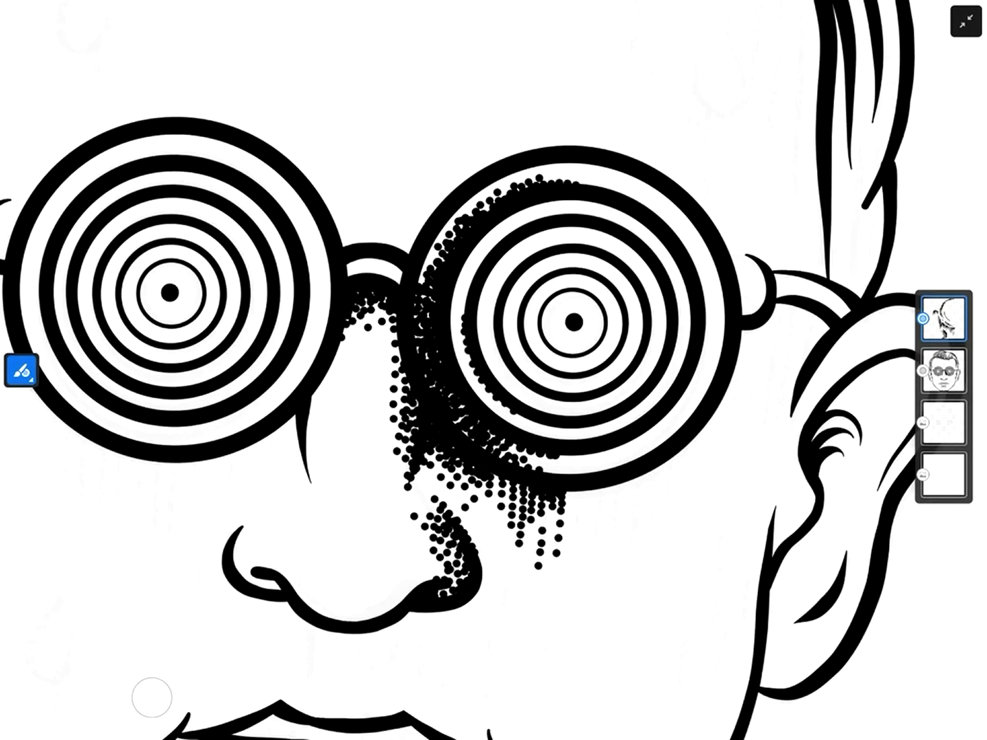
scroll(493, 371, down, 5)
scroll(494, 371, up, 5)
mouse_move(515, 346)
mouse_down()
mouse_move(545, 401)
mouse_move(534, 411)
mouse_move(555, 456)
mouse_up()
Step: Stipple dots along the right lens ring's inner edge and lower-right edge
drag(552, 411, 573, 514)
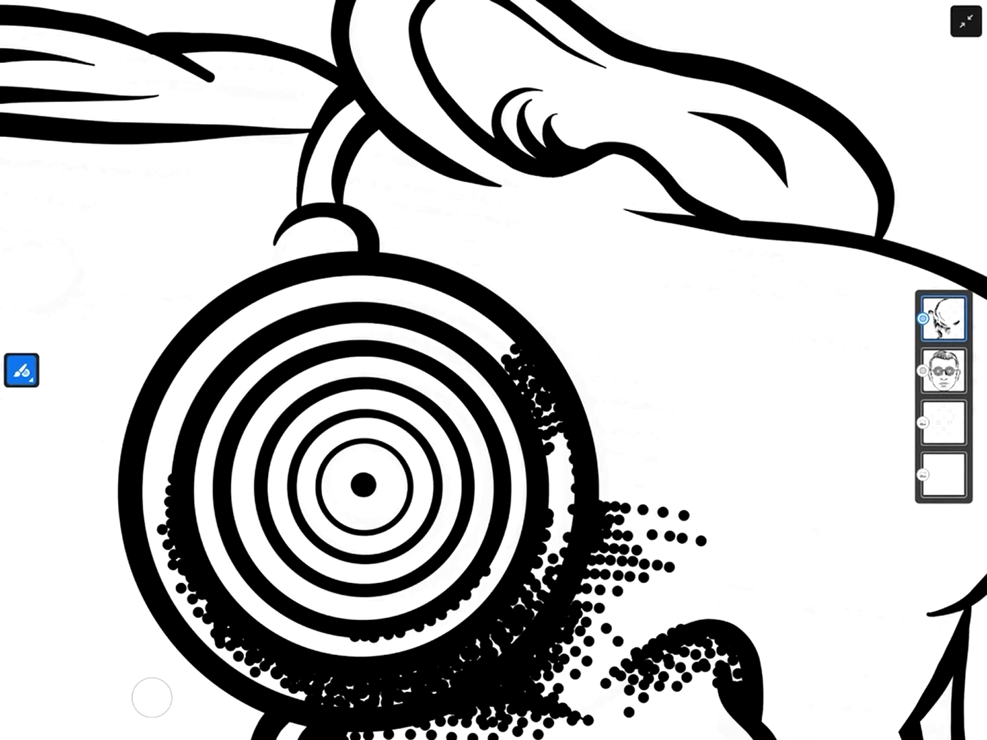
mouse_move(562, 436)
mouse_down()
mouse_move(551, 503)
mouse_move(544, 411)
mouse_up()
mouse_move(549, 514)
mouse_down()
mouse_move(569, 552)
mouse_move(569, 460)
mouse_up()
mouse_move(552, 547)
mouse_down()
mouse_move(538, 577)
mouse_move(555, 565)
mouse_up()
scroll(493, 370, down, 5)
scroll(493, 371, down, 5)
scroll(494, 370, up, 5)
Step: Stipple shading inside the ear and below the glasses arm beside it
drag(586, 394, 627, 310)
drag(592, 386, 590, 369)
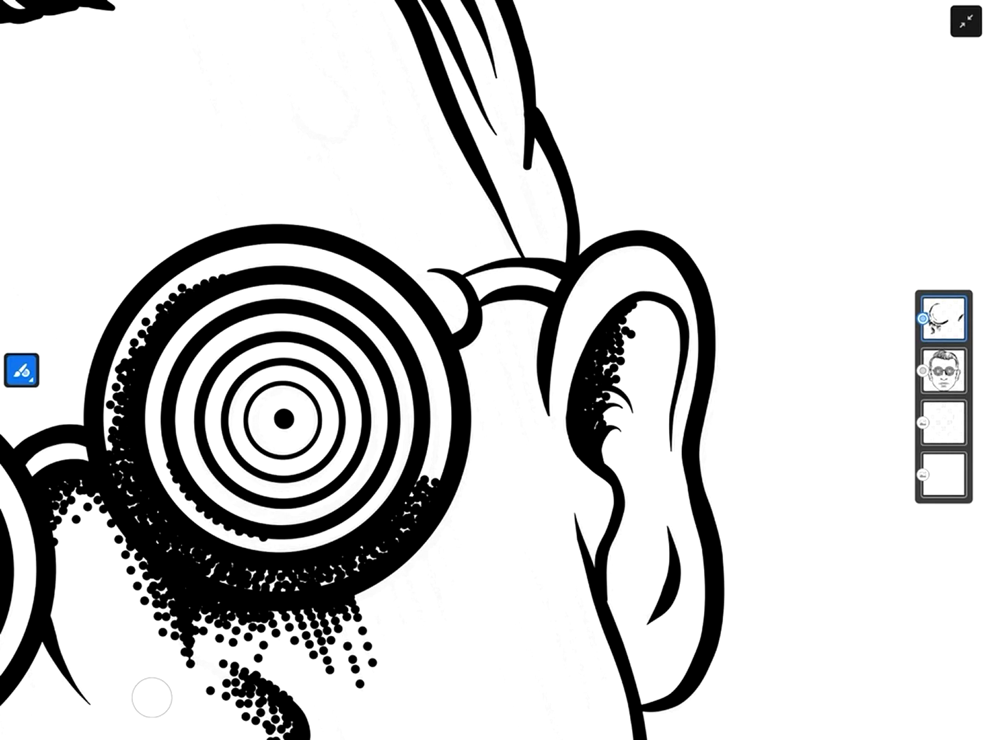
drag(511, 325, 521, 367)
mouse_move(501, 301)
mouse_down()
mouse_move(521, 347)
mouse_move(539, 332)
mouse_up()
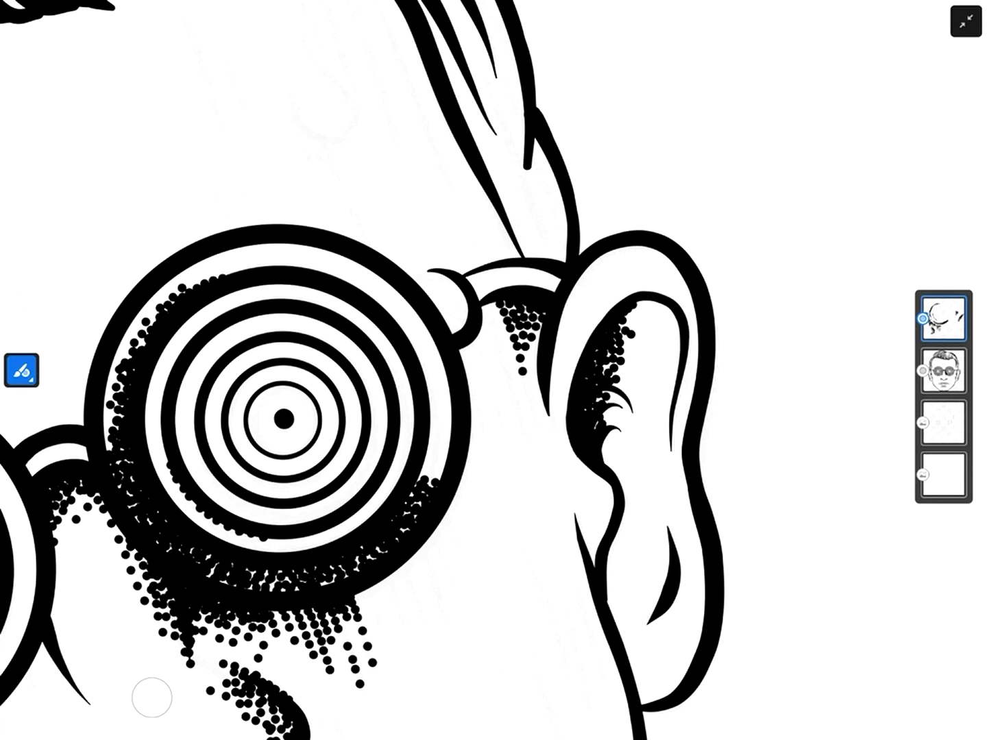
scroll(493, 370, down, 5)
scroll(494, 370, up, 5)
Step: Dot around the lens rim, building up its lower-left edge
click(497, 472)
mouse_move(521, 490)
mouse_down()
mouse_move(569, 541)
mouse_move(563, 549)
mouse_up()
mouse_move(579, 484)
mouse_down()
mouse_move(534, 412)
mouse_move(539, 473)
mouse_up()
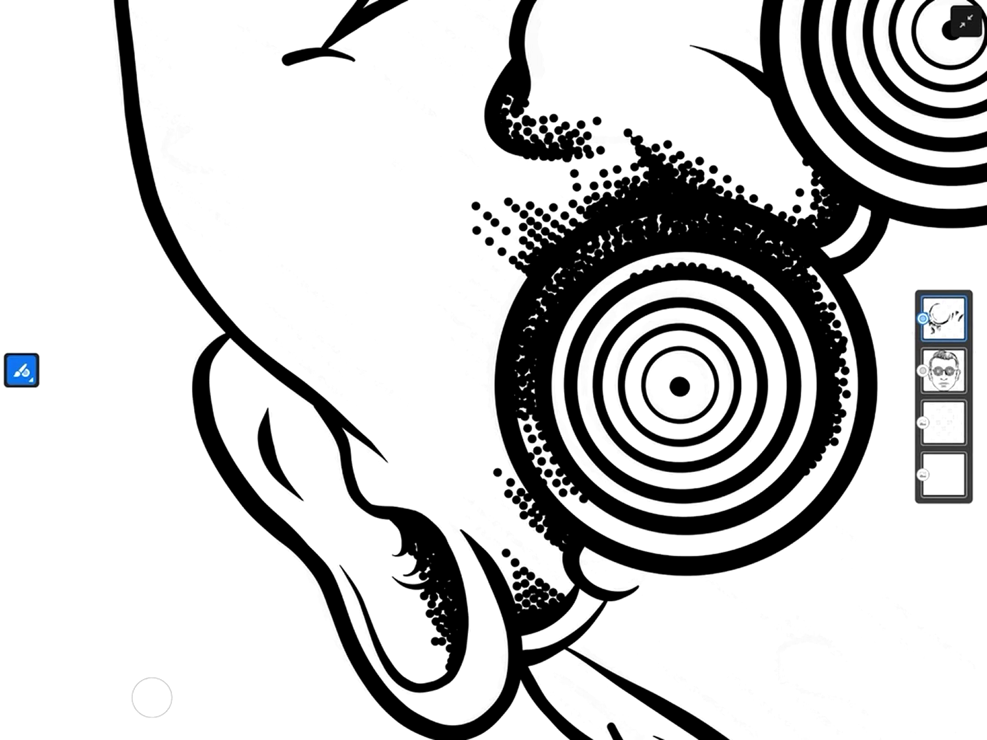
mouse_move(521, 429)
mouse_down()
mouse_move(540, 442)
mouse_move(531, 427)
mouse_up()
scroll(493, 370, down, 5)
scroll(493, 370, up, 5)
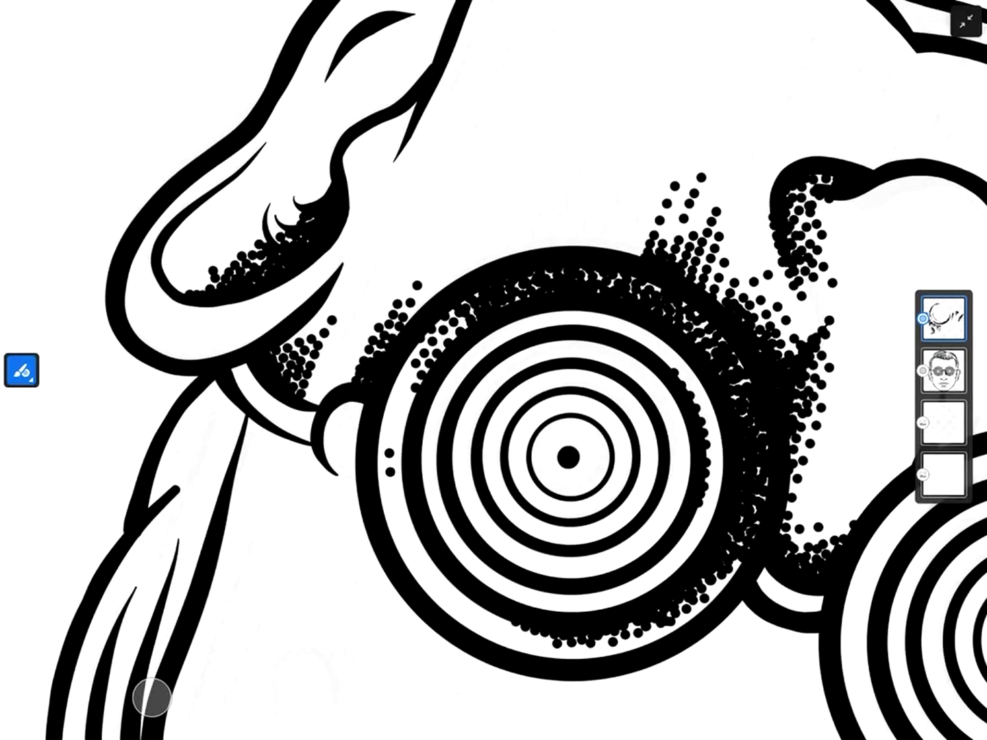
Step: Stipple the lens's left rim and the area below the right lens near the nose
mouse_move(390, 442)
mouse_down()
mouse_move(403, 395)
mouse_move(394, 397)
mouse_move(452, 323)
mouse_up()
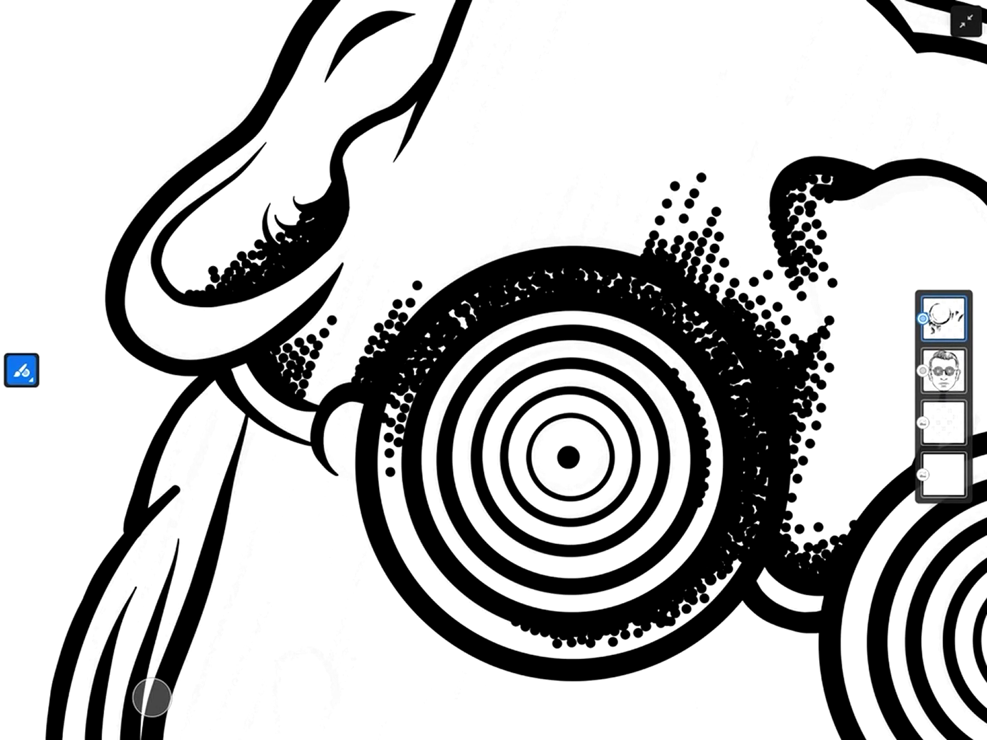
click(453, 312)
scroll(493, 370, down, 5)
scroll(493, 370, up, 5)
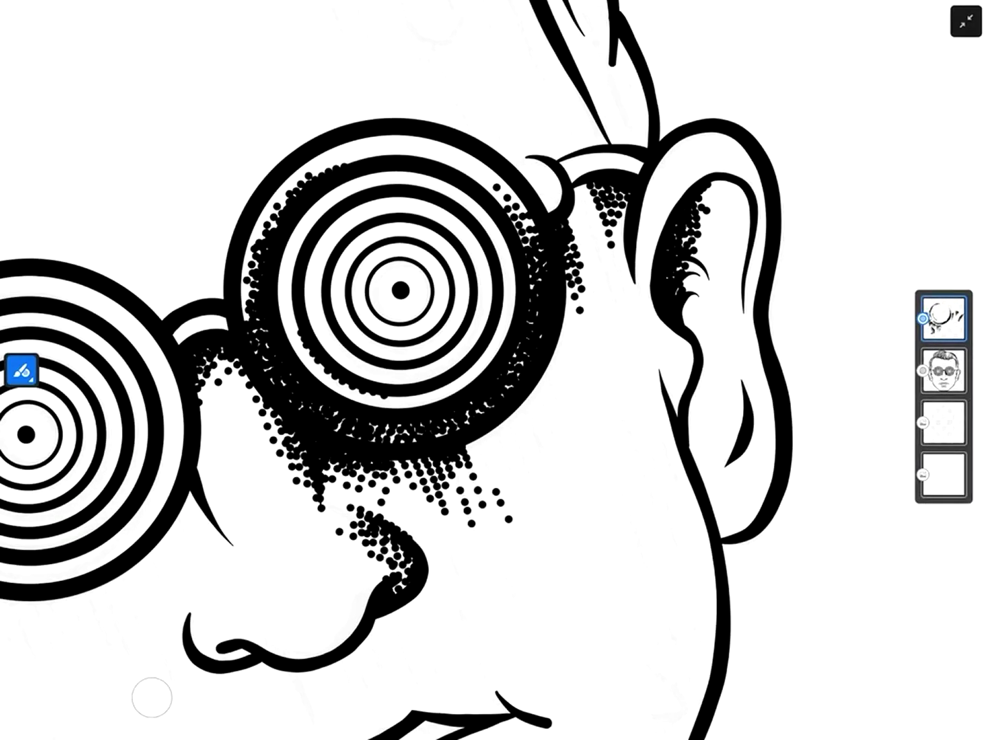
drag(496, 501, 509, 522)
drag(472, 441, 492, 484)
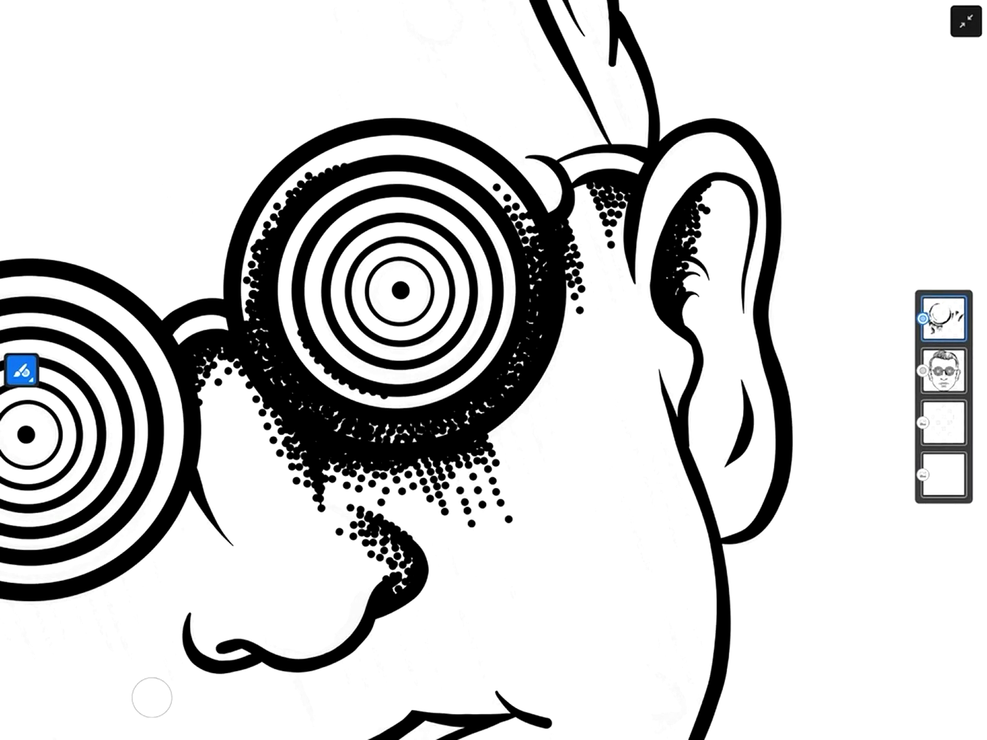
Step: Stamp single stipple dots and short dotted strokes around the lens
click(409, 511)
scroll(494, 370, down, 5)
scroll(493, 370, up, 5)
click(489, 484)
drag(489, 479, 473, 442)
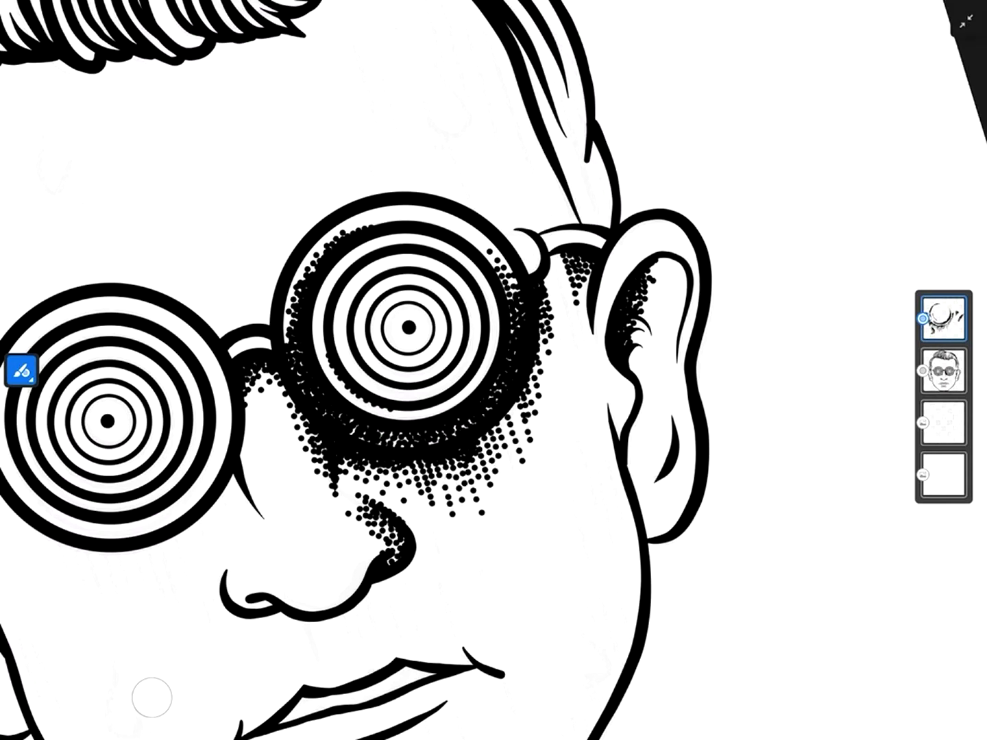
scroll(410, 328, up, 5)
Step: Add dots left of the lens ring and at its lower-left
drag(427, 357, 427, 321)
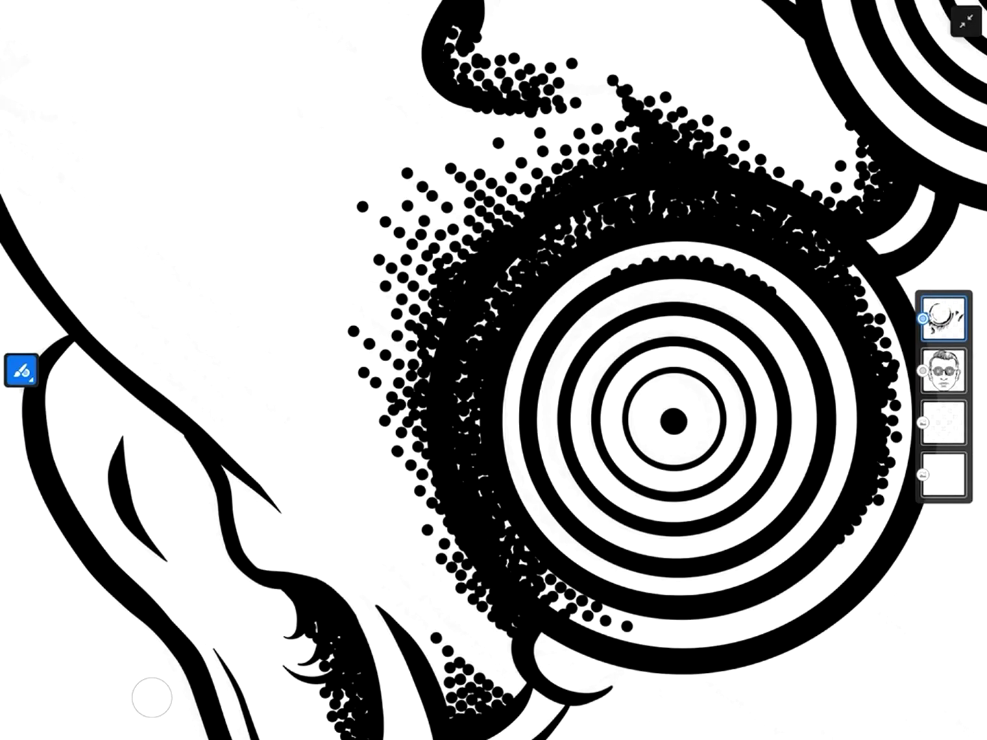
click(421, 463)
click(431, 486)
click(413, 504)
scroll(494, 370, down, 5)
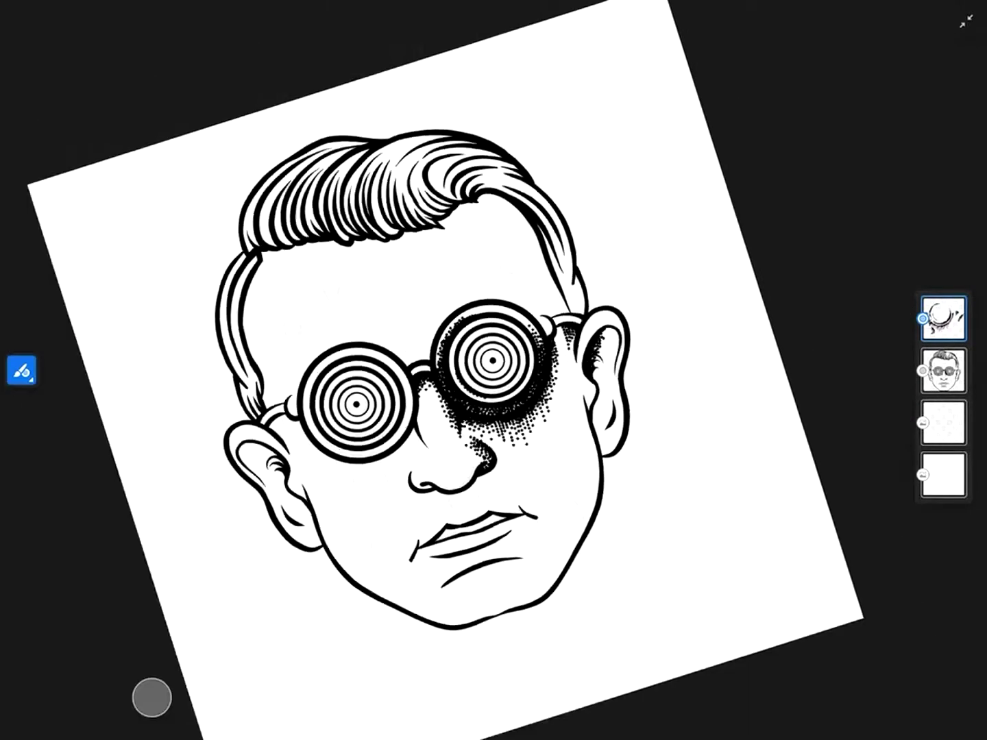
scroll(494, 370, up, 5)
scroll(493, 370, down, 5)
Step: Dab and stroke stipple dots over the left and upper-left inner rings
click(489, 342)
drag(543, 272, 569, 259)
click(480, 429)
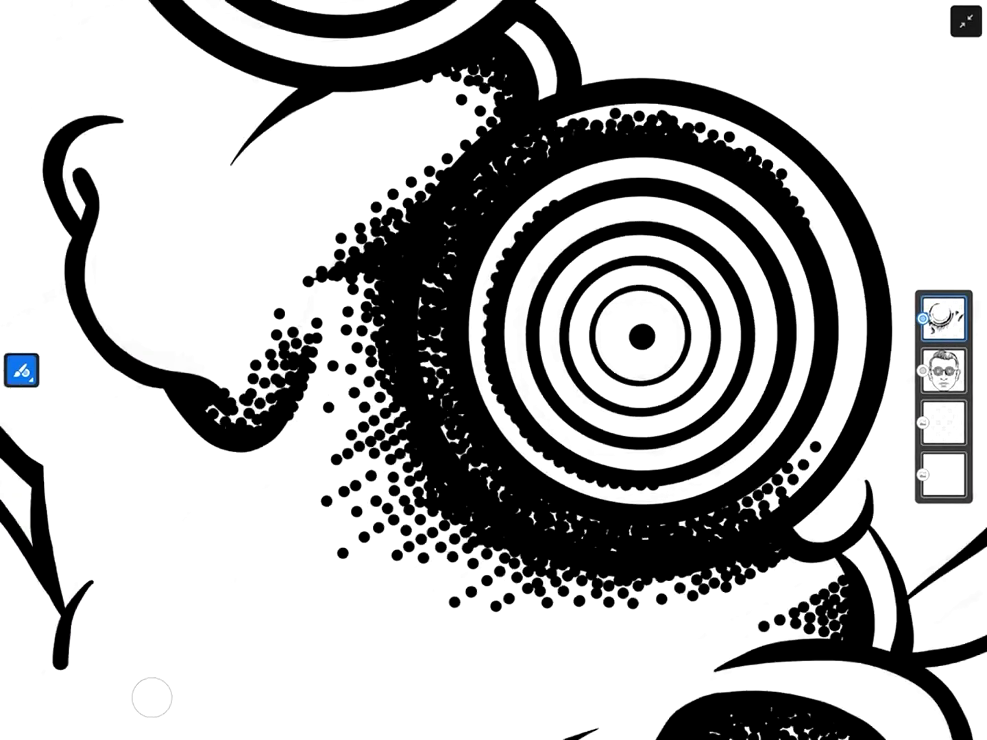
scroll(493, 370, up, 5)
click(490, 466)
drag(472, 443, 453, 348)
mouse_move(525, 424)
mouse_down()
mouse_move(518, 302)
mouse_move(460, 300)
mouse_up()
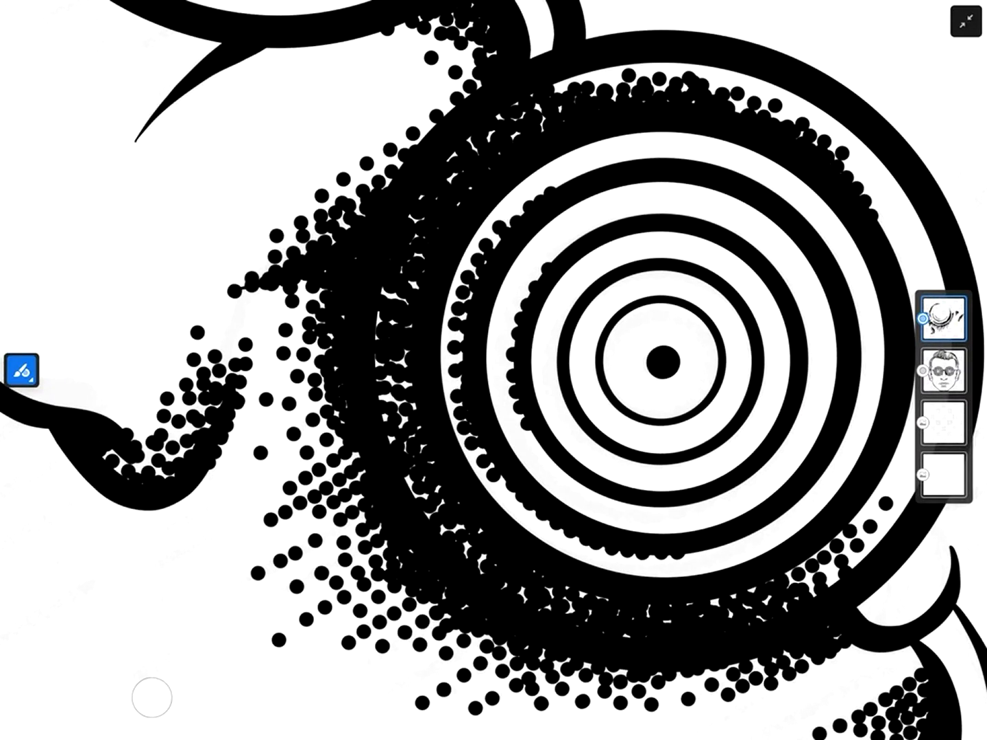
drag(513, 217, 457, 359)
click(456, 386)
scroll(493, 371, down, 5)
scroll(493, 370, up, 5)
Step: Stipple the upper and left inner rings and the left outer ring
mouse_move(491, 417)
mouse_down()
mouse_move(522, 349)
mouse_move(600, 296)
mouse_up()
drag(490, 508, 489, 441)
scroll(493, 370, down, 5)
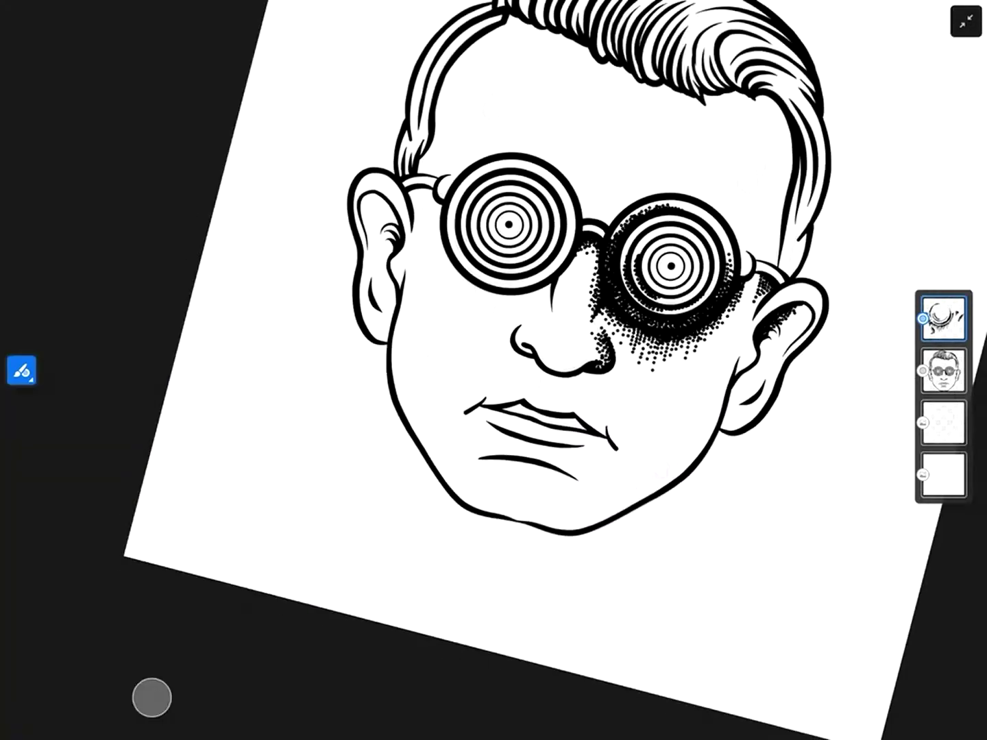
scroll(493, 370, up, 5)
scroll(493, 370, up, 2)
drag(453, 336, 432, 294)
mouse_move(439, 447)
mouse_down()
mouse_move(418, 514)
mouse_move(527, 648)
mouse_up()
scroll(494, 370, down, 3)
Step: Densify the left inner ring and shade between the outer and inner rings
drag(465, 432, 487, 254)
mouse_move(401, 466)
mouse_down()
mouse_move(392, 329)
mouse_move(384, 336)
mouse_move(416, 257)
mouse_up()
scroll(494, 370, down, 1)
scroll(494, 370, down, 5)
scroll(494, 370, up, 5)
mouse_move(453, 456)
mouse_down()
mouse_move(442, 399)
mouse_move(451, 317)
mouse_up()
mouse_move(439, 426)
mouse_down()
mouse_move(437, 388)
mouse_move(493, 232)
mouse_up()
drag(504, 445, 494, 411)
drag(494, 357, 527, 267)
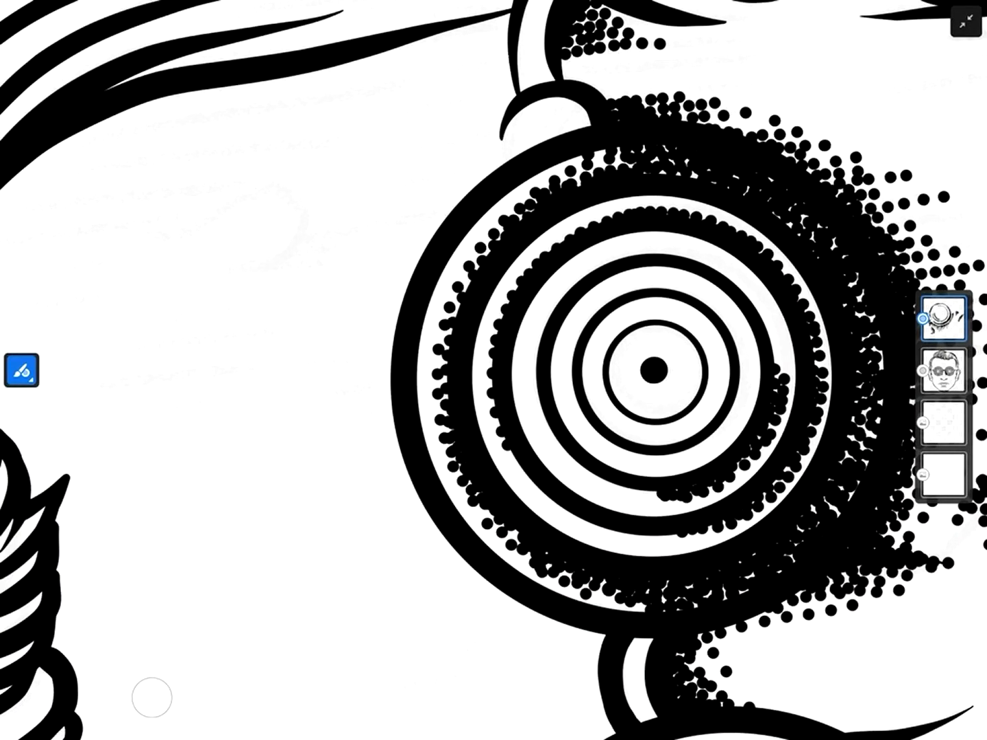
drag(541, 493, 493, 418)
scroll(494, 370, down, 3)
Step: Stipple the area between the eyes and the lower-left of the inner rings
drag(523, 257, 492, 320)
drag(490, 364, 610, 242)
scroll(493, 370, down, 3)
scroll(664, 254, up, 5)
mouse_move(480, 428)
mouse_down()
mouse_move(452, 373)
mouse_move(491, 271)
mouse_up()
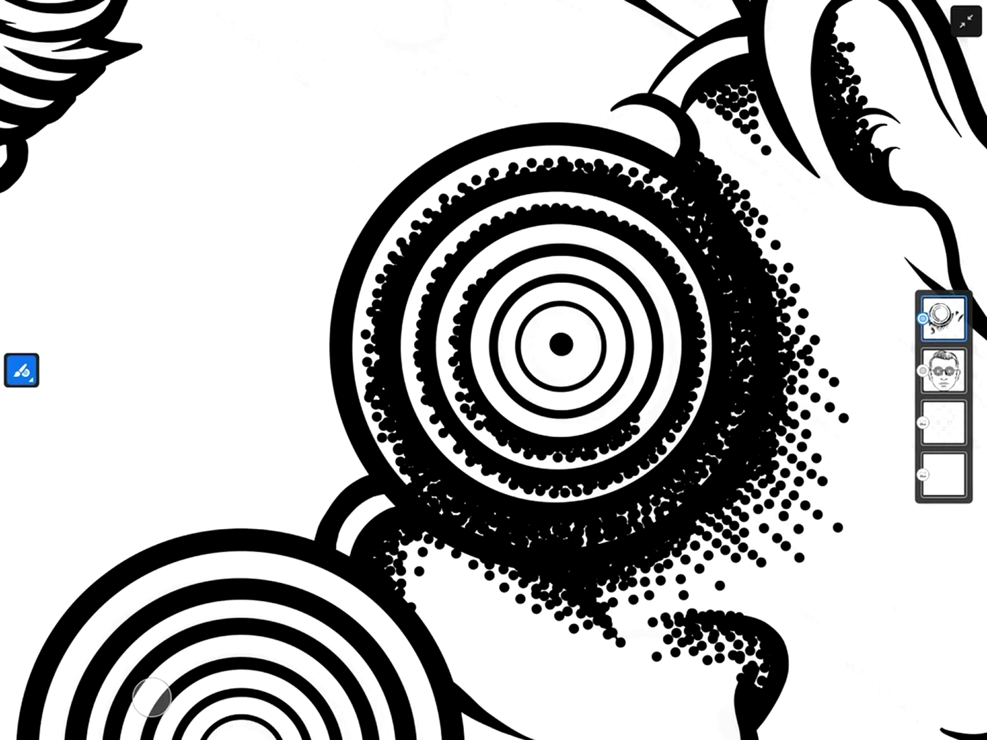
drag(445, 362, 544, 464)
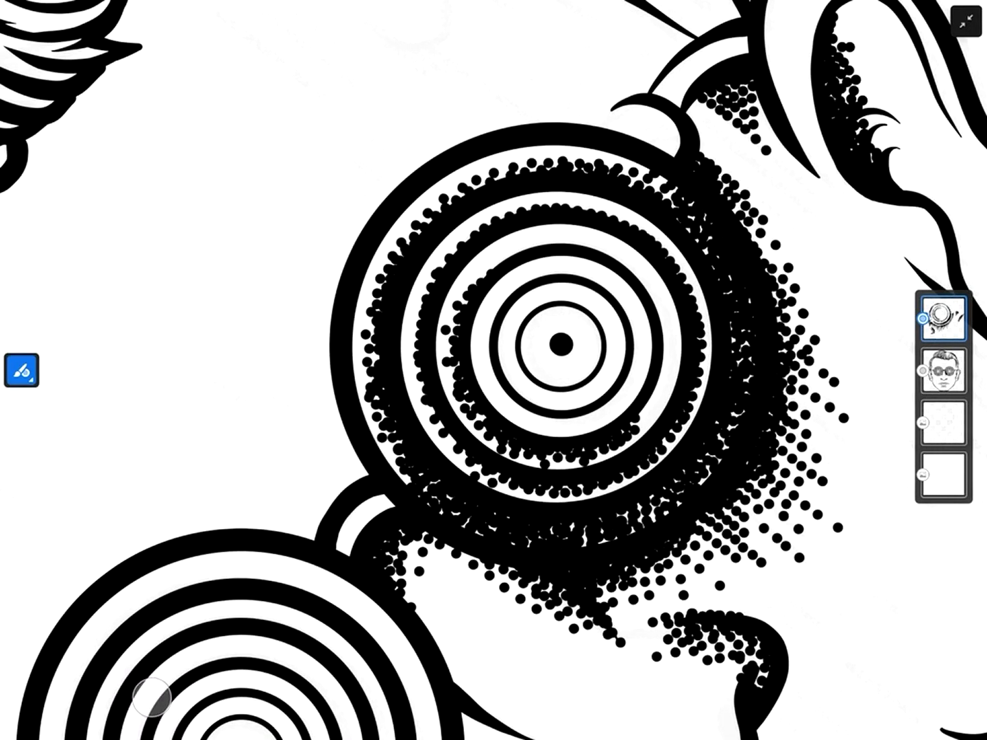
drag(441, 439, 461, 466)
scroll(494, 370, down, 5)
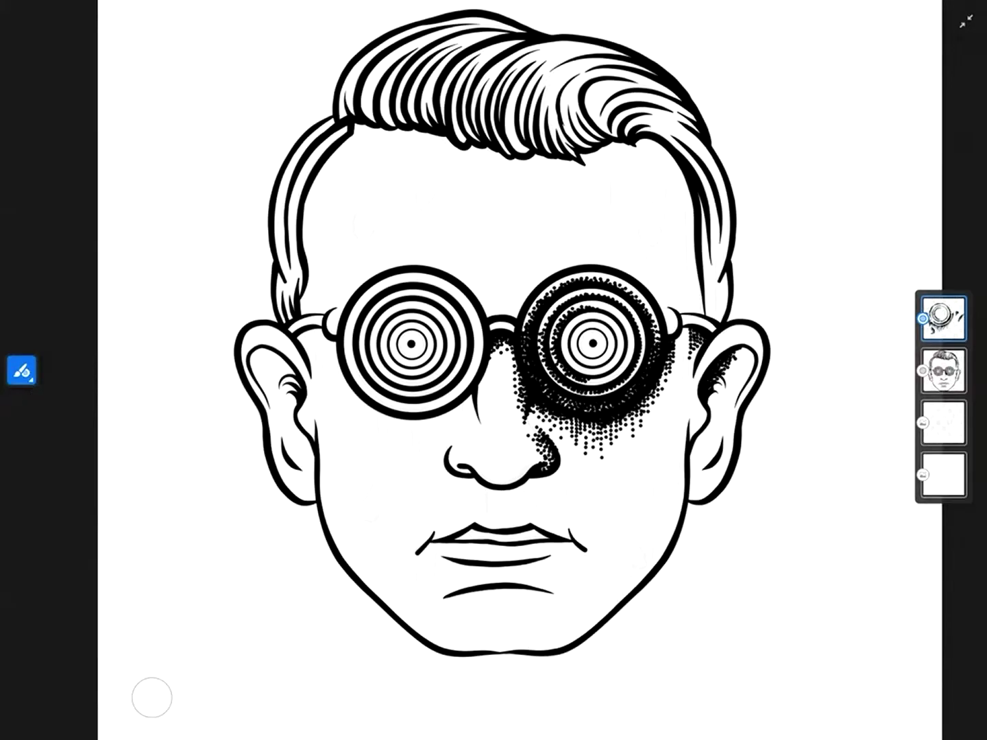
scroll(493, 371, up, 5)
Step: Stipple an arc of dots along the left inner rings
mouse_move(495, 449)
mouse_down()
mouse_move(510, 357)
mouse_move(567, 283)
mouse_up()
drag(507, 342, 518, 318)
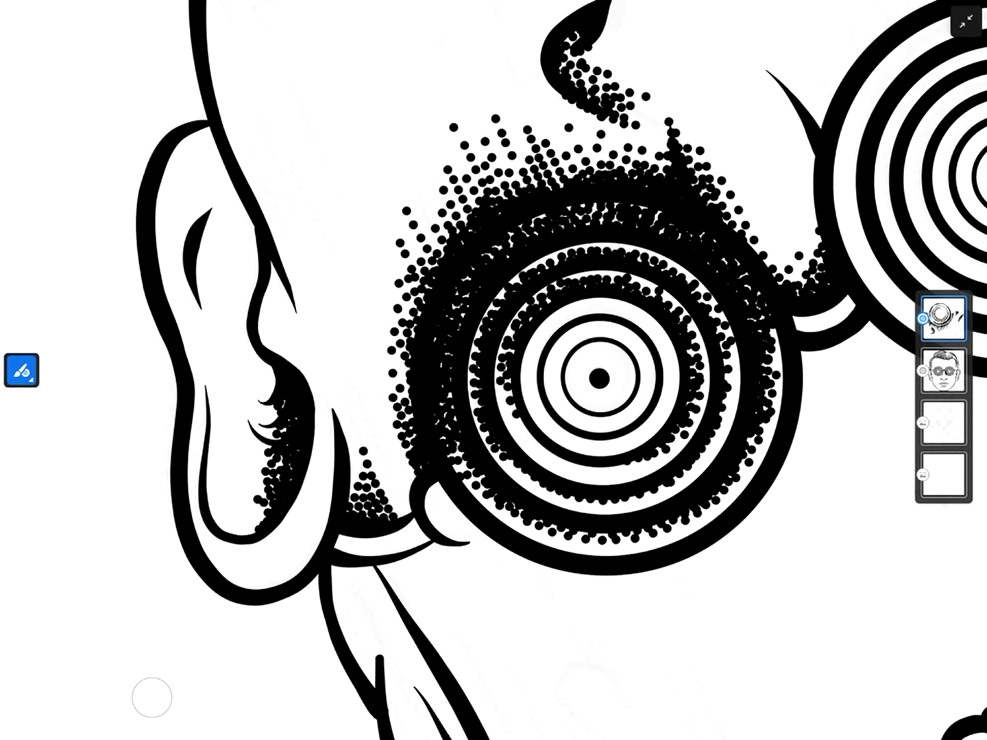
drag(500, 391, 525, 438)
scroll(493, 370, down, 5)
scroll(494, 371, up, 5)
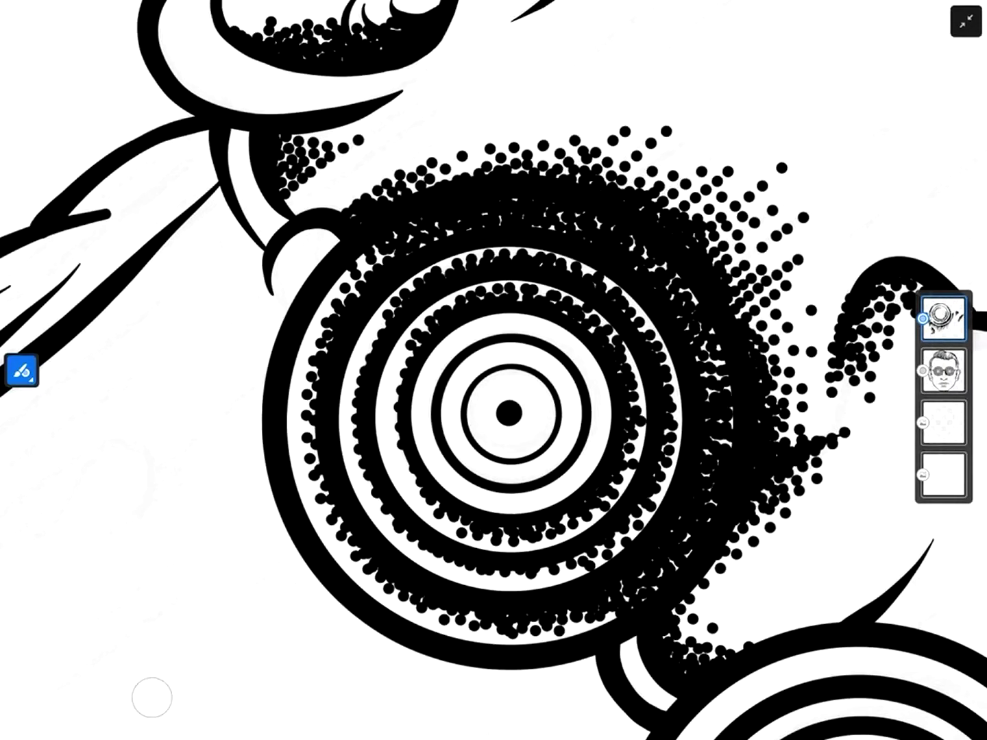
Step: Dot the left, lower, right and top edges of the innermost ring
drag(396, 381, 401, 465)
scroll(527, 480, up, 5)
drag(373, 364, 378, 419)
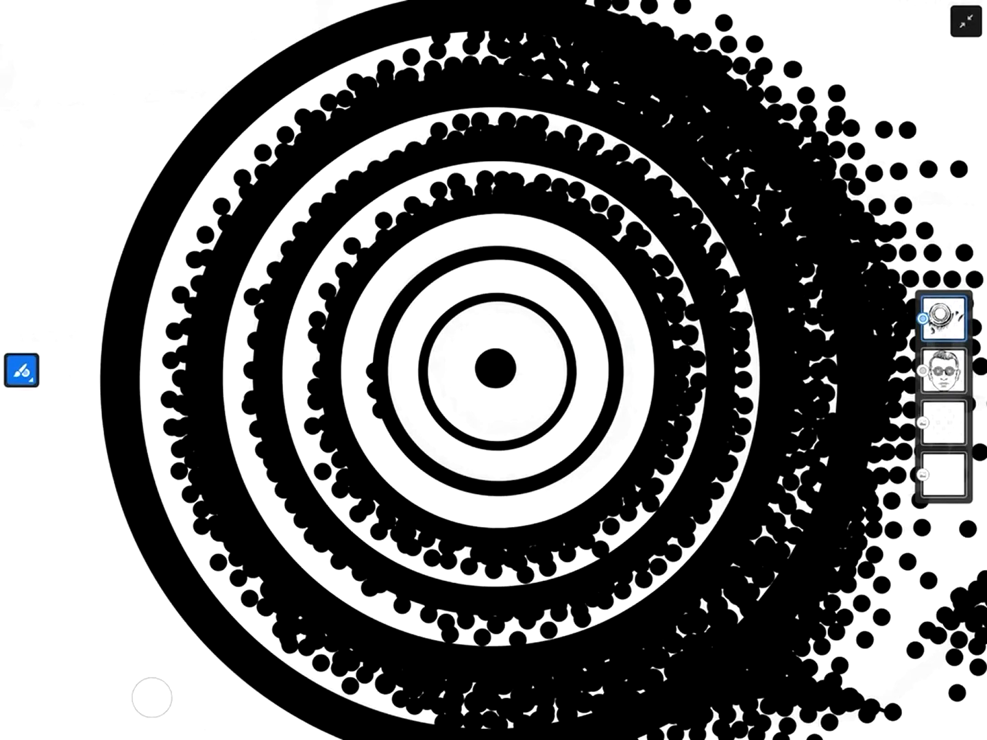
drag(461, 248, 383, 314)
mouse_move(380, 420)
mouse_down()
mouse_move(411, 472)
mouse_move(534, 495)
mouse_move(590, 286)
mouse_move(477, 240)
mouse_up()
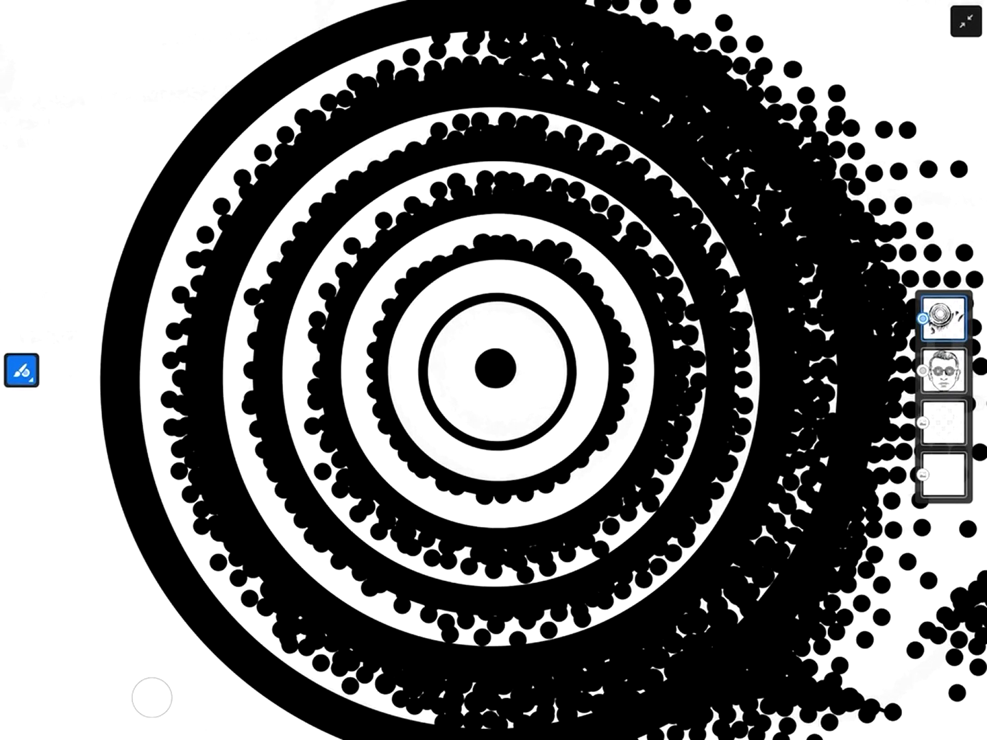
mouse_move(589, 276)
mouse_down()
mouse_move(619, 315)
mouse_move(637, 389)
mouse_move(511, 503)
mouse_move(376, 432)
mouse_move(538, 446)
mouse_move(472, 291)
mouse_move(587, 411)
mouse_move(518, 469)
mouse_up()
Step: Undo the messy dots around the centre, then redraw the arc and fill the gaps
mouse_move(594, 381)
mouse_down()
mouse_move(583, 322)
mouse_move(470, 460)
mouse_up()
mouse_move(473, 370)
mouse_down()
mouse_move(504, 390)
mouse_move(542, 356)
mouse_up()
key(ctrl+z)
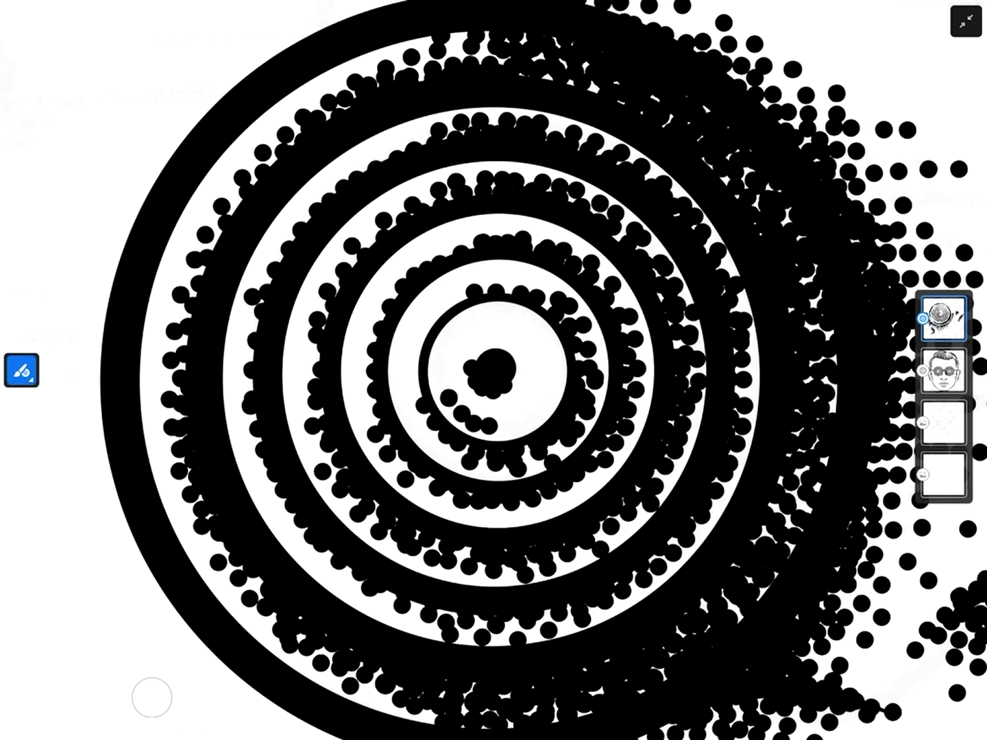
key(ctrl+z)
key(ctrl+z)
mouse_move(449, 391)
mouse_down()
mouse_move(531, 409)
mouse_move(515, 322)
mouse_up()
drag(560, 379, 480, 424)
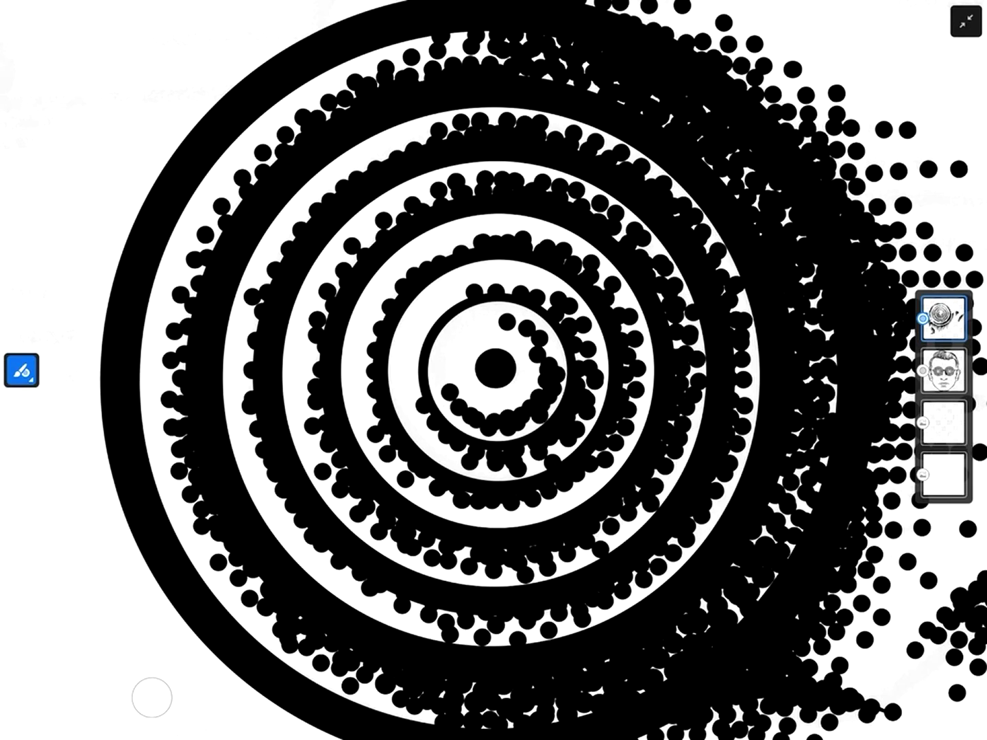
drag(554, 356, 480, 404)
drag(449, 363, 463, 332)
Step: Add dots around the centre ring and across the rings to the left
scroll(494, 371, down, 5)
scroll(495, 370, up, 2)
scroll(493, 370, up, 5)
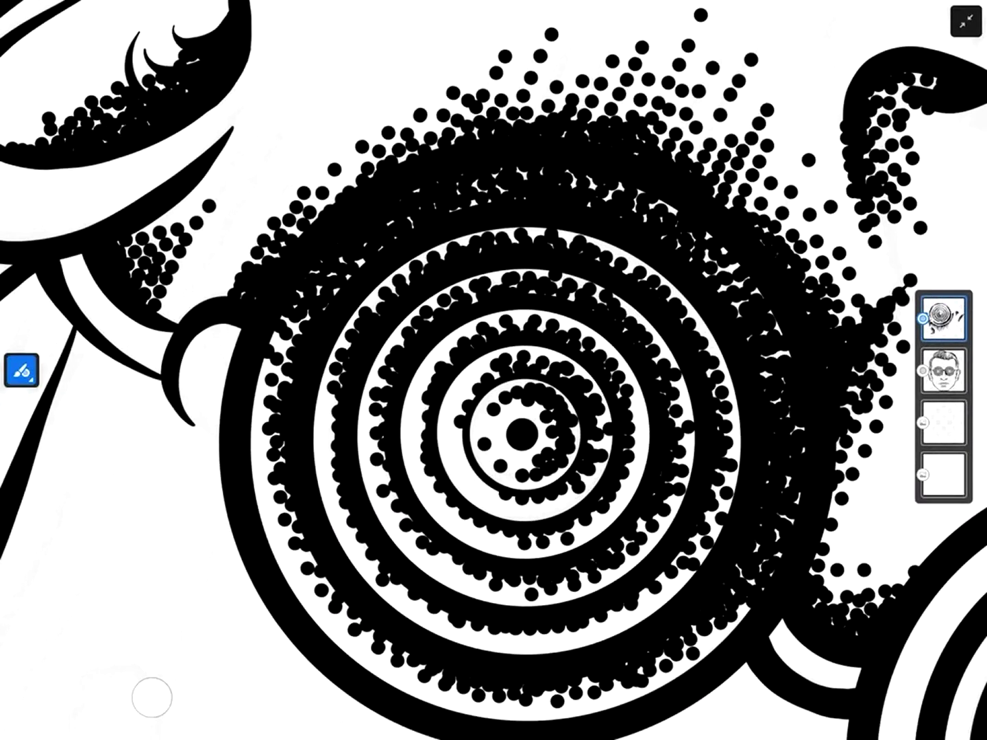
drag(501, 496, 453, 391)
drag(449, 449, 496, 501)
drag(548, 510, 603, 465)
mouse_move(602, 421)
mouse_down()
mouse_move(524, 321)
mouse_move(417, 405)
mouse_up()
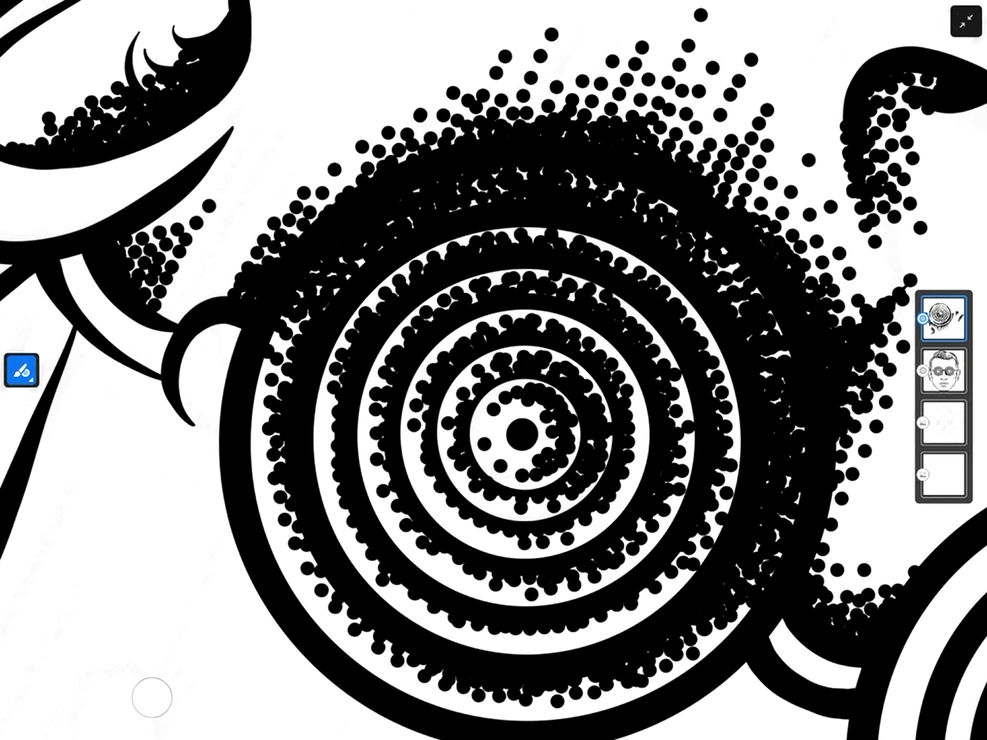
mouse_move(425, 482)
mouse_down()
mouse_move(374, 420)
mouse_move(329, 418)
mouse_up()
Step: Stipple beside the bridge of the nose
scroll(493, 370, down, 3)
scroll(494, 370, down, 4)
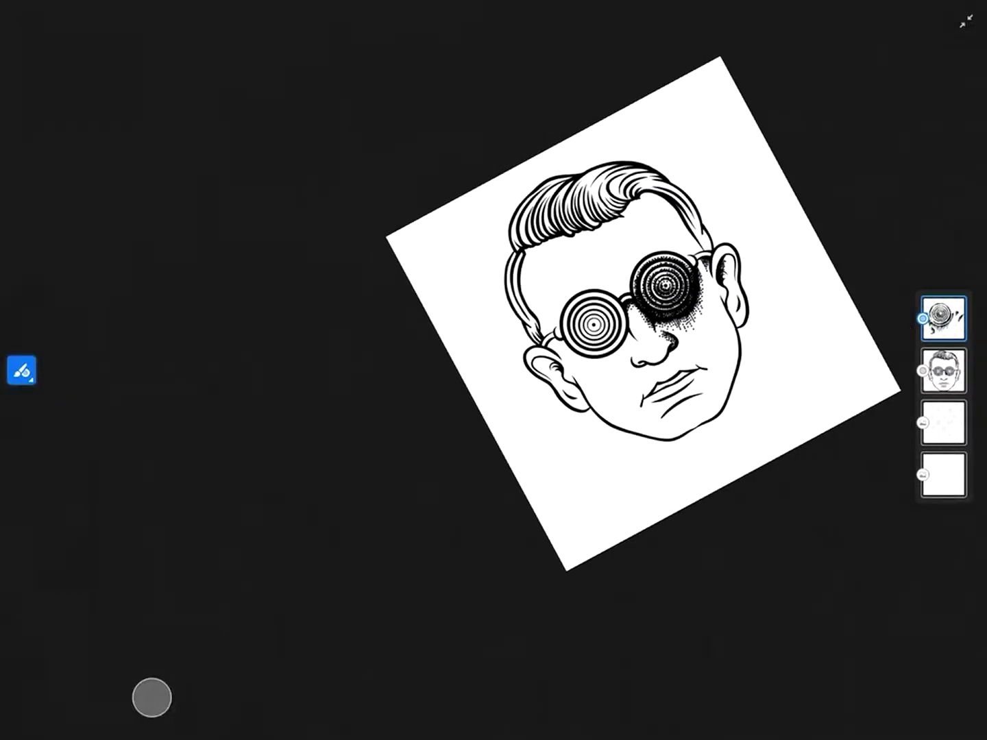
scroll(494, 371, up, 5)
scroll(494, 370, up, 1)
mouse_move(542, 460)
mouse_down()
mouse_move(555, 476)
mouse_move(541, 484)
mouse_move(600, 473)
mouse_move(557, 548)
mouse_move(522, 521)
mouse_up()
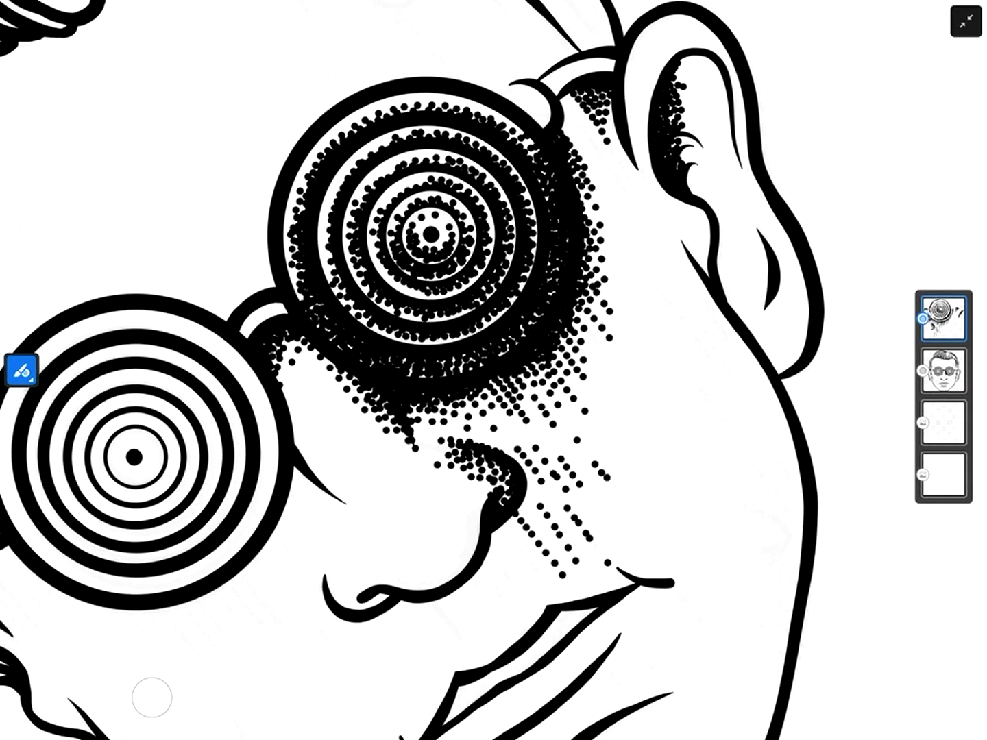
Step: Stipple the ear hollow and fill the inner ear fold with dense dots
scroll(493, 370, down, 4)
scroll(493, 370, up, 4)
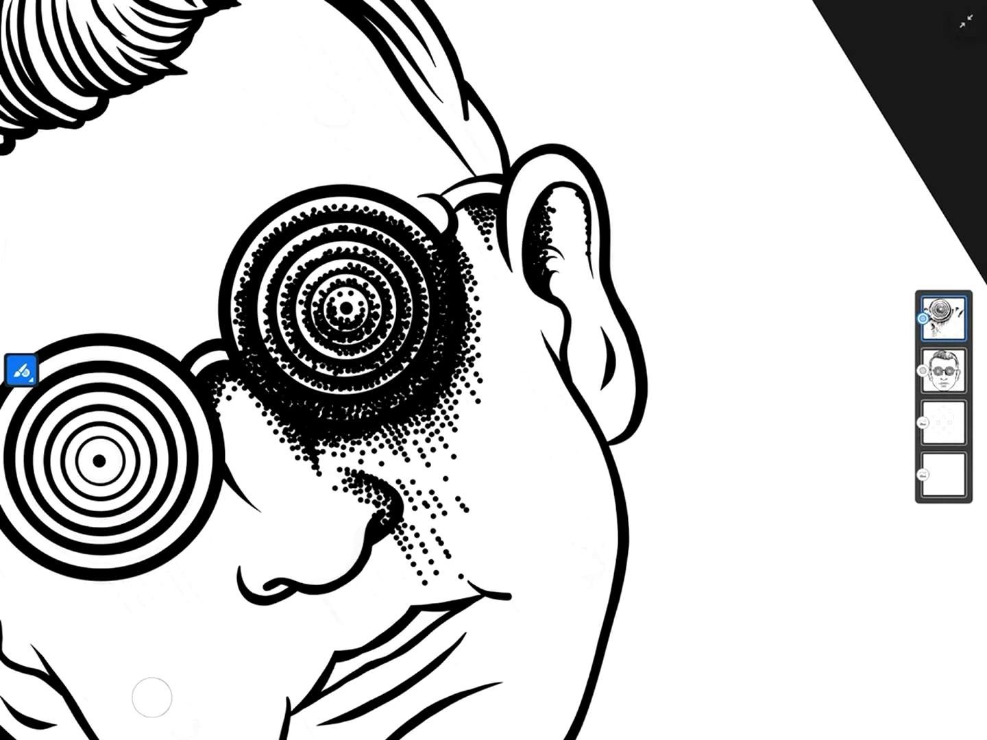
drag(557, 205, 569, 187)
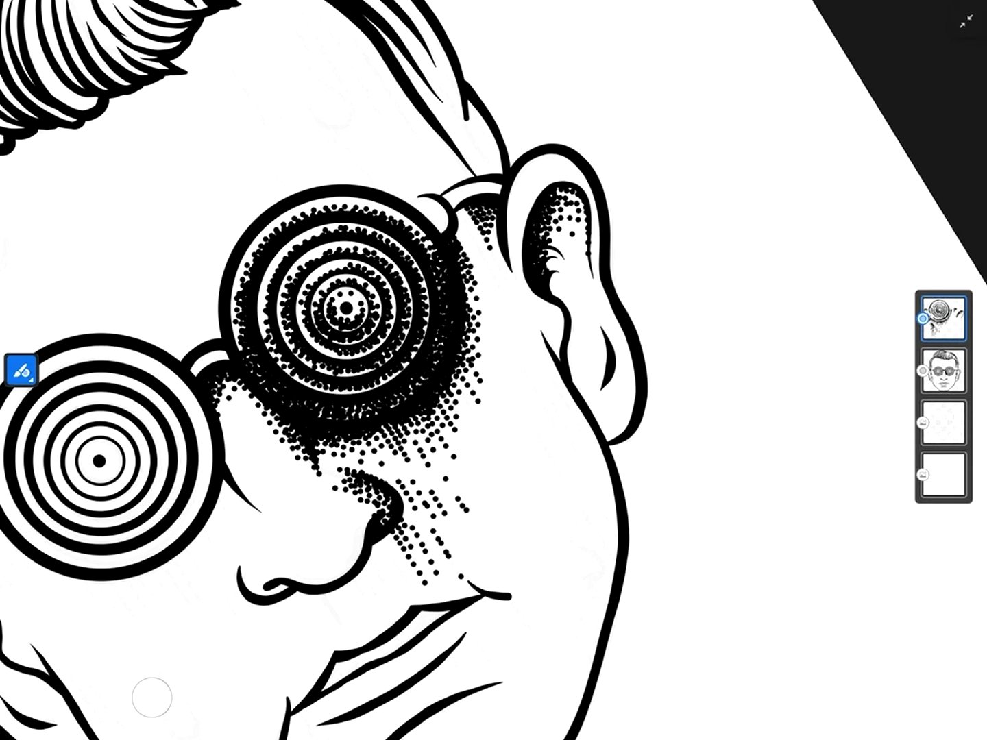
scroll(617, 275, up, 3)
mouse_move(507, 343)
mouse_down()
mouse_move(506, 391)
mouse_move(493, 370)
mouse_up()
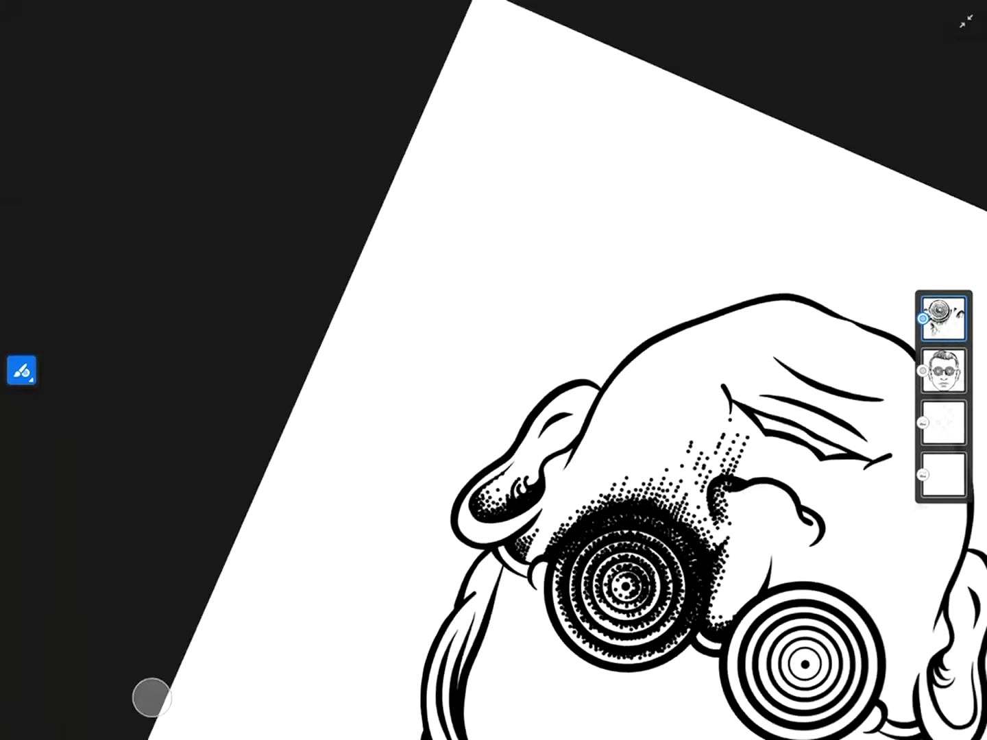
drag(453, 490, 456, 533)
mouse_move(494, 408)
mouse_down()
mouse_move(508, 493)
mouse_move(514, 479)
mouse_move(518, 497)
mouse_up()
Step: Dot the tip of the hair strand where it meets the ear
mouse_move(494, 370)
mouse_down()
mouse_move(480, 384)
mouse_move(438, 356)
mouse_up()
mouse_move(565, 472)
mouse_down()
mouse_move(586, 508)
mouse_move(574, 455)
mouse_up()
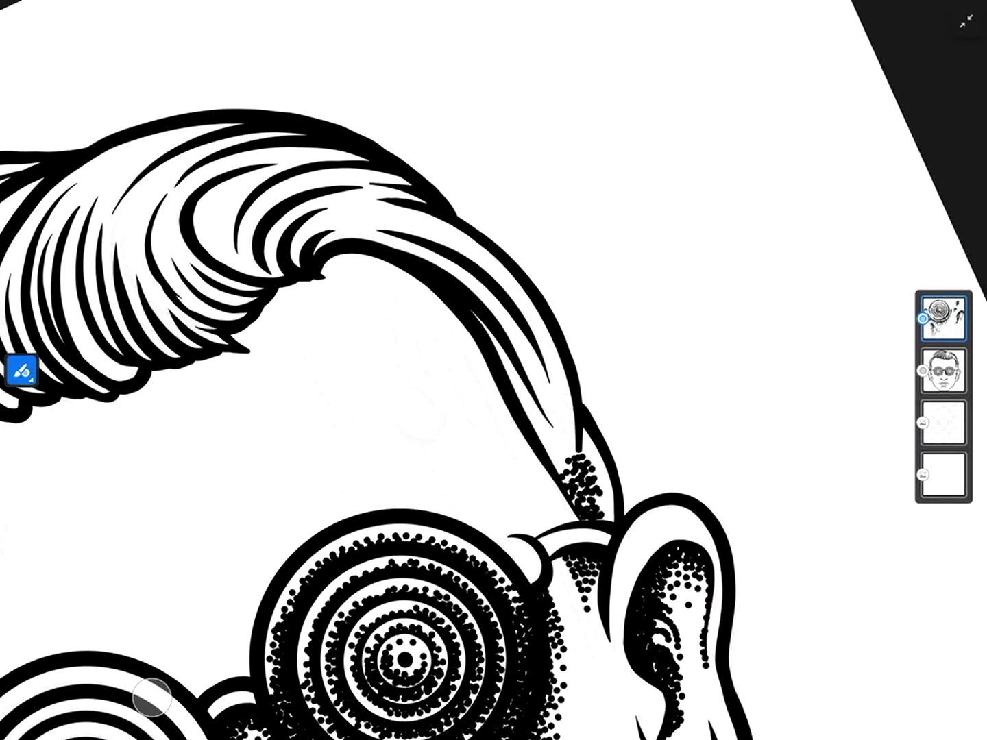
mouse_move(596, 499)
mouse_down()
mouse_move(607, 518)
mouse_move(586, 435)
mouse_up()
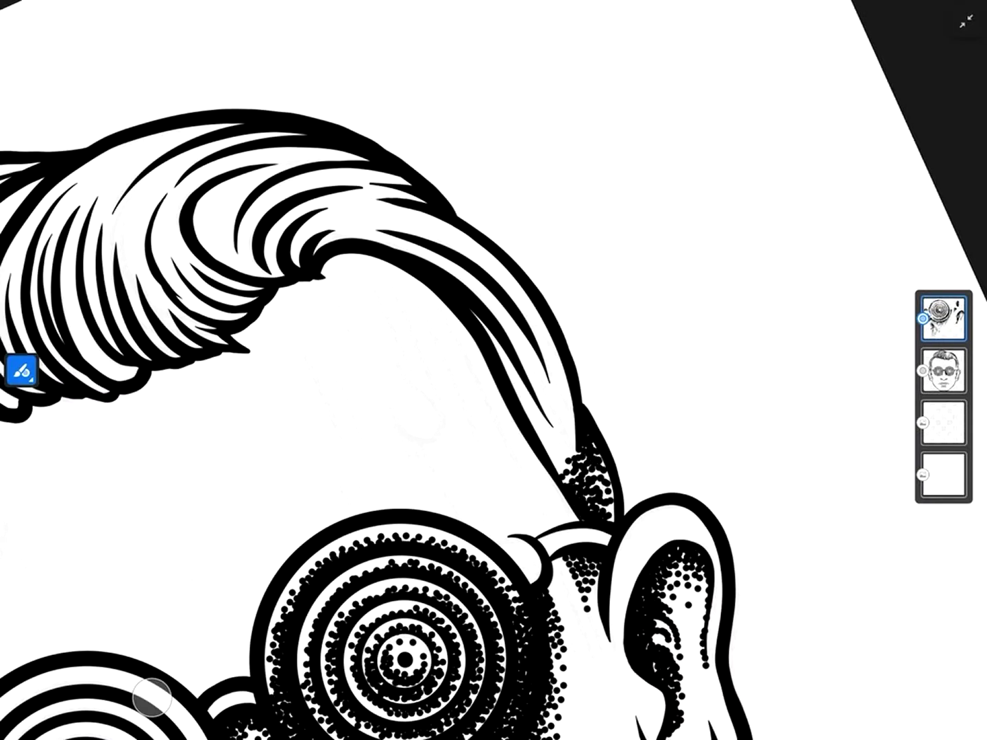
drag(609, 496, 598, 456)
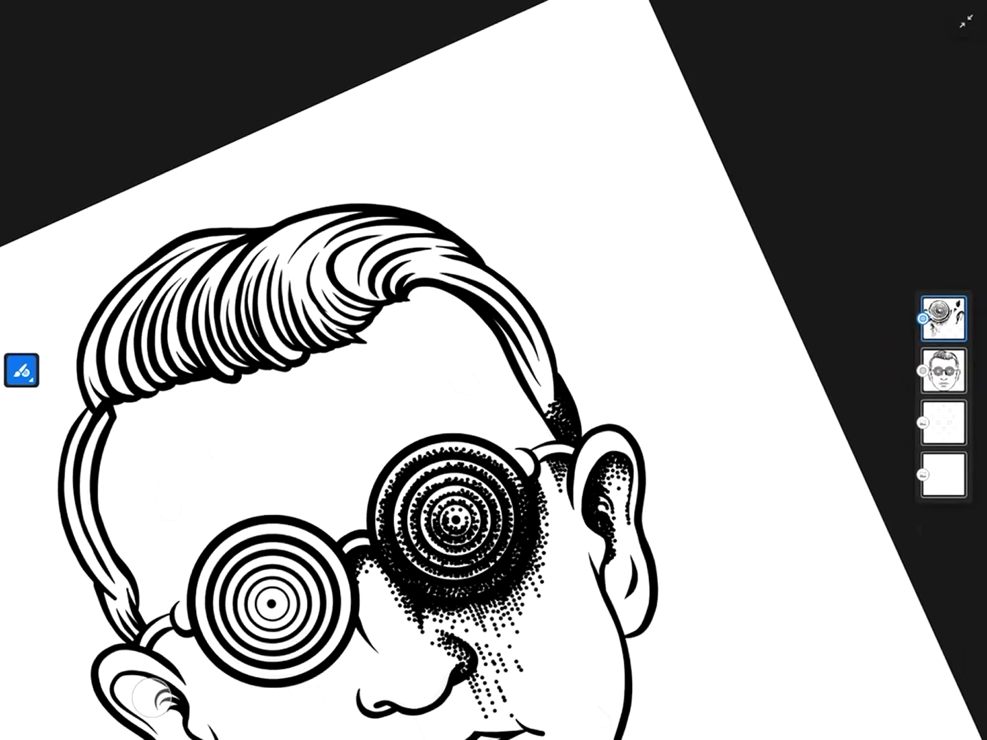
Step: With the canvas turned upside down, stipple the long hair strand's left edge and shaded band
drag(494, 370, 521, 411)
drag(425, 629, 396, 485)
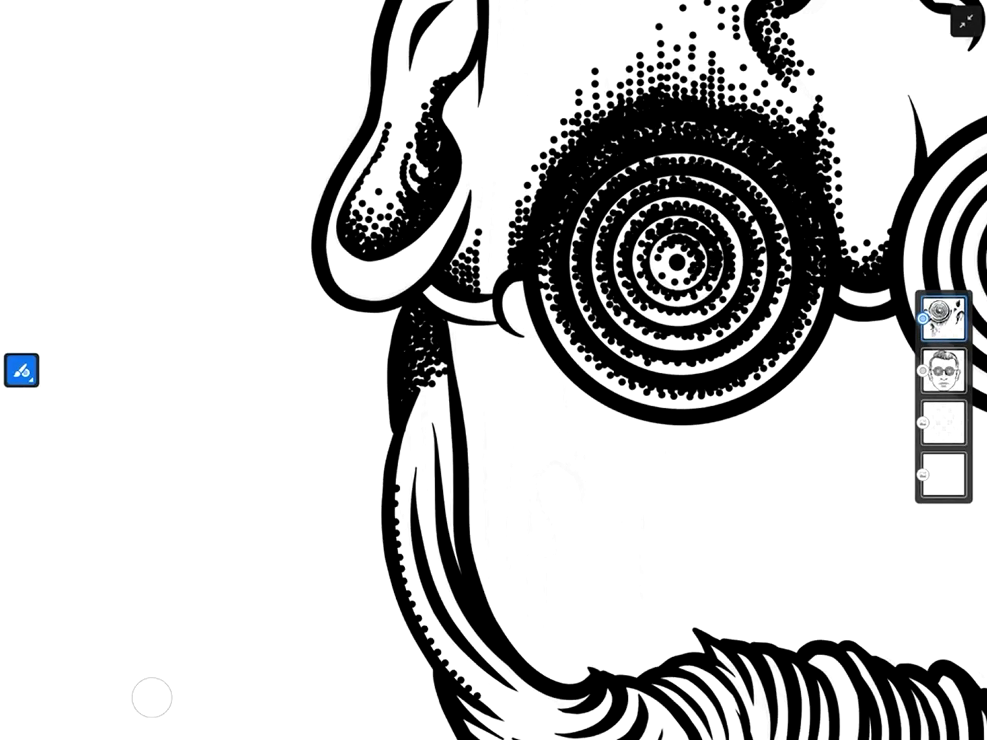
drag(411, 577, 402, 436)
drag(404, 528, 405, 459)
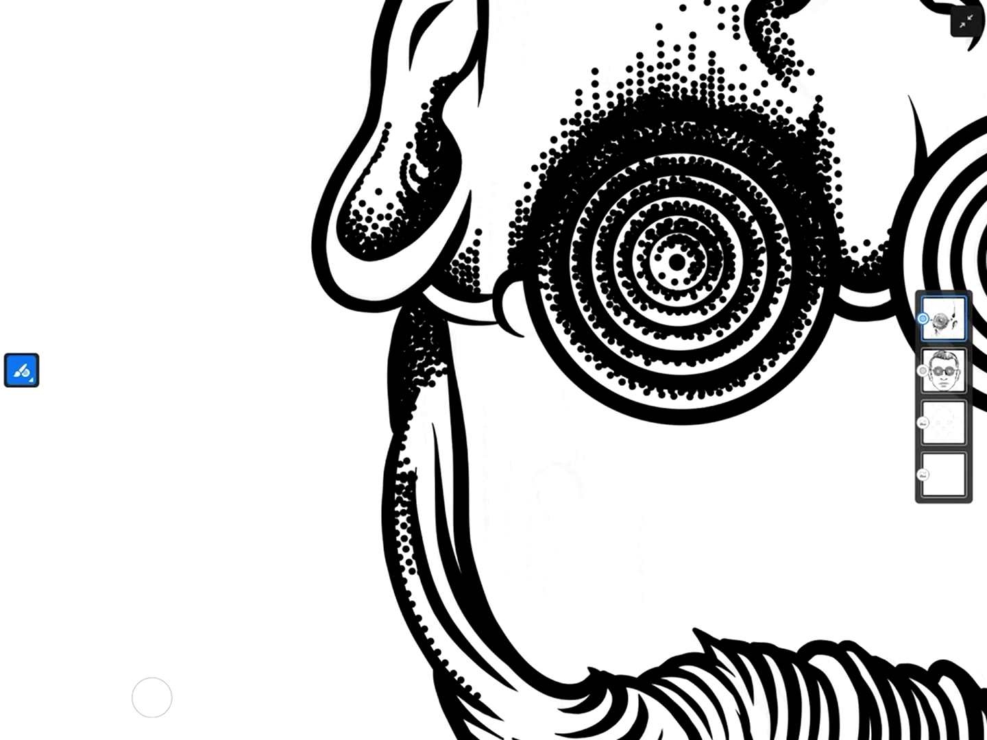
mouse_move(426, 536)
mouse_down()
mouse_move(418, 465)
mouse_move(428, 488)
mouse_up()
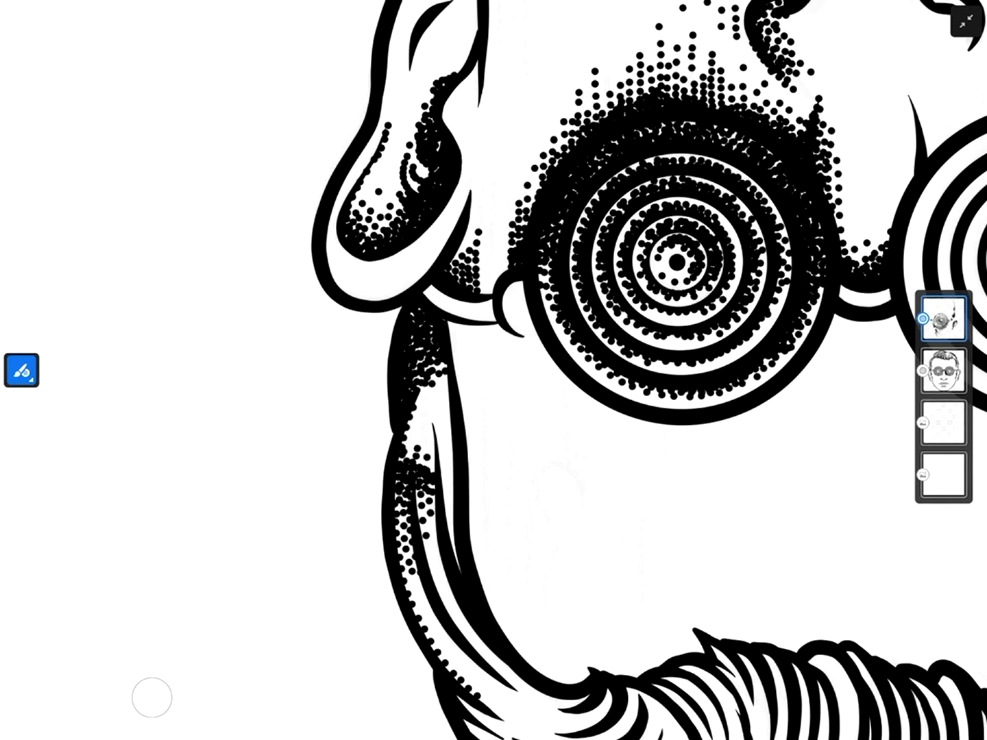
drag(406, 540, 407, 497)
drag(493, 370, 465, 329)
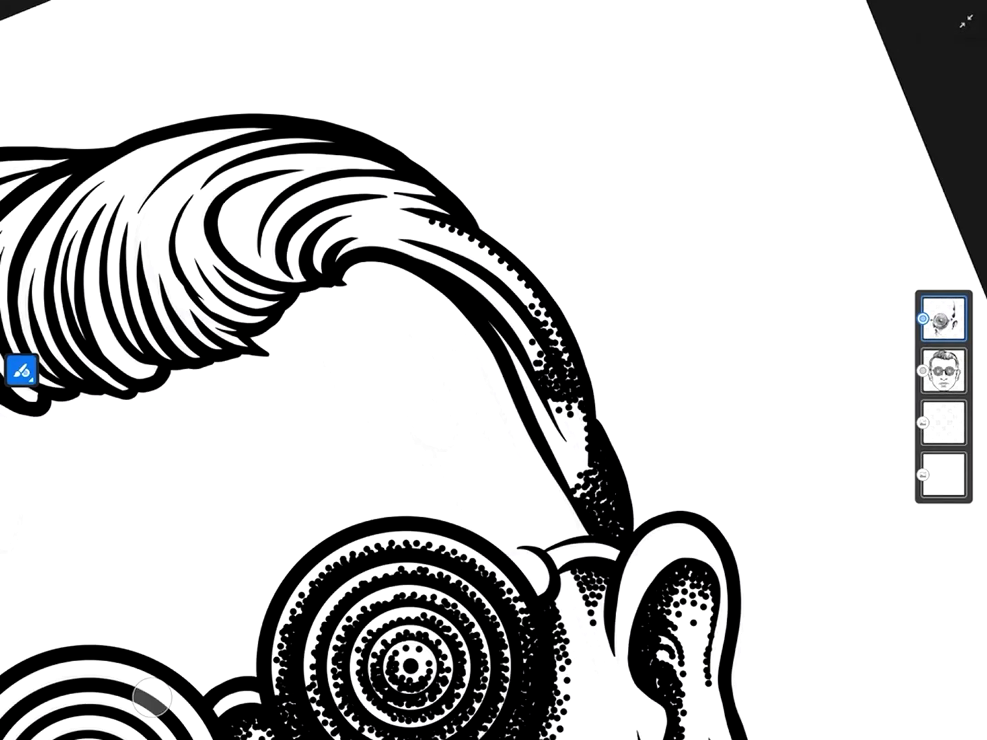
mouse_move(547, 433)
mouse_down()
mouse_move(573, 486)
mouse_move(558, 418)
mouse_up()
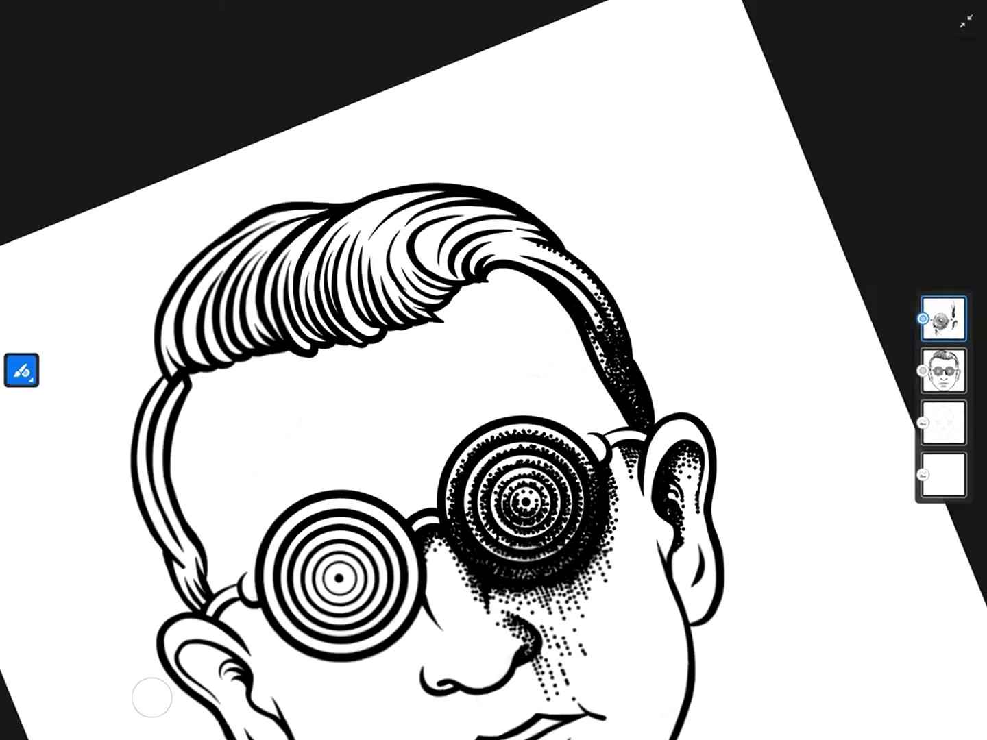
Step: Stipple dots along the glasses arm beside the ear
scroll(494, 370, down, 5)
scroll(494, 370, up, 5)
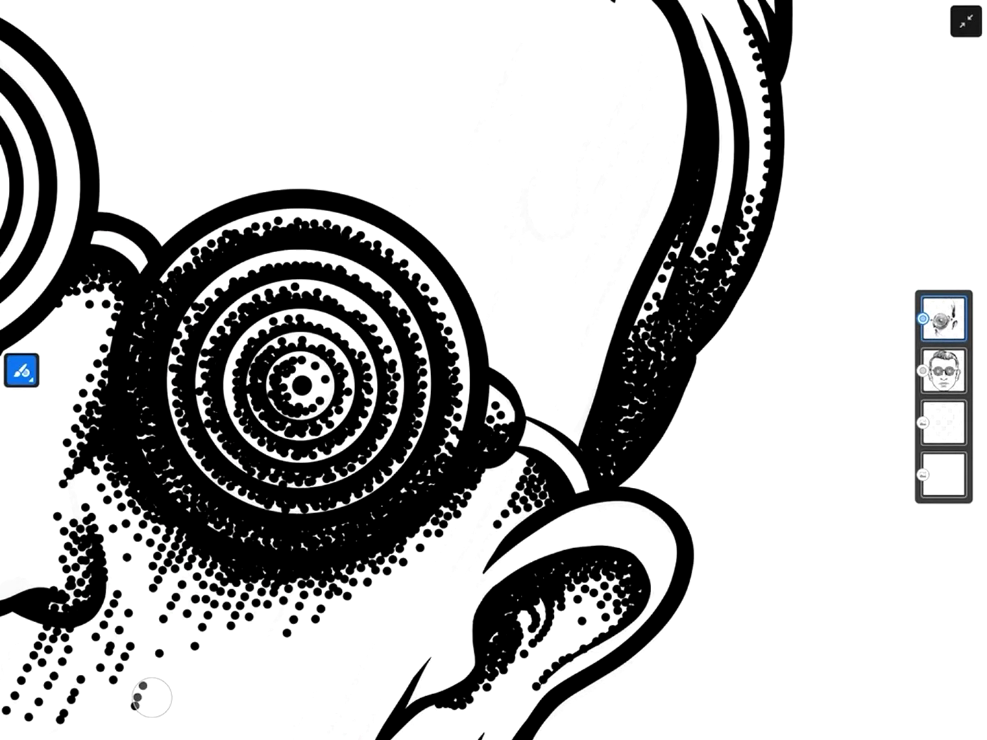
scroll(494, 370, up, 2)
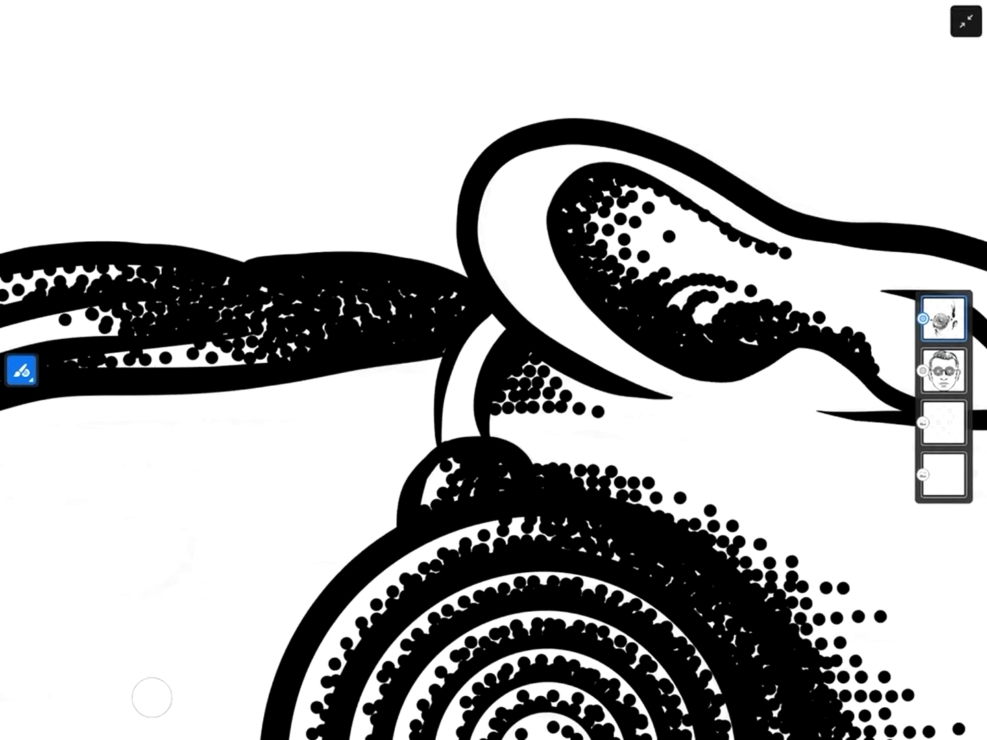
drag(472, 360, 466, 429)
mouse_move(493, 319)
mouse_down()
mouse_move(472, 357)
mouse_move(480, 336)
mouse_up()
mouse_move(453, 408)
mouse_down()
mouse_move(449, 429)
mouse_move(476, 428)
mouse_up()
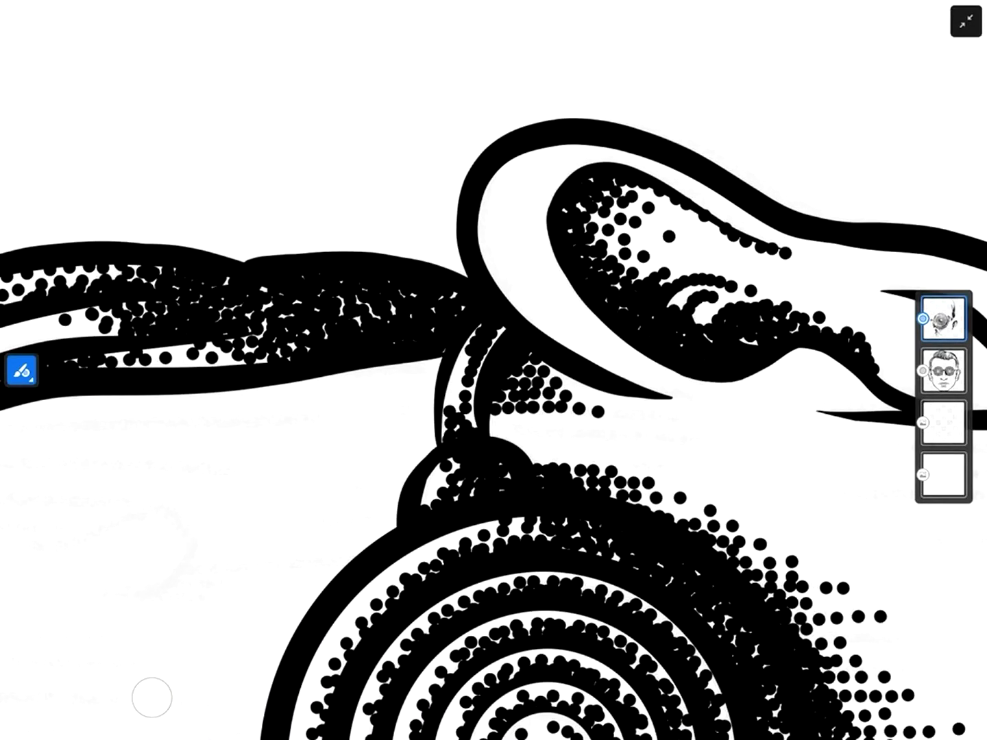
click(458, 428)
Step: Stipple the end of the glasses arm up toward the temple
scroll(493, 370, down, 2)
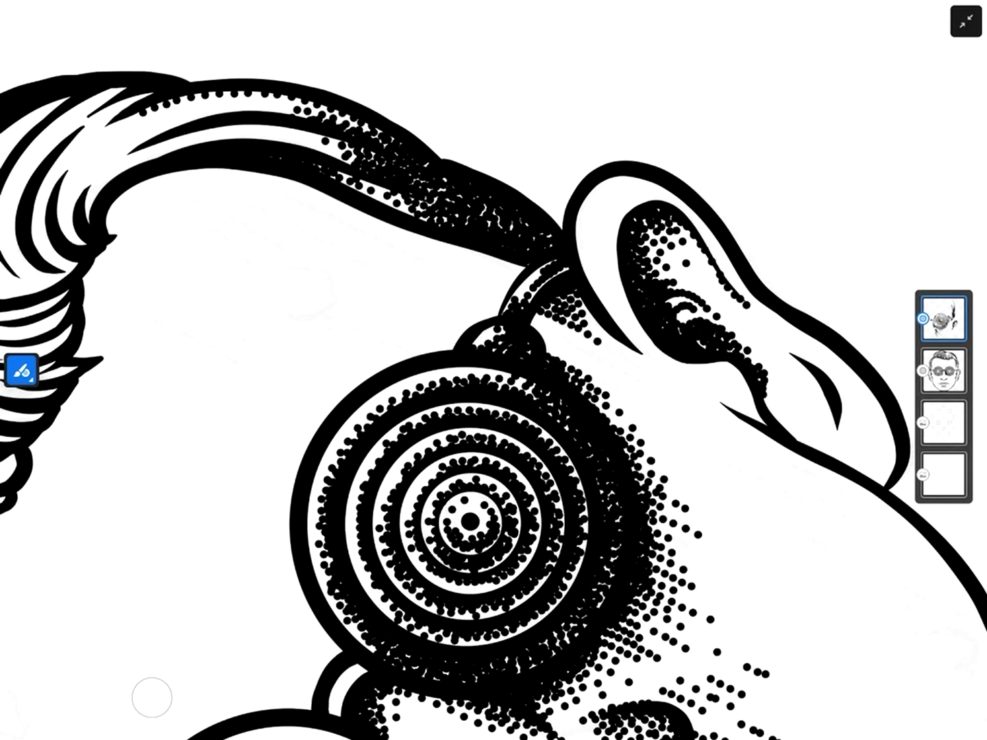
scroll(493, 370, down, 1)
drag(564, 339, 569, 367)
drag(556, 307, 561, 336)
mouse_move(546, 261)
mouse_down()
mouse_move(552, 305)
mouse_move(562, 306)
mouse_move(552, 346)
mouse_up()
drag(537, 263, 541, 287)
Step: Dab stipple dots along the ear's outline
scroll(494, 370, down, 2)
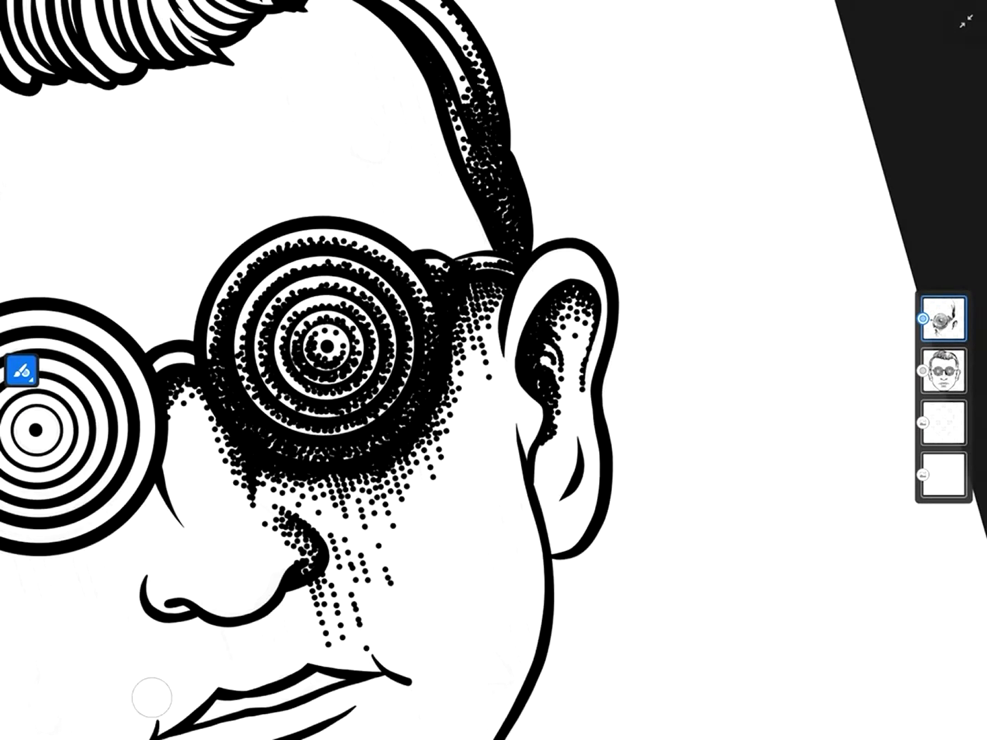
scroll(493, 370, down, 3)
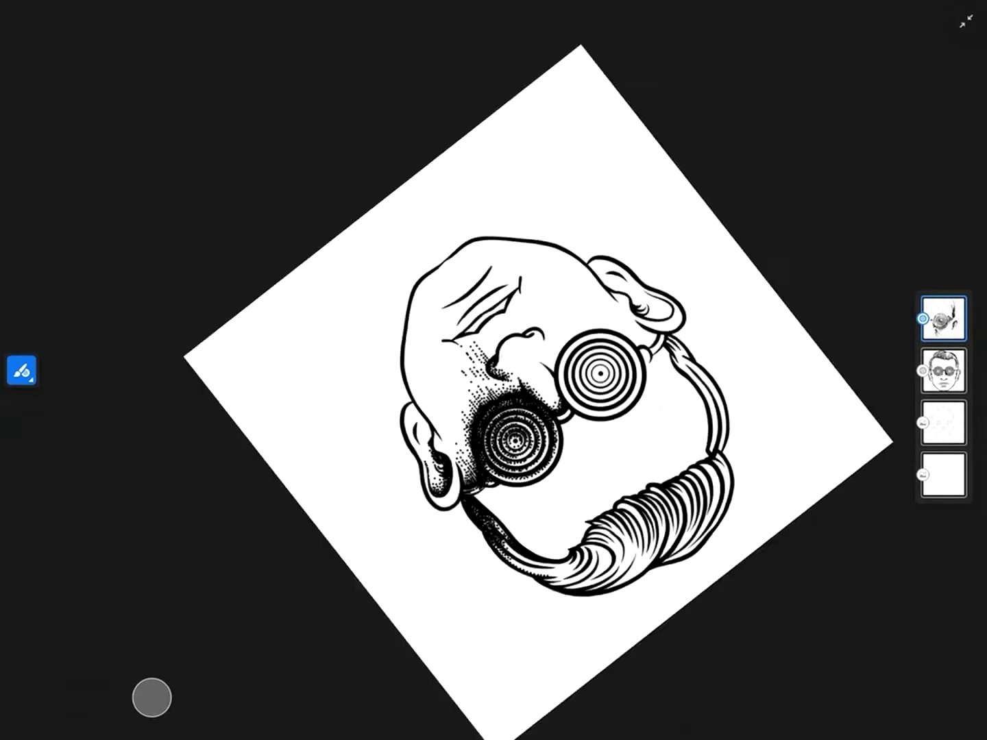
scroll(493, 370, up, 3)
mouse_move(453, 529)
mouse_down()
mouse_move(416, 460)
mouse_move(431, 486)
mouse_move(497, 527)
mouse_up()
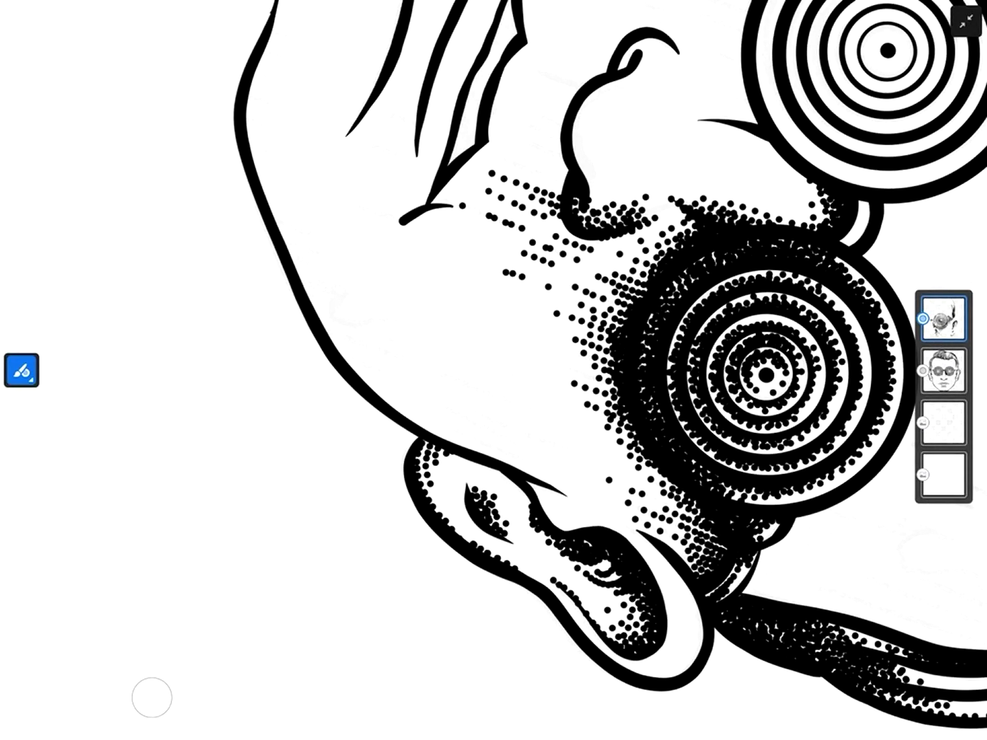
click(453, 459)
scroll(494, 370, up, 2)
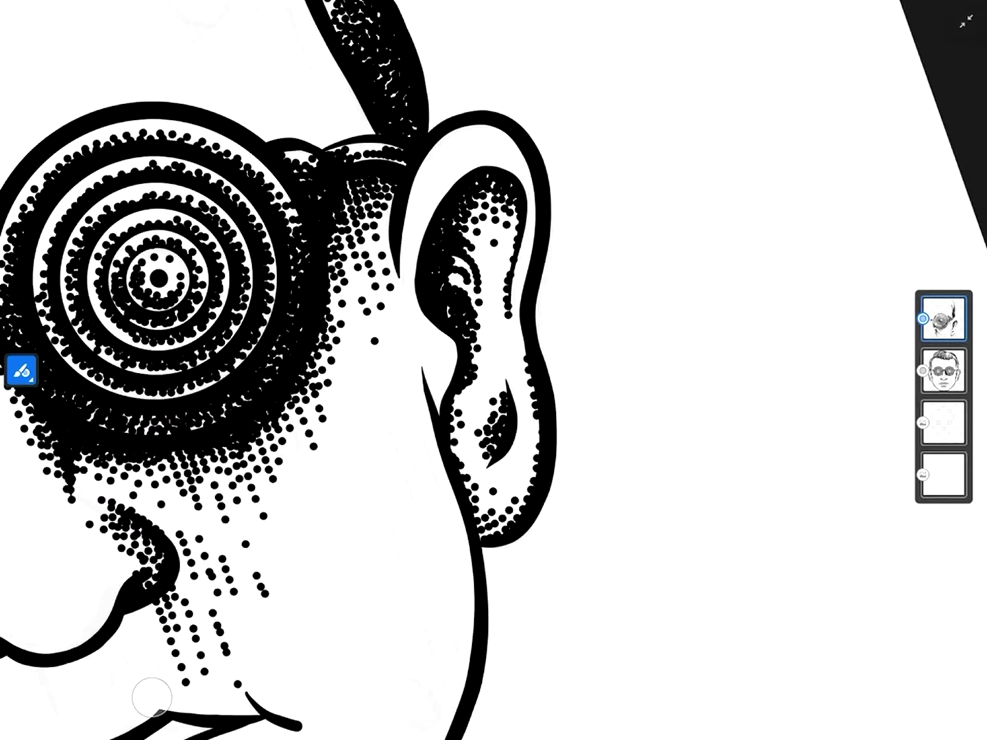
mouse_move(455, 404)
mouse_down()
mouse_move(432, 372)
mouse_move(452, 355)
mouse_up()
Step: Add drip-like stipple below and beside the nose and along its inner curve
scroll(494, 370, down, 2)
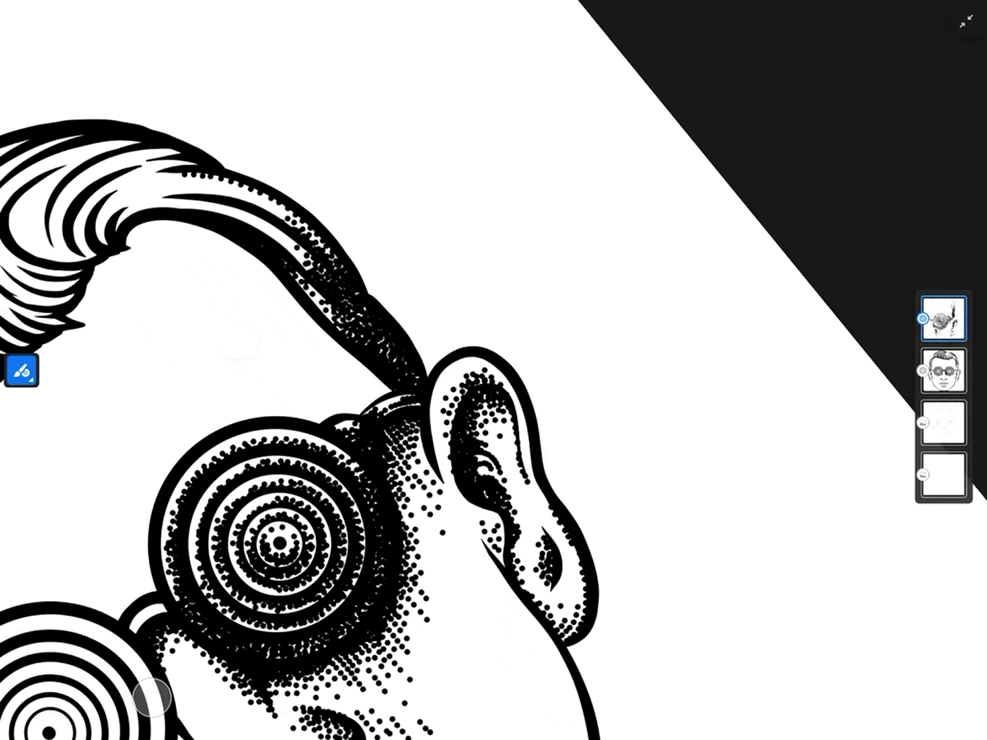
scroll(494, 371, down, 3)
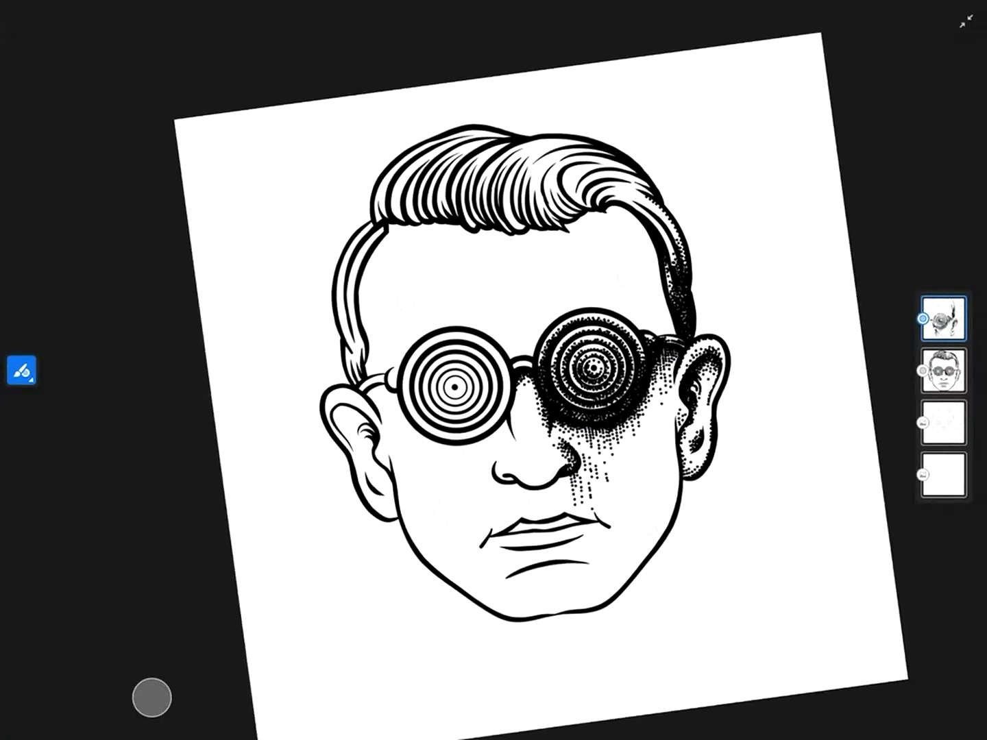
scroll(493, 370, up, 3)
scroll(493, 370, up, 3)
mouse_move(509, 373)
mouse_down()
mouse_move(509, 456)
mouse_move(497, 427)
mouse_up()
drag(486, 385, 486, 422)
mouse_move(518, 360)
mouse_down()
mouse_move(518, 415)
mouse_move(527, 394)
mouse_up()
drag(544, 356, 540, 479)
scroll(494, 371, up, 2)
mouse_move(488, 354)
mouse_down()
mouse_move(527, 405)
mouse_move(514, 400)
mouse_up()
Step: Add a few stipple dots at the lip edge
scroll(493, 370, down, 3)
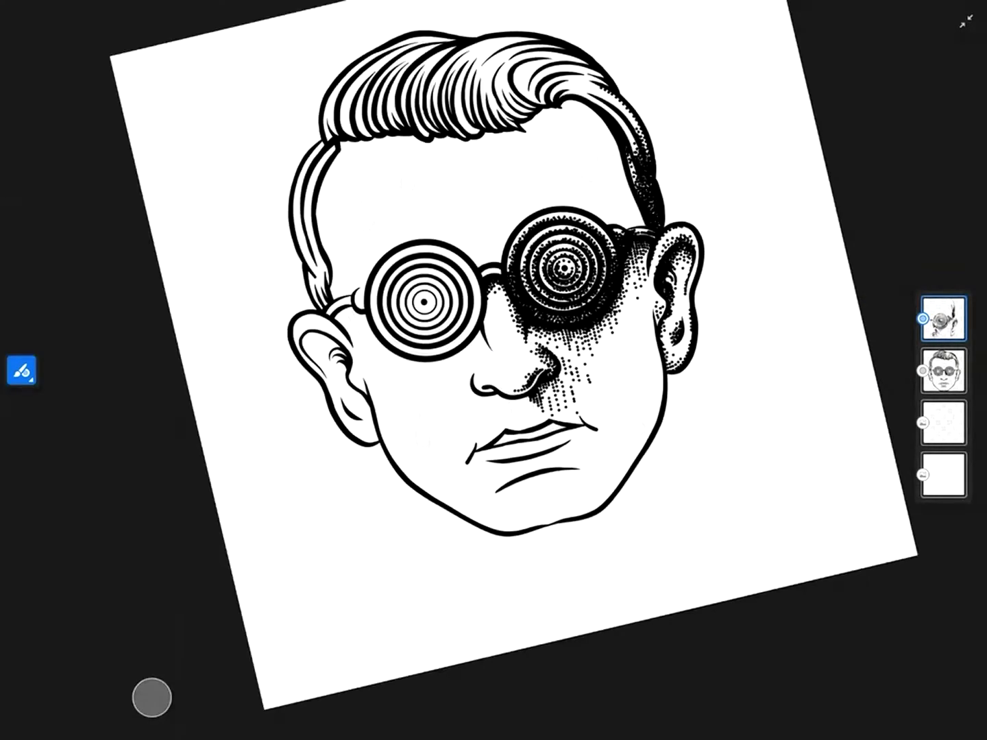
scroll(493, 370, up, 1)
scroll(493, 370, up, 3)
mouse_move(431, 458)
mouse_down()
mouse_move(468, 517)
mouse_move(476, 516)
mouse_up()
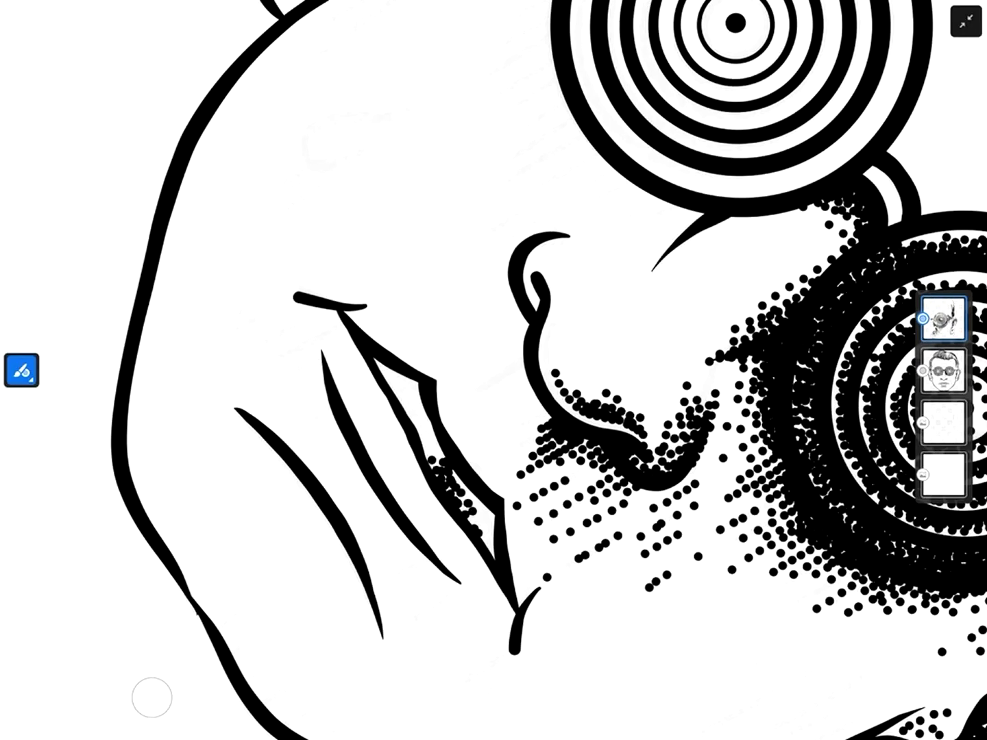
drag(394, 377, 420, 424)
drag(469, 515, 493, 556)
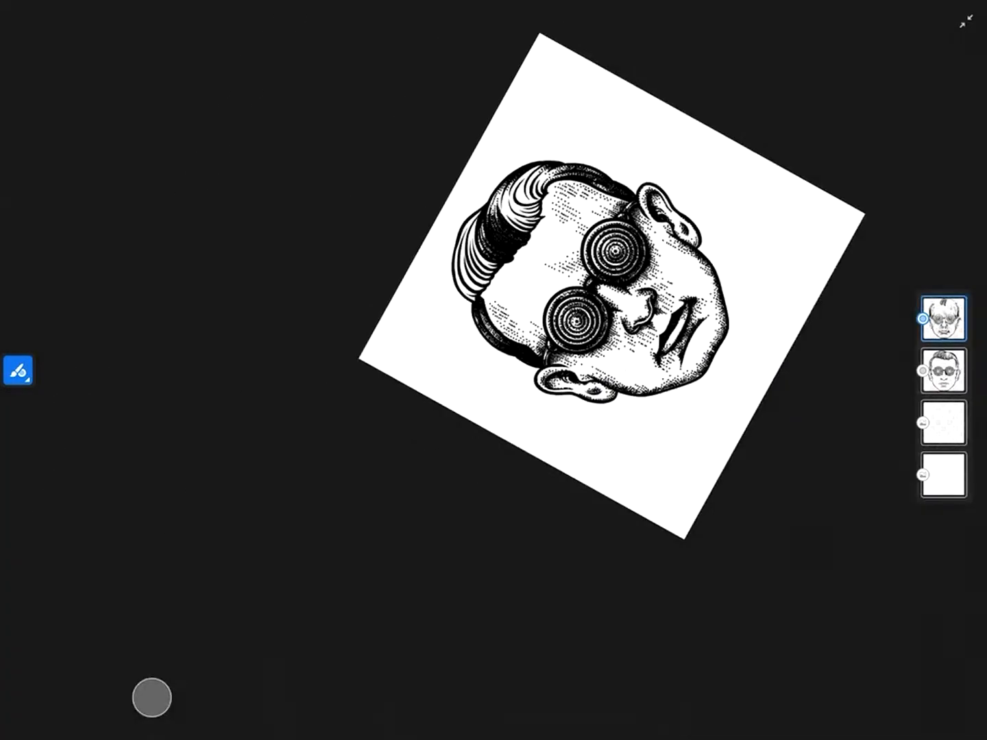
Step: With the Eraser, undo recent strokes and erase the stray dark patch in the hair
key(e)
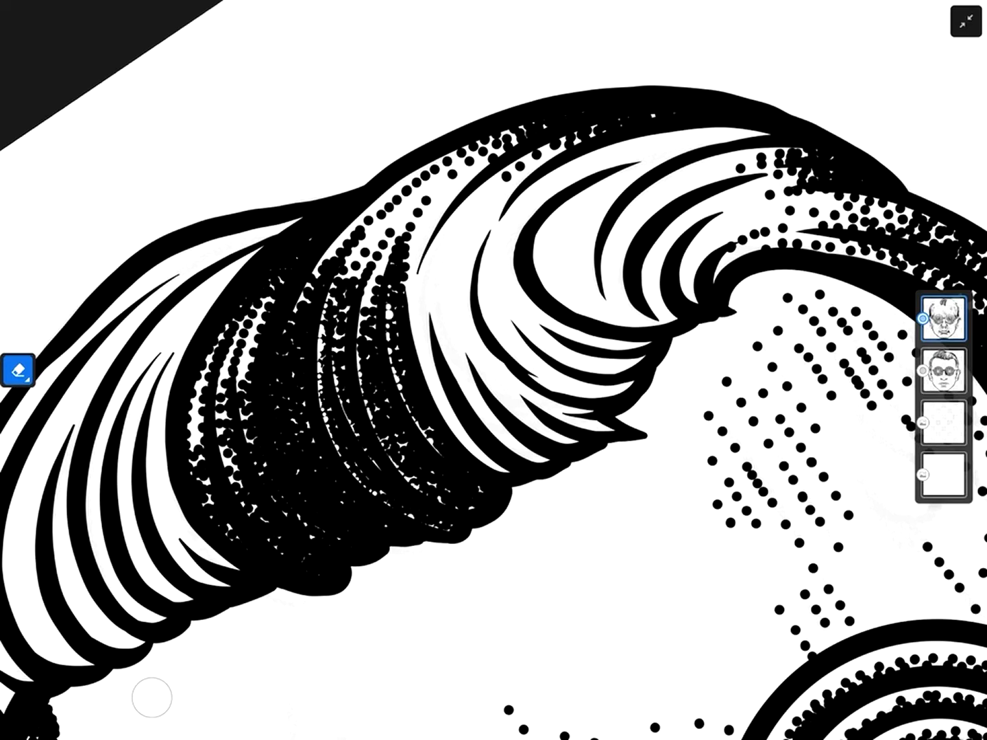
key(ctrl+z)
key(ctrl+z)
scroll(493, 370, down, 3)
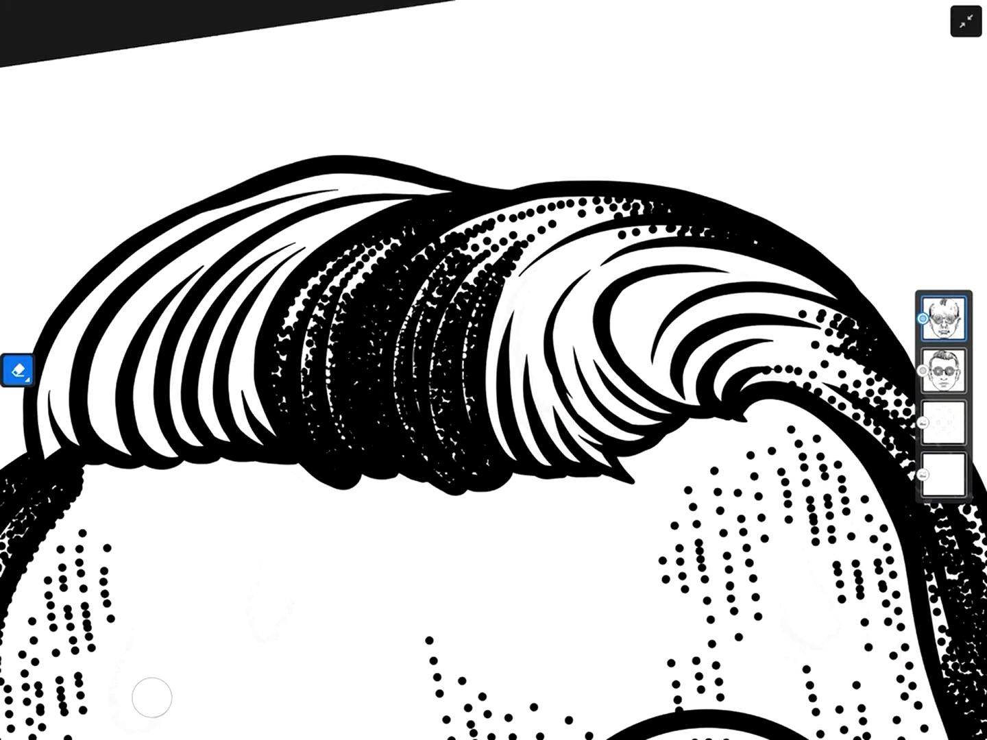
scroll(493, 370, down, 5)
scroll(493, 370, up, 5)
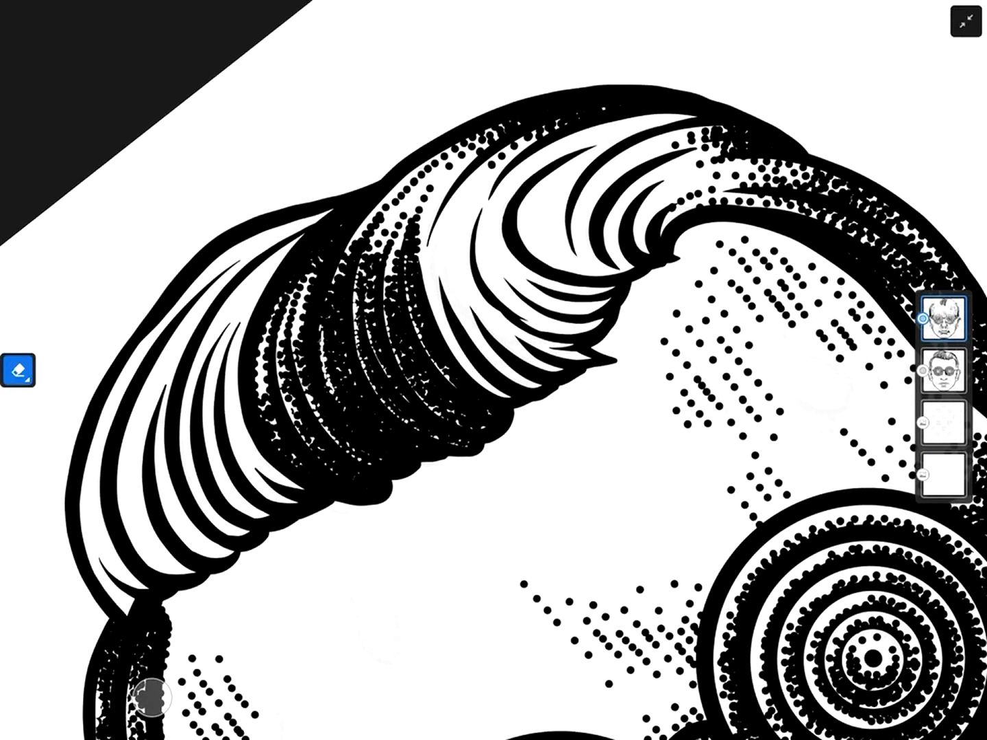
drag(324, 329, 336, 409)
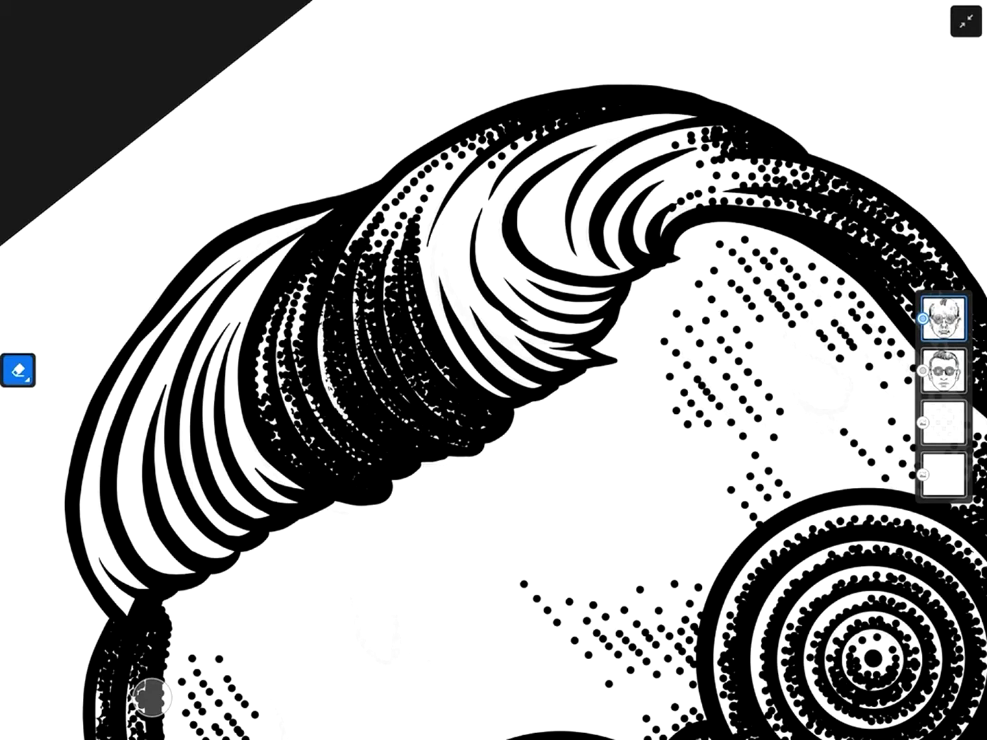
scroll(494, 370, down, 2)
scroll(494, 370, down, 5)
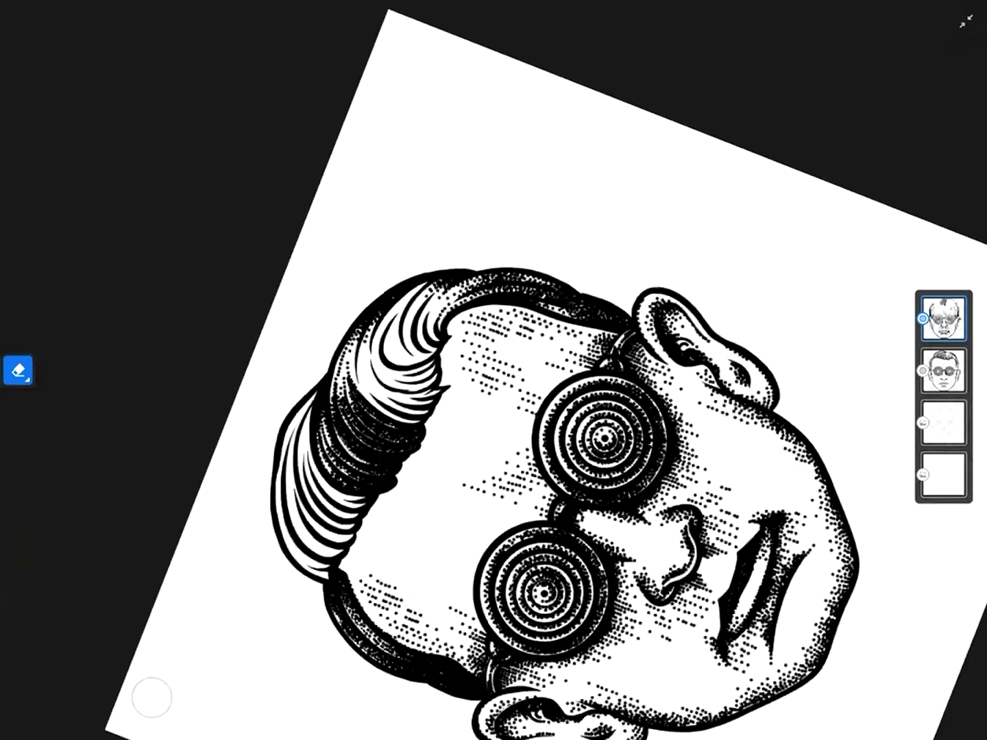
scroll(493, 371, up, 3)
Step: Back on the stipple brush, dot along the inner hair curve
key(b)
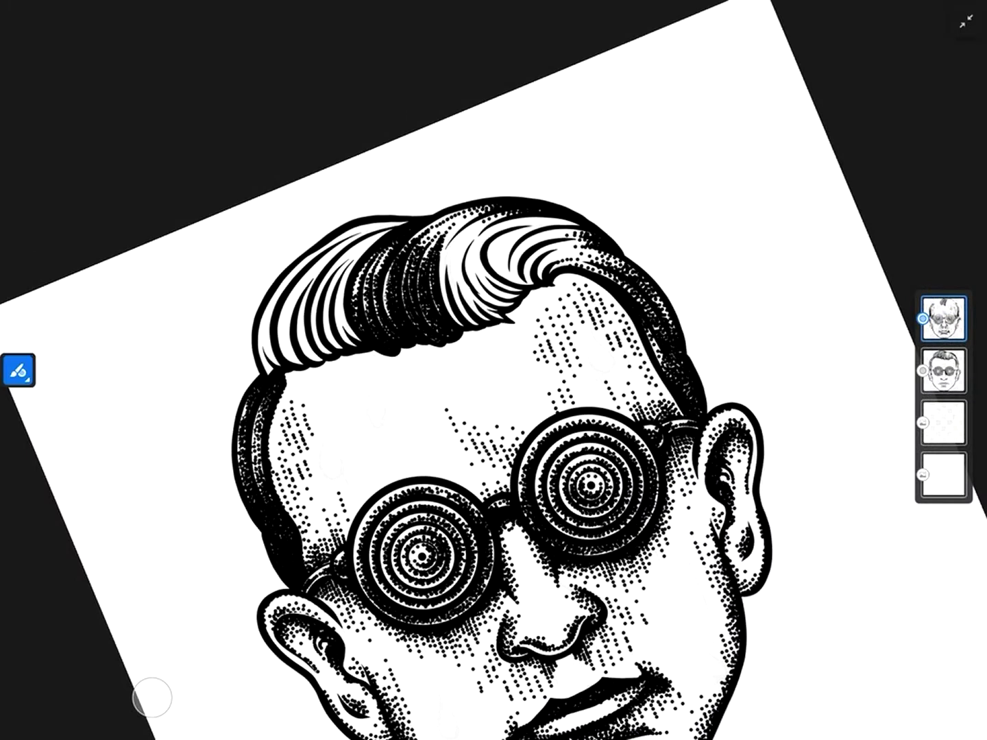
scroll(493, 370, up, 5)
drag(301, 466, 271, 411)
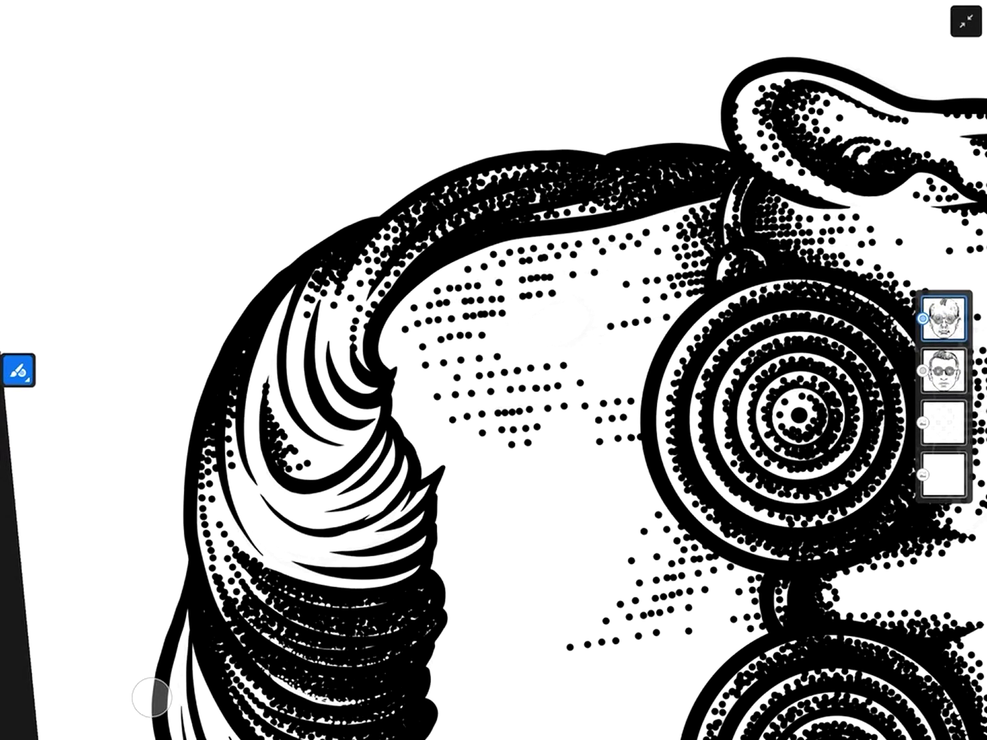
mouse_move(319, 461)
mouse_down()
mouse_move(277, 409)
mouse_move(274, 391)
mouse_up()
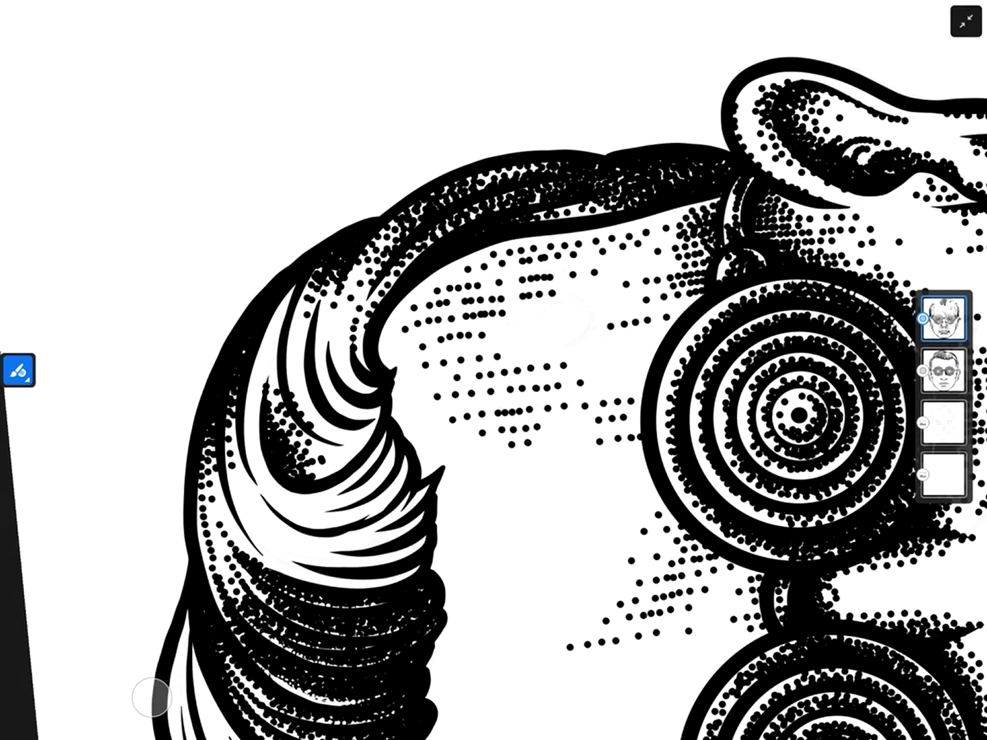
mouse_move(318, 431)
mouse_down()
mouse_move(294, 395)
mouse_move(290, 321)
mouse_move(289, 368)
mouse_up()
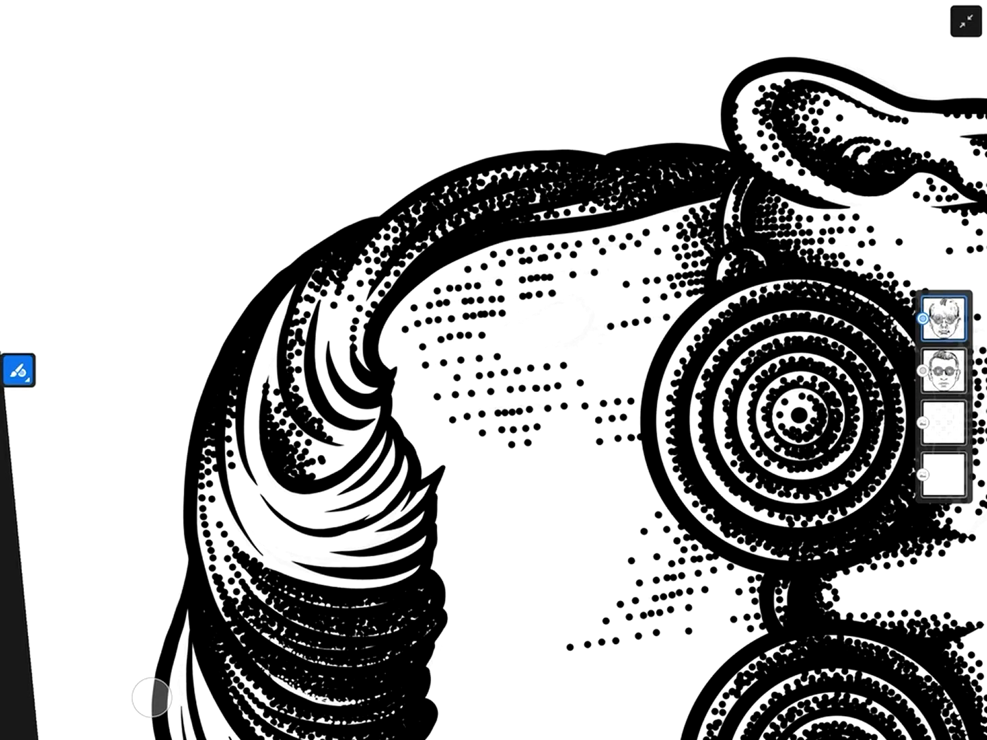
drag(311, 317, 306, 280)
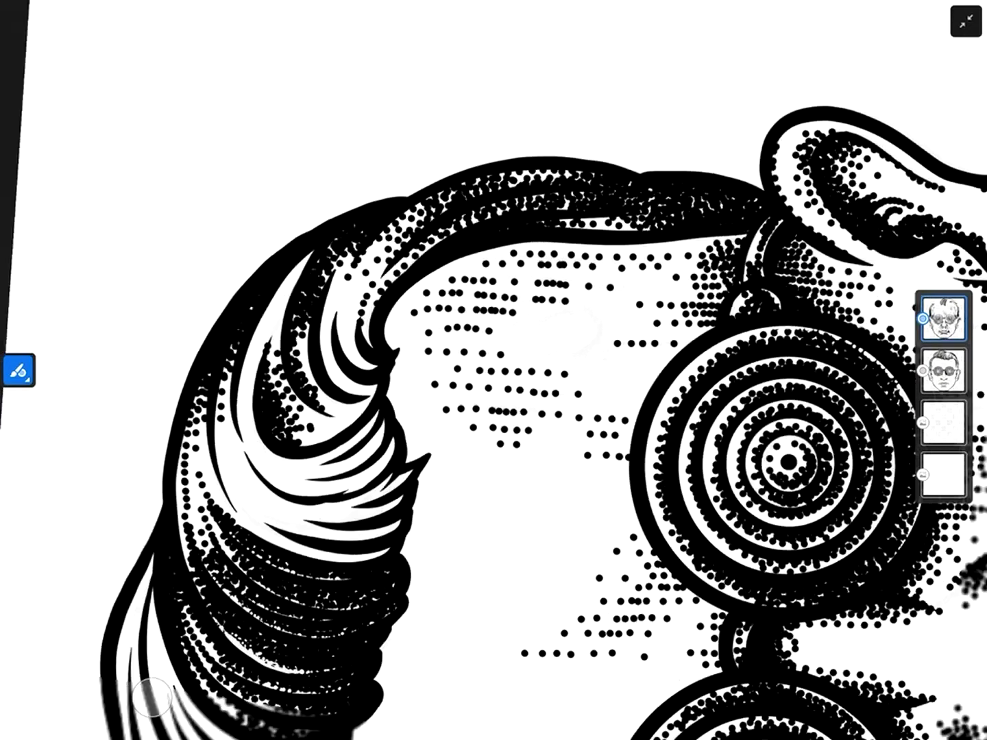
scroll(494, 371, up, 5)
mouse_move(302, 483)
mouse_down()
mouse_move(287, 417)
mouse_move(301, 340)
mouse_up()
drag(309, 391, 292, 343)
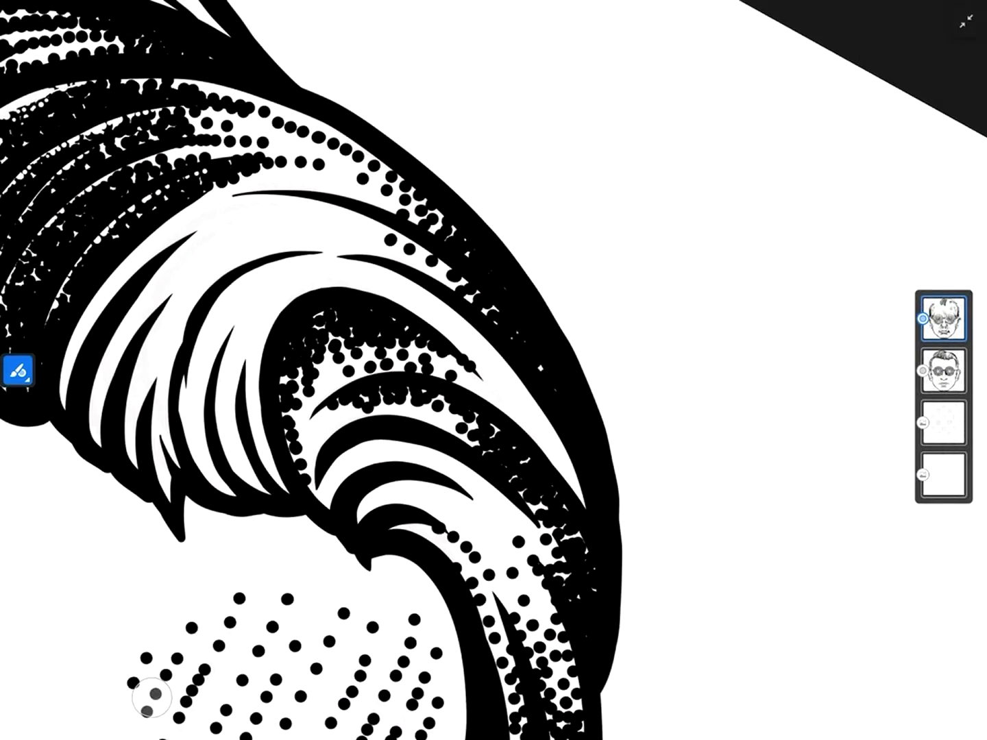
mouse_move(293, 452)
mouse_down()
mouse_move(254, 420)
mouse_move(282, 488)
mouse_up()
Step: Fill the curved hair band with dense stipple, darkening its gaps
scroll(494, 370, down, 5)
scroll(493, 371, up, 10)
mouse_move(154, 524)
mouse_down()
mouse_move(195, 576)
mouse_move(257, 584)
mouse_up()
drag(198, 466, 144, 548)
drag(185, 507, 206, 330)
mouse_move(254, 281)
mouse_down()
mouse_move(206, 323)
mouse_move(182, 395)
mouse_up()
drag(287, 253, 237, 288)
drag(261, 240, 147, 466)
mouse_move(165, 353)
mouse_down()
mouse_move(83, 487)
mouse_move(154, 576)
mouse_move(236, 572)
mouse_move(302, 588)
mouse_up()
Step: Fill the gaps in the inner hair band with stipple
scroll(493, 370, down, 5)
scroll(494, 370, up, 2)
mouse_move(297, 390)
mouse_down()
mouse_move(325, 433)
mouse_move(346, 439)
mouse_up()
mouse_move(339, 339)
mouse_down()
mouse_move(313, 397)
mouse_move(301, 349)
mouse_move(310, 422)
mouse_move(315, 339)
mouse_move(302, 422)
mouse_move(305, 473)
mouse_move(342, 483)
mouse_move(263, 422)
mouse_move(274, 329)
mouse_move(259, 392)
mouse_up()
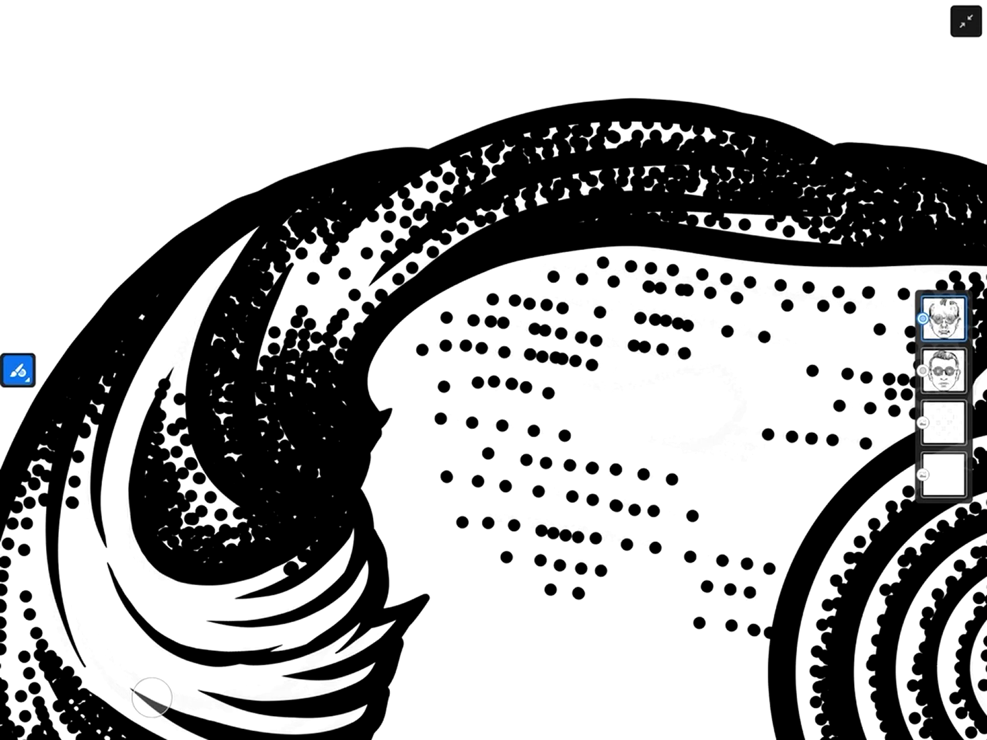
scroll(494, 370, down, 5)
scroll(493, 370, up, 5)
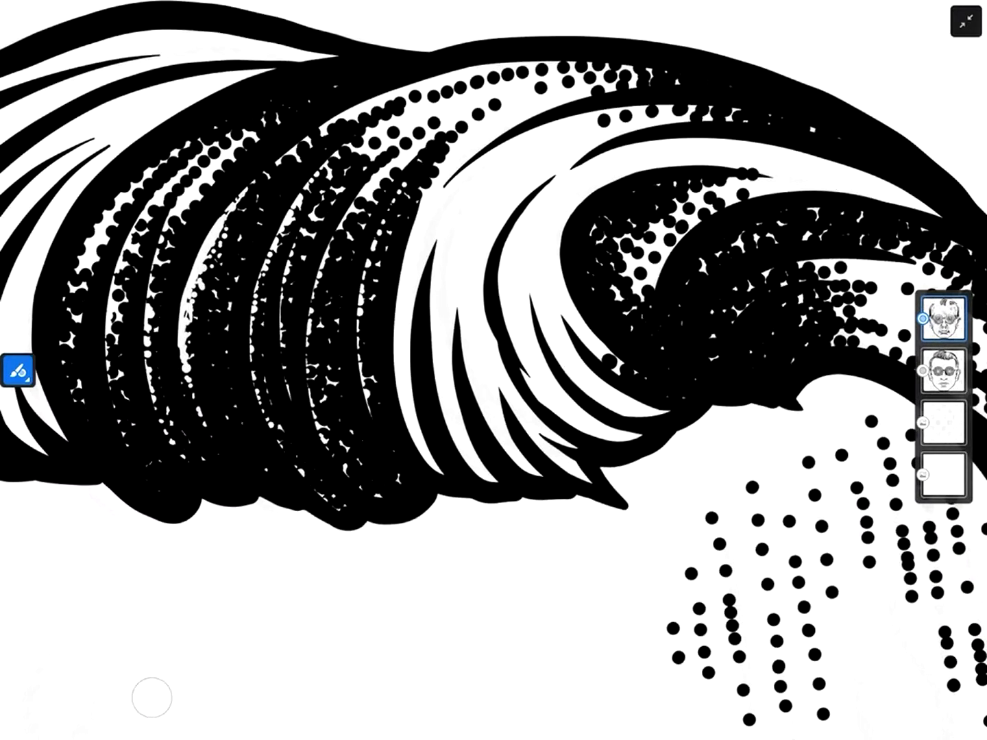
Step: Stipple beside the hair wave and the white bands below and left of the curl
mouse_move(572, 370)
mouse_down()
mouse_move(620, 410)
mouse_move(651, 411)
mouse_move(552, 305)
mouse_move(539, 354)
mouse_move(556, 410)
mouse_move(517, 336)
mouse_move(541, 380)
mouse_up()
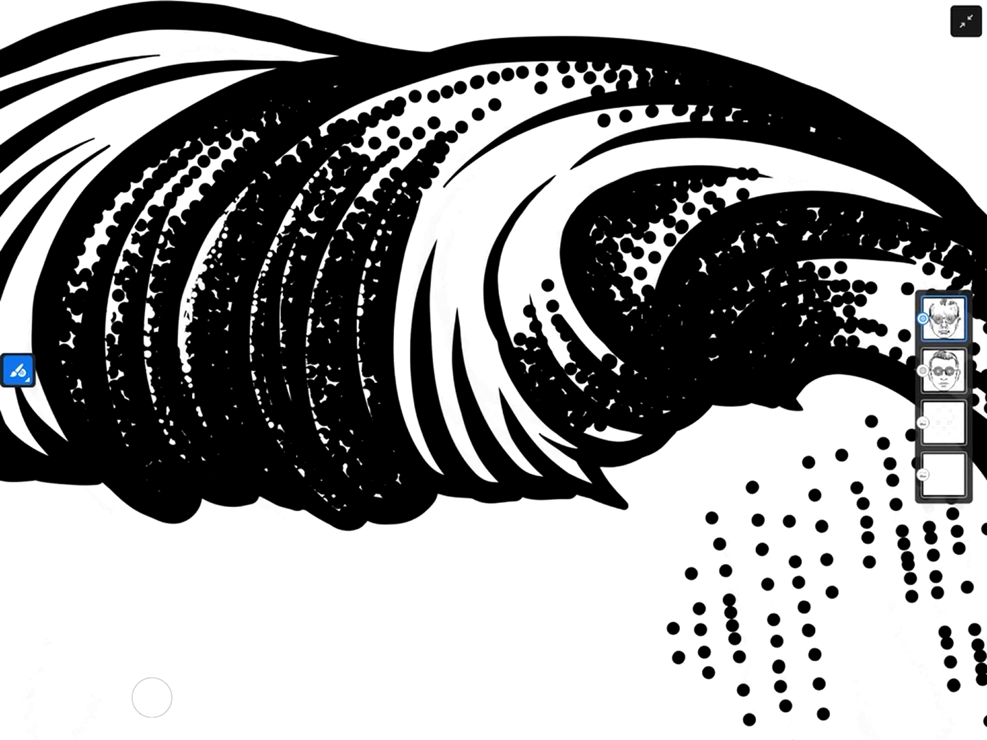
drag(586, 415, 637, 439)
mouse_move(548, 360)
mouse_down()
mouse_move(589, 325)
mouse_move(620, 373)
mouse_move(634, 439)
mouse_up()
drag(547, 447, 588, 483)
scroll(494, 370, down, 3)
mouse_move(499, 299)
mouse_down()
mouse_move(521, 377)
mouse_move(545, 405)
mouse_up()
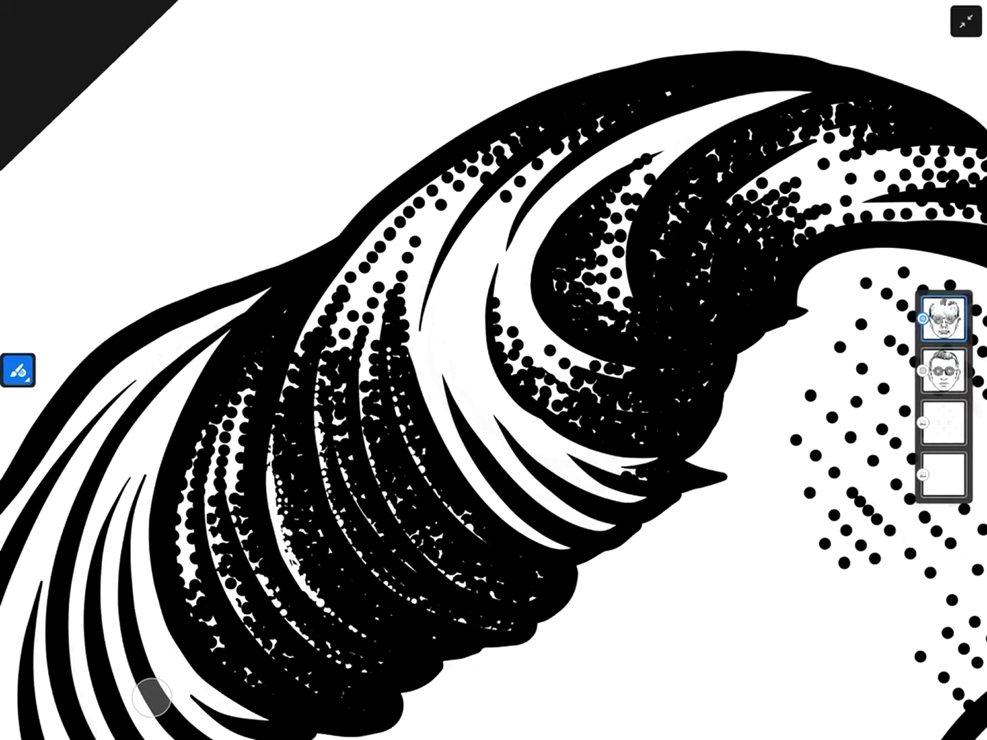
Step: Add stipple below the curl and up its left white band
drag(507, 233, 487, 295)
scroll(494, 370, down, 5)
mouse_move(507, 507)
mouse_down()
mouse_move(558, 565)
mouse_move(589, 552)
mouse_up()
mouse_move(508, 441)
mouse_down()
mouse_move(495, 363)
mouse_move(498, 394)
mouse_up()
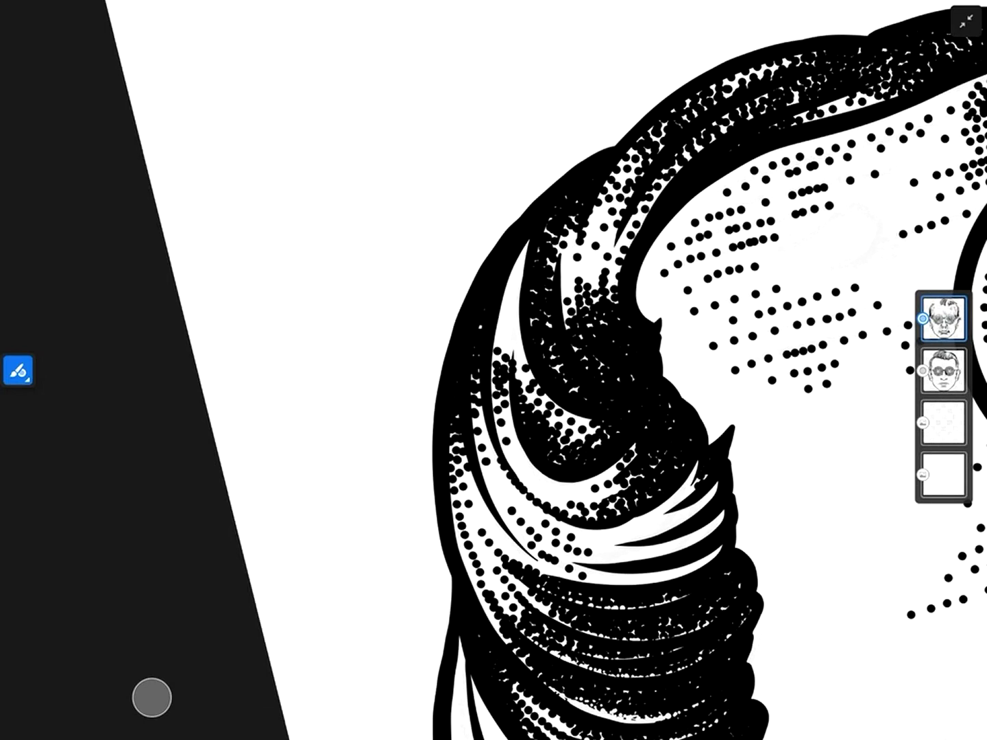
mouse_move(511, 336)
mouse_down()
mouse_move(501, 364)
mouse_move(527, 394)
mouse_up()
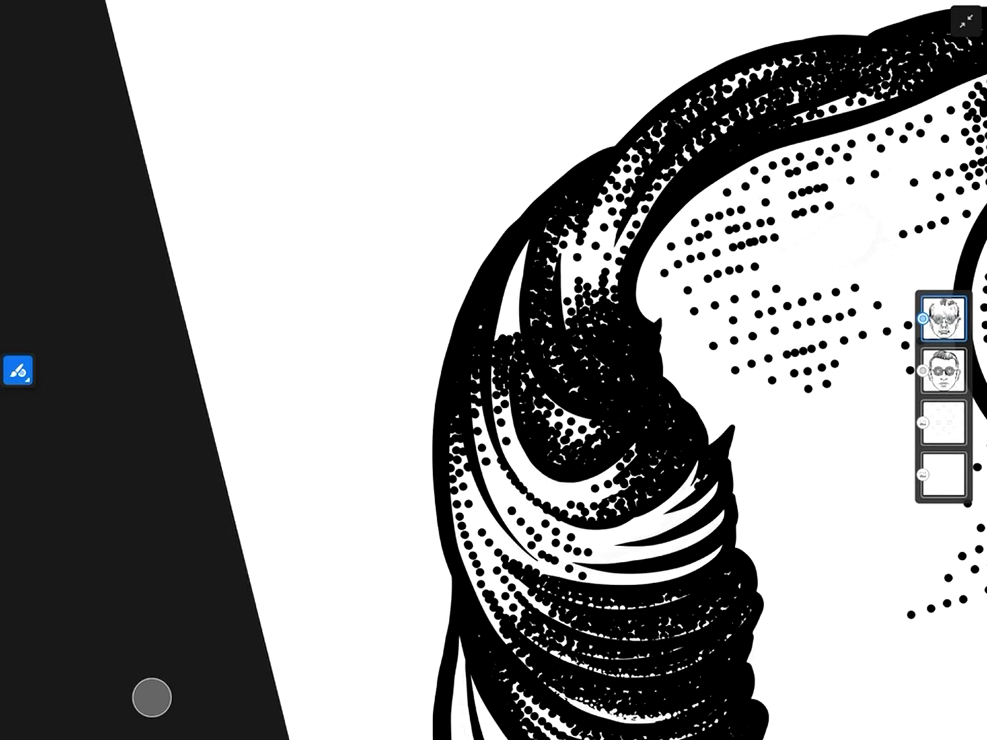
mouse_move(561, 439)
mouse_down()
mouse_move(503, 309)
mouse_move(521, 250)
mouse_up()
Step: Stipple inside the hair curl and its left white band
scroll(686, 370, down, 3)
scroll(617, 370, down, 3)
scroll(480, 342, up, 5)
mouse_move(448, 428)
mouse_down()
mouse_move(463, 472)
mouse_move(477, 315)
mouse_move(490, 488)
mouse_up()
drag(391, 408, 387, 448)
drag(356, 541, 351, 377)
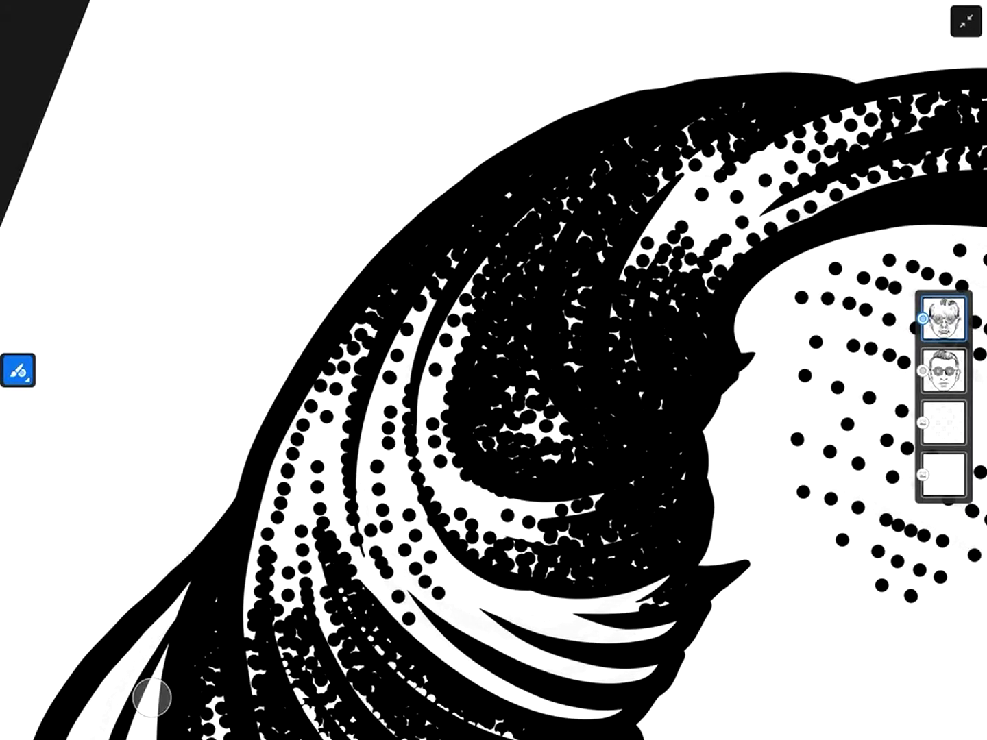
mouse_move(339, 432)
mouse_down()
mouse_move(363, 350)
mouse_move(315, 442)
mouse_up()
mouse_move(334, 488)
mouse_down()
mouse_move(322, 425)
mouse_move(341, 364)
mouse_up()
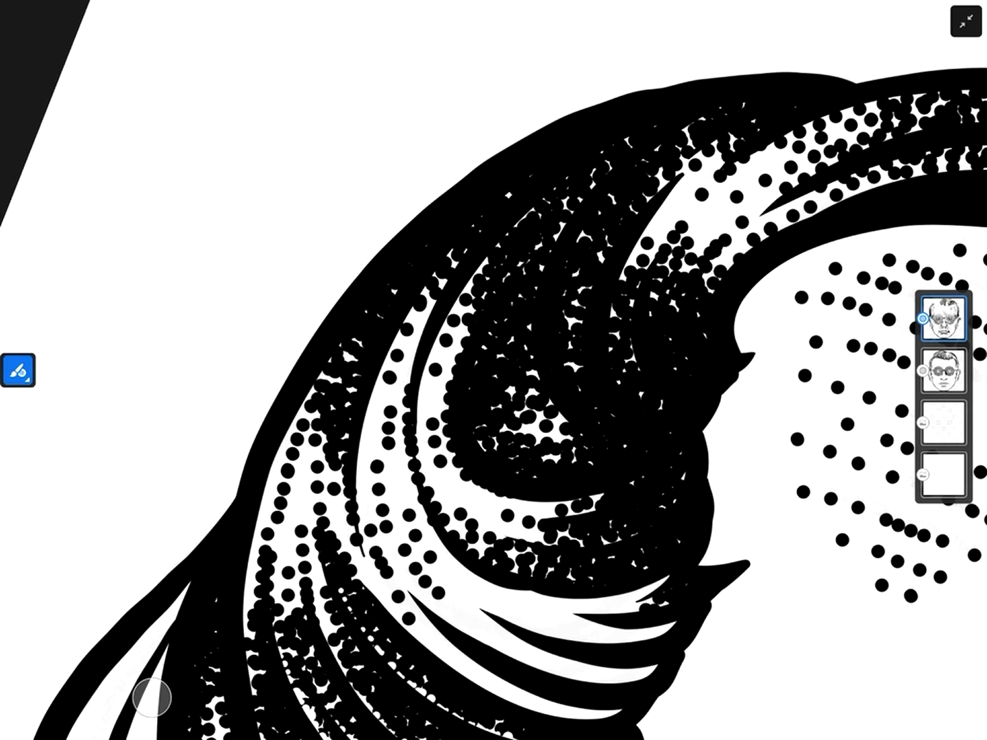
drag(312, 418, 322, 375)
Step: Dot inside the curl's left dark band with an extra stroke through the curl
scroll(494, 370, down, 3)
scroll(480, 411, up, 5)
drag(474, 505, 448, 371)
drag(492, 444, 469, 323)
drag(478, 384, 506, 458)
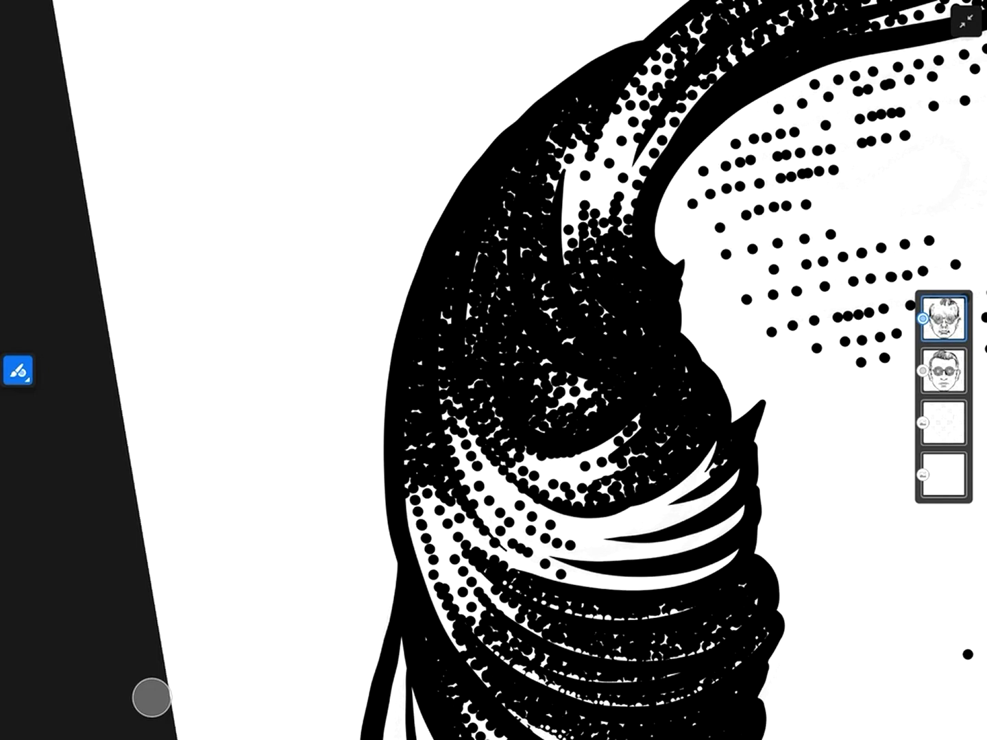
scroll(493, 370, down, 3)
scroll(493, 370, up, 3)
mouse_move(515, 411)
mouse_down()
mouse_move(565, 281)
mouse_move(537, 264)
mouse_move(585, 229)
mouse_up()
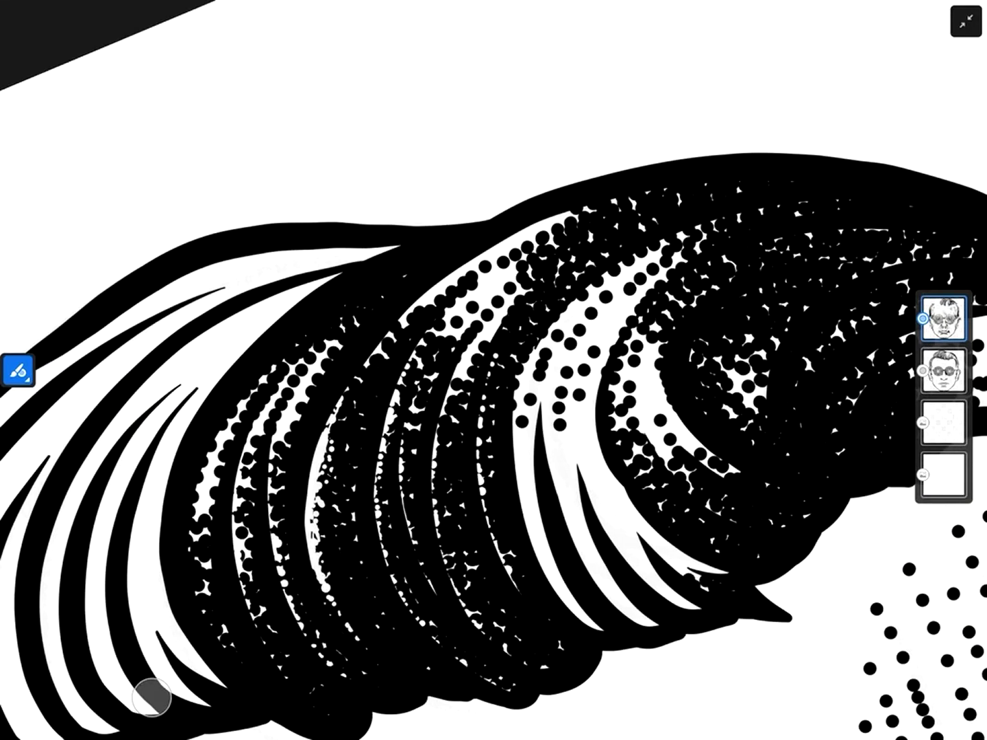
Step: Fill the narrow curved white gap in the hair with stipple dots
scroll(493, 371, down, 3)
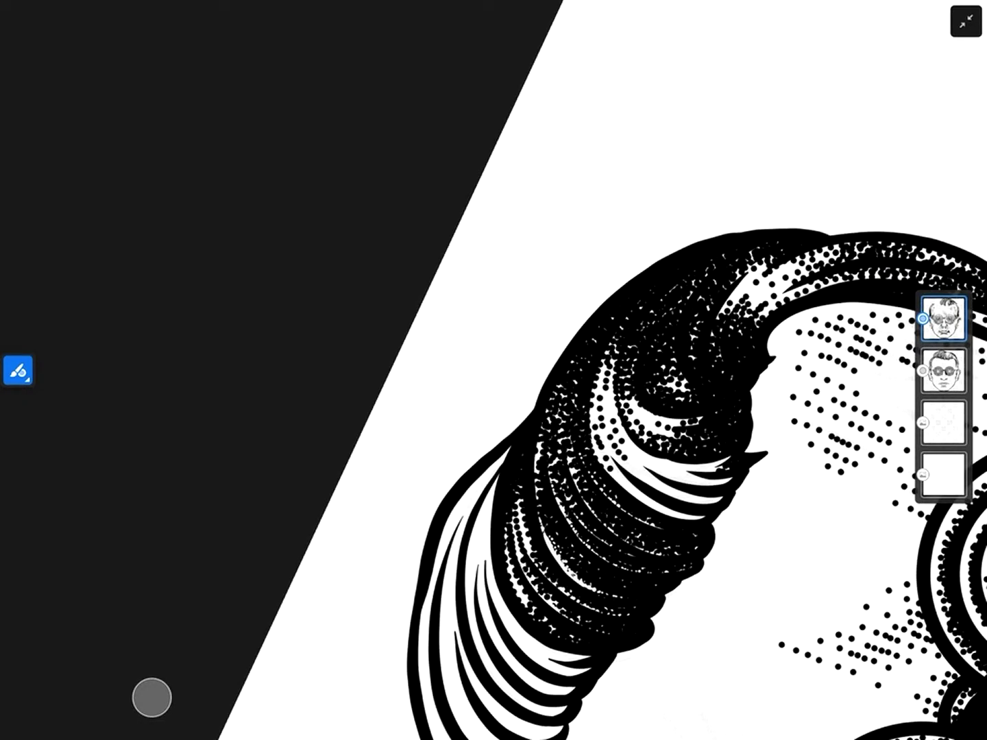
scroll(494, 371, down, 3)
scroll(494, 370, up, 2)
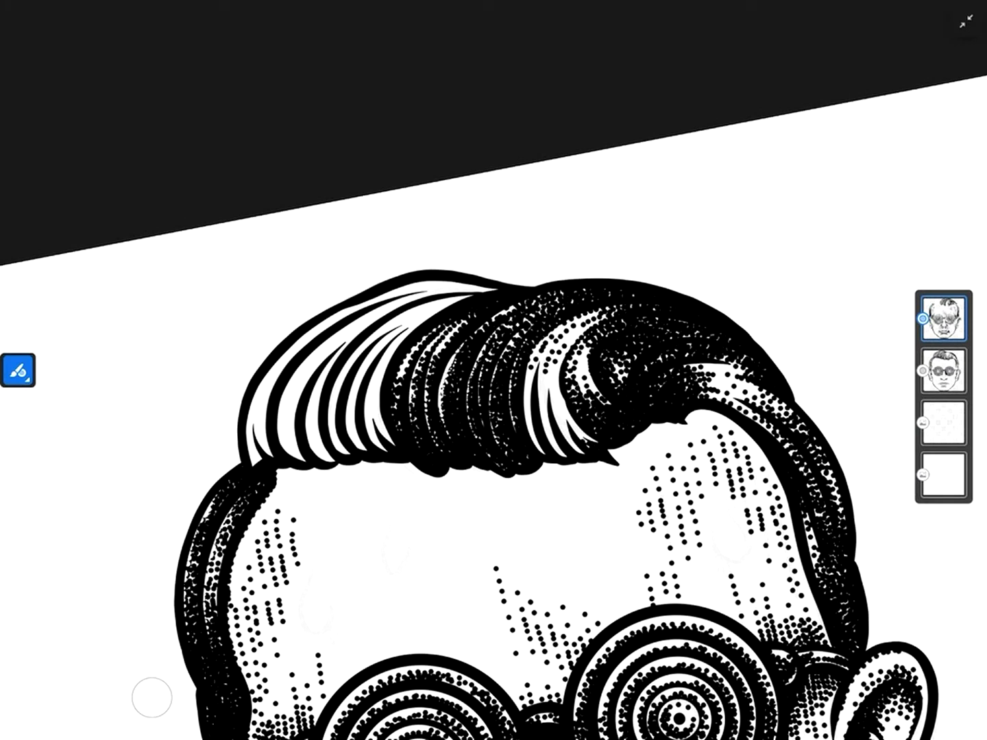
scroll(494, 371, up, 2)
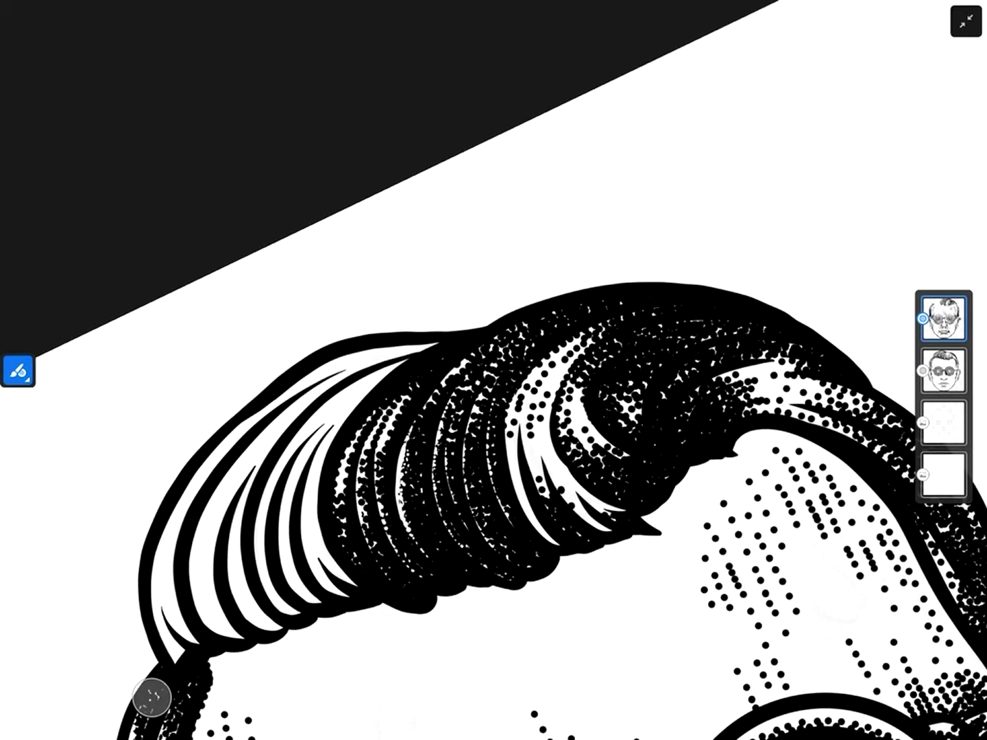
scroll(493, 370, up, 2)
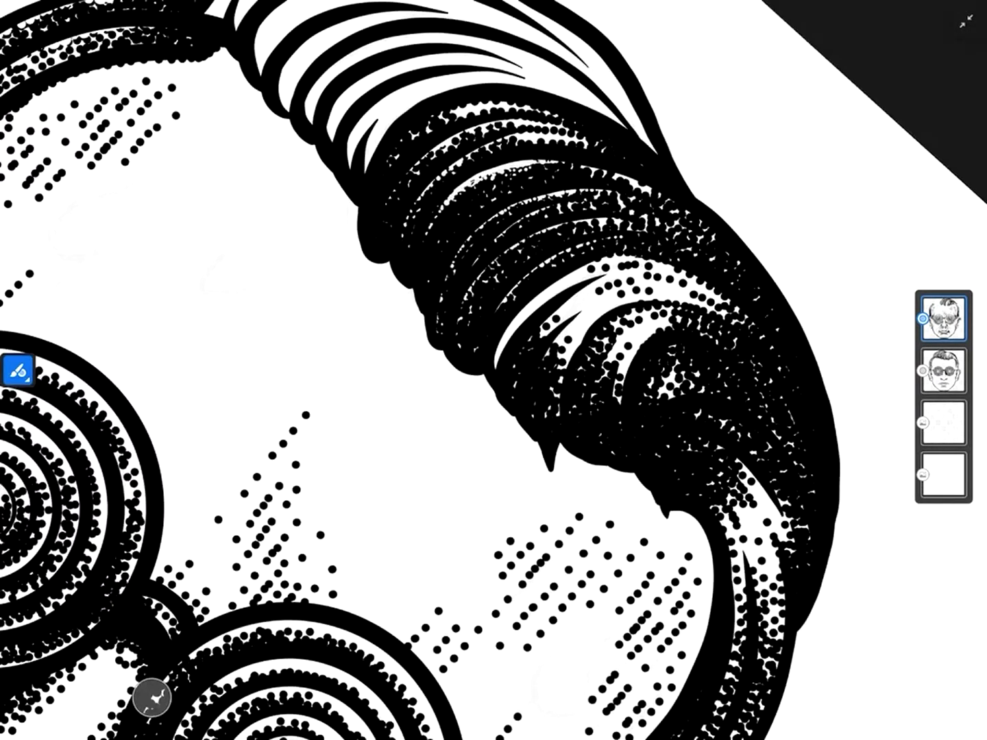
drag(577, 295, 559, 325)
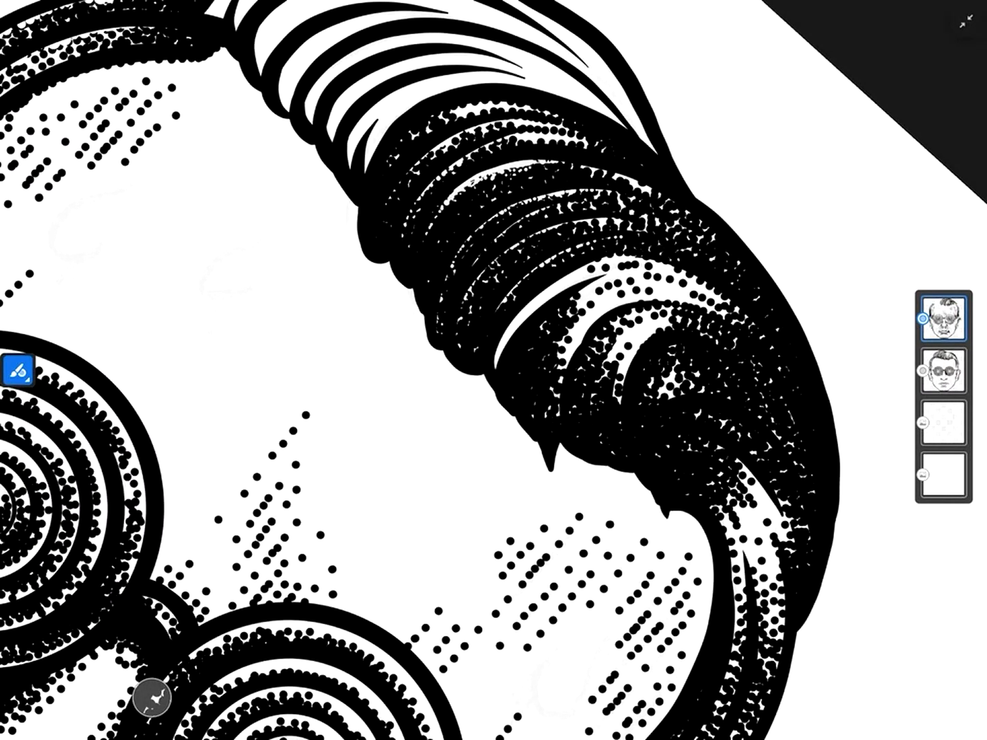
scroll(494, 371, up, 2)
mouse_move(488, 417)
mouse_down()
mouse_move(515, 497)
mouse_move(466, 405)
mouse_move(442, 460)
mouse_move(473, 569)
mouse_up()
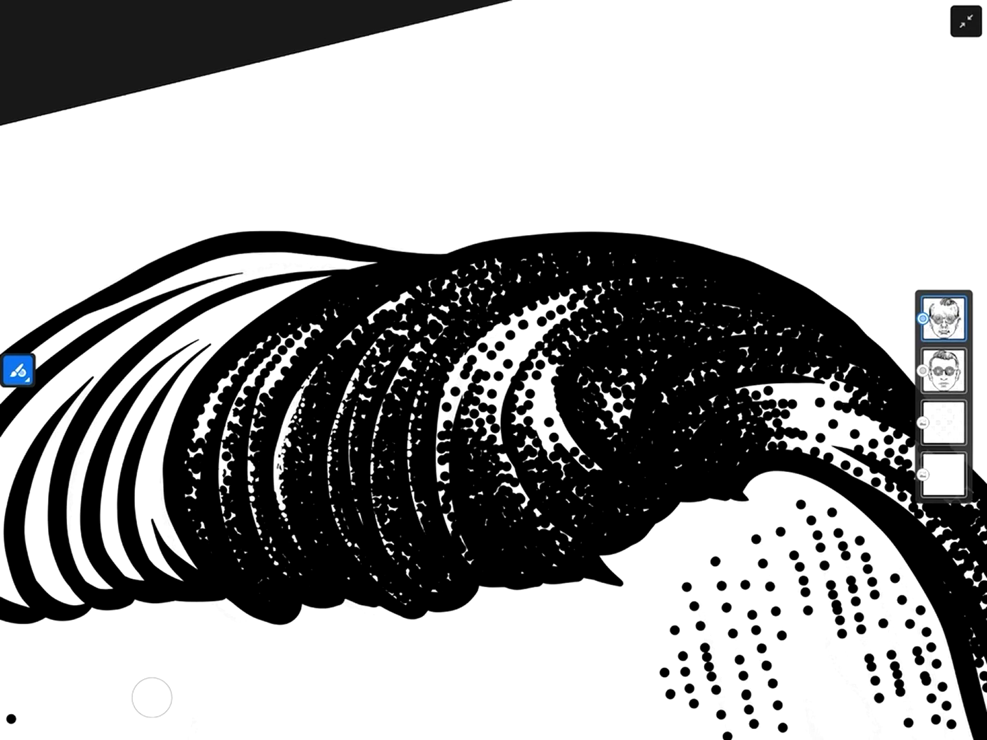
mouse_move(449, 527)
mouse_down()
mouse_move(441, 425)
mouse_move(453, 377)
mouse_up()
Step: Stipple the next white hair gaps, undoing and redoing the last stroke
scroll(493, 370, down, 5)
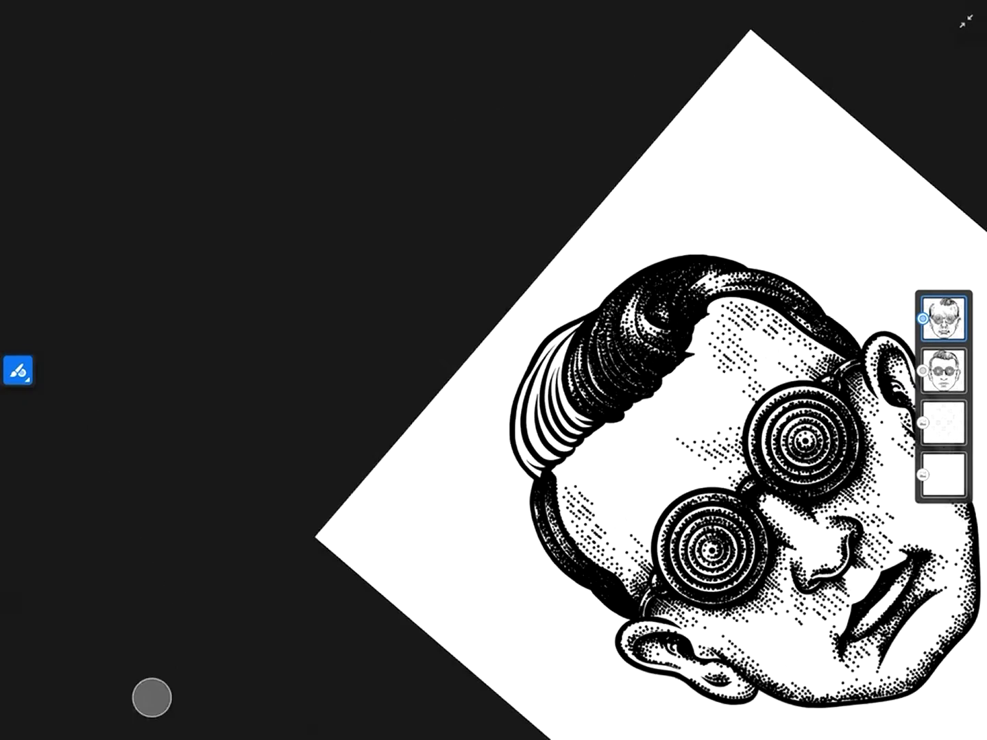
scroll(494, 370, up, 5)
mouse_move(395, 408)
mouse_down()
mouse_move(406, 479)
mouse_move(414, 472)
mouse_move(408, 501)
mouse_up()
mouse_move(430, 390)
mouse_down()
mouse_move(429, 449)
mouse_move(499, 322)
mouse_up()
scroll(494, 370, down, 5)
scroll(494, 370, up, 5)
drag(468, 373, 548, 271)
scroll(493, 370, down, 3)
scroll(493, 370, down, 5)
scroll(493, 371, up, 5)
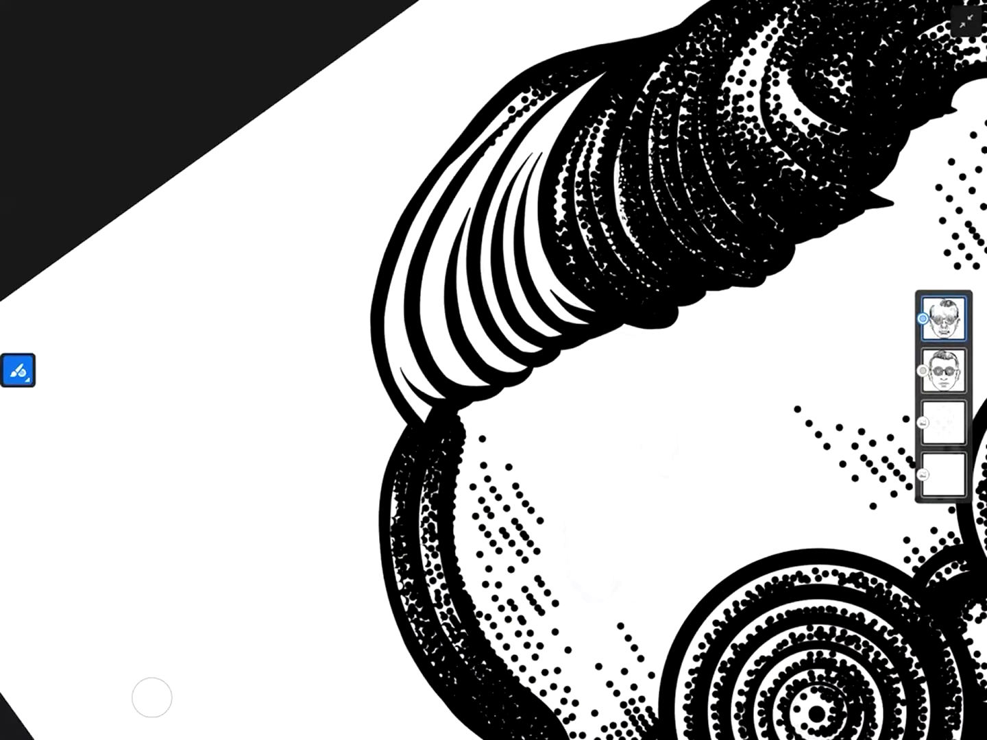
key(ctrl+z)
key(ctrl+z)
key(ctrl+shift+z)
key(ctrl+shift+z)
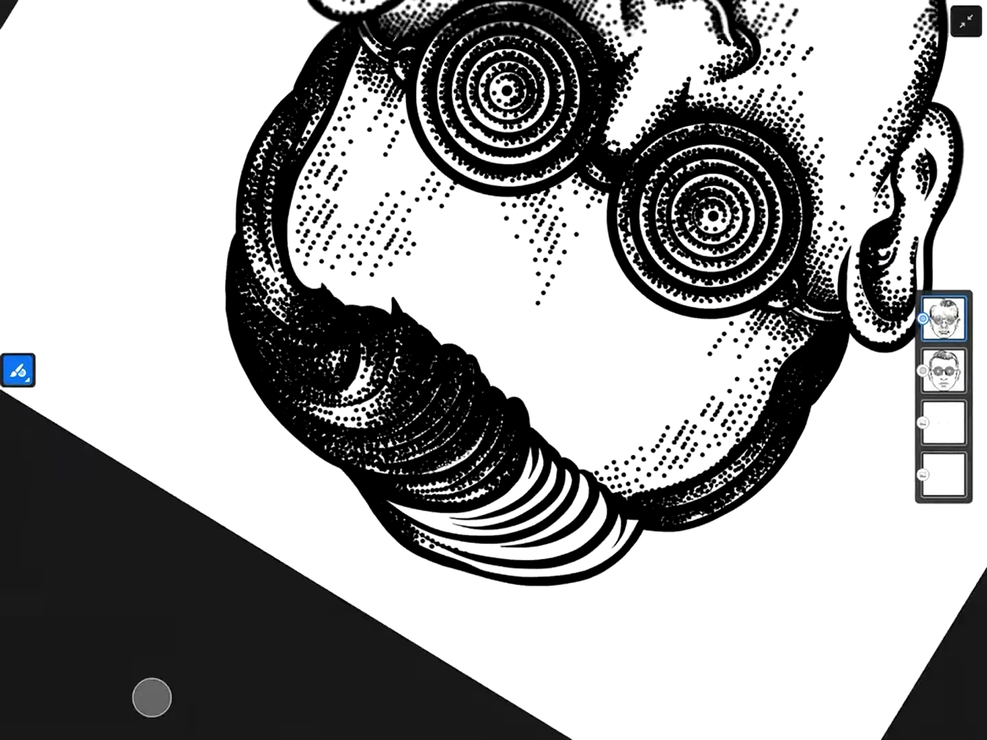
Step: Dab dots beside the ear and two short dotted columns on the cheek
scroll(494, 370, down, 5)
scroll(494, 370, up, 5)
drag(533, 514, 545, 553)
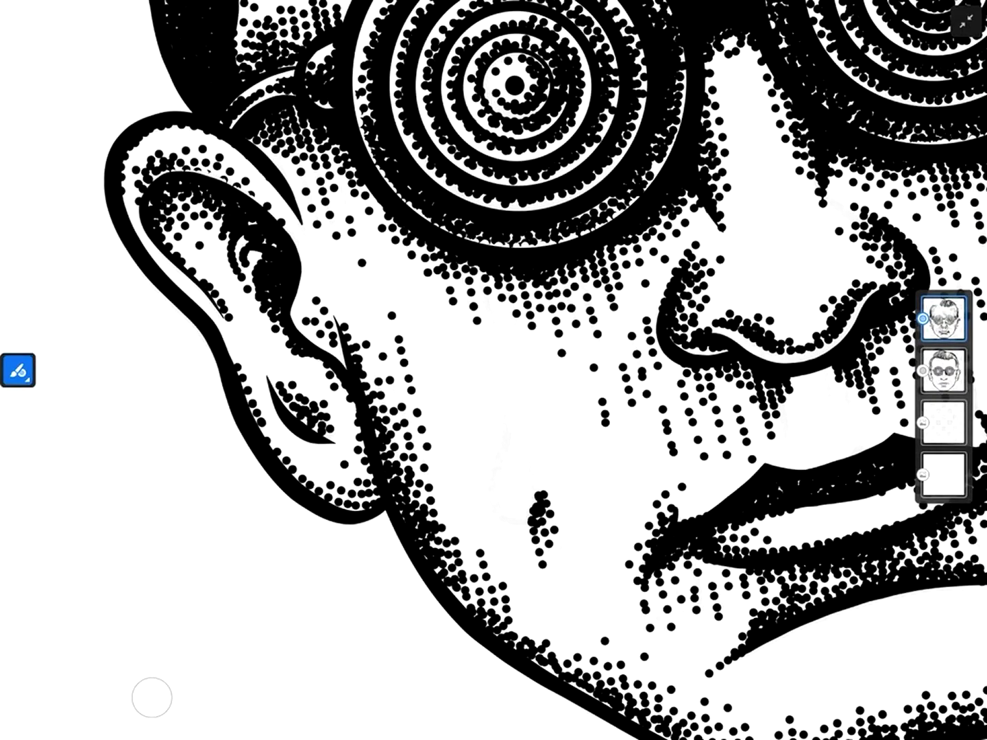
scroll(494, 370, down, 5)
scroll(493, 370, up, 5)
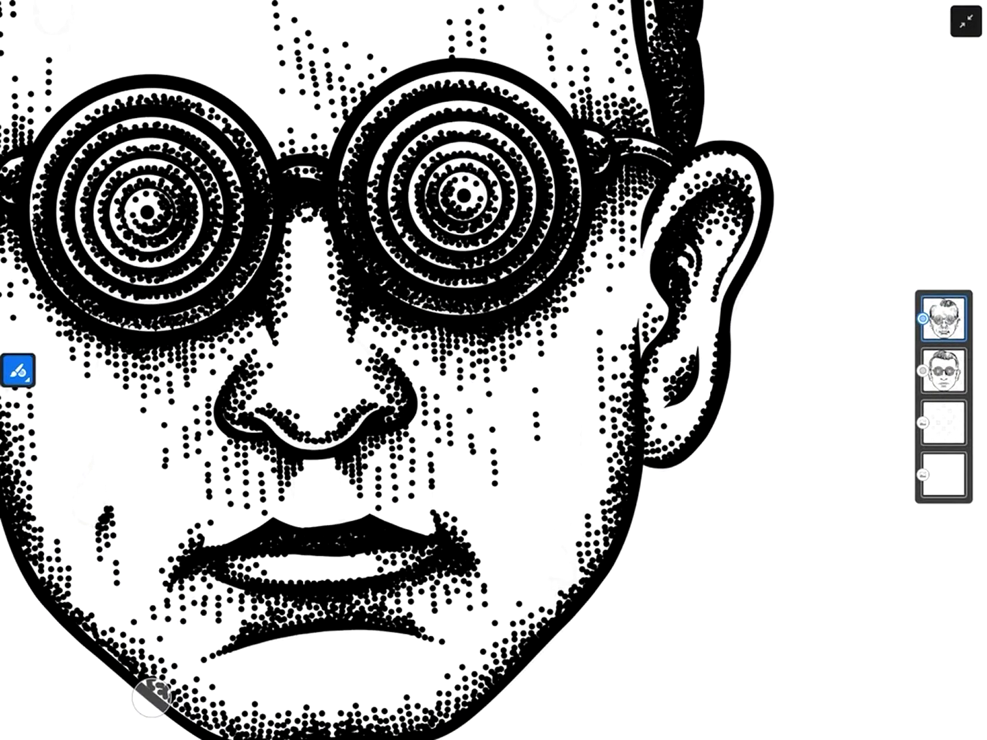
drag(557, 372, 557, 390)
drag(583, 426, 583, 445)
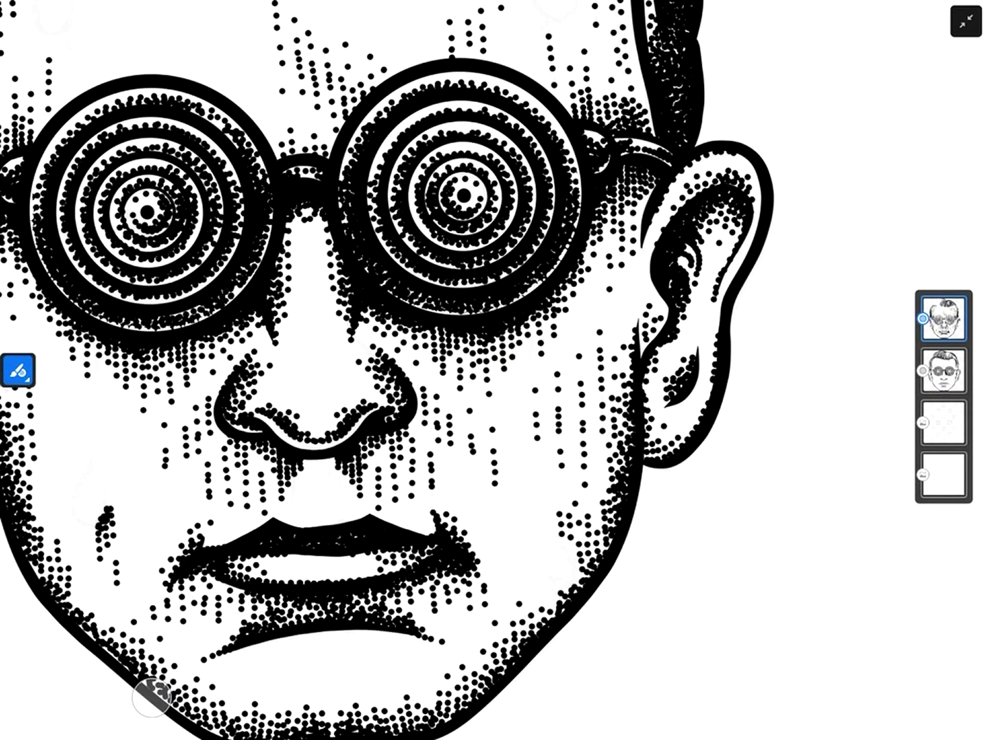
Step: Add short dotted strokes along a front hair strand
scroll(493, 370, down, 5)
scroll(494, 370, up, 5)
mouse_move(480, 428)
mouse_down()
mouse_move(514, 342)
mouse_move(478, 411)
mouse_up()
drag(510, 363, 502, 390)
drag(523, 322, 500, 385)
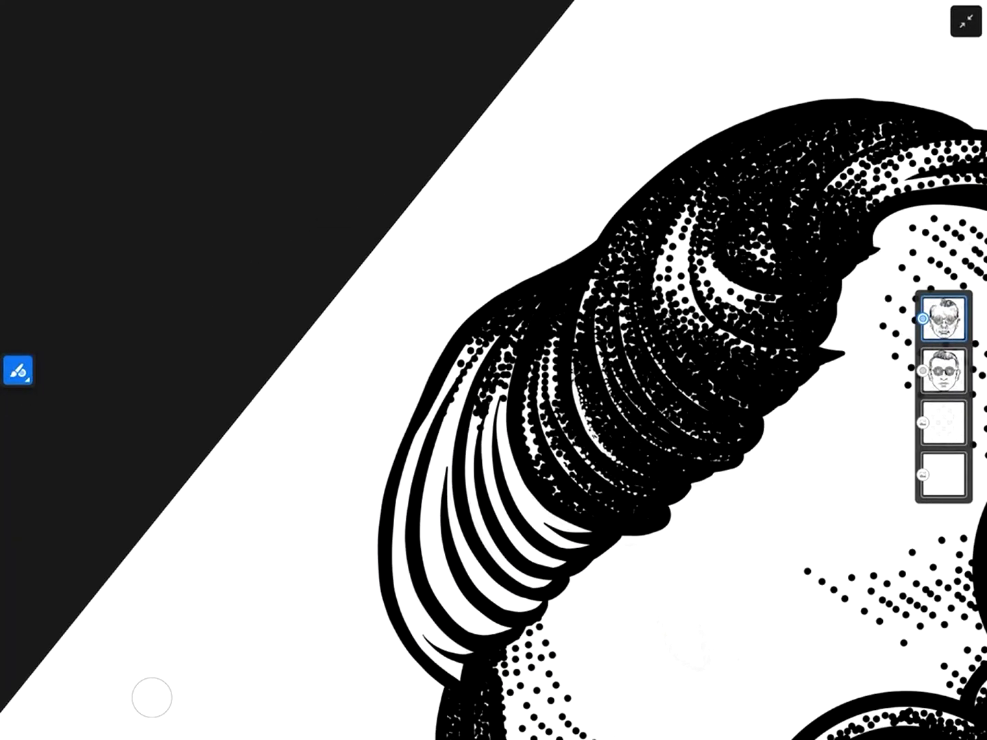
Step: Stipple dense dots along the white bands of the middle quiff strands, top to bottom
mouse_move(522, 321)
mouse_down()
mouse_move(504, 355)
mouse_move(515, 490)
mouse_up()
scroll(493, 370, up, 2)
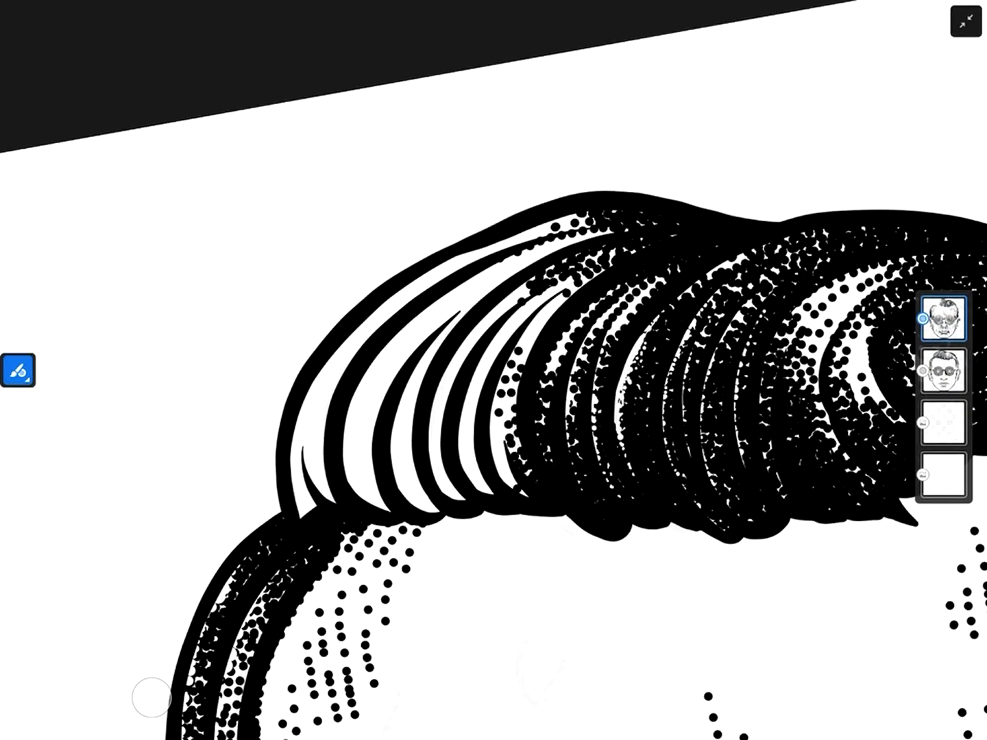
drag(497, 446, 510, 484)
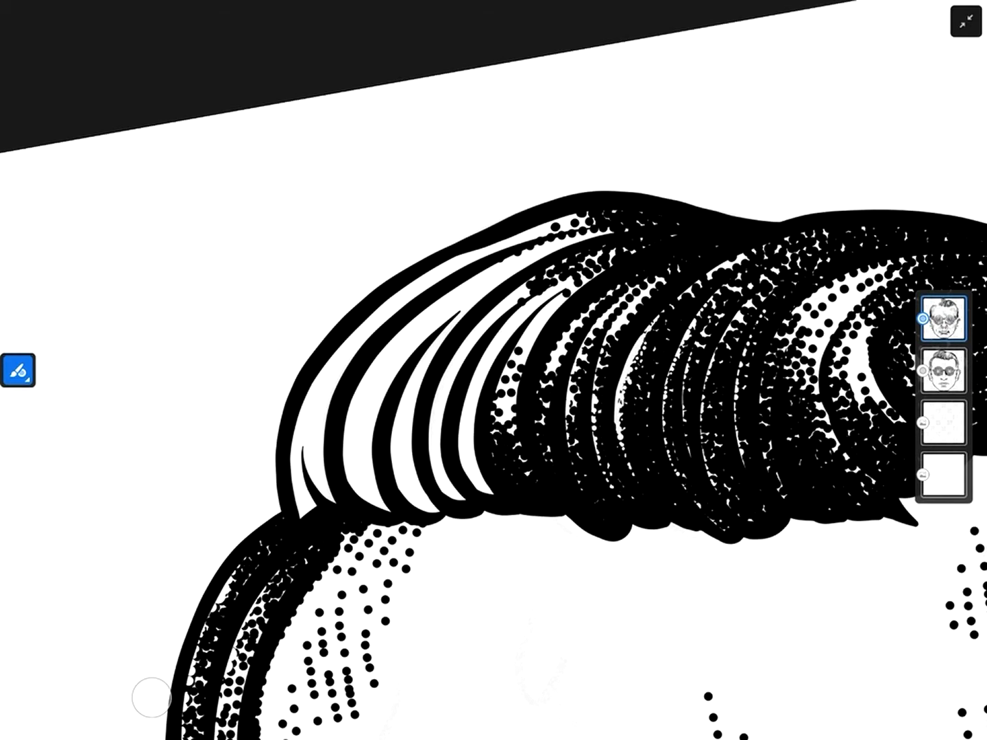
scroll(493, 371, up, 2)
drag(525, 365, 497, 428)
drag(566, 313, 525, 366)
mouse_move(472, 445)
mouse_down()
mouse_move(464, 469)
mouse_move(473, 538)
mouse_move(496, 554)
mouse_up()
drag(471, 495, 474, 527)
drag(495, 368, 472, 438)
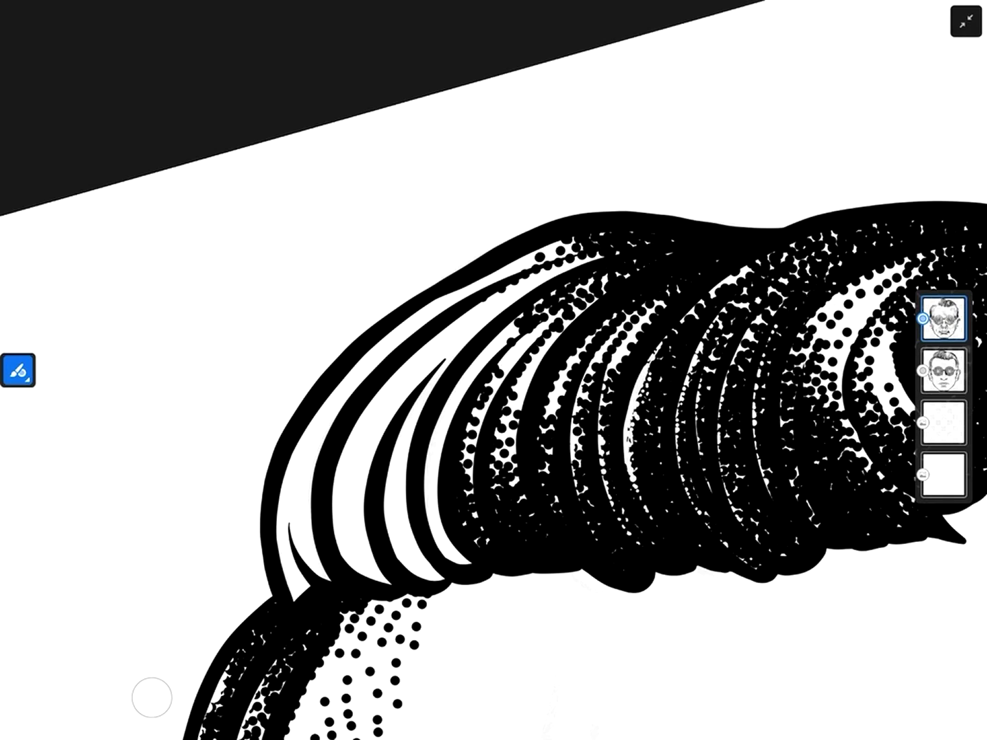
drag(519, 328, 485, 364)
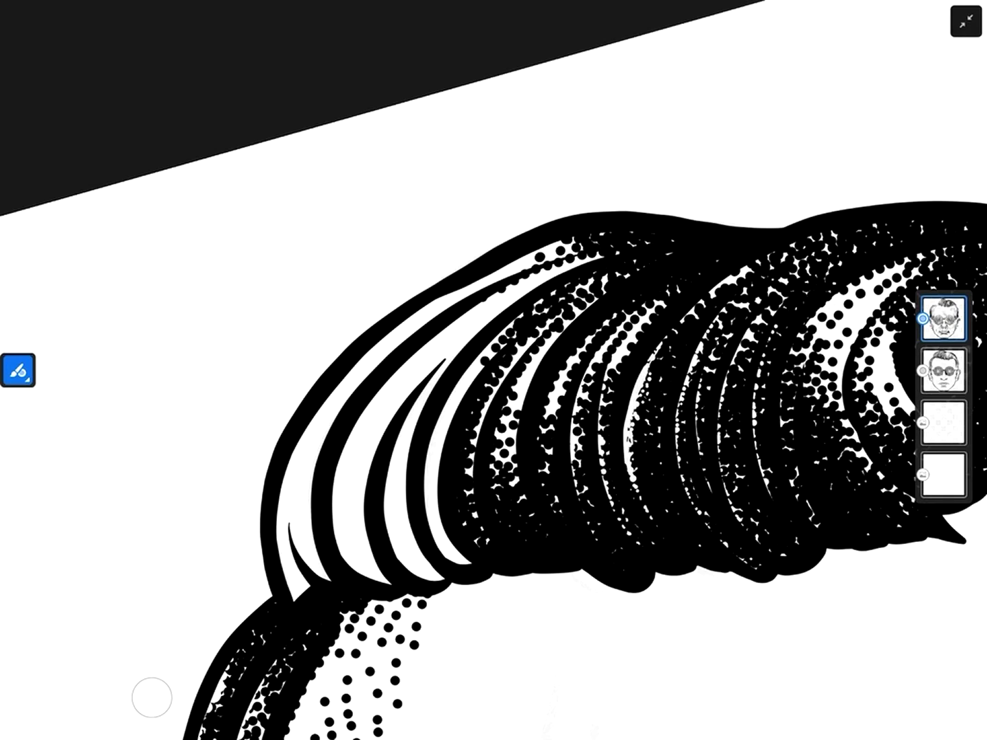
scroll(494, 371, up, 2)
drag(509, 420, 509, 453)
drag(496, 389, 485, 440)
mouse_move(503, 376)
mouse_down()
mouse_move(495, 394)
mouse_move(488, 372)
mouse_move(463, 369)
mouse_up()
scroll(494, 370, down, 3)
scroll(493, 370, up, 4)
scroll(493, 370, down, 3)
scroll(493, 370, up, 4)
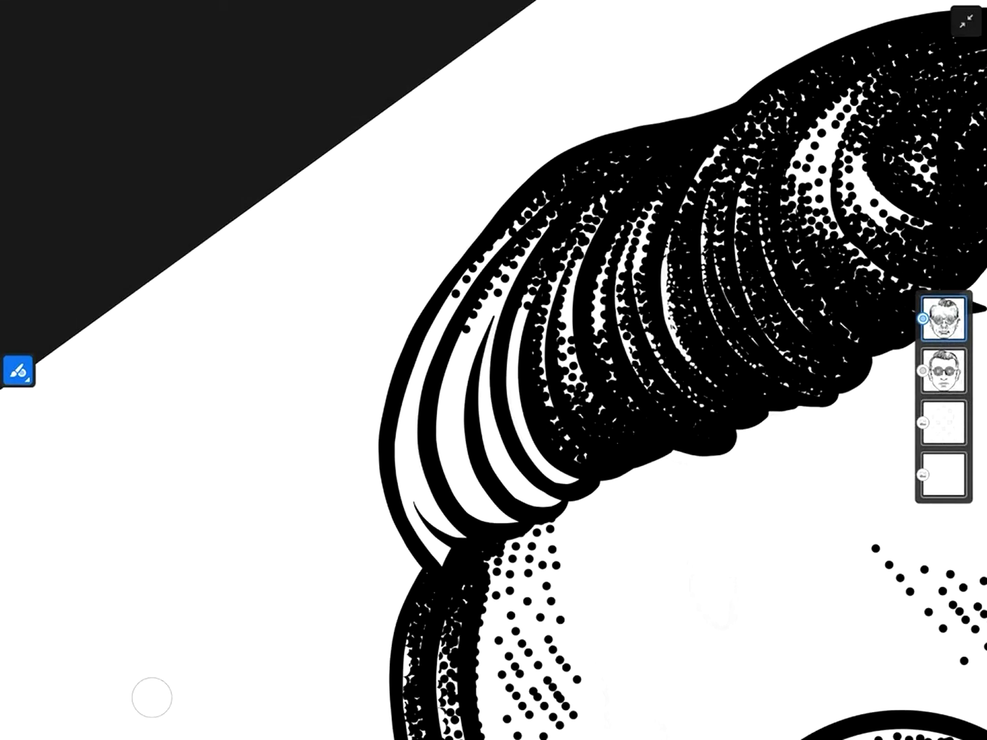
mouse_move(449, 442)
mouse_down()
mouse_move(456, 480)
mouse_move(483, 521)
mouse_move(475, 485)
mouse_up()
mouse_move(478, 484)
mouse_down()
mouse_move(453, 470)
mouse_move(468, 319)
mouse_up()
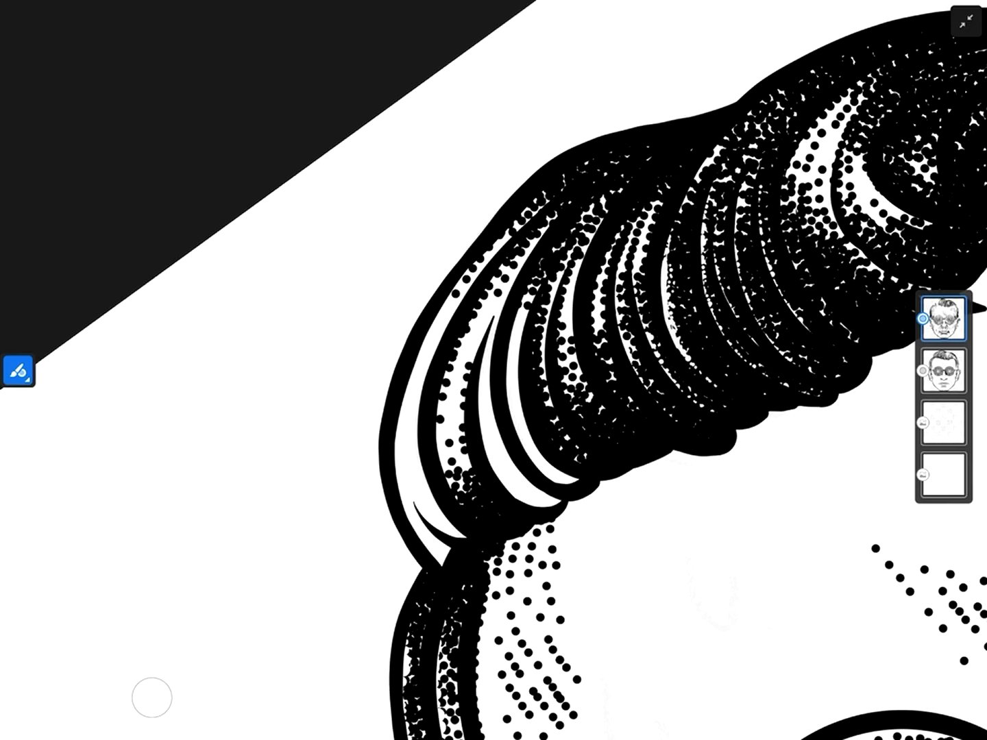
Step: Dot the white strand on the left of the hair and fill the upper strands
scroll(494, 370, down, 3)
scroll(494, 371, down, 1)
scroll(494, 371, up, 2)
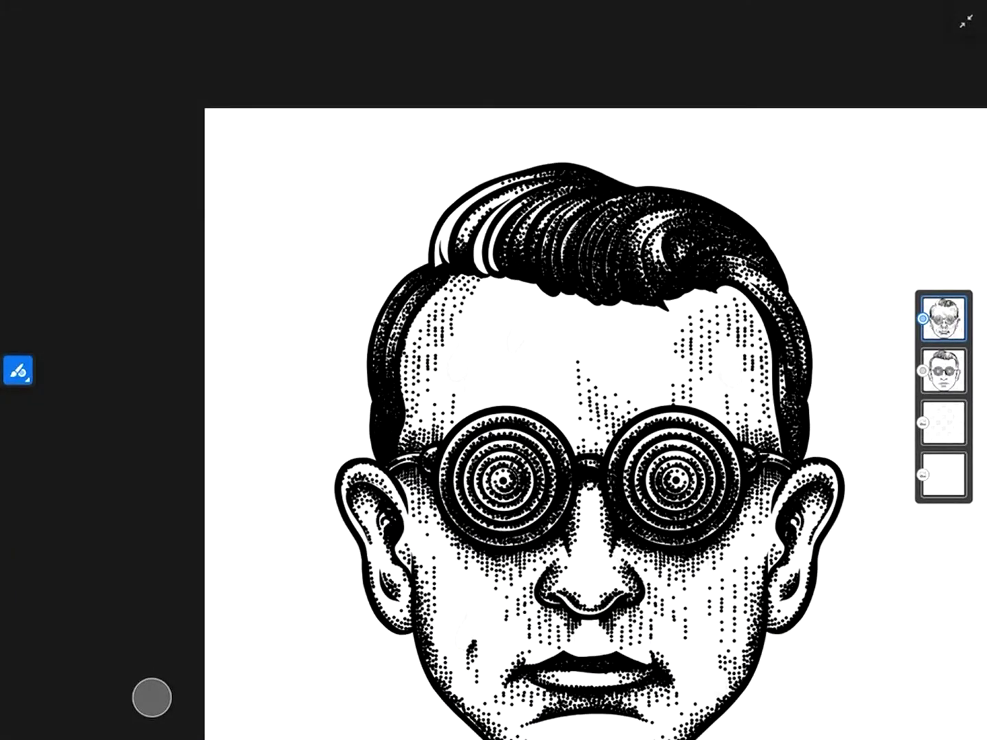
scroll(494, 370, up, 5)
drag(427, 535, 419, 442)
drag(422, 394, 454, 559)
drag(444, 433, 442, 485)
mouse_move(460, 328)
mouse_down()
mouse_move(440, 379)
mouse_move(490, 237)
mouse_up()
drag(484, 459, 477, 373)
drag(491, 292, 525, 188)
drag(518, 429, 515, 333)
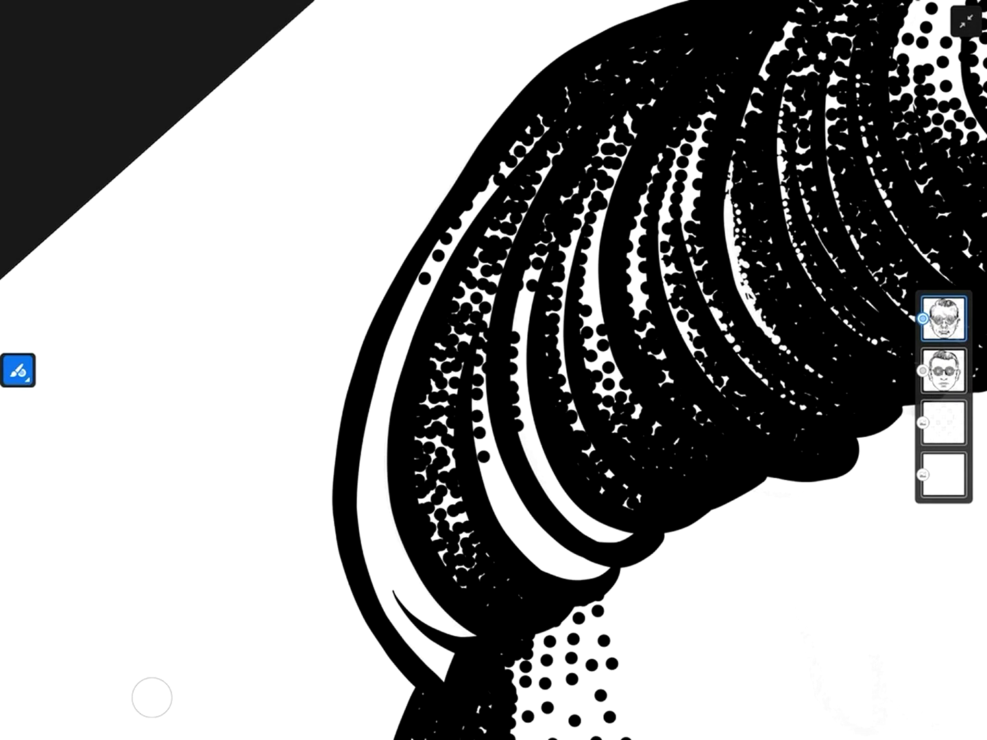
drag(531, 264, 525, 345)
Step: Stipple the left and lower-left hair strands, leaving only thin white slivers
scroll(494, 370, down, 5)
scroll(494, 370, up, 5)
drag(416, 546, 416, 519)
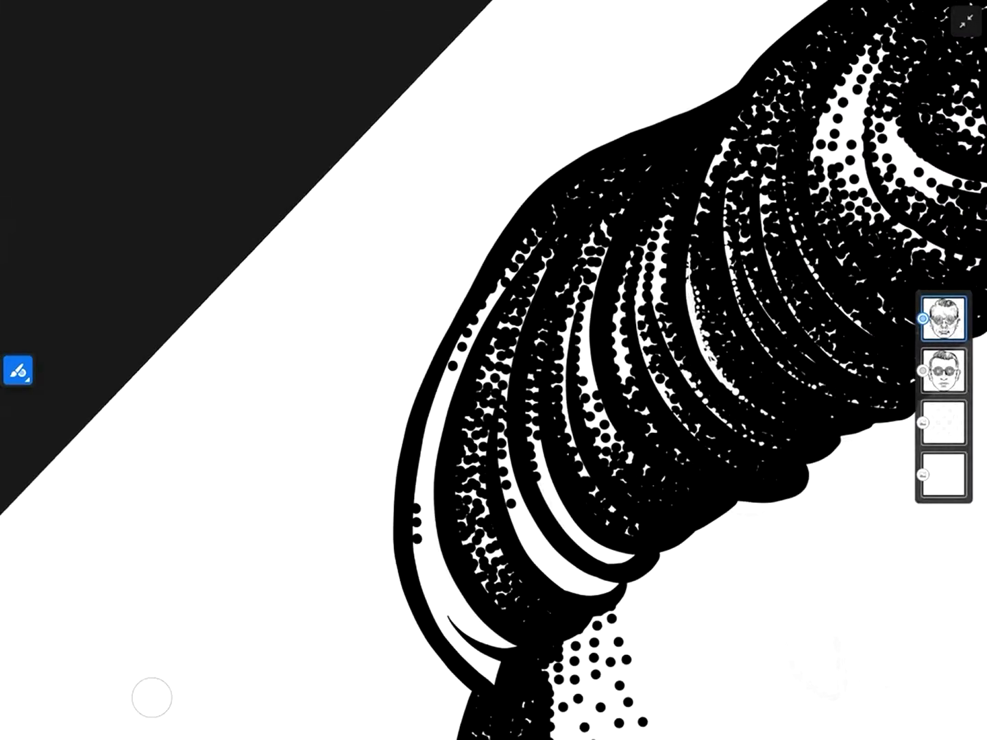
mouse_move(423, 467)
mouse_down()
mouse_move(456, 336)
mouse_move(463, 351)
mouse_move(525, 241)
mouse_up()
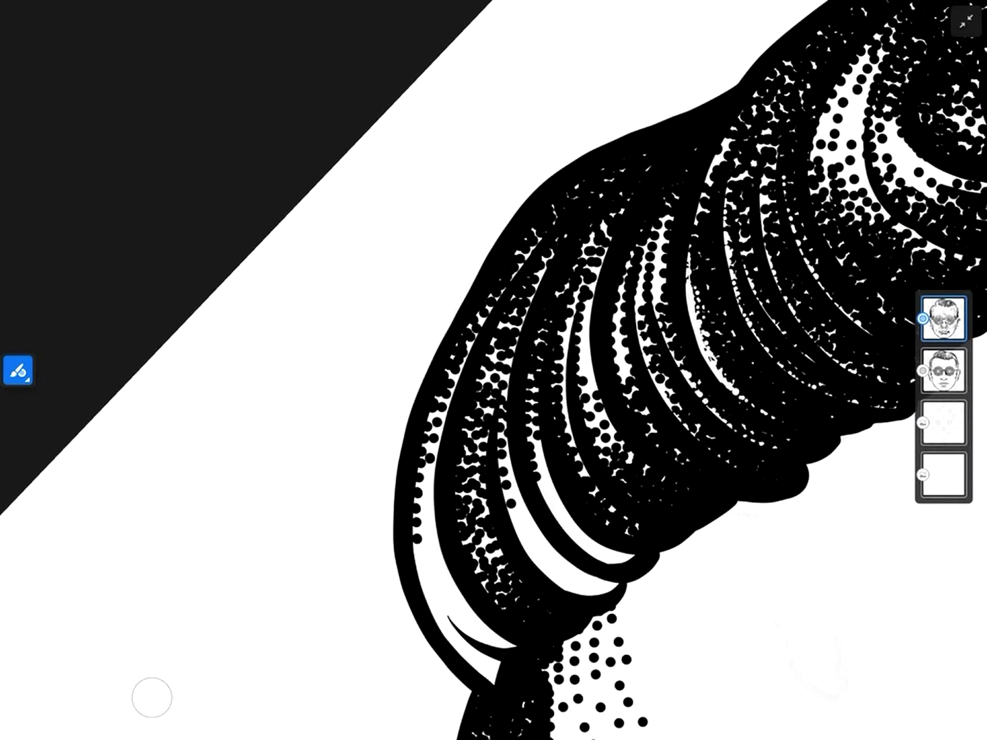
drag(440, 584, 503, 643)
drag(425, 542, 473, 661)
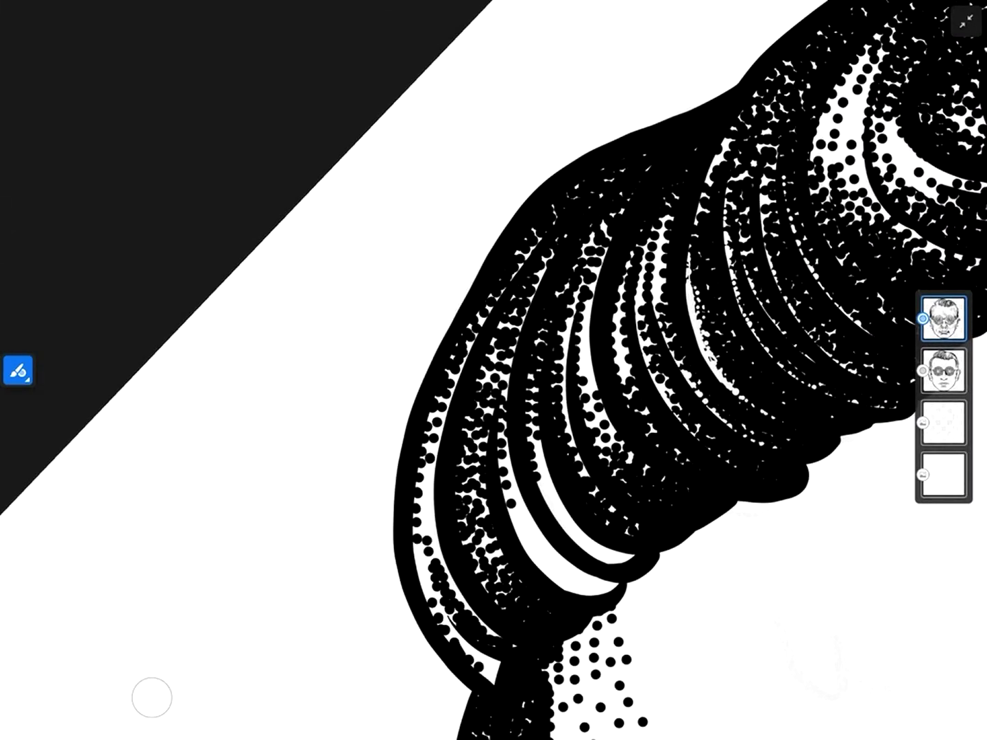
drag(449, 616, 491, 669)
drag(416, 546, 426, 598)
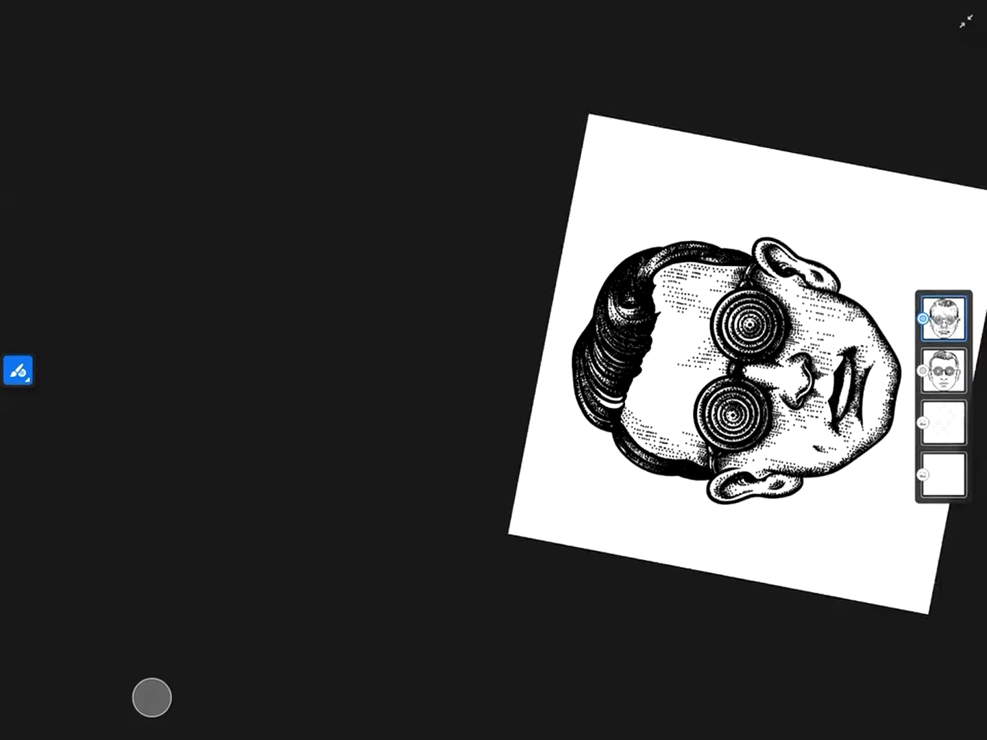
scroll(494, 370, down, 5)
scroll(494, 370, up, 5)
drag(391, 494, 433, 543)
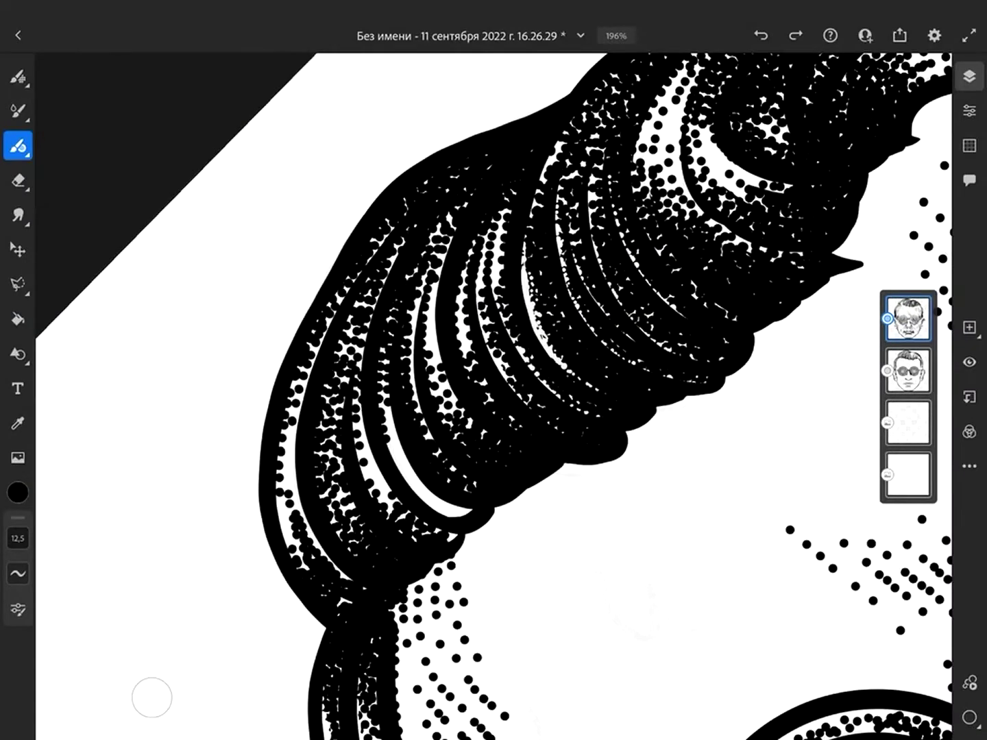
Step: Dot the lower hair strand and the last white strip along the left of the hair
mouse_move(367, 452)
mouse_down()
mouse_move(390, 501)
mouse_move(445, 515)
mouse_up()
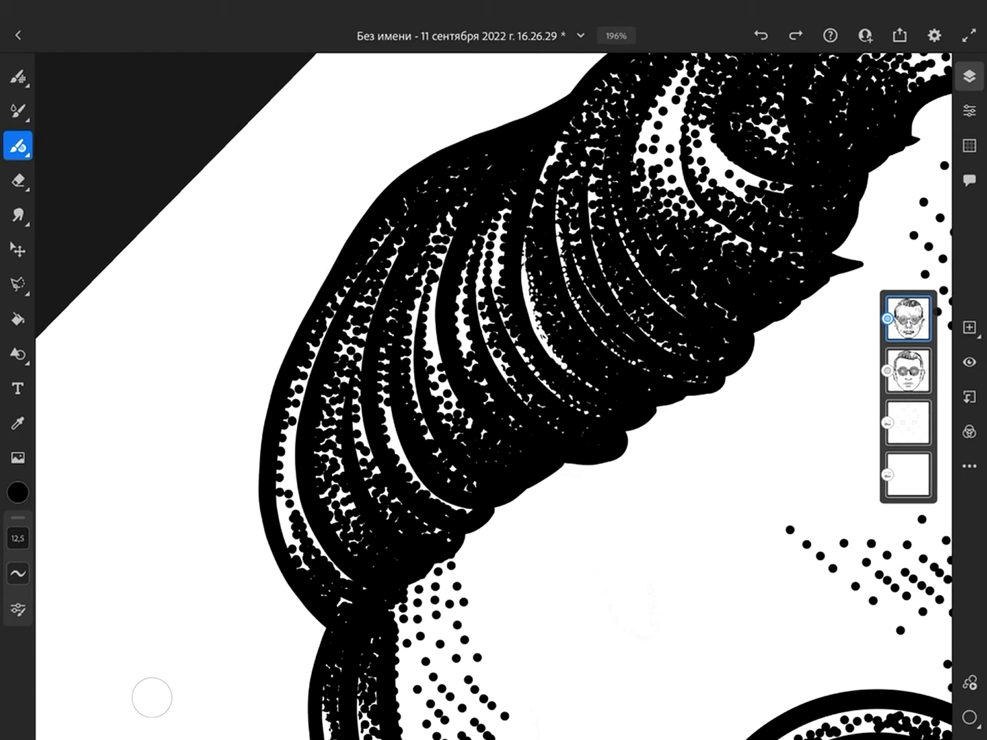
drag(386, 414, 405, 469)
drag(287, 486, 290, 422)
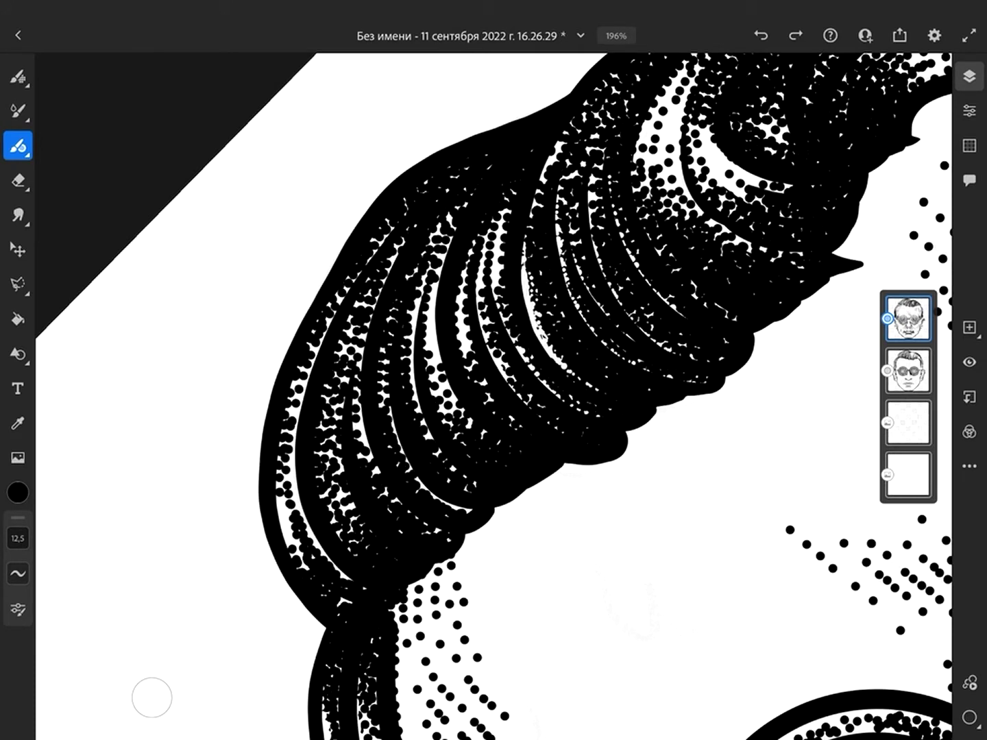
drag(283, 514, 304, 569)
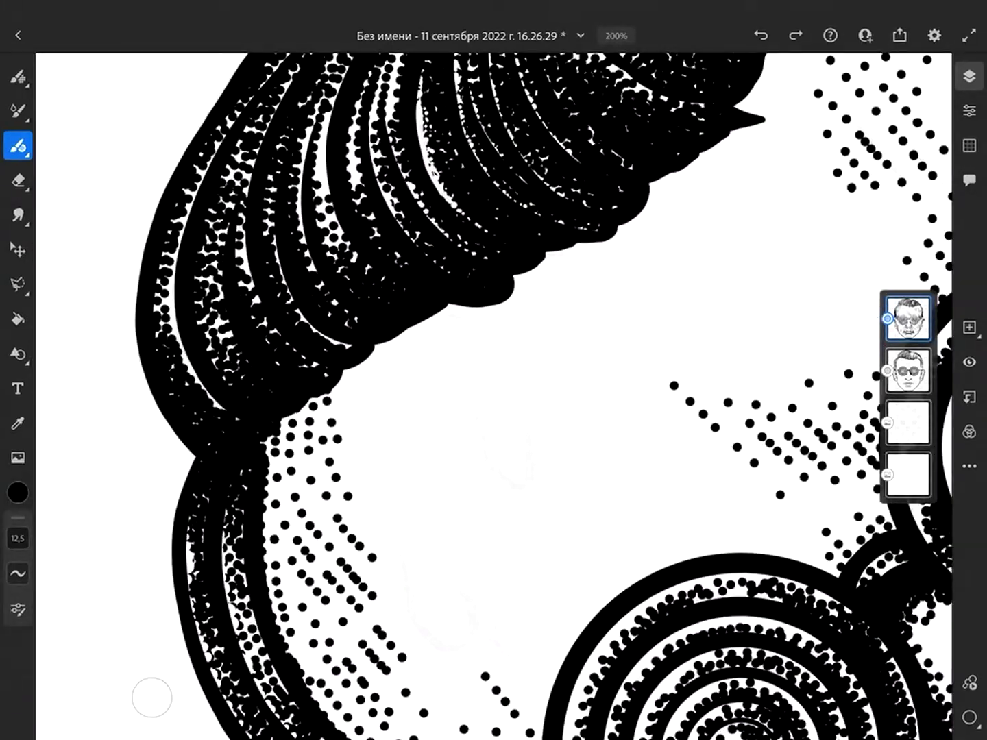
Step: Erase stray dot clusters from the forehead with the Eraser at size 10.5
key(e)
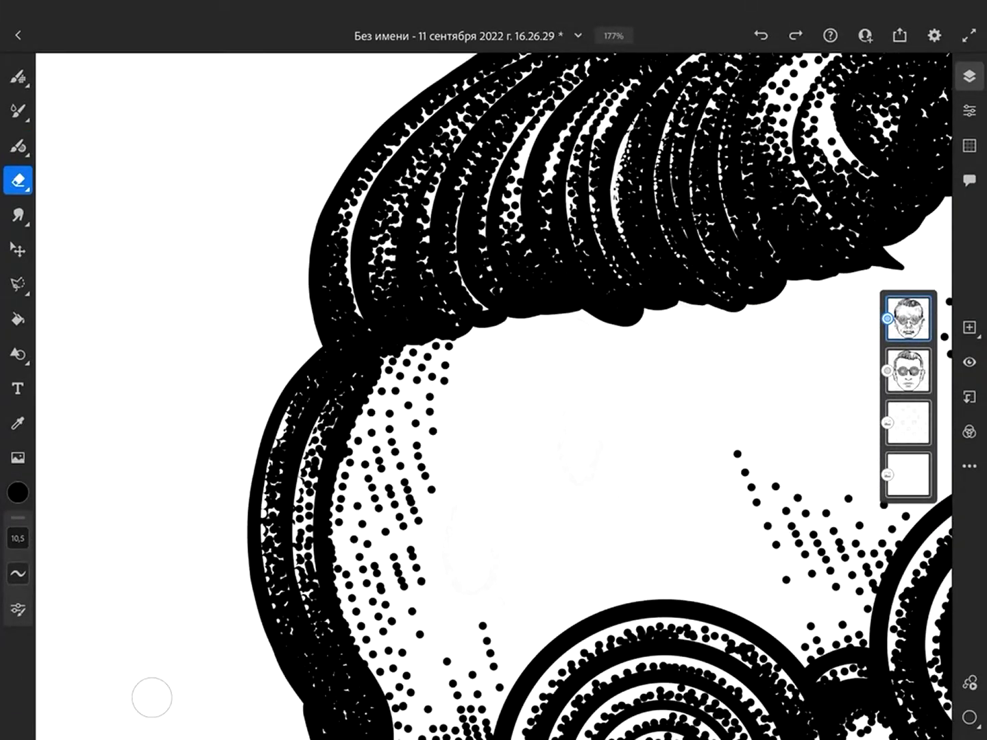
mouse_move(391, 485)
mouse_down()
mouse_move(402, 528)
mouse_move(411, 524)
mouse_up()
drag(380, 472, 376, 447)
drag(398, 589, 412, 547)
drag(415, 442, 426, 479)
drag(408, 404, 433, 490)
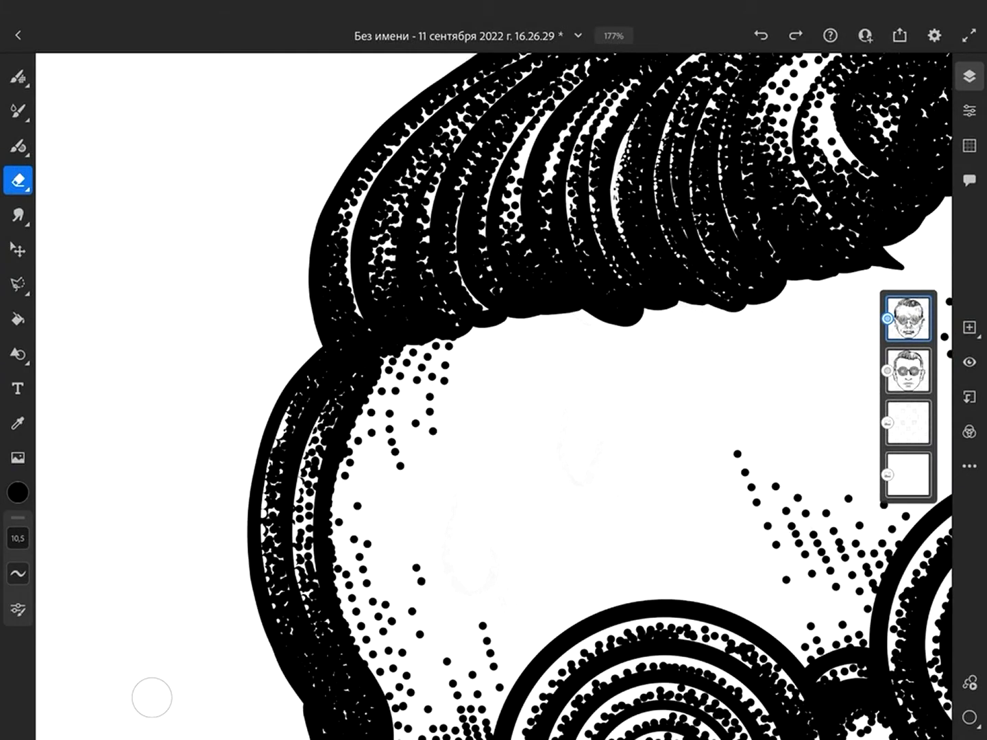
scroll(493, 396, down, 5)
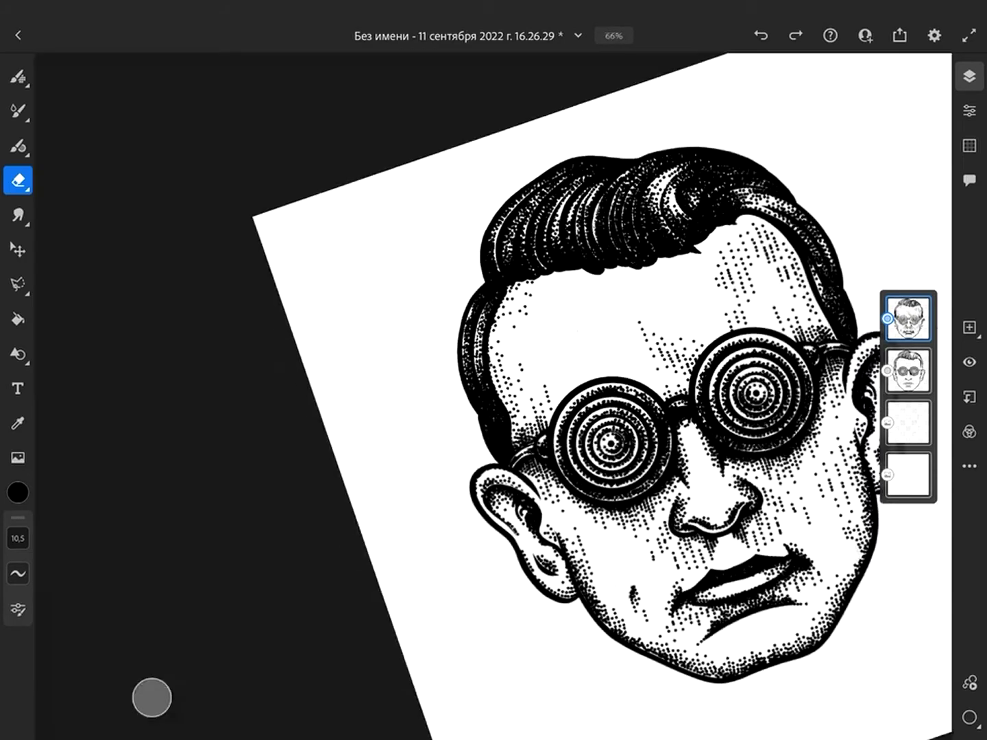
scroll(494, 397, up, 5)
scroll(493, 396, down, 5)
scroll(493, 397, up, 4)
Step: On a new layer, draw Vector Brush sweat drops on the forehead and both cheeks
click(969, 327)
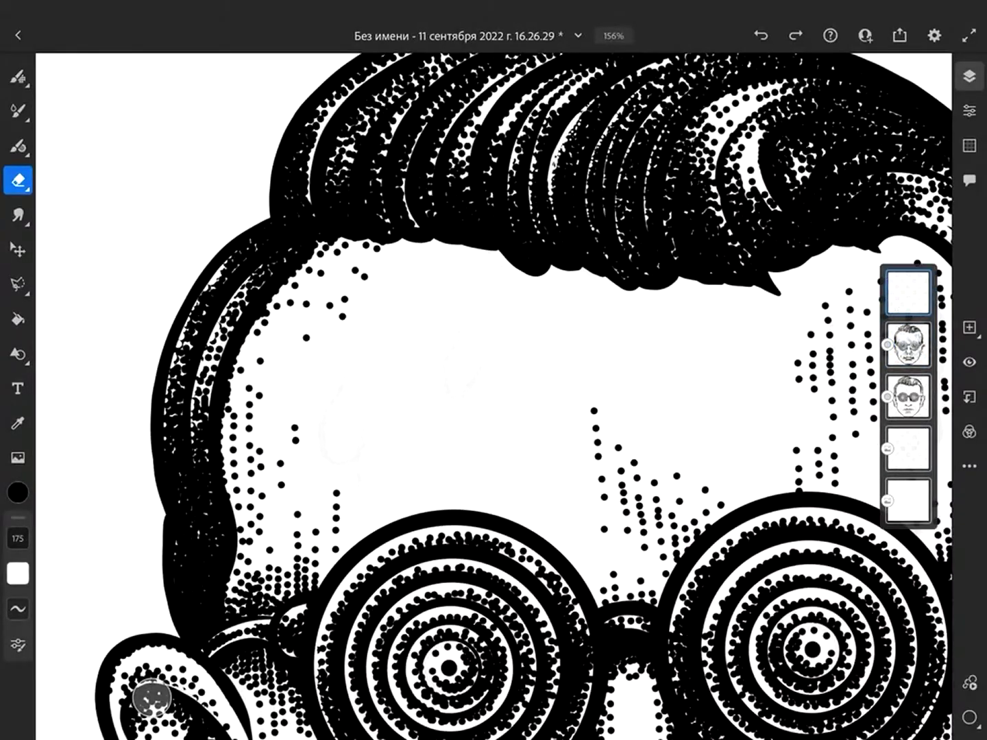
click(18, 145)
mouse_move(461, 315)
mouse_down()
mouse_move(448, 371)
mouse_move(488, 361)
mouse_up()
drag(348, 362, 361, 431)
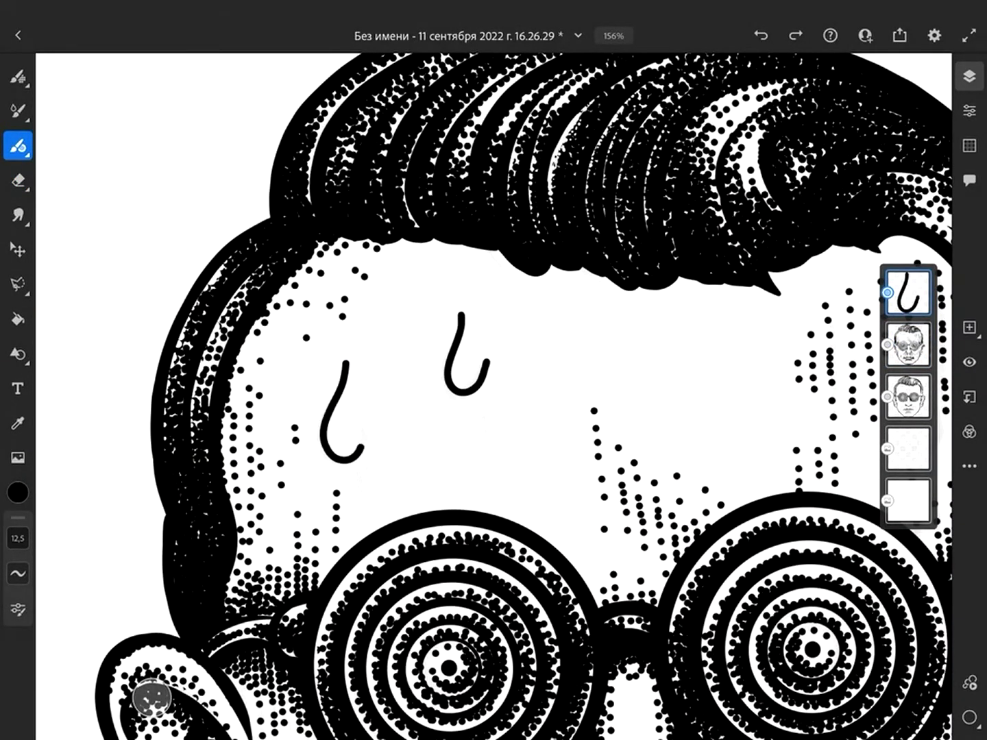
scroll(493, 397, up, 3)
mouse_move(483, 272)
mouse_down()
mouse_move(507, 403)
mouse_move(449, 363)
mouse_up()
scroll(494, 396, down, 5)
scroll(494, 396, up, 3)
drag(513, 398, 504, 448)
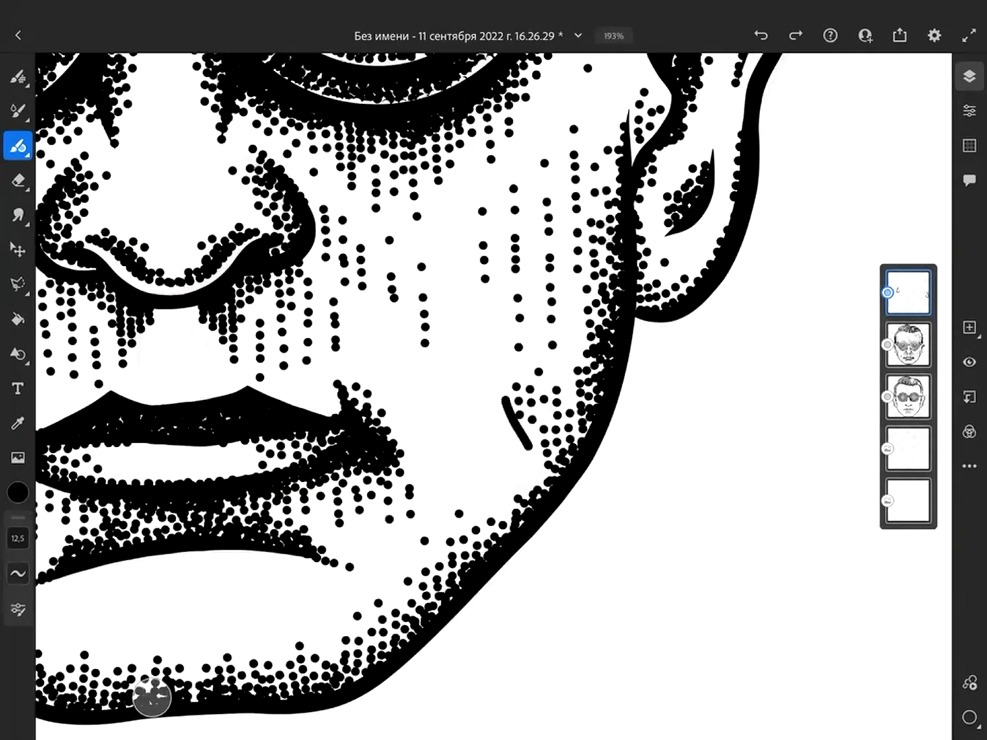
scroll(493, 396, down, 3)
scroll(494, 396, up, 3)
drag(442, 354, 456, 466)
scroll(493, 396, down, 5)
scroll(493, 397, up, 5)
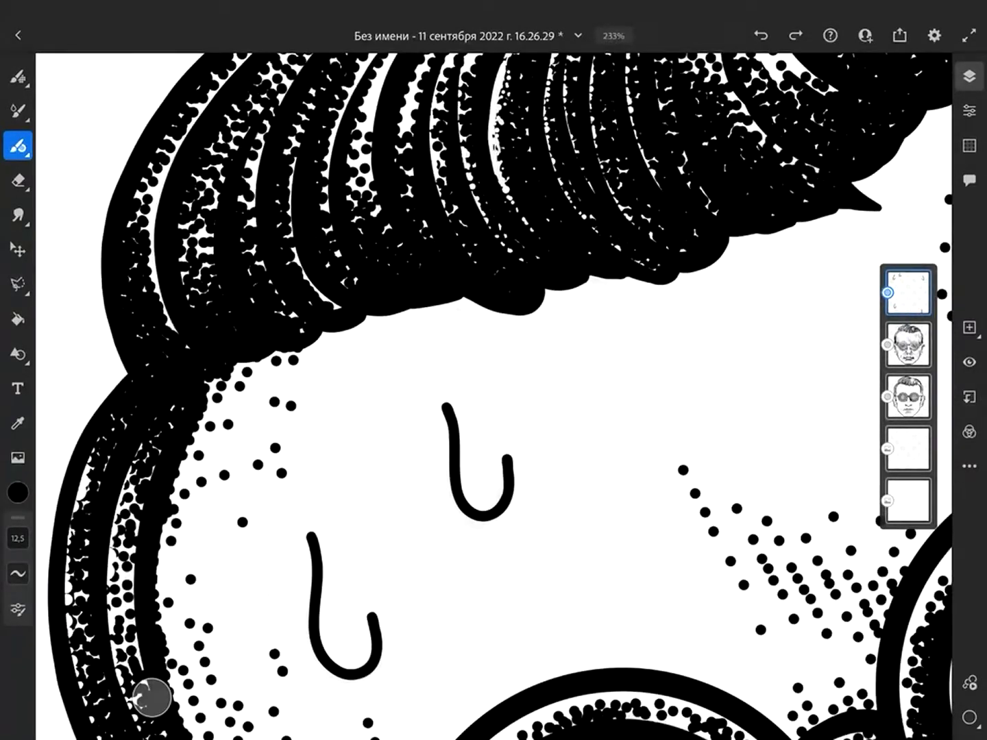
Step: Trim the hooked tips of the first sweat drops with the Eraser
key(e)
scroll(493, 396, up, 3)
drag(438, 624, 441, 699)
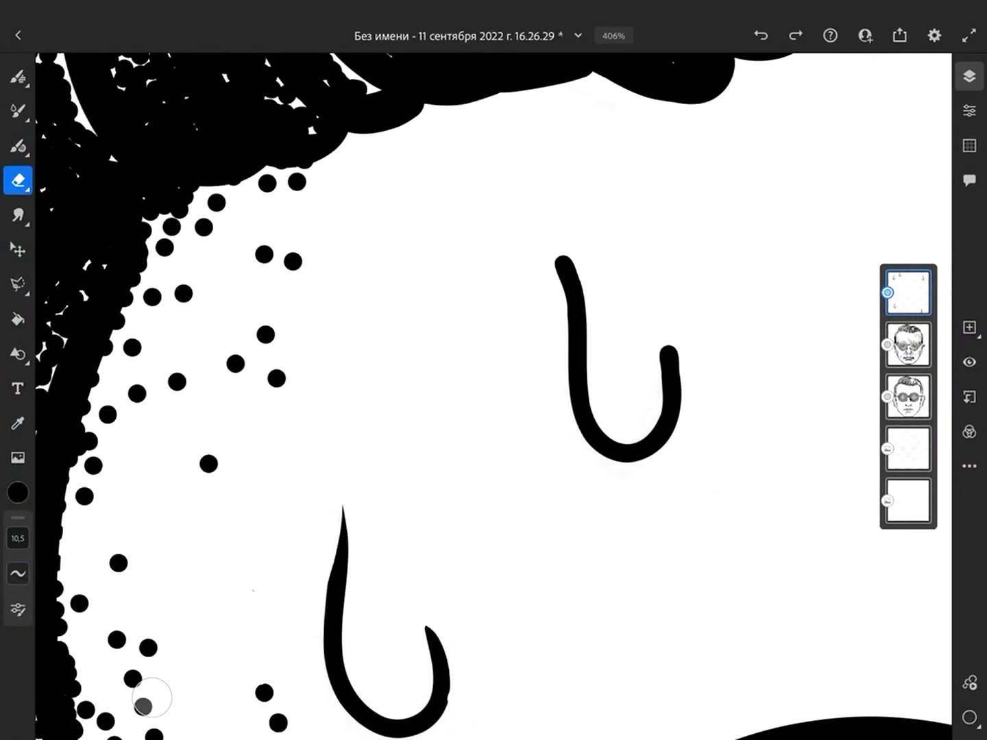
scroll(494, 396, down, 3)
drag(438, 487, 442, 568)
scroll(493, 397, up, 5)
drag(424, 415, 424, 471)
drag(518, 490, 521, 527)
scroll(493, 397, down, 3)
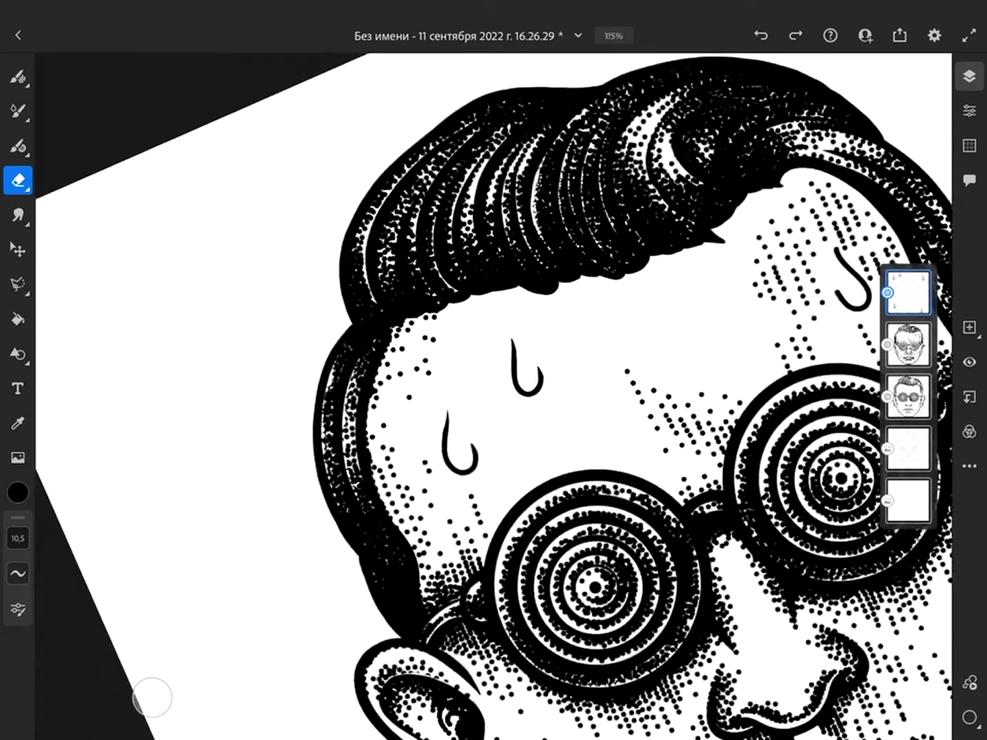
scroll(493, 396, up, 5)
Step: Trim the remaining forehead and cheek drop hooks, then add an empty top layer with the Pixel Brush
drag(401, 496, 408, 569)
drag(439, 339, 484, 448)
scroll(494, 397, down, 5)
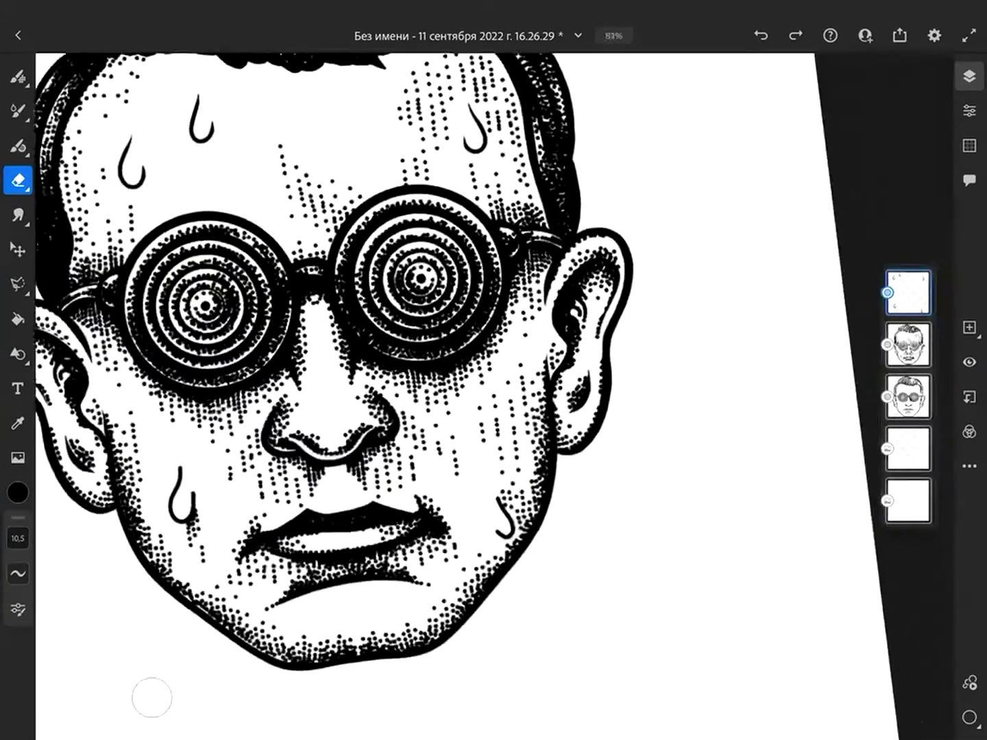
scroll(494, 396, up, 3)
drag(418, 466, 444, 518)
scroll(493, 397, up, 3)
drag(381, 508, 401, 541)
scroll(494, 396, down, 3)
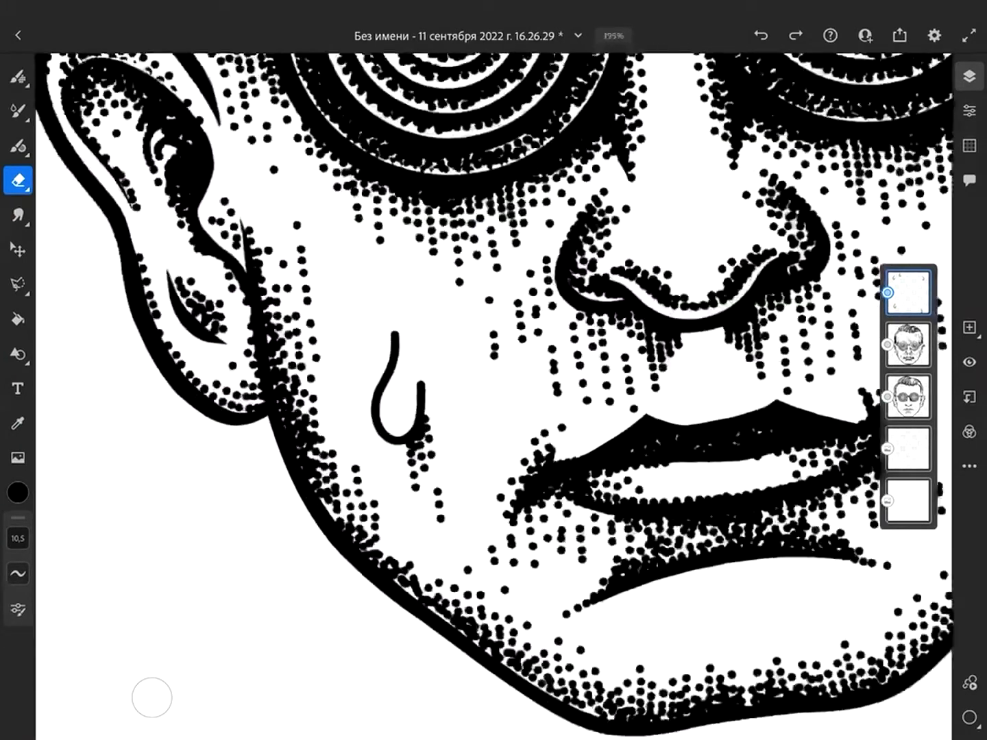
scroll(493, 397, up, 3)
drag(384, 314, 355, 431)
scroll(493, 396, down, 3)
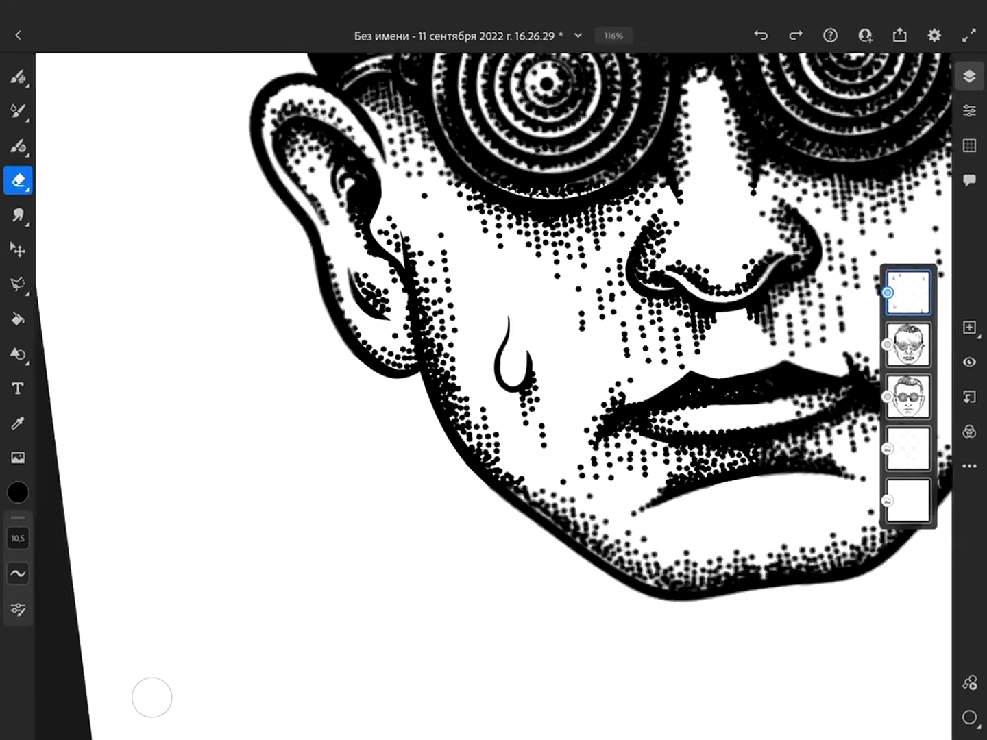
scroll(493, 396, down, 3)
click(969, 327)
click(18, 145)
Step: Stipple dots around the hook, stem and bottom of the left forehead sweat drop
scroll(469, 267, up, 5)
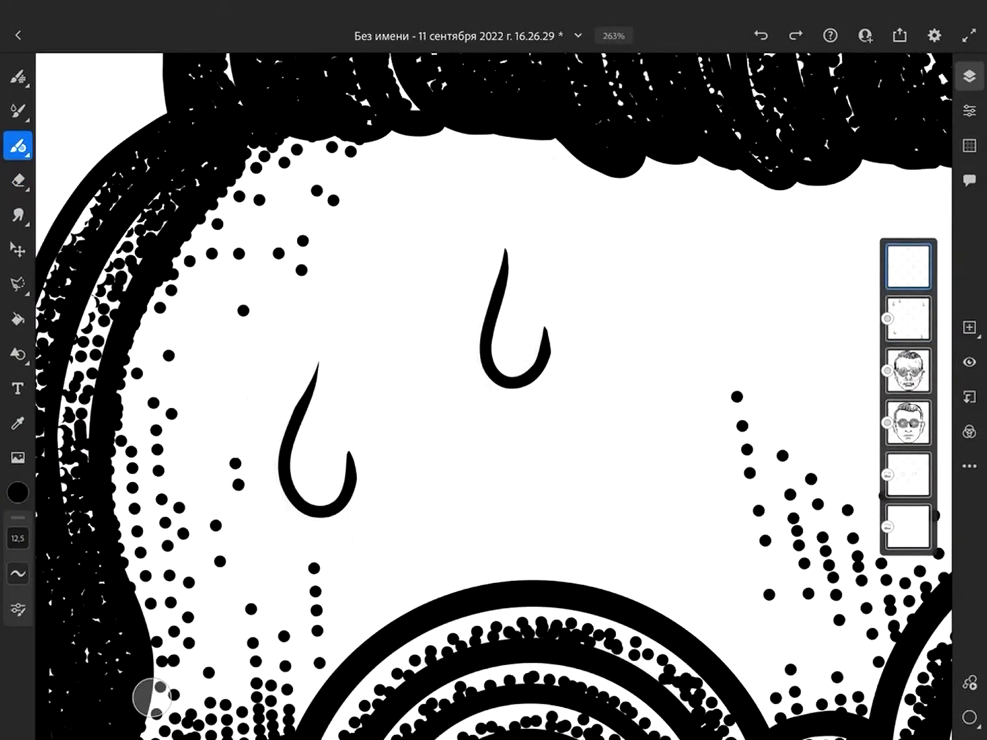
drag(302, 484, 336, 504)
mouse_move(347, 460)
mouse_down()
mouse_move(329, 500)
mouse_move(360, 576)
mouse_up()
mouse_move(358, 487)
mouse_down()
mouse_move(368, 508)
mouse_move(315, 336)
mouse_up()
drag(304, 515, 321, 546)
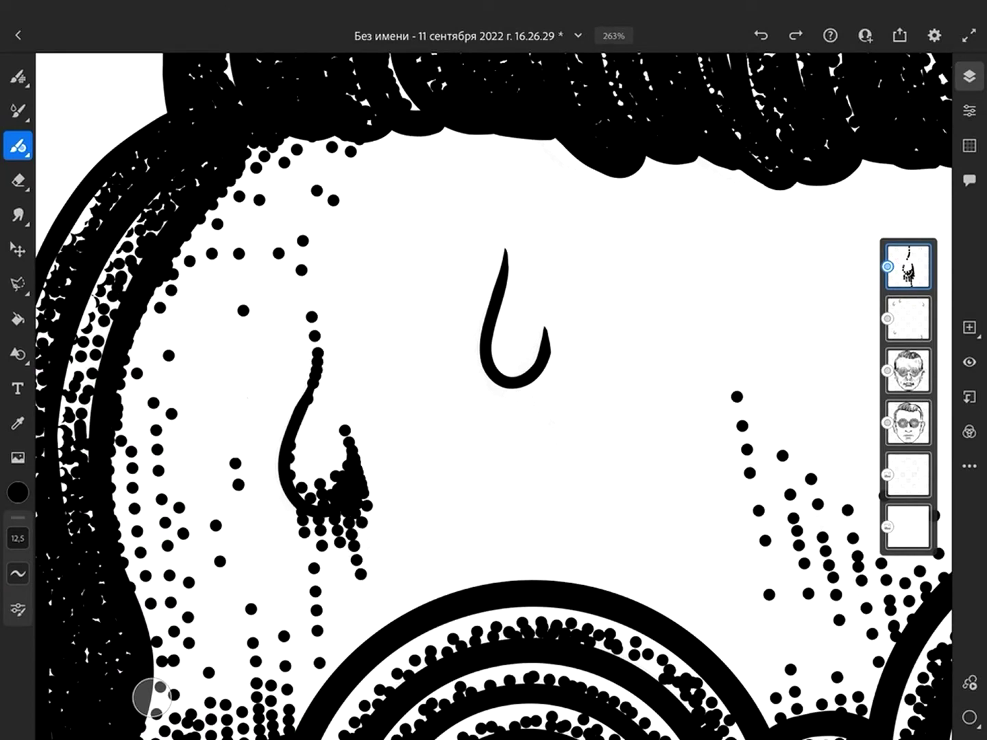
drag(398, 464, 428, 505)
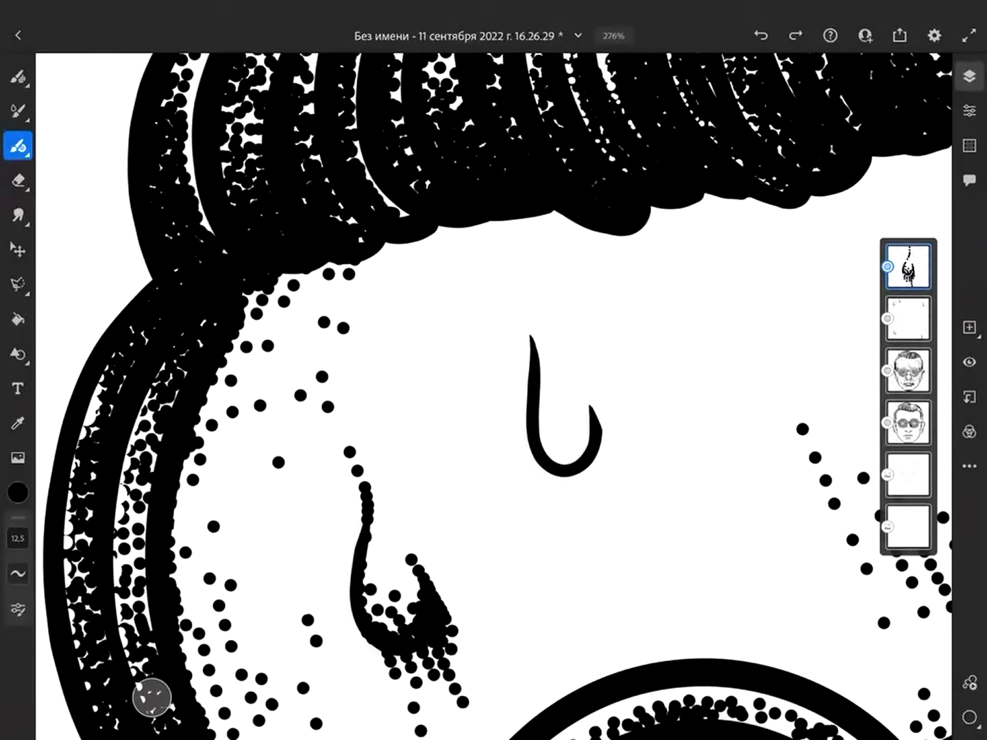
Step: Stipple dots along the stem and curved bottom of the right forehead drop
drag(540, 370, 524, 314)
click(515, 296)
mouse_move(545, 429)
mouse_down()
mouse_move(590, 463)
mouse_move(545, 418)
mouse_move(548, 452)
mouse_up()
mouse_move(592, 501)
mouse_down()
mouse_move(607, 460)
mouse_move(628, 530)
mouse_up()
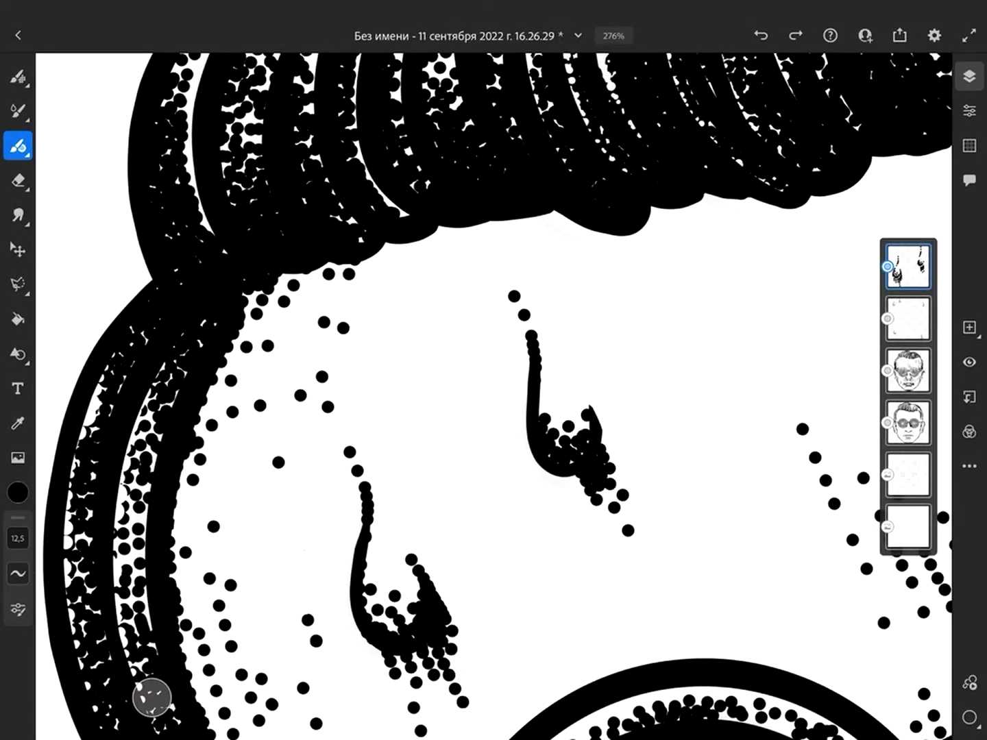
mouse_move(614, 439)
mouse_down()
mouse_move(577, 507)
mouse_move(579, 545)
mouse_up()
scroll(493, 395, down, 10)
scroll(494, 396, up, 10)
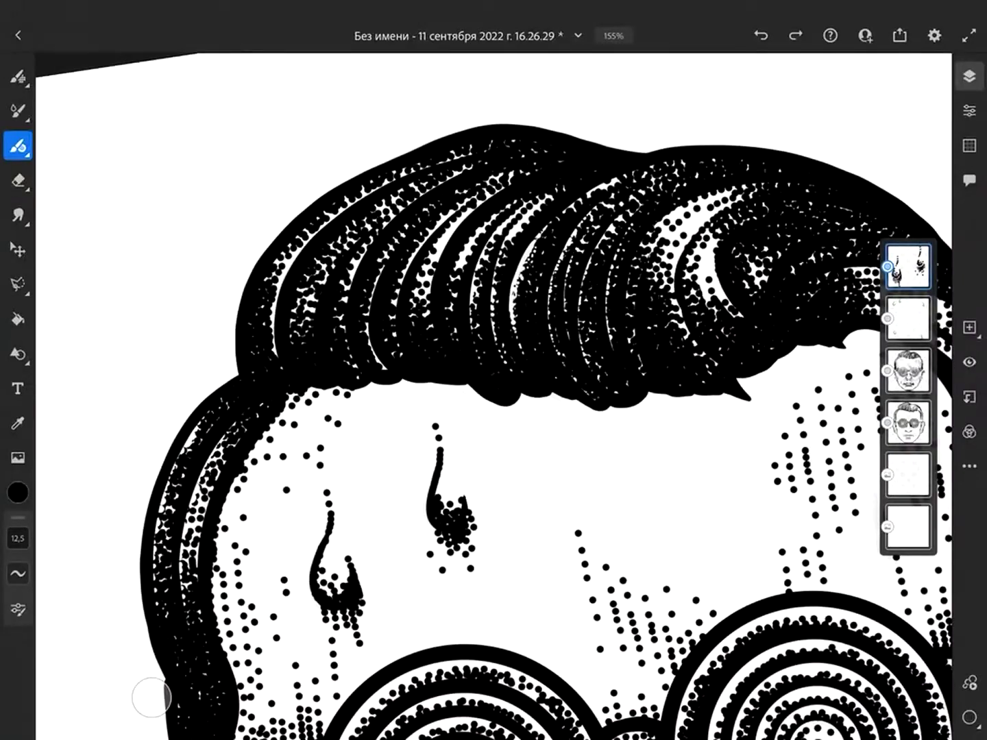
scroll(493, 395, down, 10)
scroll(493, 395, up, 8)
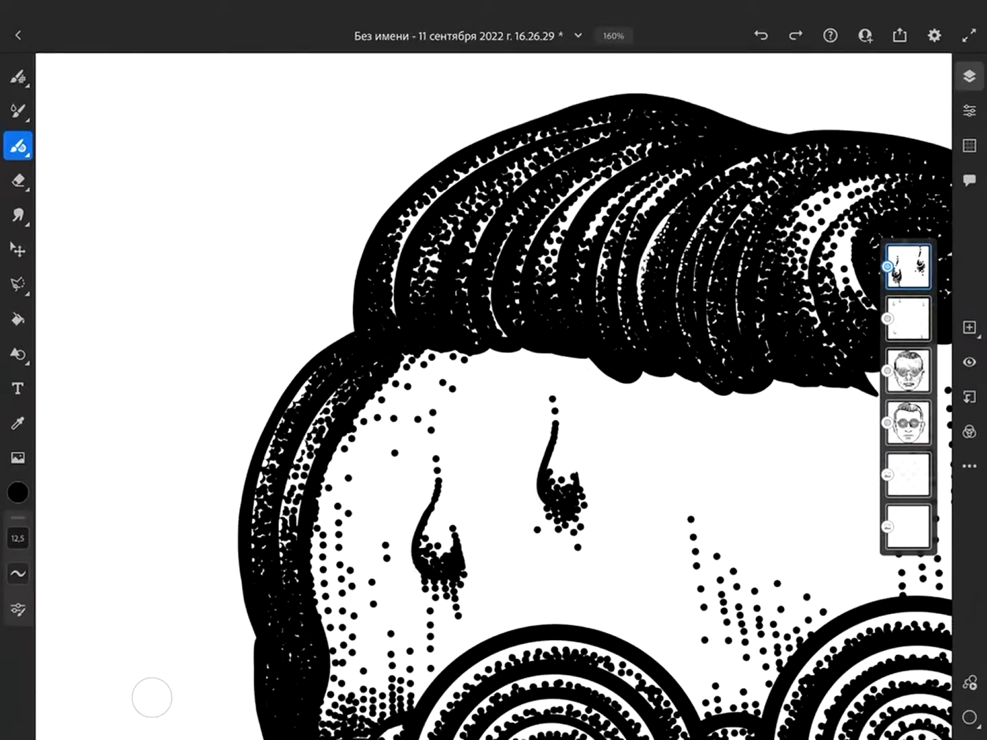
Step: Try erasing on the drop-outline layer, undo the accidental erasure, and reselect the top dot layer
key(e)
scroll(494, 395, up, 5)
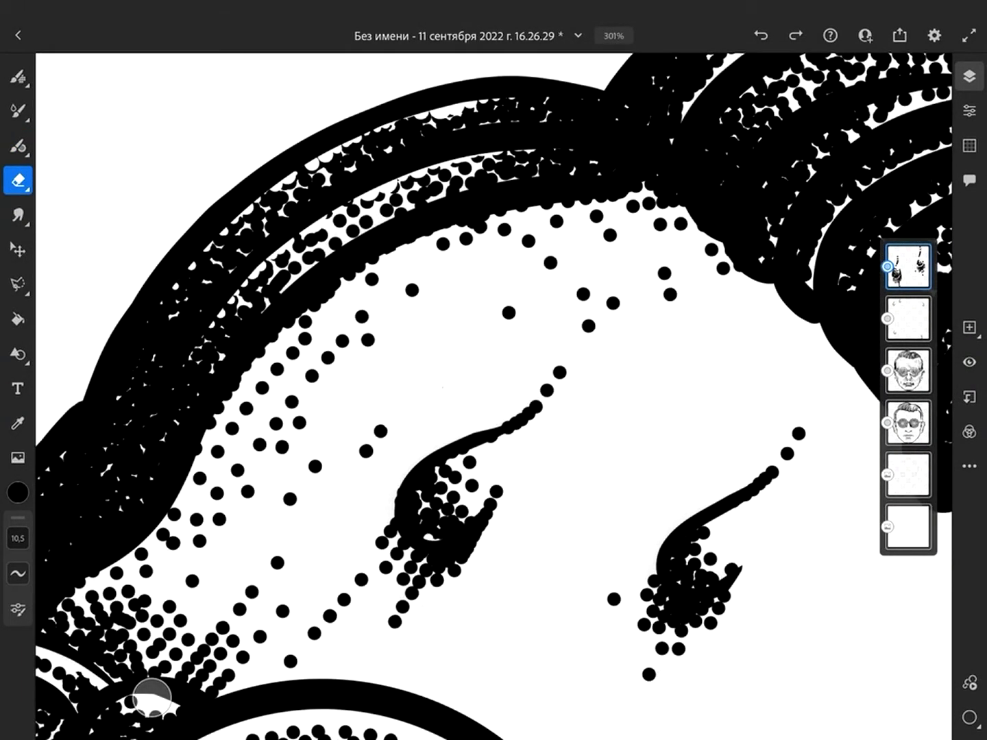
scroll(493, 396, down, 4)
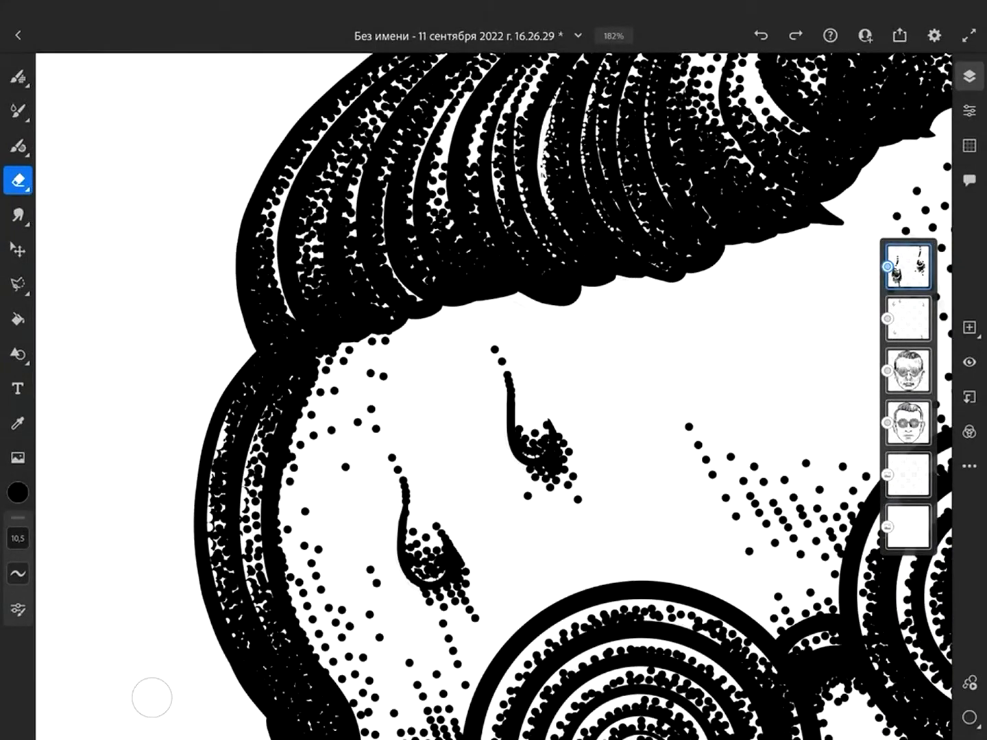
scroll(493, 396, down, 3)
click(908, 318)
scroll(495, 395, up, 5)
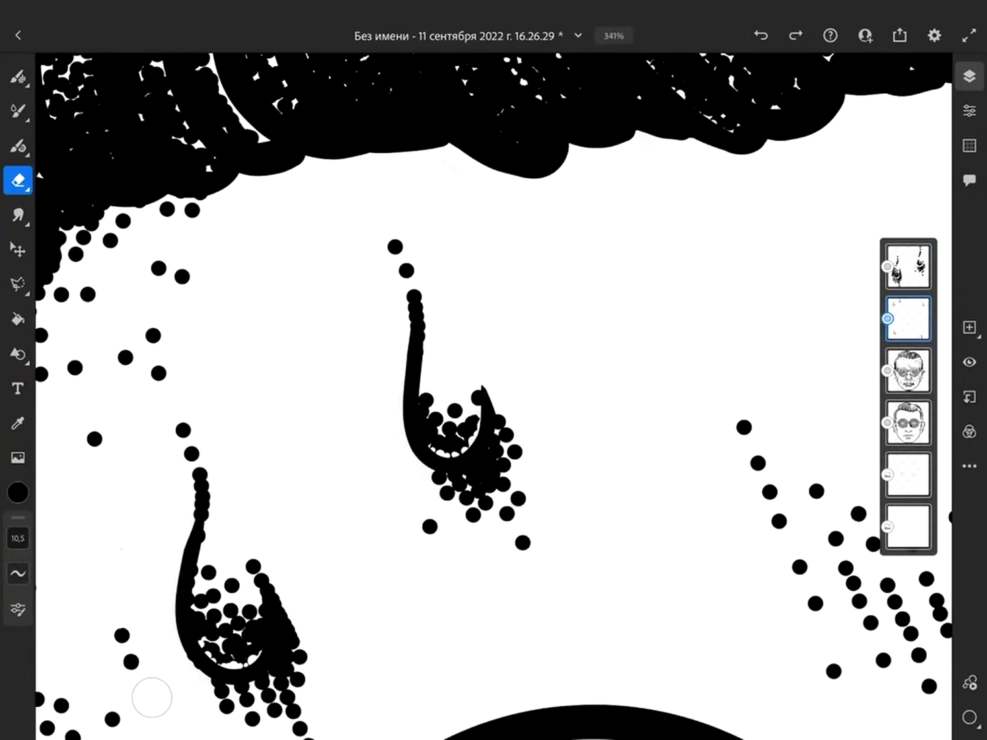
scroll(494, 395, down, 1)
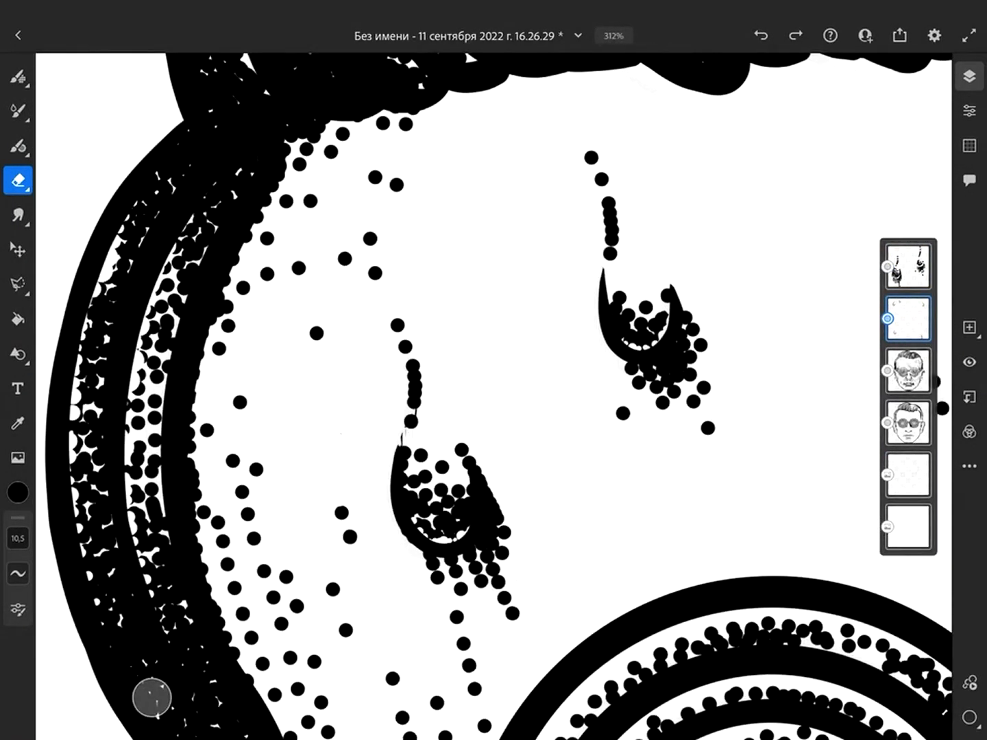
scroll(495, 395, down, 4)
scroll(493, 395, up, 3)
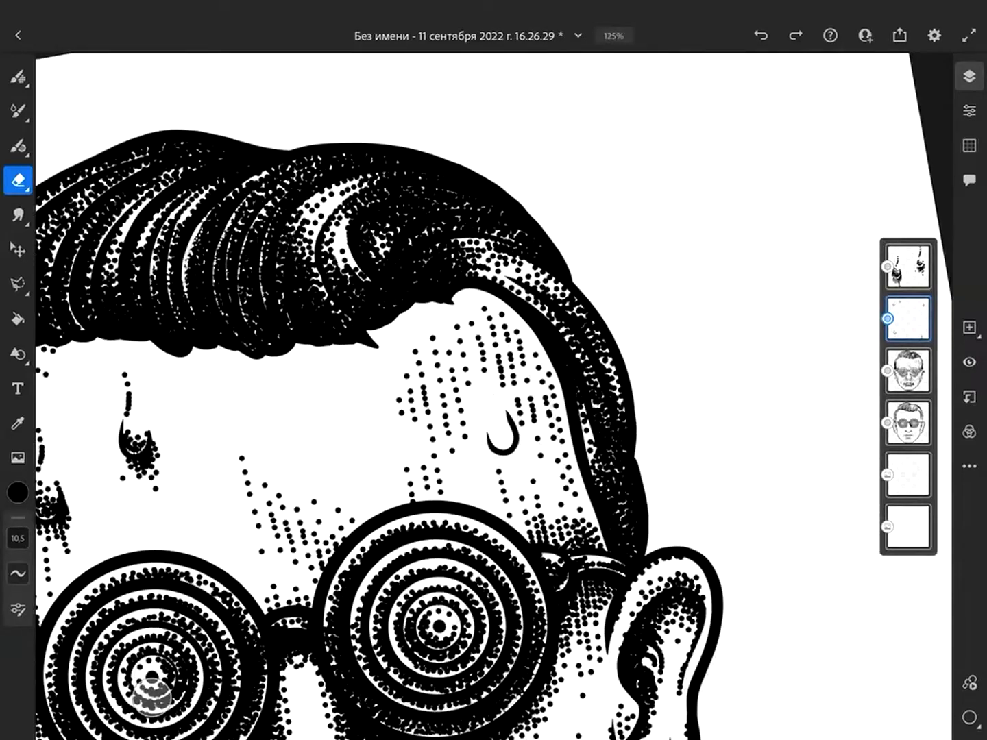
scroll(494, 395, down, 3)
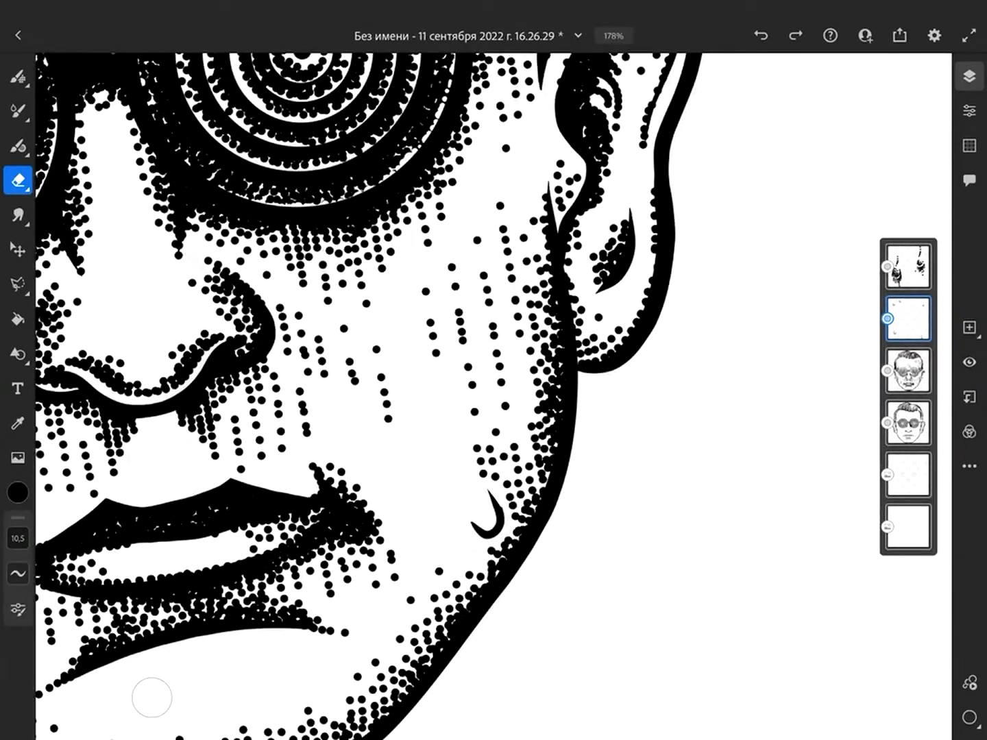
scroll(494, 396, up, 2)
drag(451, 411, 447, 456)
key(ctrl+z)
scroll(494, 395, down, 3)
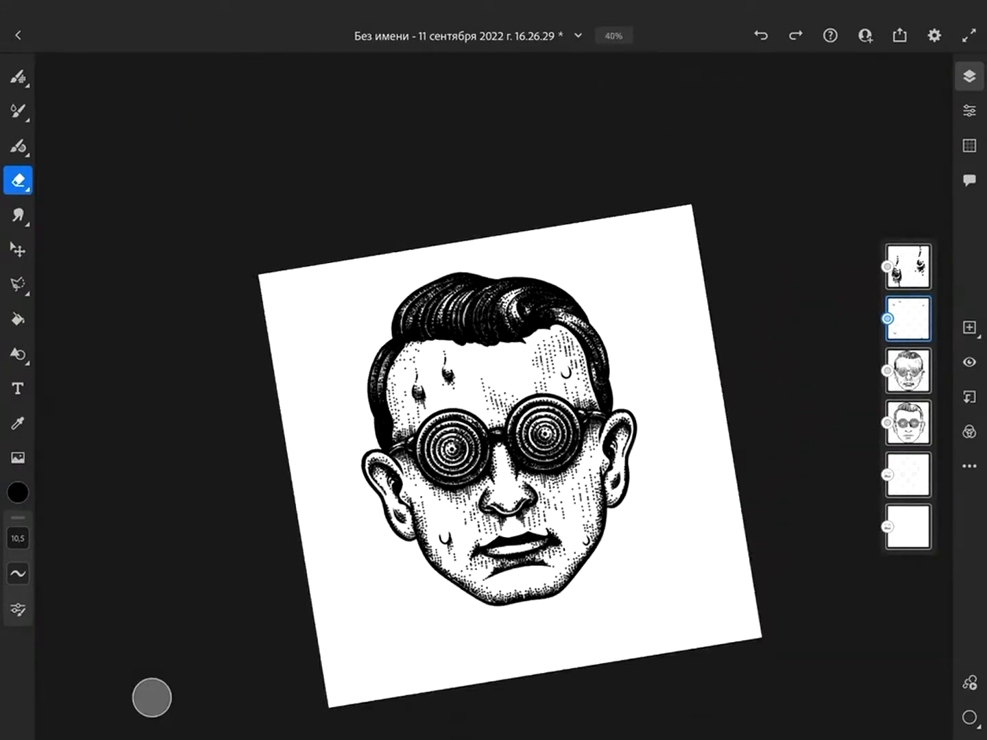
scroll(493, 395, up, 2)
scroll(494, 395, down, 1)
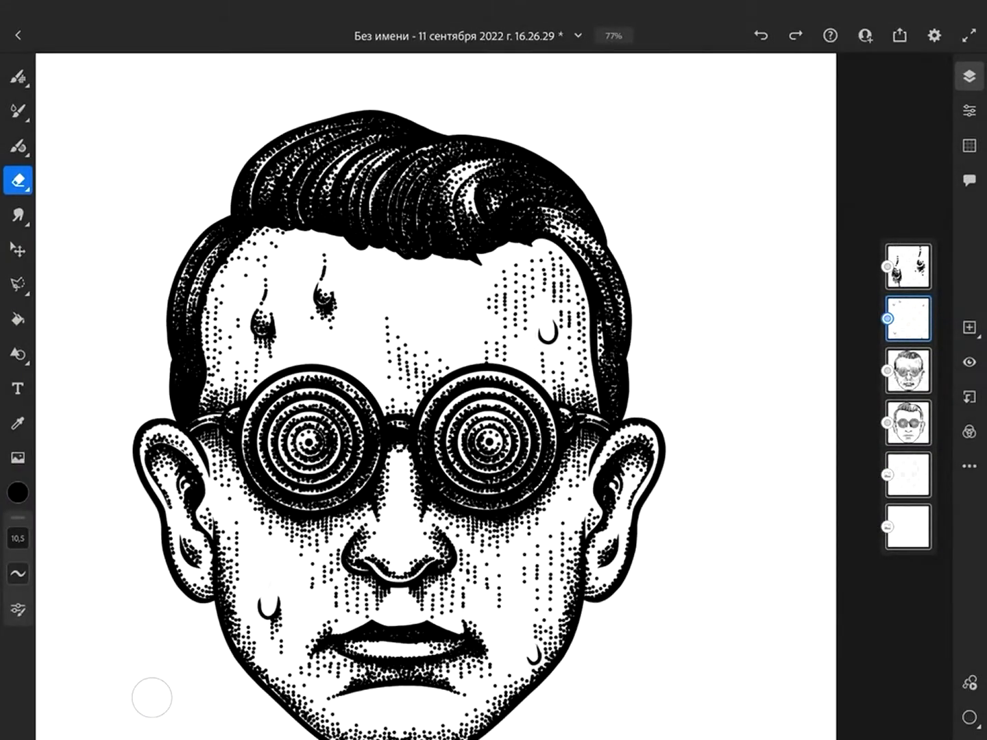
click(908, 266)
Step: Stipple dots around, above, below and along the tail of the right forehead droplet
click(18, 145)
scroll(494, 396, up, 5)
mouse_move(442, 408)
mouse_down()
mouse_move(461, 453)
mouse_move(492, 405)
mouse_move(473, 417)
mouse_up()
drag(474, 370, 490, 409)
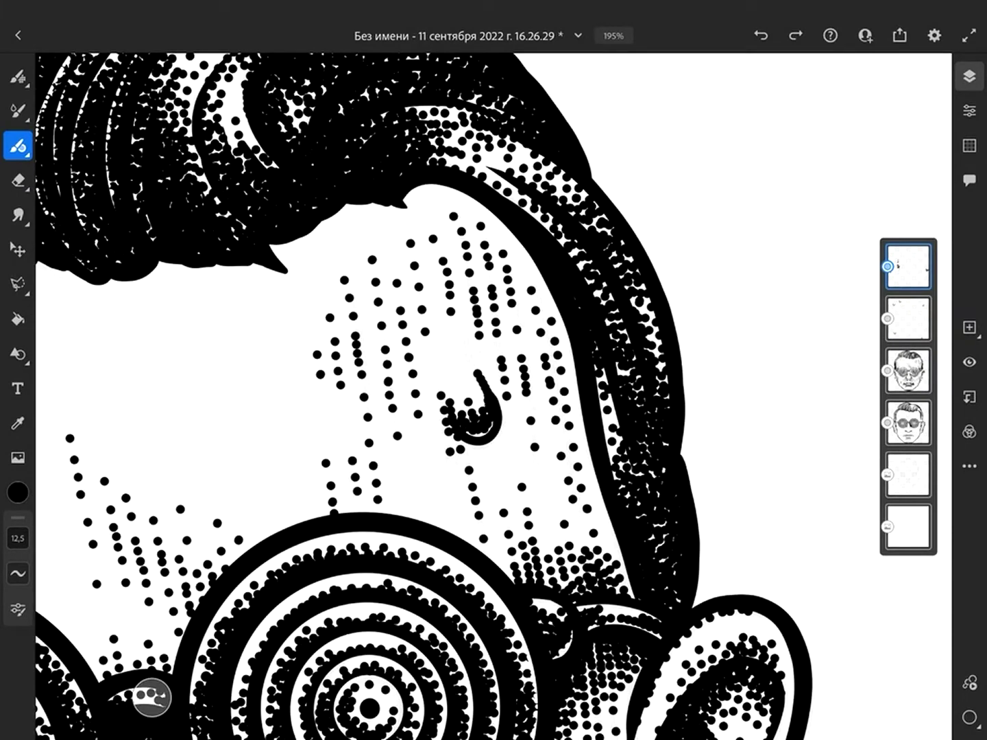
drag(460, 328, 473, 367)
mouse_move(470, 452)
mouse_down()
mouse_move(487, 492)
mouse_move(490, 473)
mouse_up()
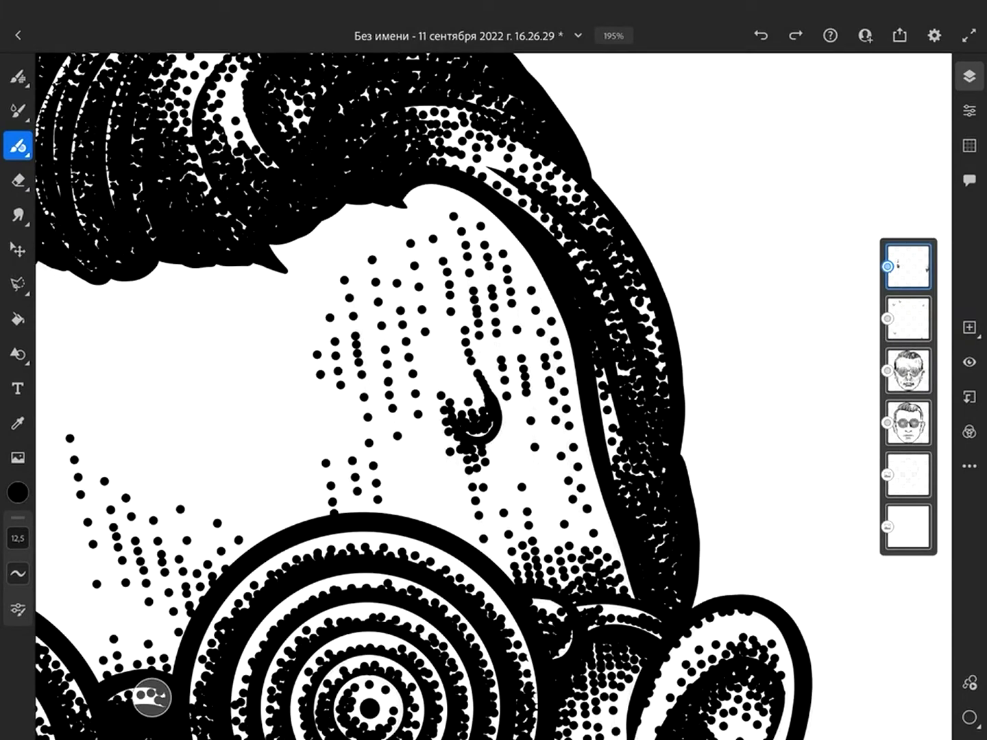
Step: Stipple dots along, inside and below the cheek sweat drop
scroll(494, 396, down, 2)
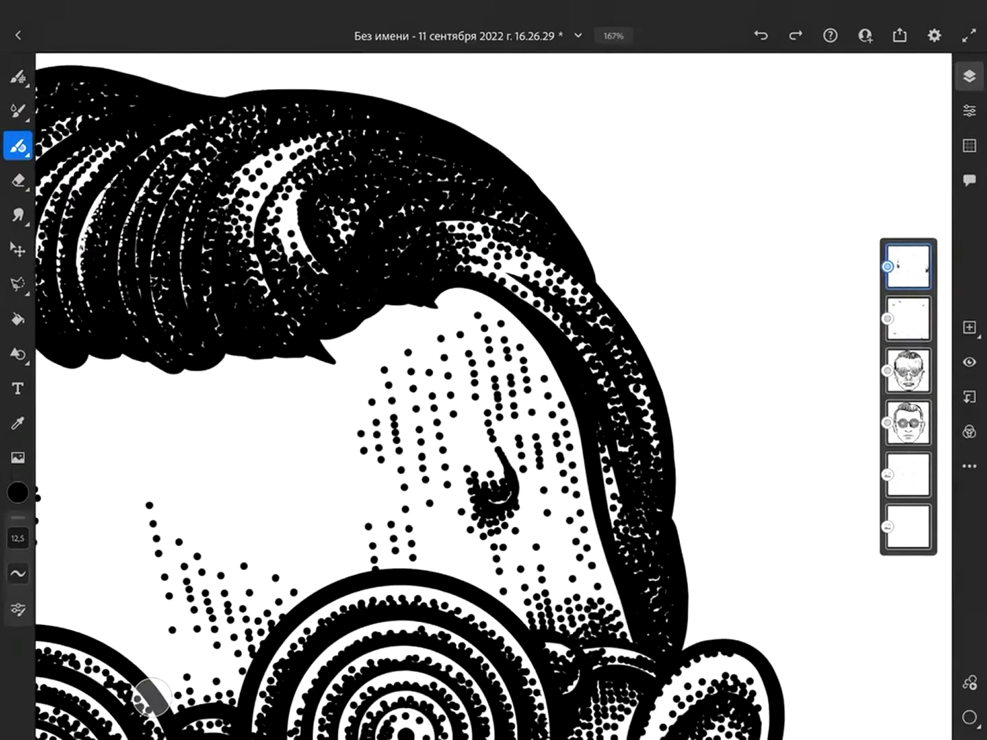
scroll(494, 396, down, 5)
scroll(494, 396, up, 5)
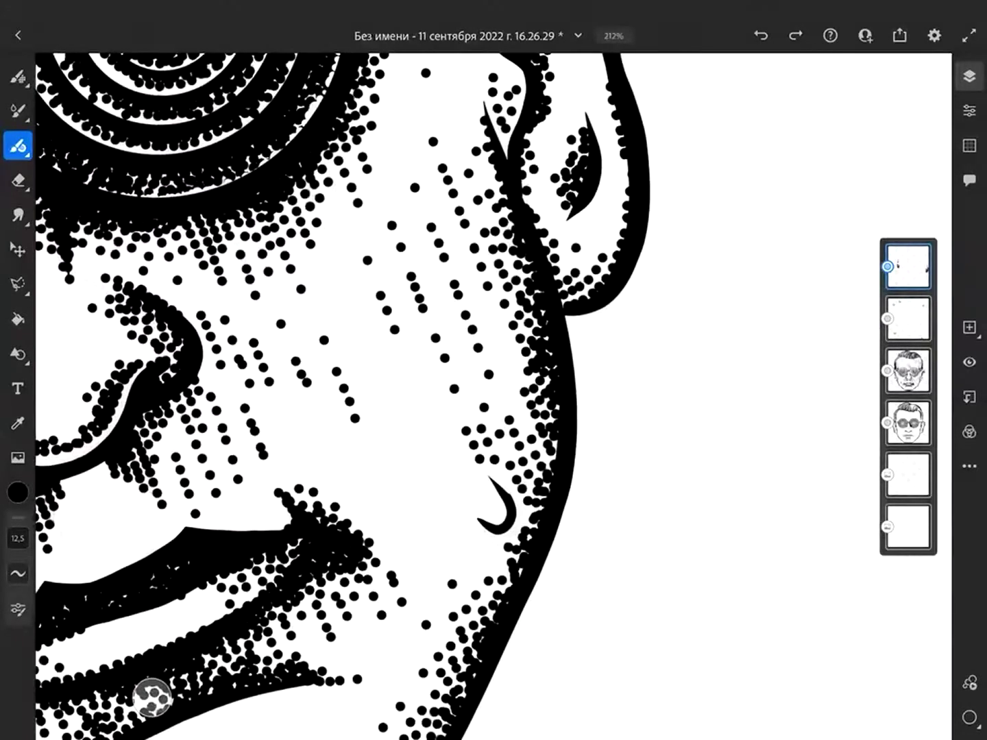
drag(511, 541, 461, 447)
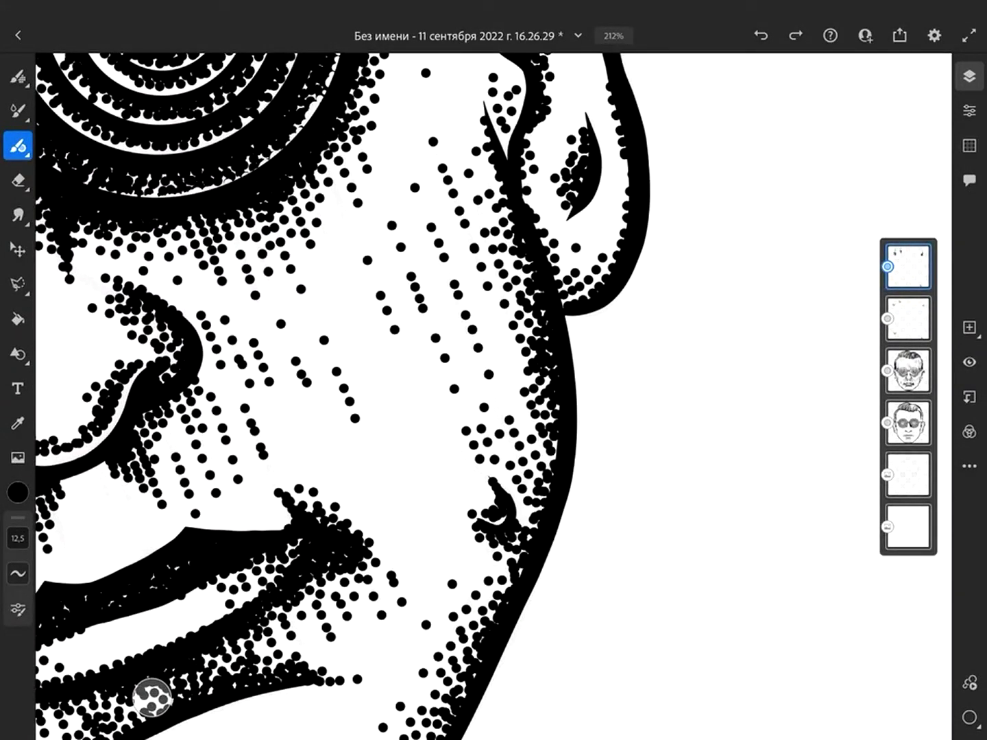
scroll(493, 395, down, 5)
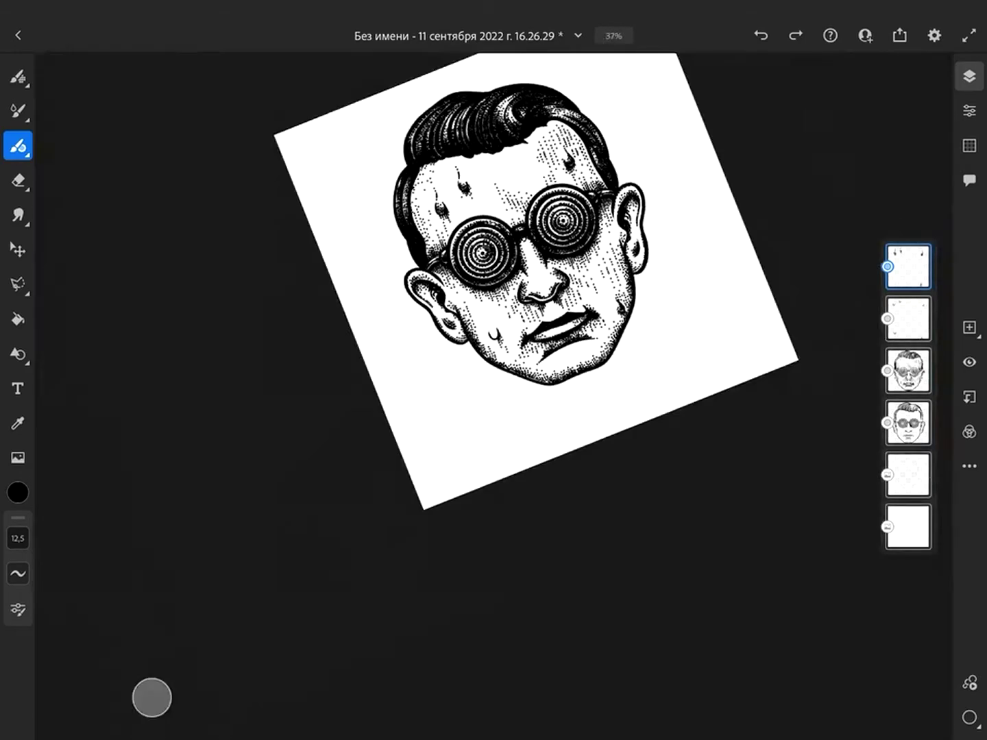
scroll(493, 396, up, 3)
scroll(494, 396, up, 3)
mouse_move(404, 460)
mouse_down()
mouse_move(428, 478)
mouse_move(392, 435)
mouse_move(416, 380)
mouse_up()
scroll(493, 395, down, 5)
scroll(494, 396, up, 5)
drag(453, 507, 462, 472)
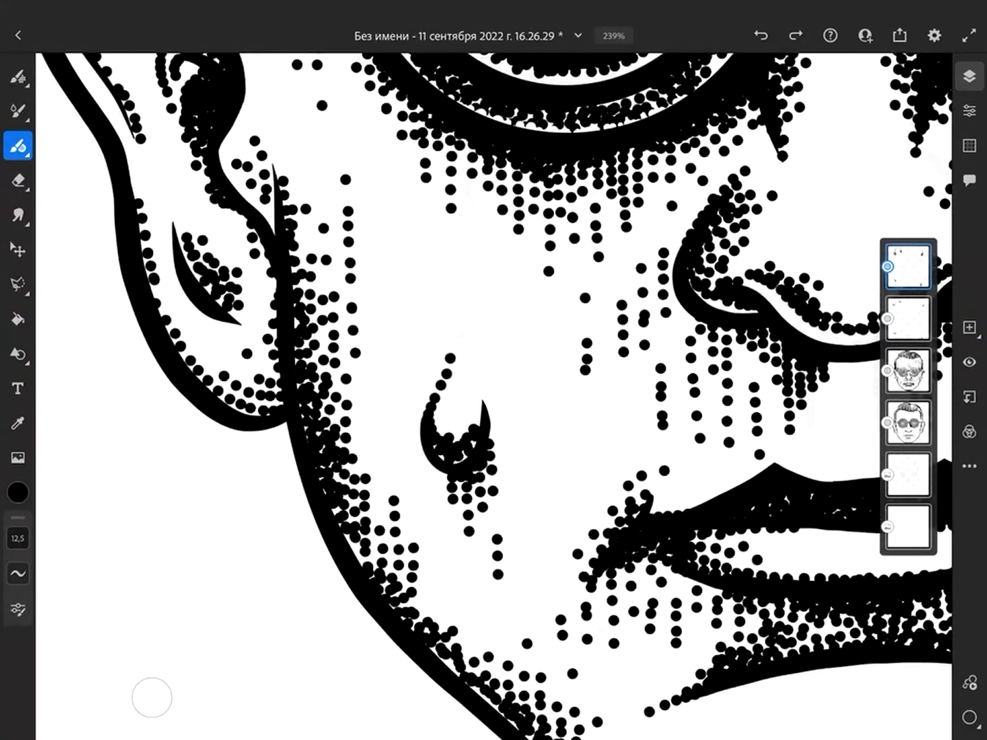
scroll(493, 395, down, 5)
scroll(494, 395, up, 5)
Step: Erase the dots inside the left forehead drop, then re-stipple inside and above it
click(18, 181)
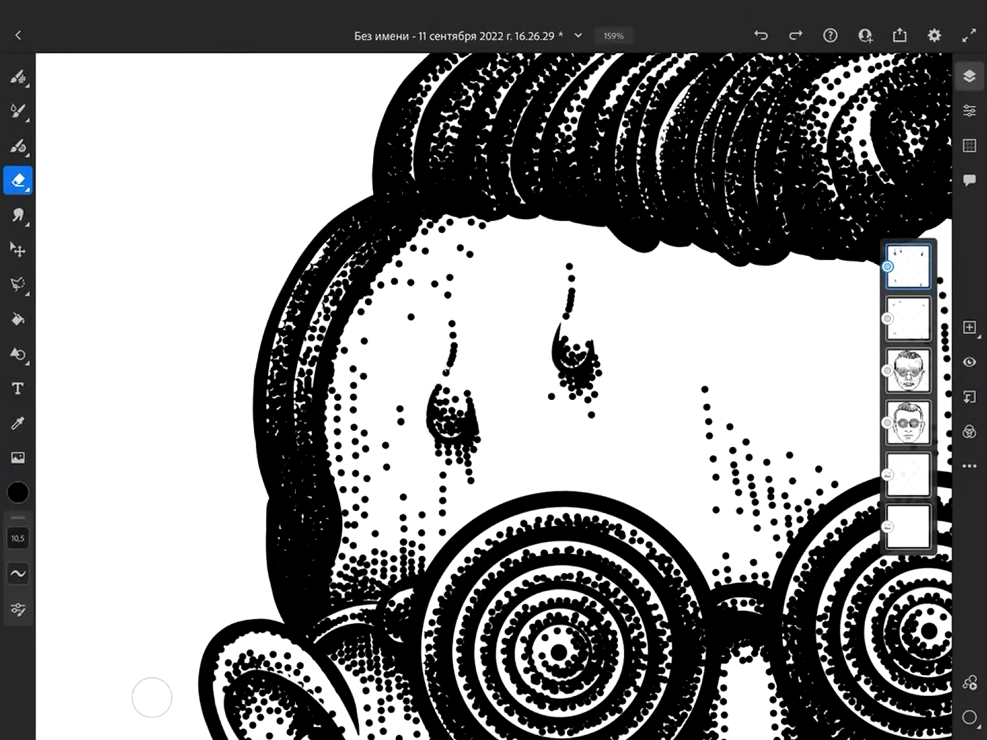
mouse_move(449, 342)
mouse_down()
mouse_move(445, 459)
mouse_move(472, 394)
mouse_up()
click(908, 319)
click(908, 267)
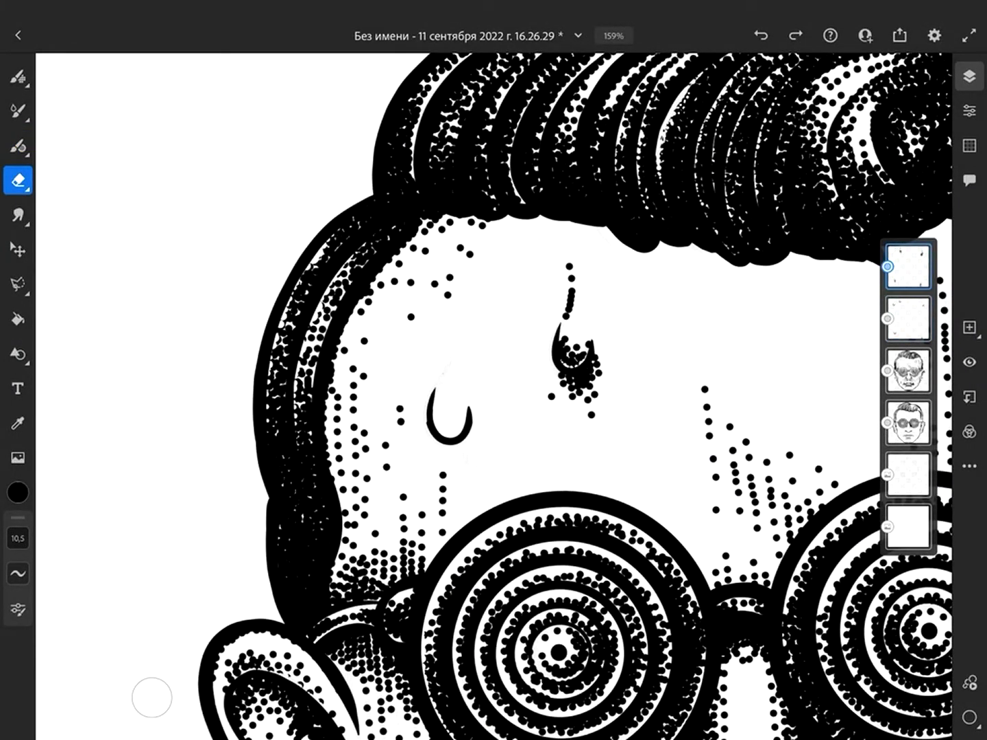
click(18, 146)
scroll(494, 386, up, 5)
mouse_move(326, 461)
mouse_down()
mouse_move(336, 486)
mouse_move(386, 479)
mouse_move(428, 422)
mouse_up()
mouse_move(301, 493)
mouse_down()
mouse_move(298, 453)
mouse_move(356, 315)
mouse_move(363, 270)
mouse_up()
Step: Scatter extra single dots around and beside the left forehead sweat drop
scroll(493, 396, down, 5)
scroll(493, 396, up, 5)
click(438, 453)
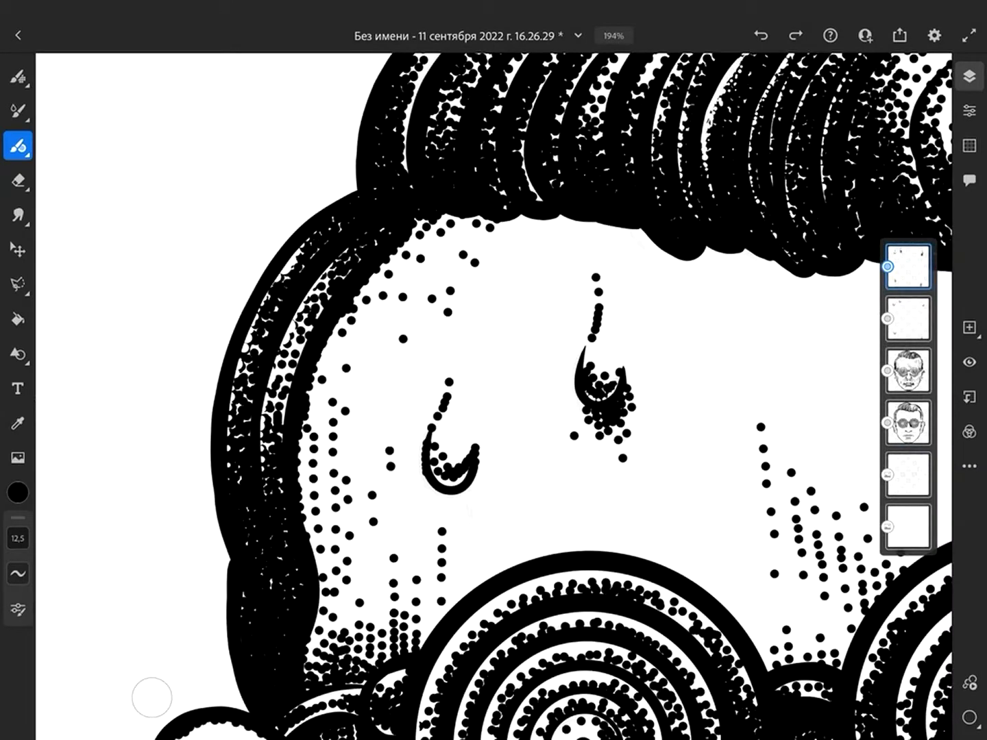
scroll(480, 357, up, 5)
click(390, 525)
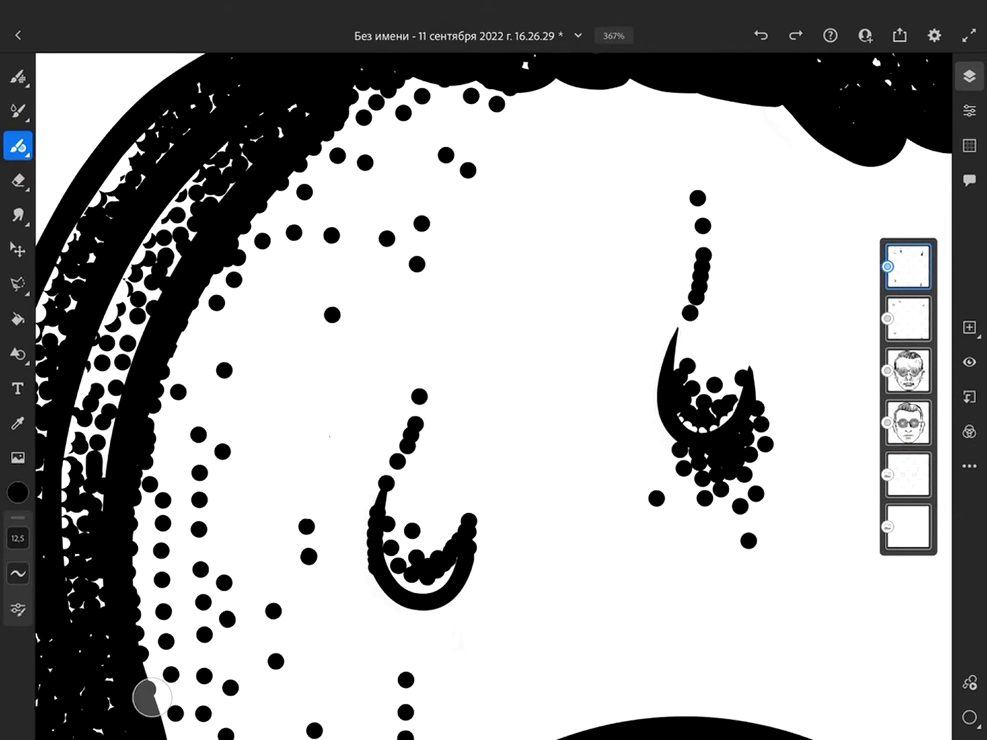
mouse_move(388, 538)
mouse_down()
mouse_move(422, 638)
mouse_move(466, 586)
mouse_up()
click(404, 558)
click(448, 572)
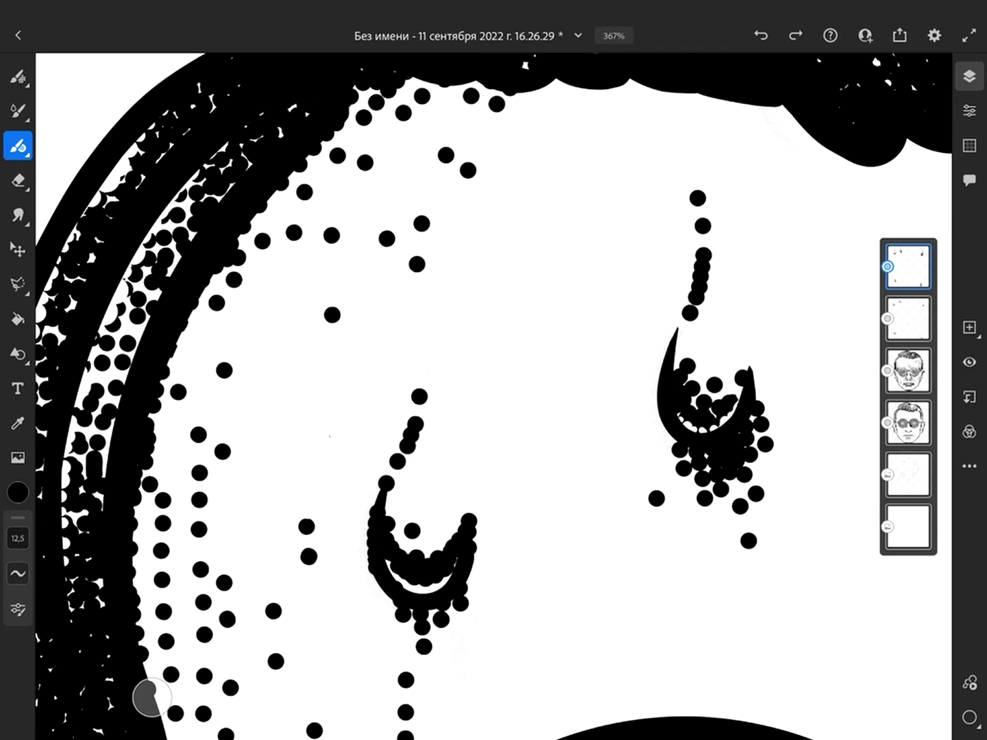
click(387, 565)
scroll(494, 396, down, 3)
click(420, 492)
click(390, 491)
click(382, 468)
Step: Erase the drip dots above the left forehead drop
scroll(494, 396, down, 5)
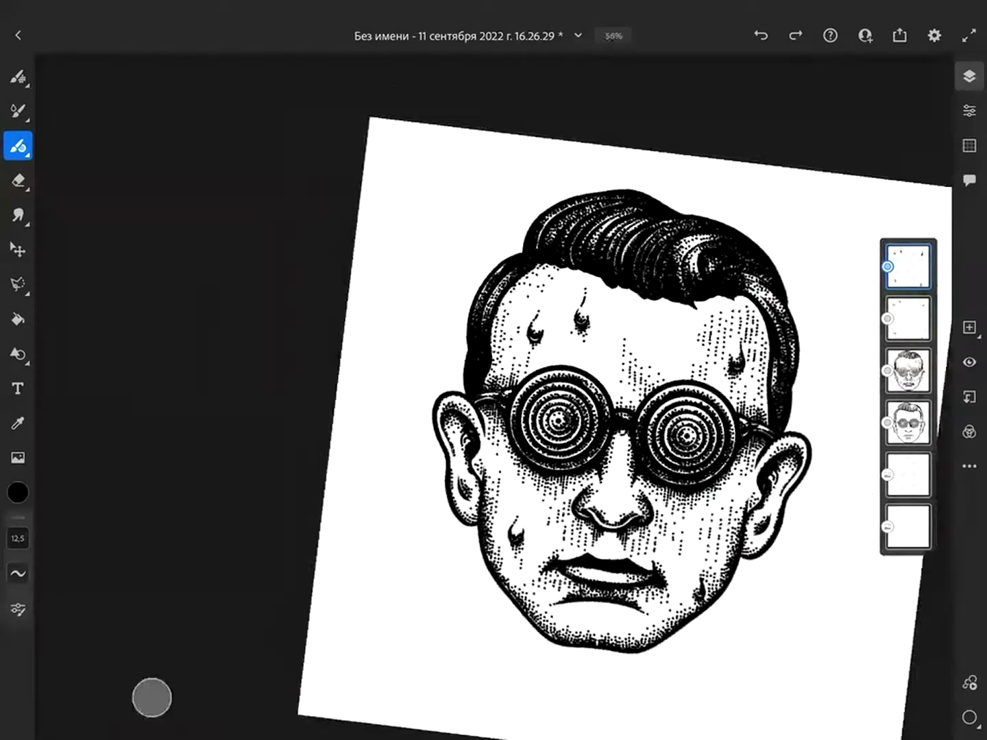
scroll(493, 395, up, 5)
scroll(493, 395, down, 5)
scroll(493, 395, up, 5)
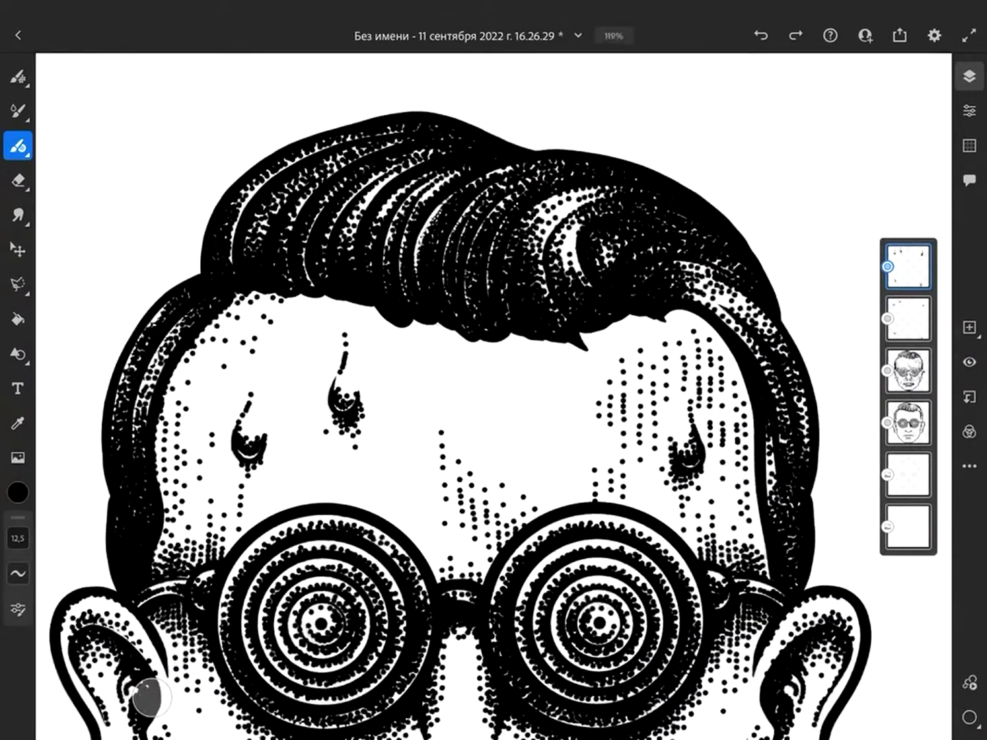
key(e)
scroll(493, 395, up, 3)
mouse_move(272, 373)
mouse_down()
mouse_move(261, 418)
mouse_move(271, 494)
mouse_move(305, 528)
mouse_up()
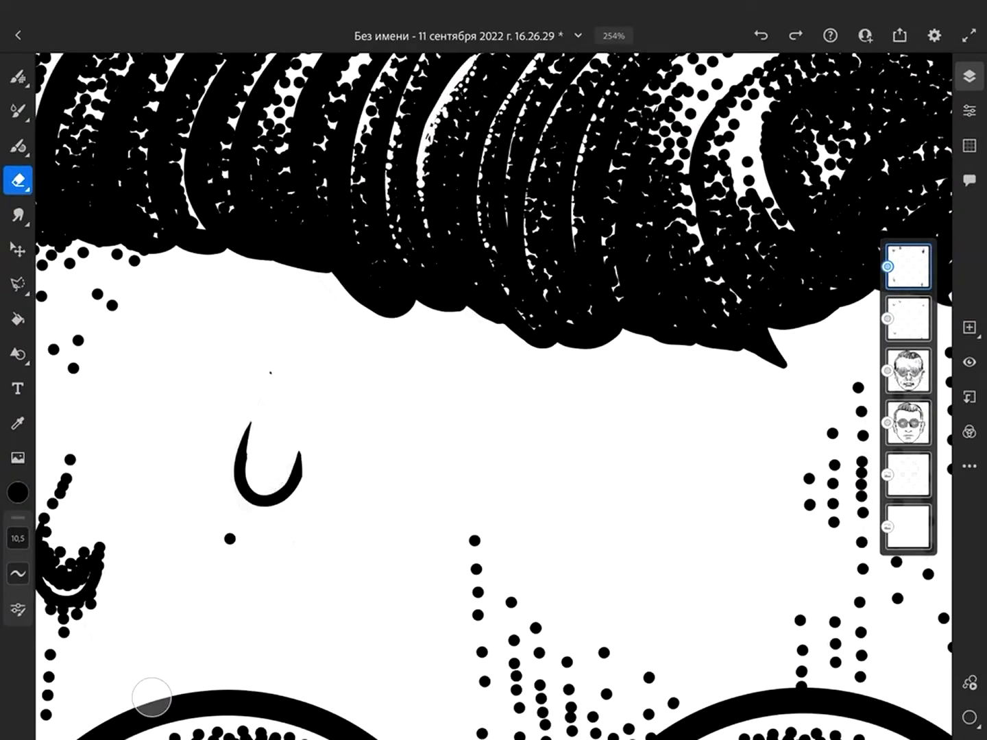
Step: On the top layer, stipple a dotted trail rising above the drop
click(909, 318)
scroll(493, 395, down, 5)
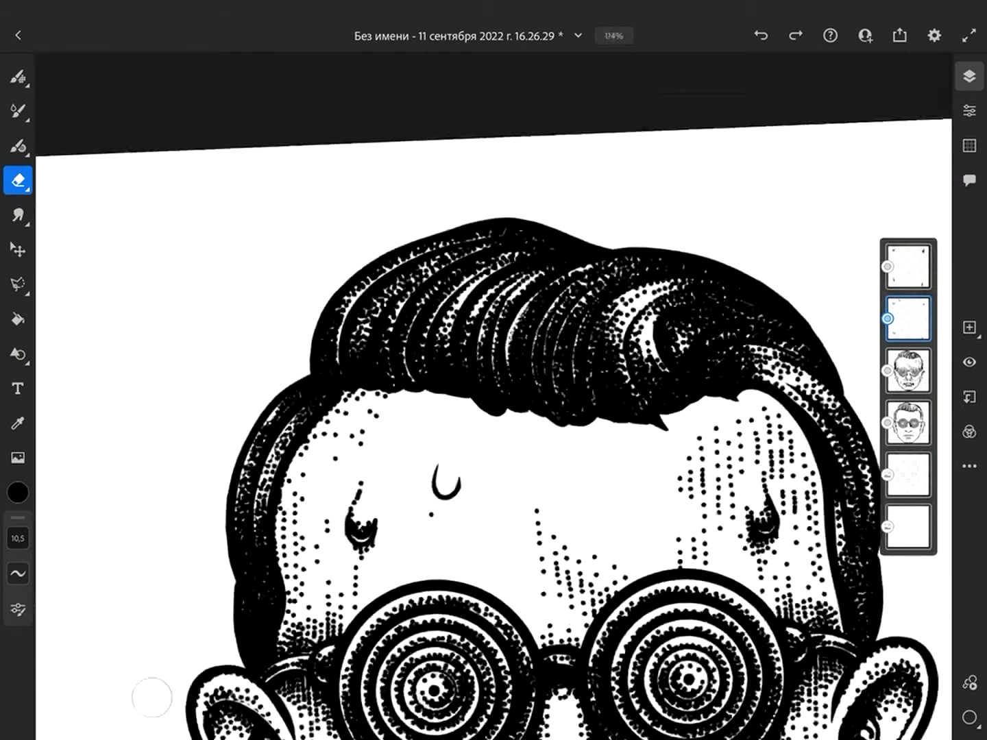
scroll(495, 395, up, 3)
click(908, 267)
click(18, 144)
scroll(493, 396, up, 3)
mouse_move(368, 343)
mouse_down()
mouse_move(345, 422)
mouse_move(377, 483)
mouse_move(347, 453)
mouse_move(398, 453)
mouse_move(364, 490)
mouse_move(367, 551)
mouse_move(404, 544)
mouse_up()
Step: Erase the central drop's upper stem and right side, then redraw it as a hooked drop
scroll(493, 396, down, 5)
scroll(493, 396, up, 4)
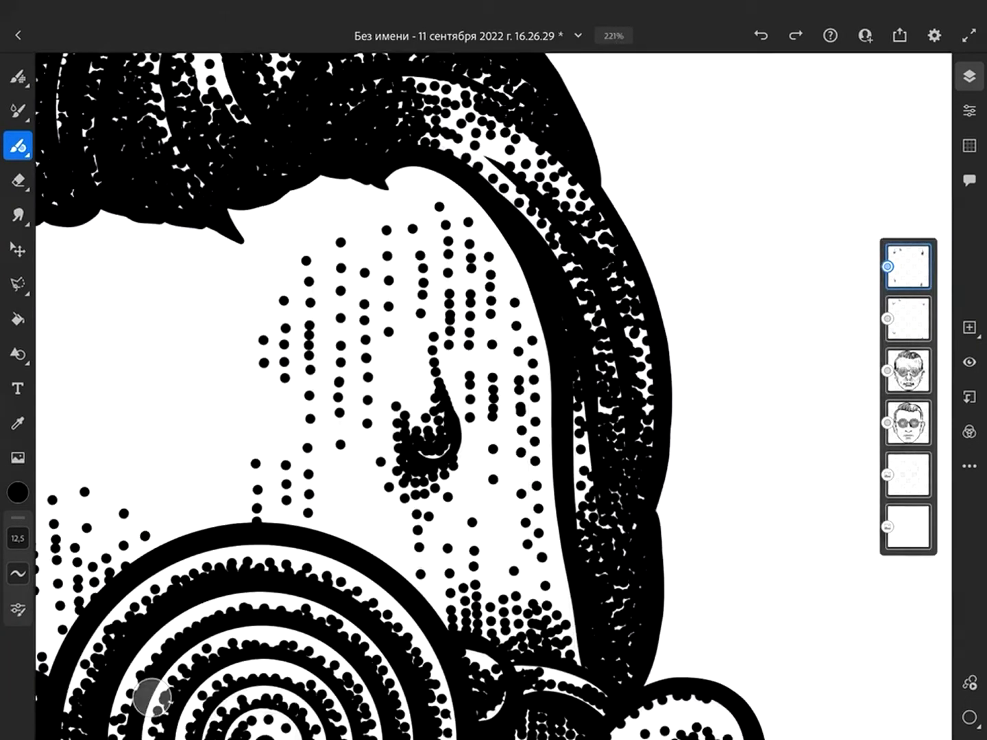
key(e)
drag(439, 359, 435, 337)
mouse_move(439, 449)
mouse_down()
mouse_move(405, 415)
mouse_move(411, 432)
mouse_up()
click(18, 145)
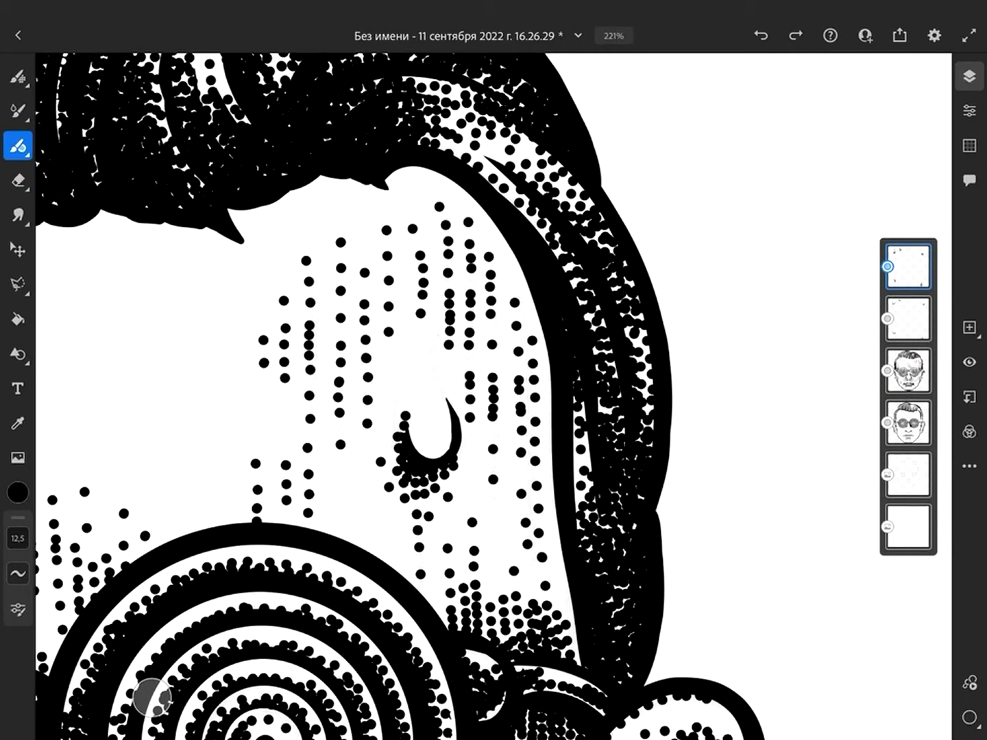
mouse_move(441, 387)
mouse_down()
mouse_move(458, 418)
mouse_move(444, 442)
mouse_move(453, 420)
mouse_up()
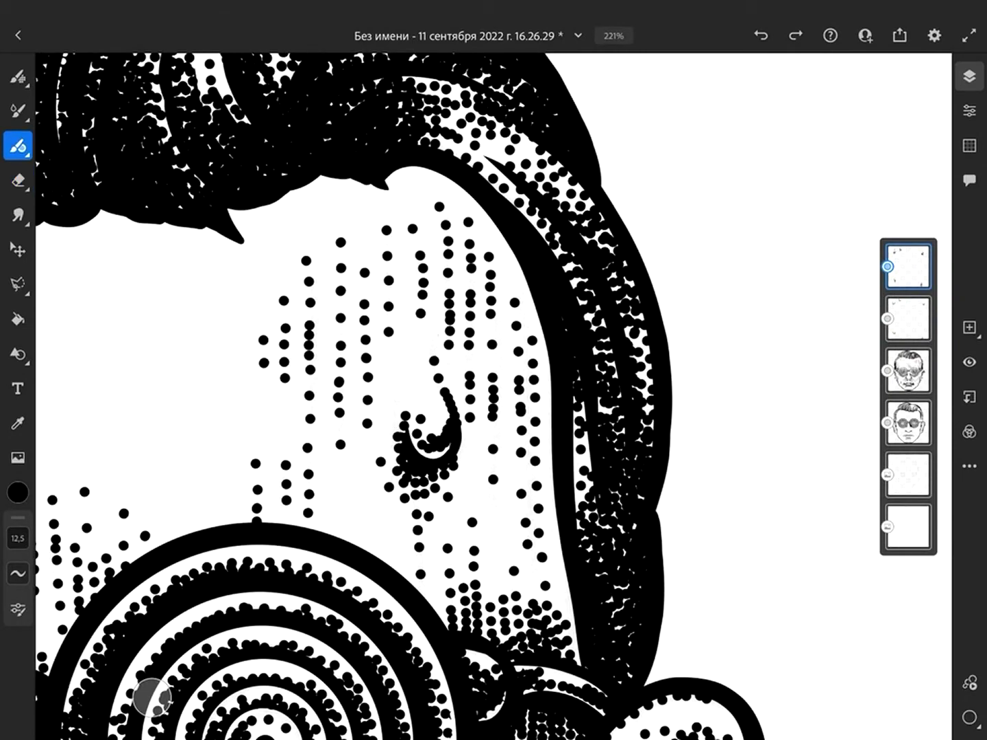
scroll(494, 395, down, 5)
scroll(494, 395, up, 4)
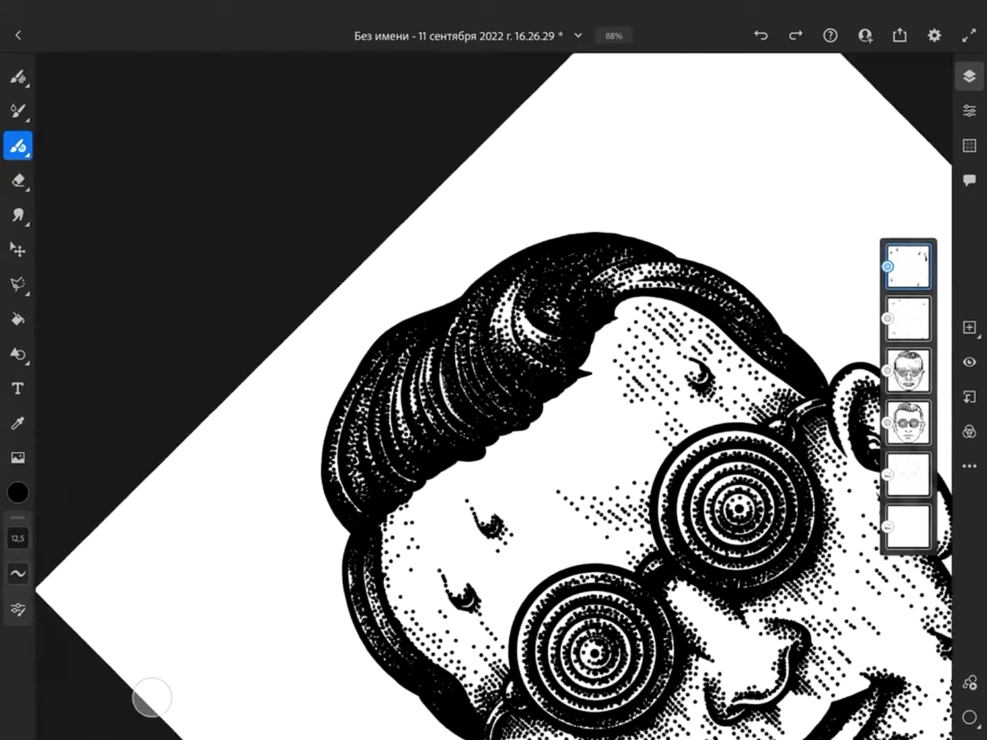
scroll(493, 396, up, 3)
Step: Select the third layer holding the face and zoom around to inspect the hair
click(18, 180)
click(908, 371)
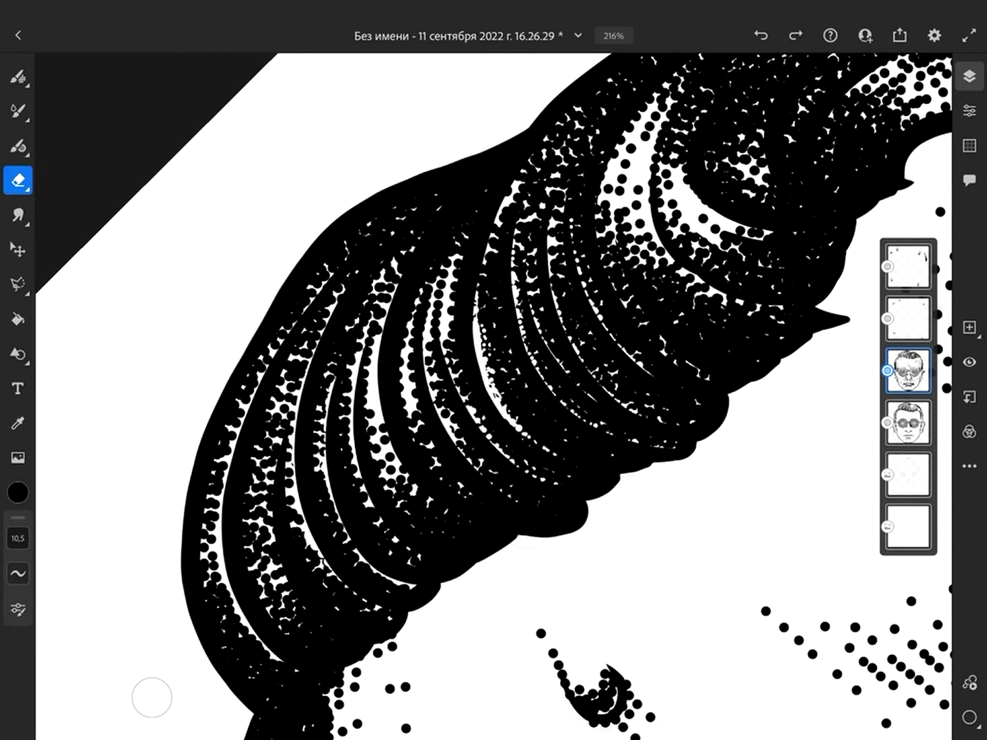
scroll(493, 396, up, 2)
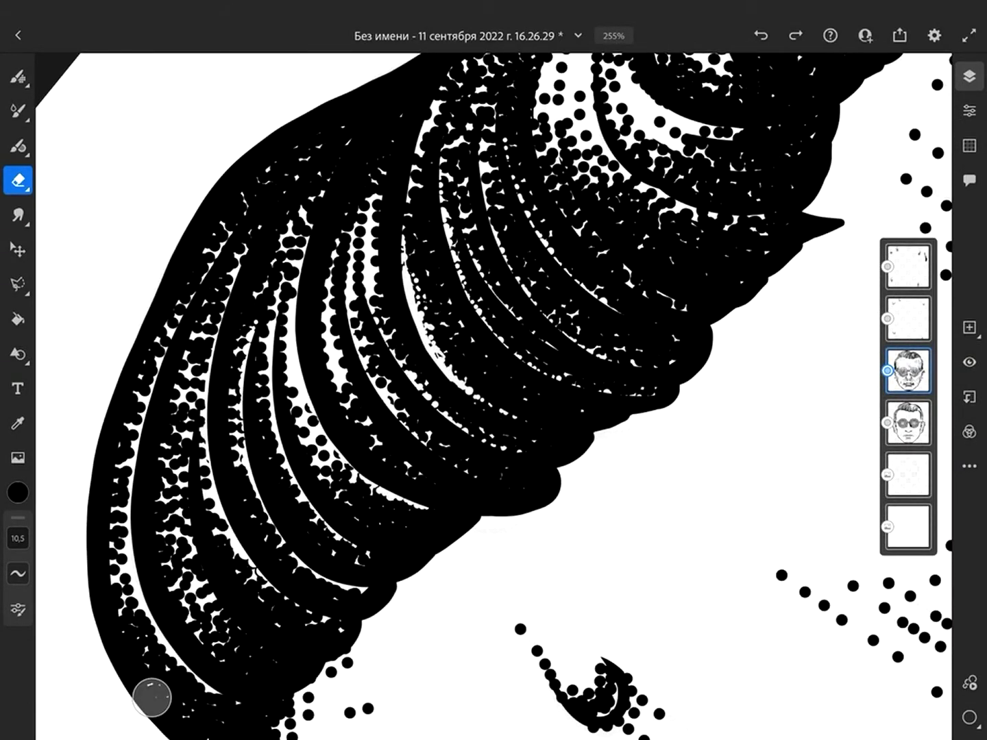
scroll(493, 396, down, 3)
scroll(493, 395, up, 3)
scroll(493, 396, up, 1)
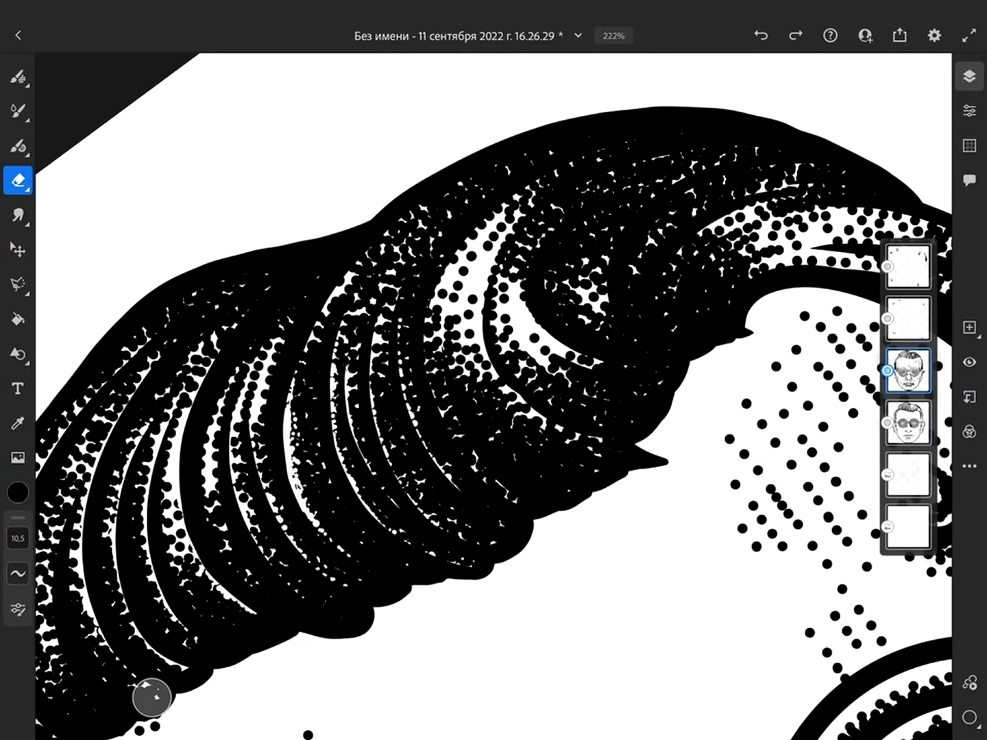
scroll(493, 395, down, 3)
scroll(493, 395, up, 4)
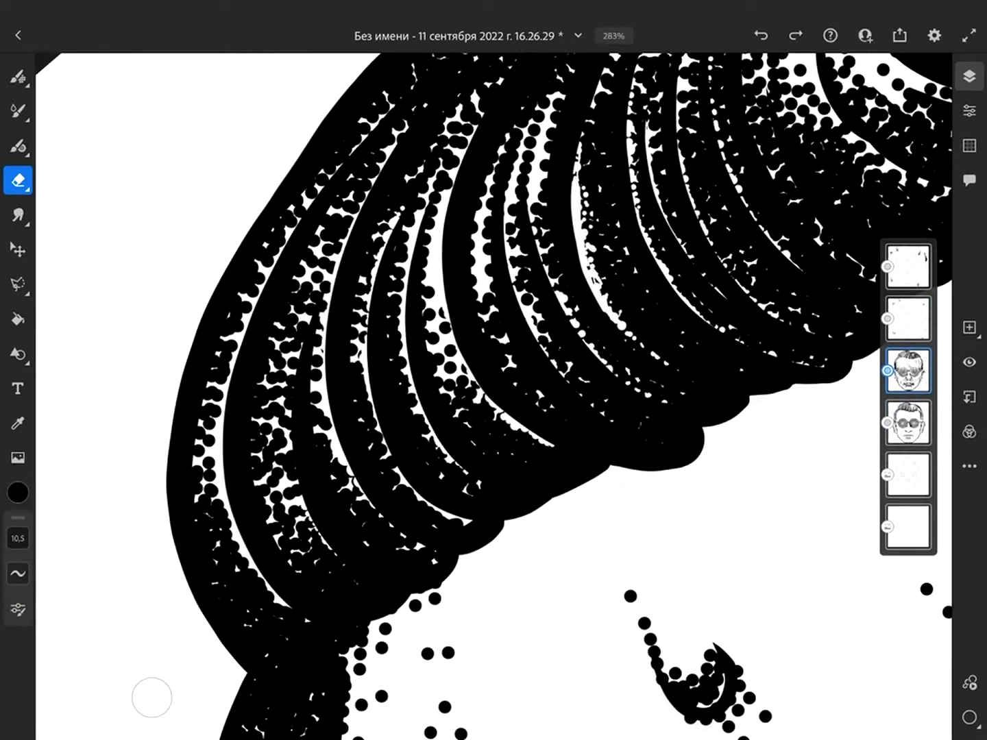
scroll(494, 395, down, 3)
scroll(494, 396, up, 3)
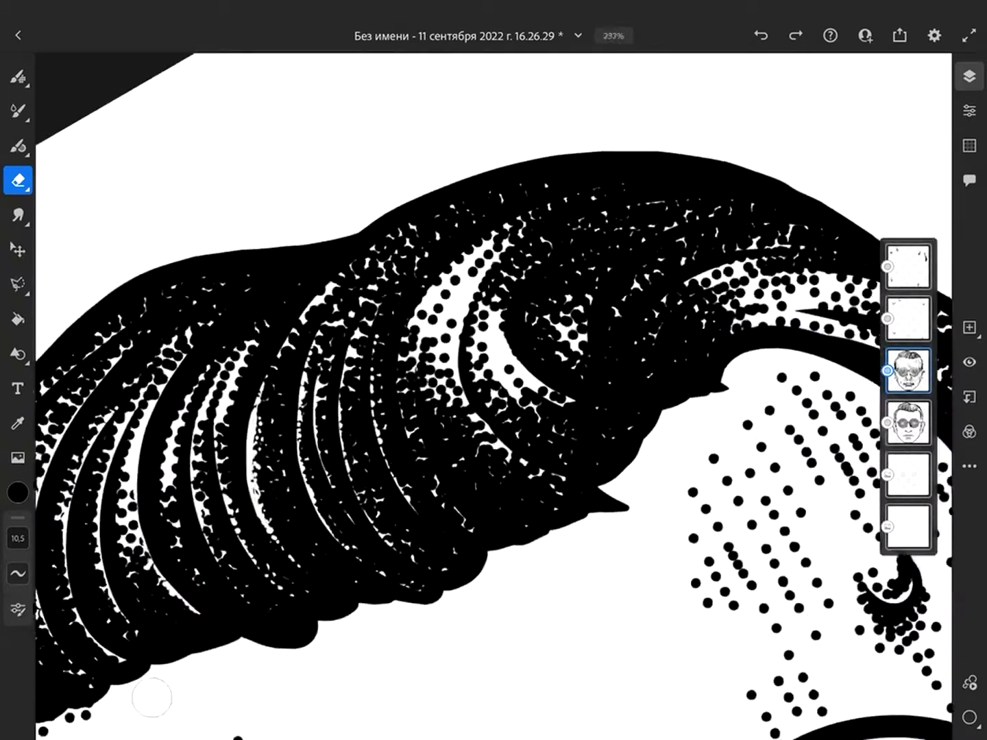
scroll(494, 395, up, 1)
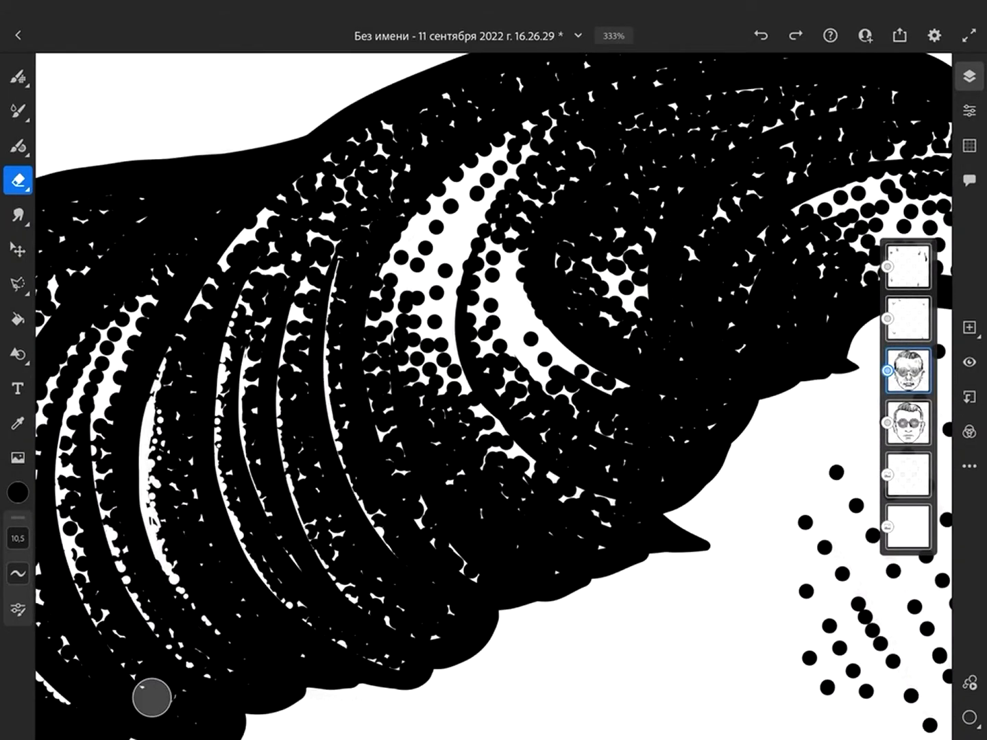
scroll(494, 396, down, 3)
scroll(494, 396, up, 2)
scroll(494, 396, down, 2)
scroll(494, 395, up, 1)
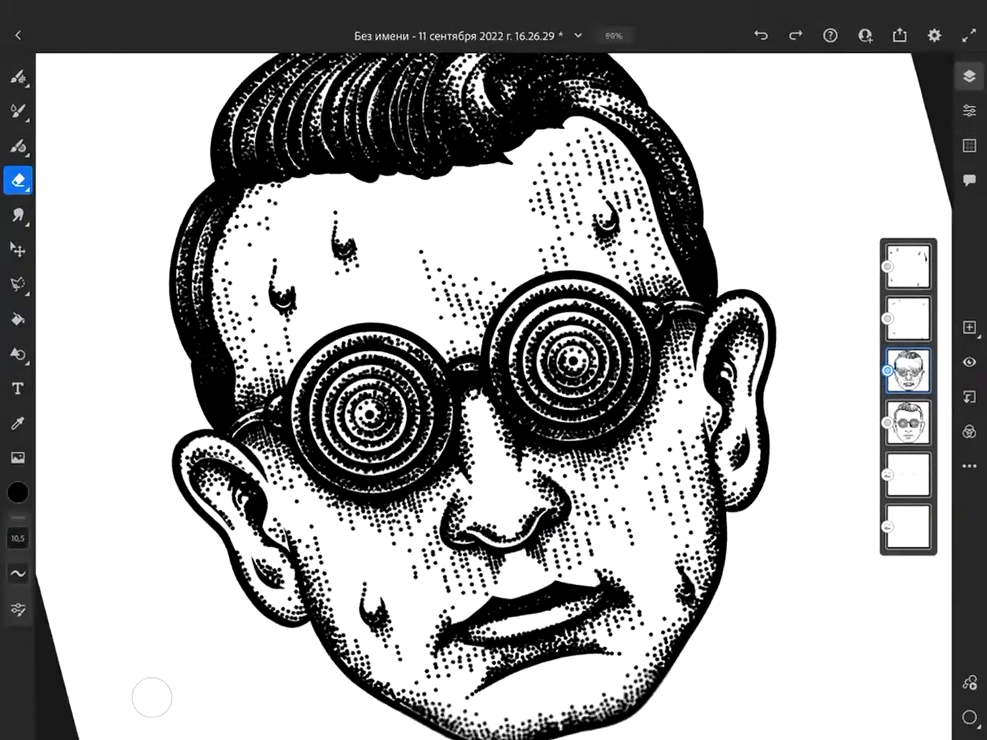
scroll(494, 395, up, 3)
scroll(494, 396, down, 2)
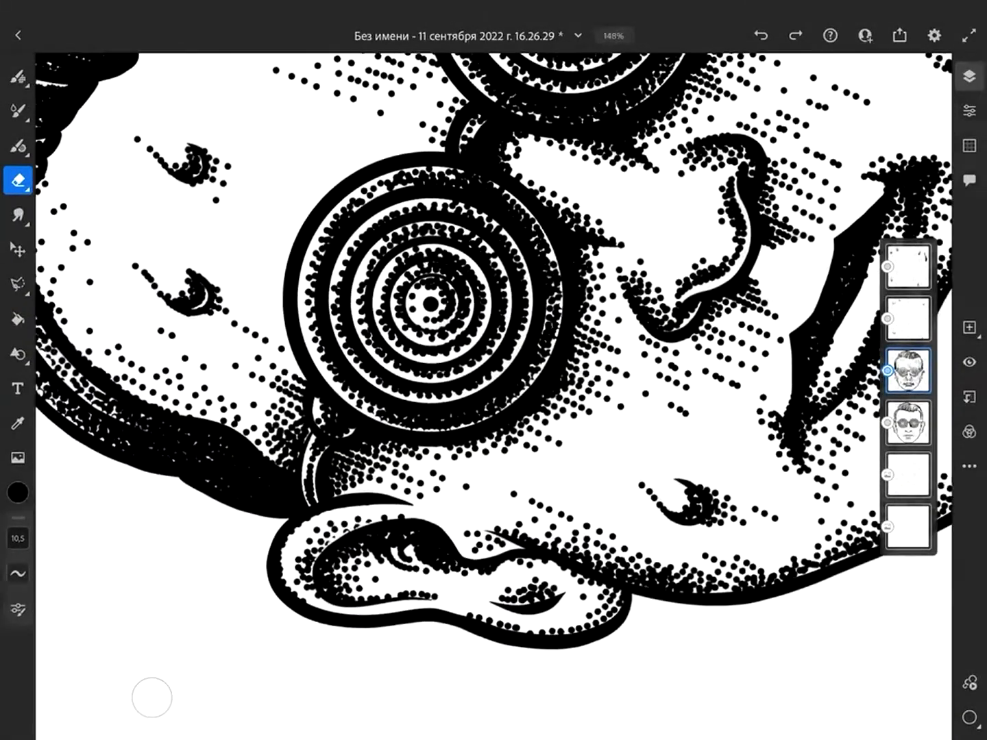
Step: Thicken the face's left contour line with a brush stroke
click(18, 146)
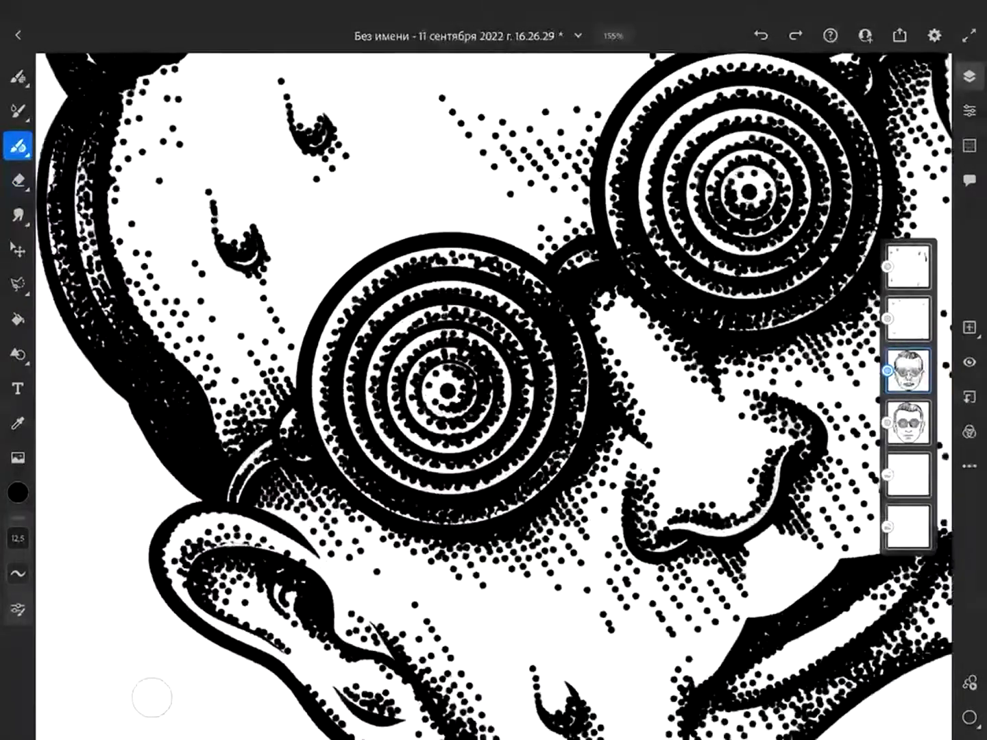
scroll(493, 395, down, 2)
scroll(494, 395, up, 2)
scroll(493, 395, down, 2)
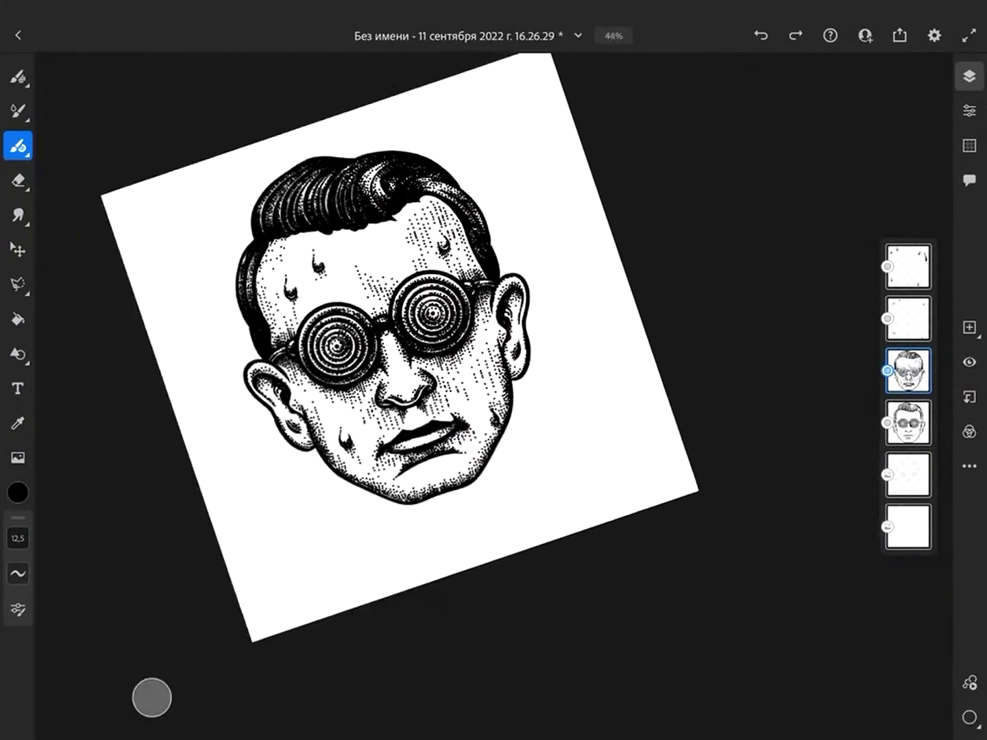
scroll(494, 395, up, 3)
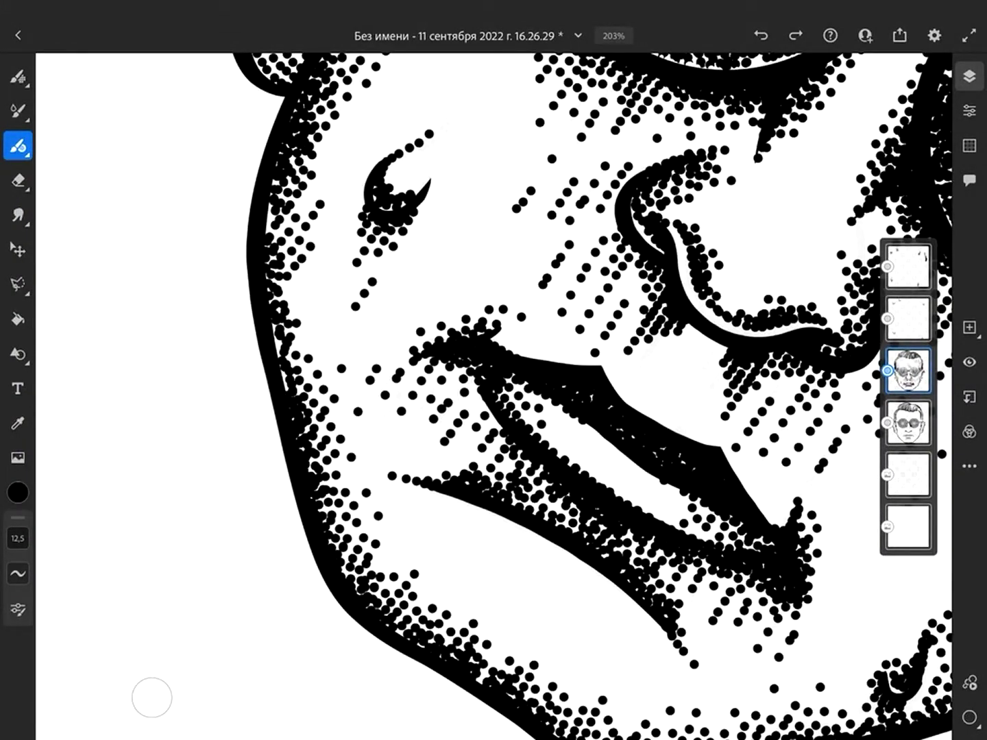
drag(283, 386, 268, 274)
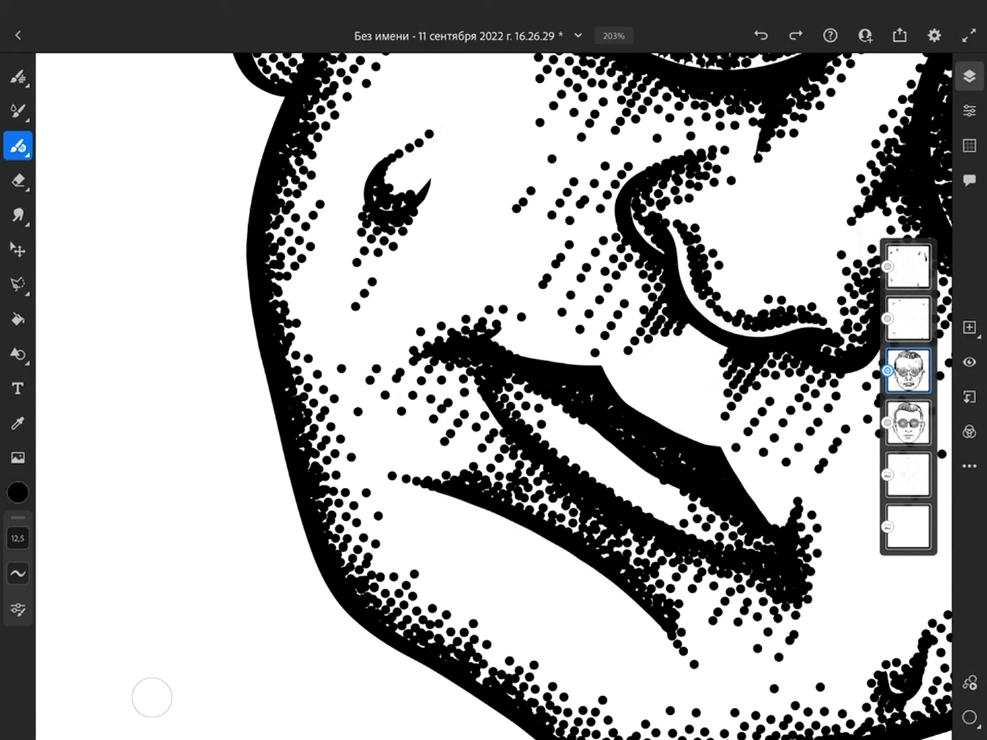
scroll(495, 395, down, 2)
scroll(493, 396, up, 2)
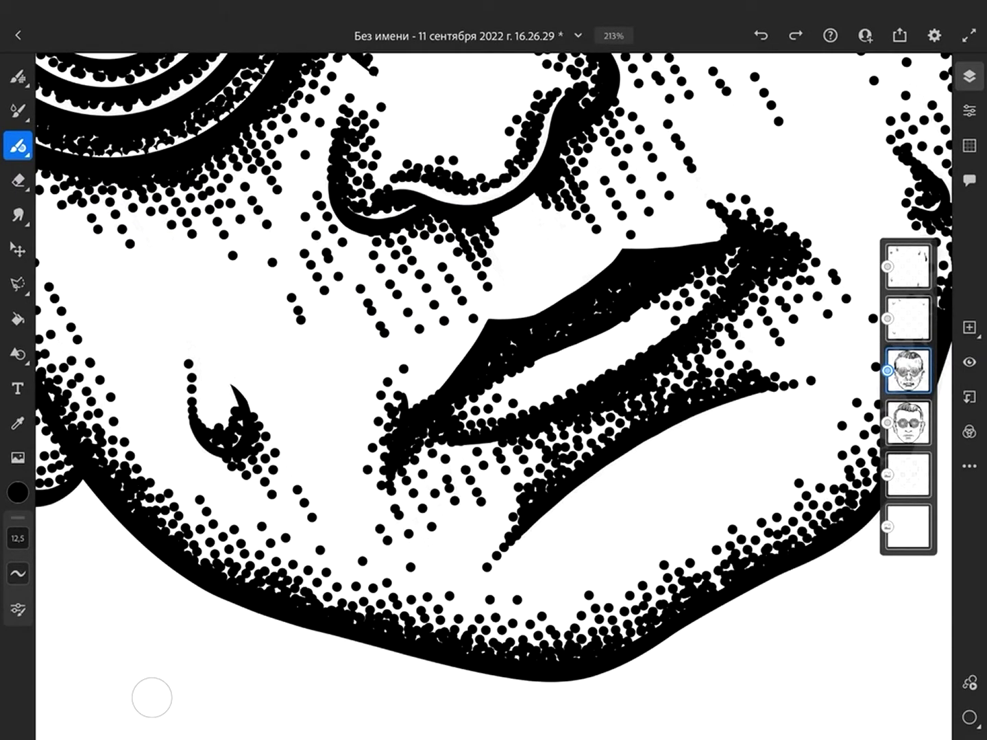
scroll(494, 395, down, 2)
scroll(493, 396, up, 2)
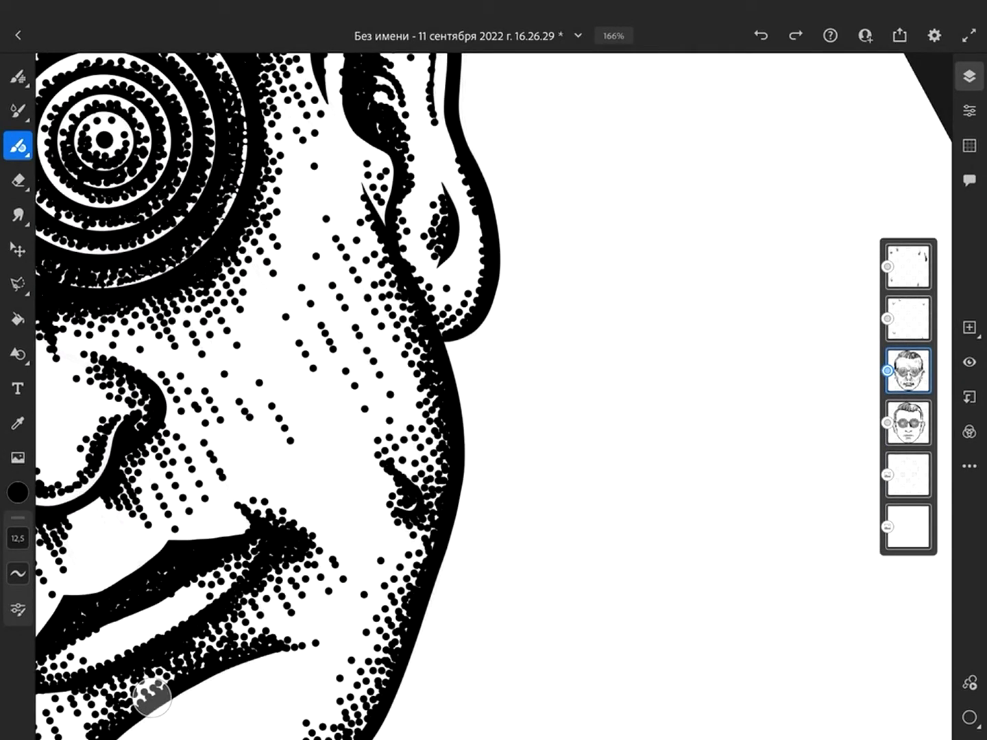
Step: Add four stipple dots along the right cheek edge
click(407, 566)
click(421, 555)
click(420, 538)
click(408, 531)
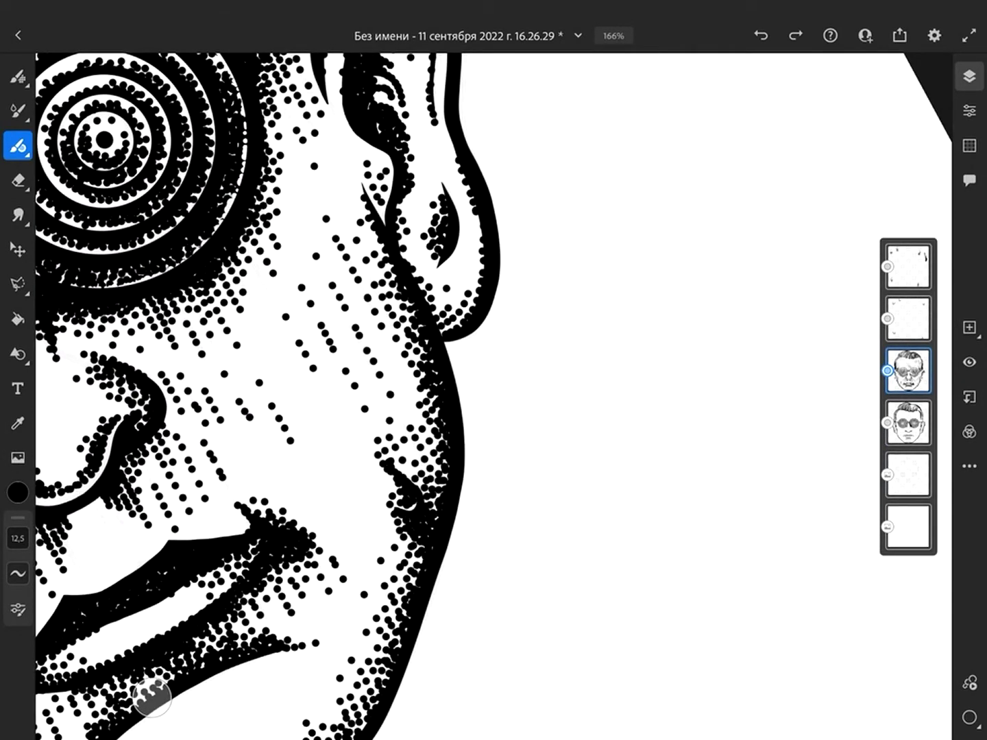
scroll(494, 396, down, 1)
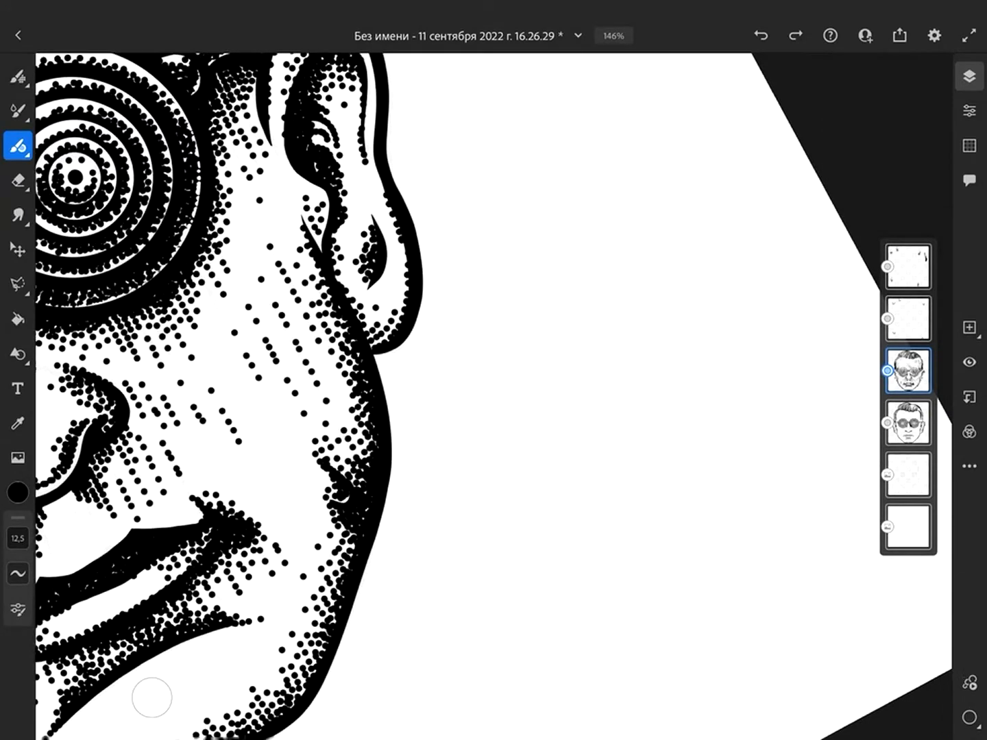
scroll(494, 395, down, 2)
scroll(493, 396, up, 2)
Step: On the top layer, erase a small stray spot near the chin
click(18, 181)
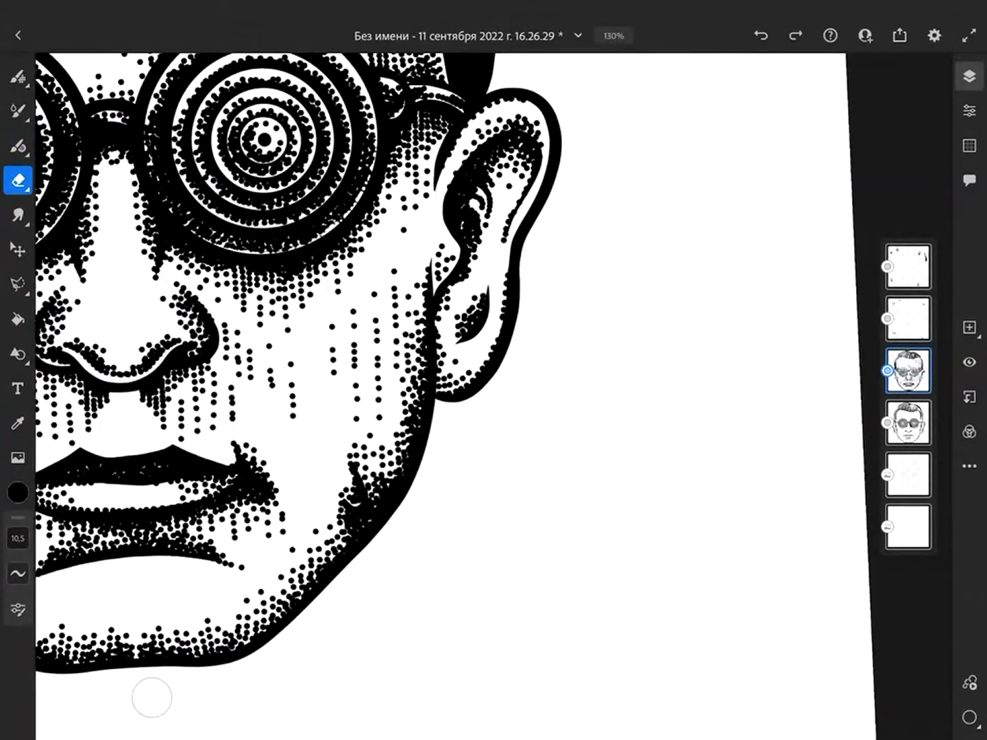
click(909, 266)
drag(350, 465, 360, 503)
scroll(425, 480, up, 5)
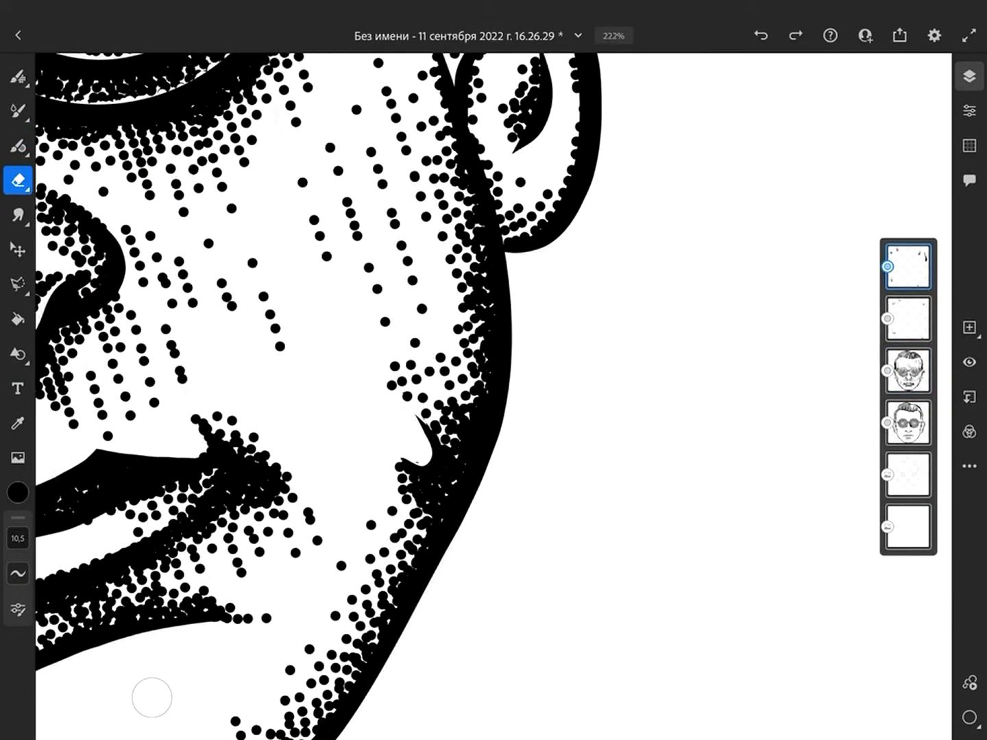
scroll(493, 396, down, 5)
scroll(493, 396, up, 4)
scroll(494, 396, down, 4)
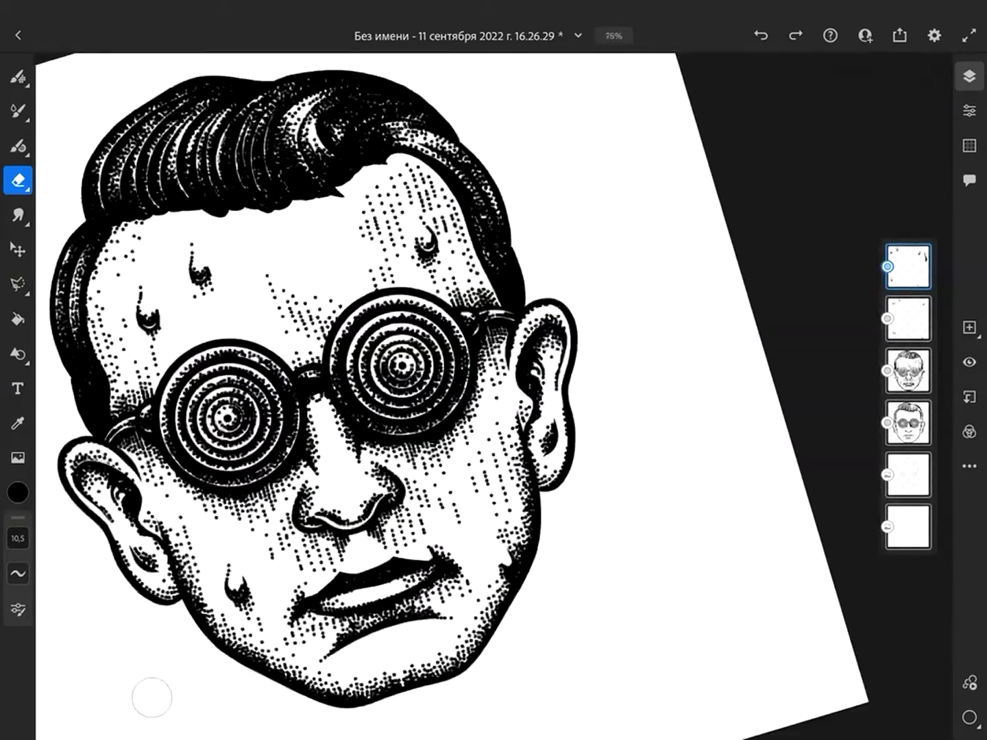
scroll(274, 260, up, 4)
scroll(274, 261, up, 3)
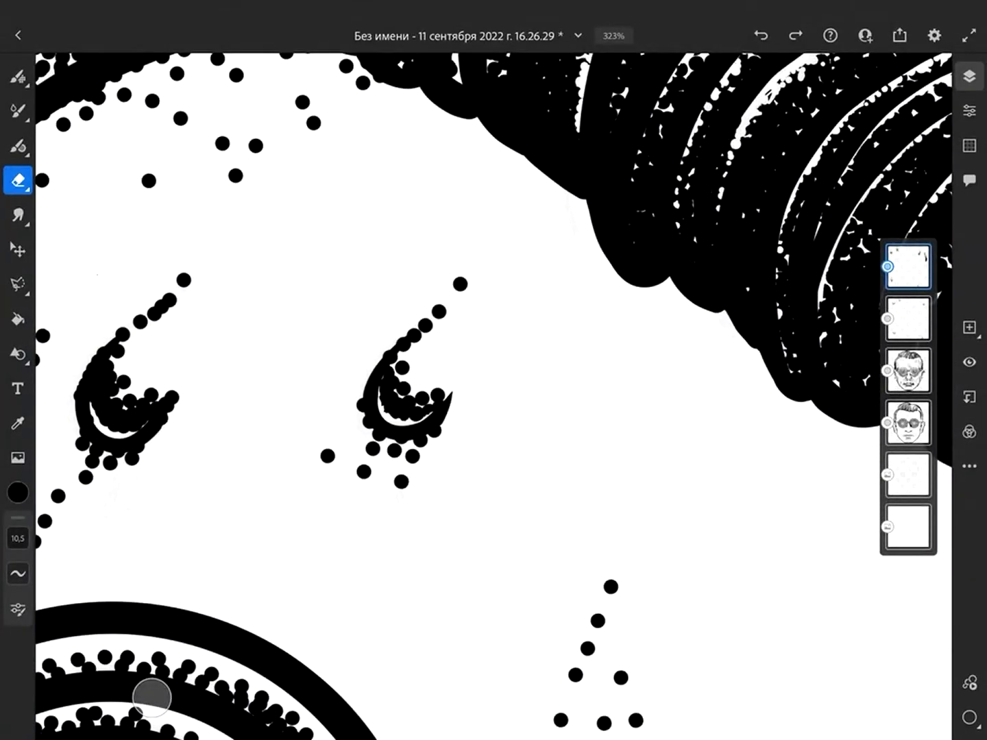
scroll(151, 697, down, 4)
scroll(151, 697, up, 4)
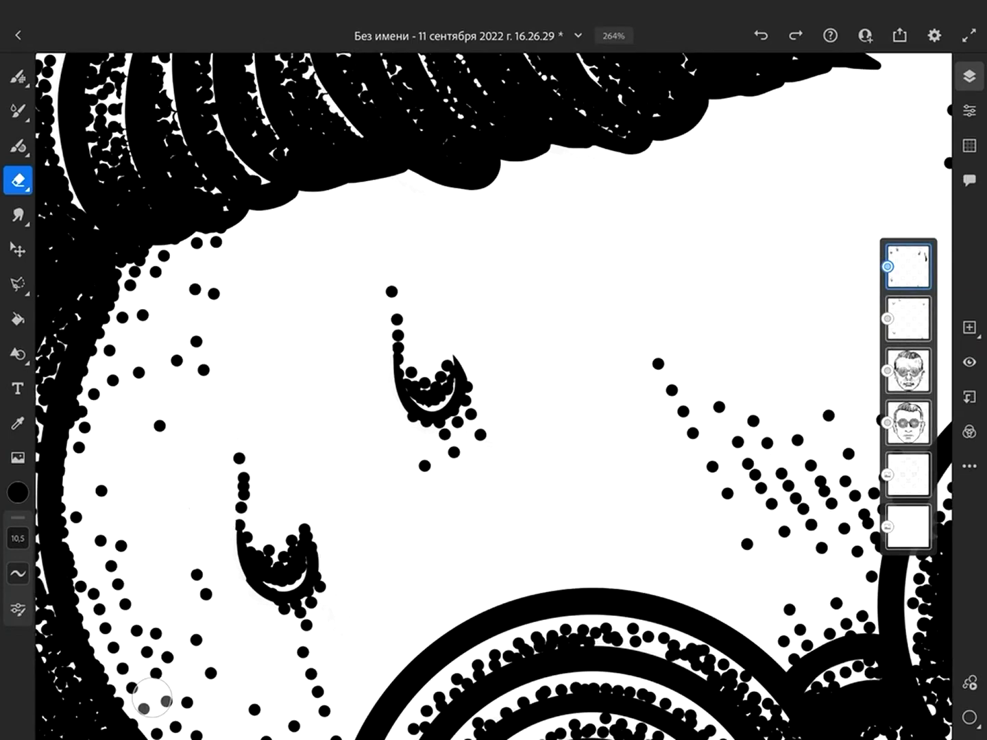
scroll(152, 699, down, 4)
scroll(152, 700, up, 3)
Step: On the second layer, trim the lower-left edge of the left sweat drop
click(908, 318)
click(18, 145)
scroll(151, 697, up, 2)
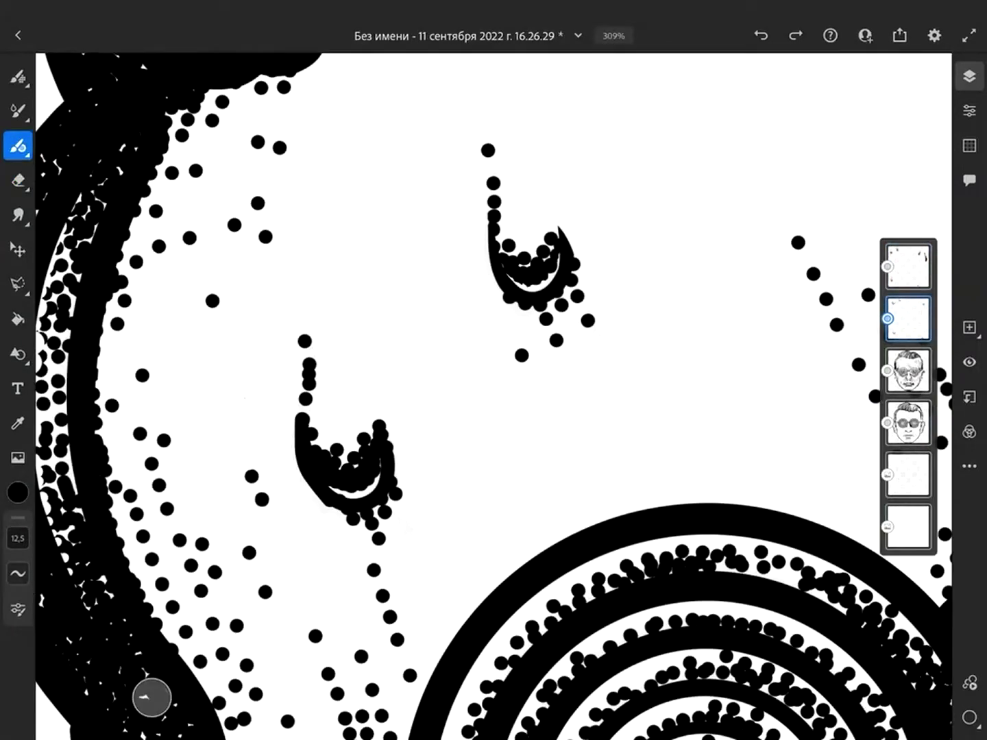
click(17, 180)
drag(320, 496, 301, 416)
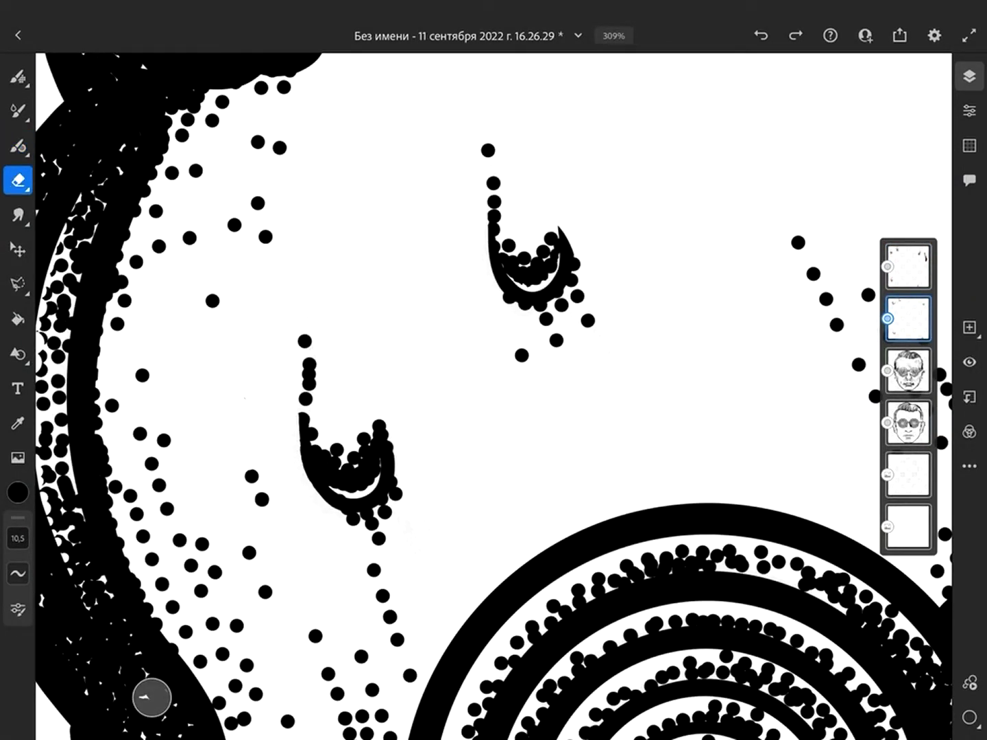
scroll(494, 396, down, 5)
Step: Merge the top layer into the one below, then erase stray dots around the forehead sweat drop
click(970, 466)
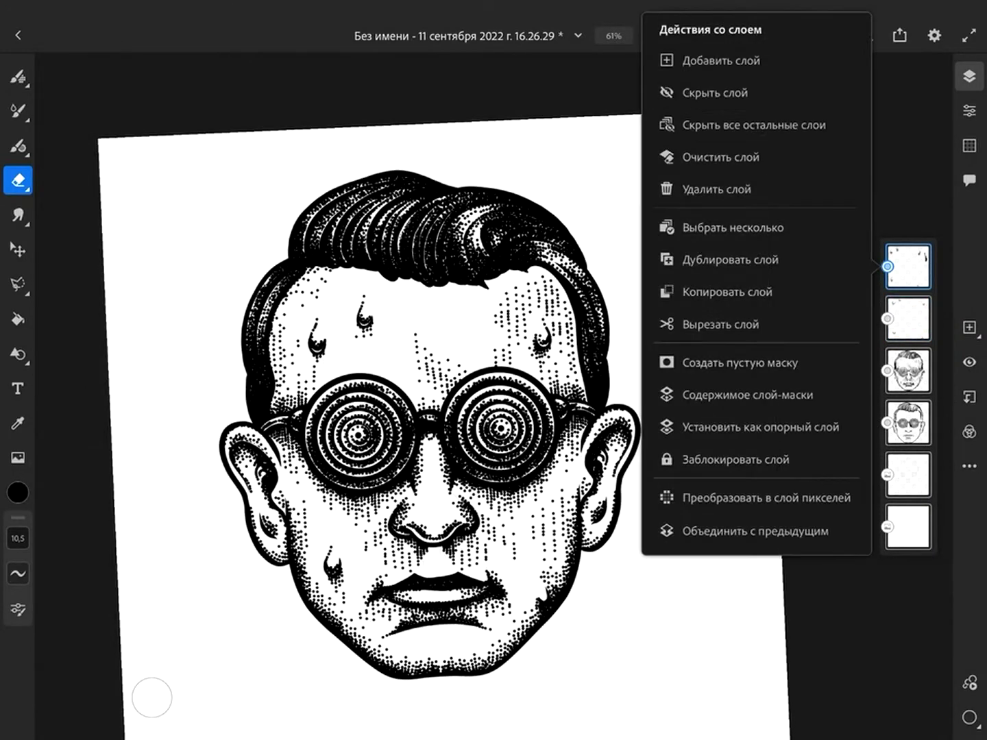
click(768, 533)
scroll(317, 334, up, 10)
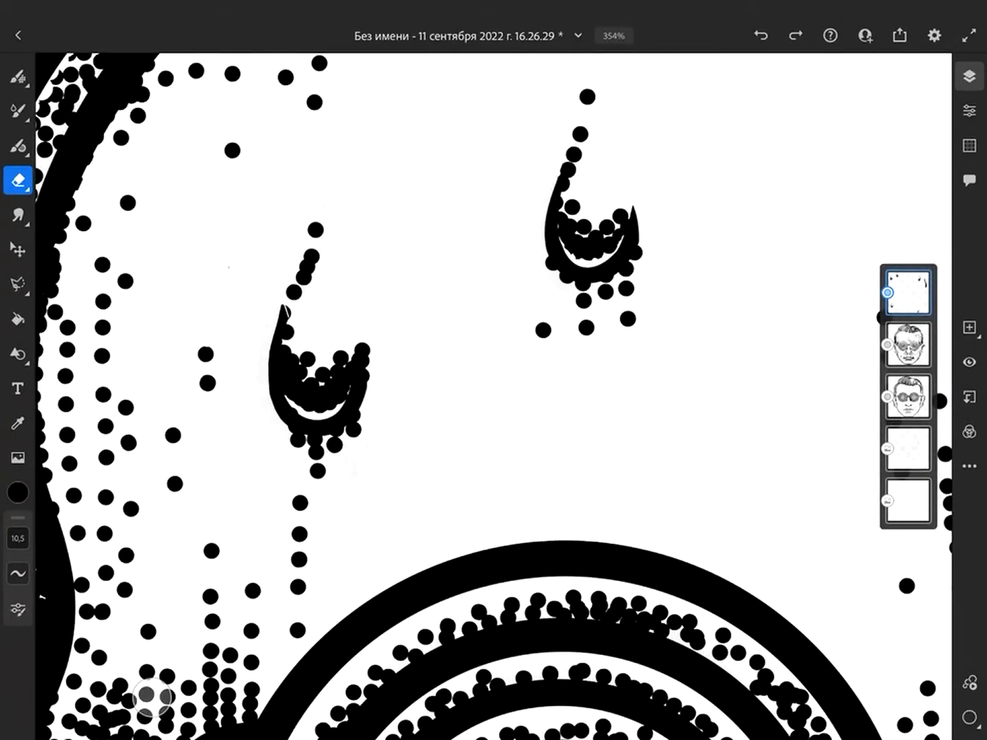
drag(312, 252, 292, 297)
scroll(493, 395, down, 1)
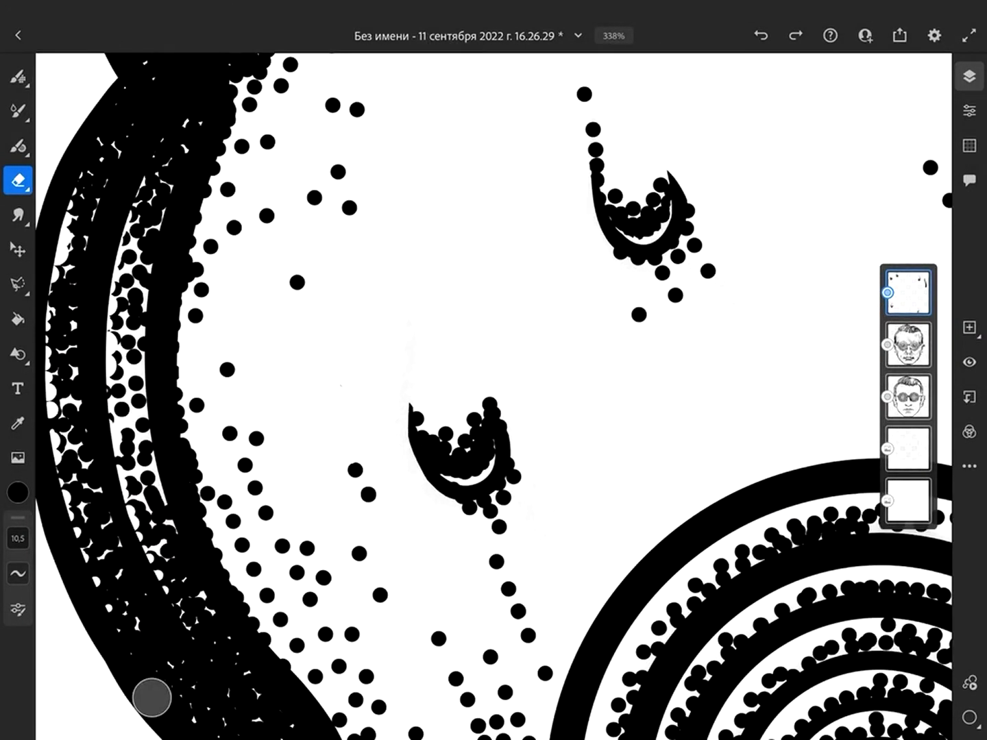
Step: Stipple a trail of dots above the lower forehead sweat drop
click(18, 145)
drag(408, 430, 417, 330)
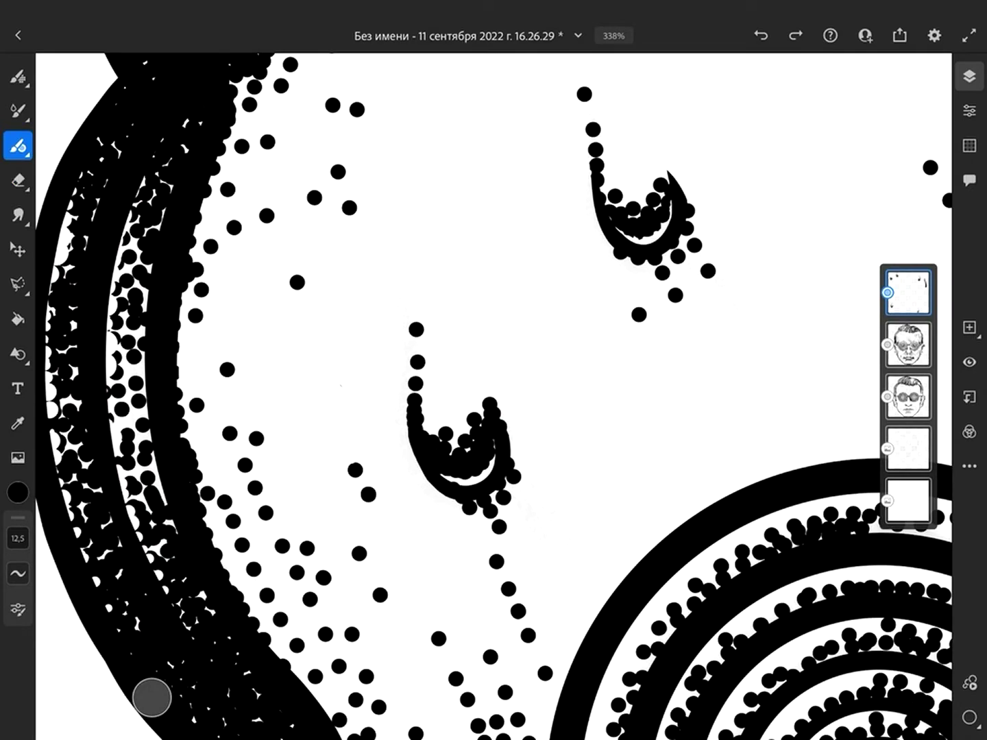
scroll(493, 396, down, 5)
scroll(494, 396, up, 2)
scroll(494, 395, up, 2)
scroll(494, 395, up, 3)
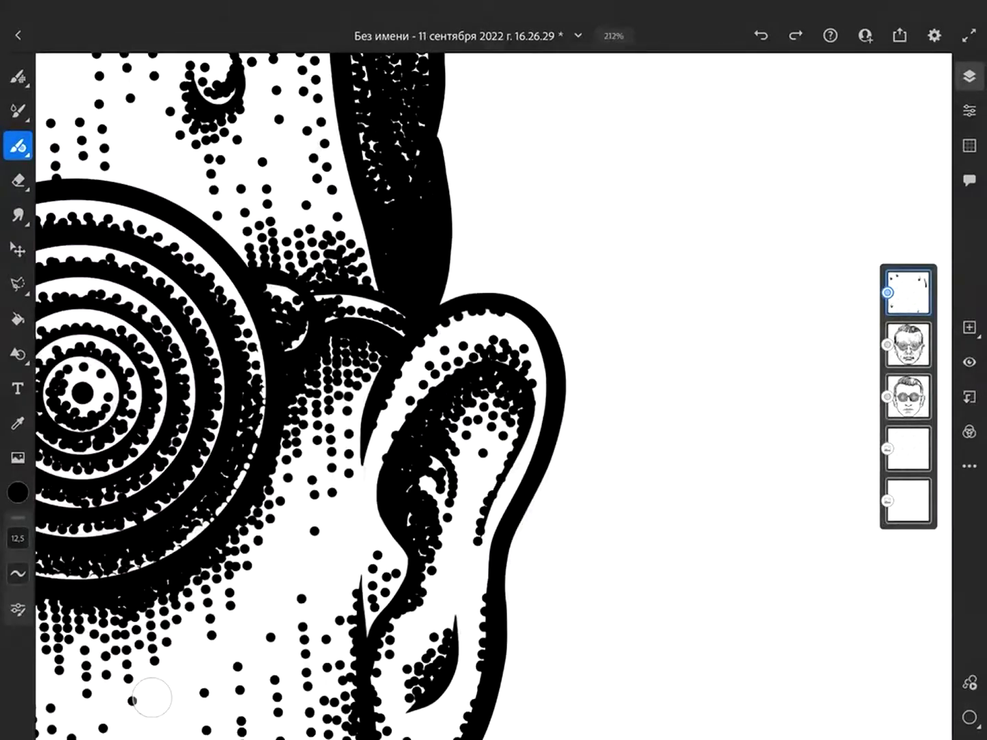
Step: Add stipple dots inside the ear and darken the column of dots below the nose
drag(437, 456, 432, 470)
mouse_move(429, 476)
mouse_down()
mouse_move(423, 496)
mouse_move(448, 424)
mouse_move(442, 416)
mouse_up()
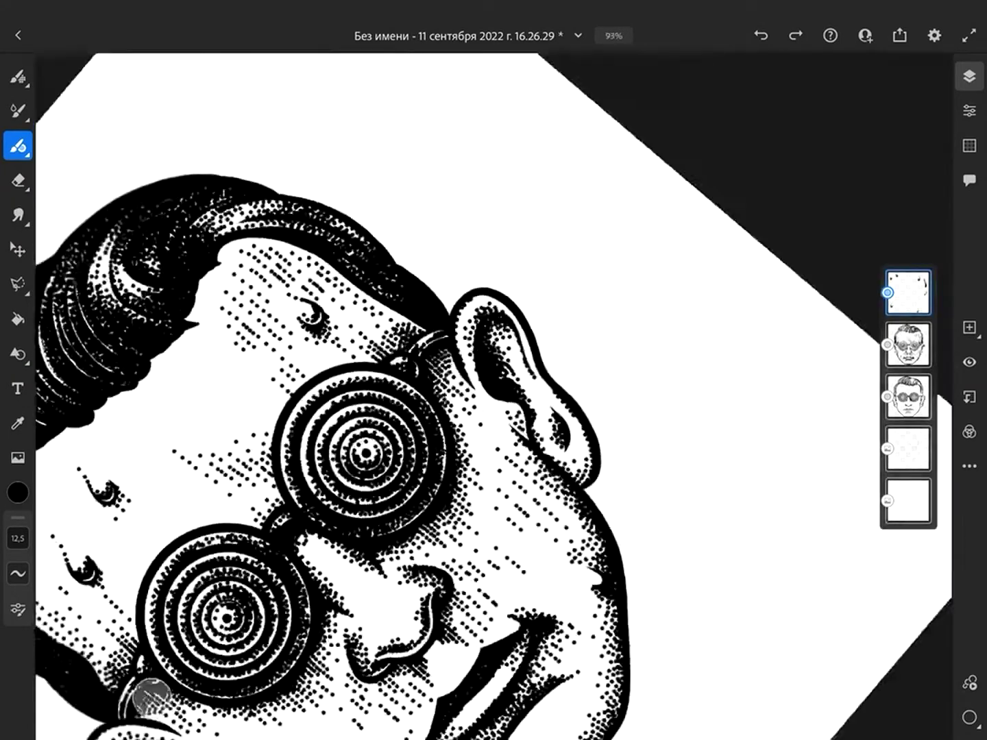
scroll(493, 395, down, 3)
scroll(495, 396, down, 3)
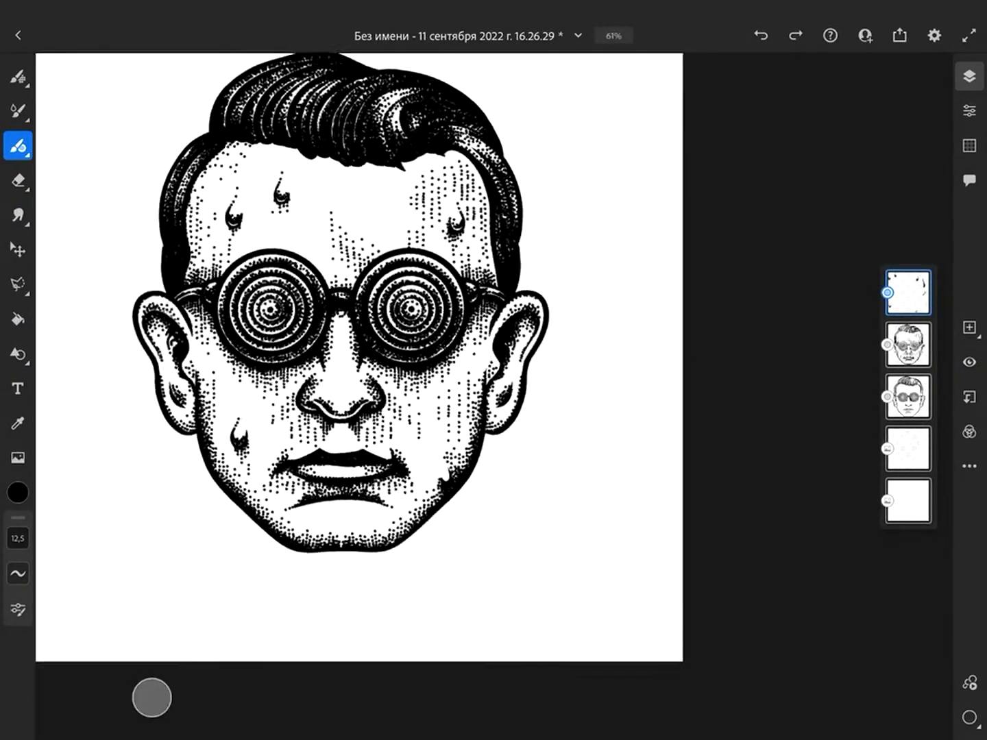
scroll(494, 395, up, 4)
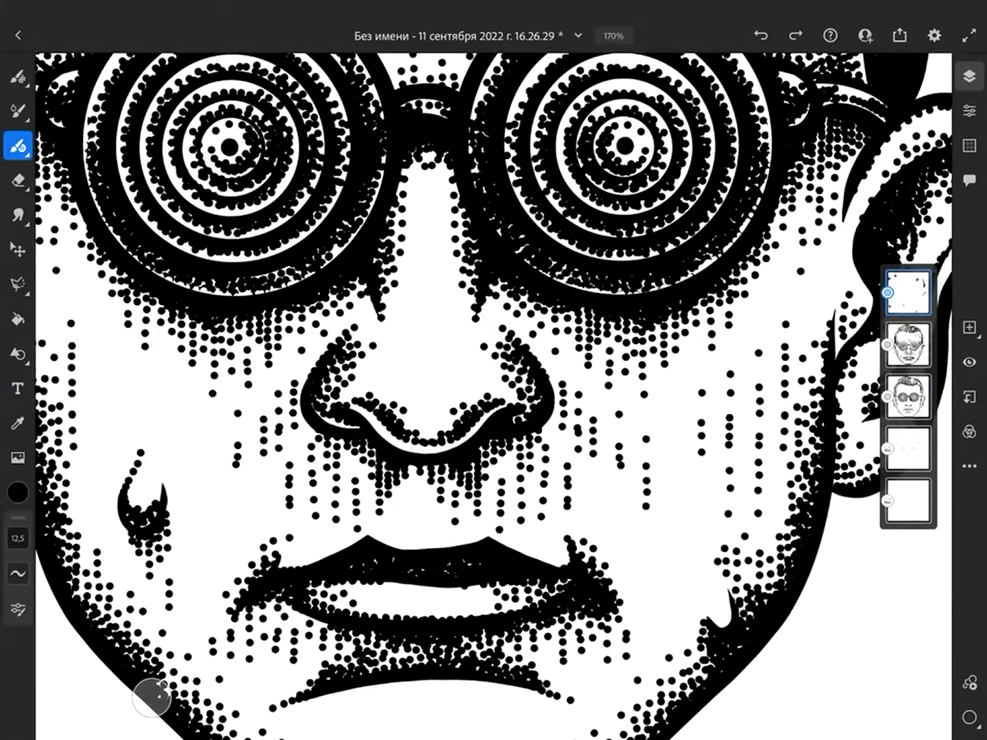
drag(416, 511, 415, 465)
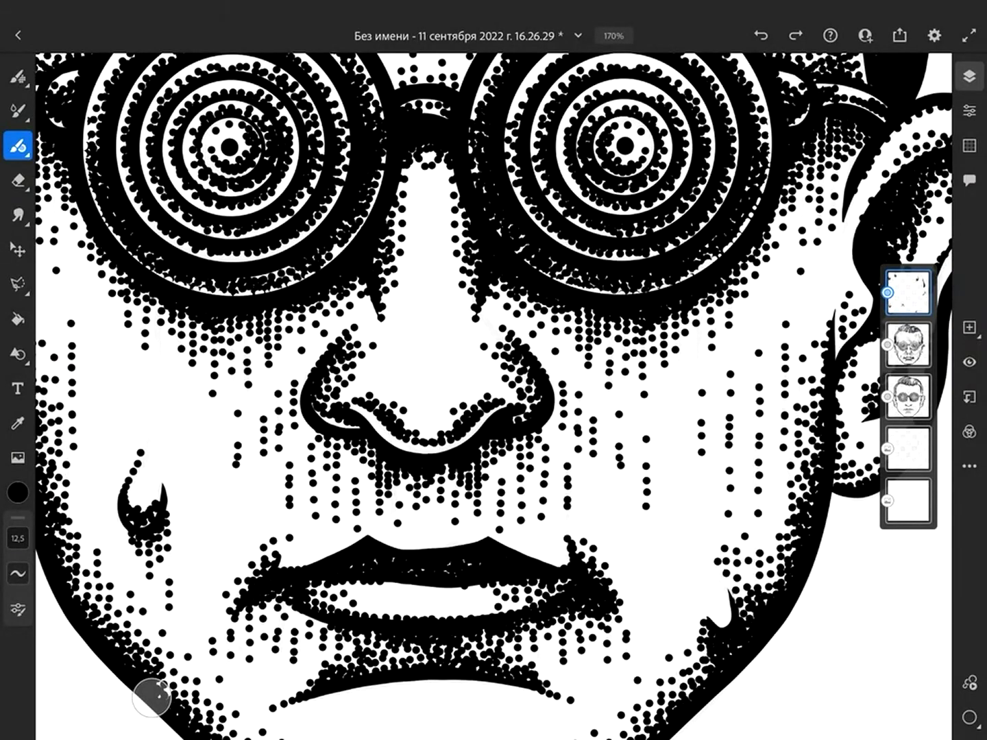
scroll(425, 384, up, 3)
click(18, 180)
Step: Merge the top layer down into the portrait and erase stray dots inside the nose
click(908, 291)
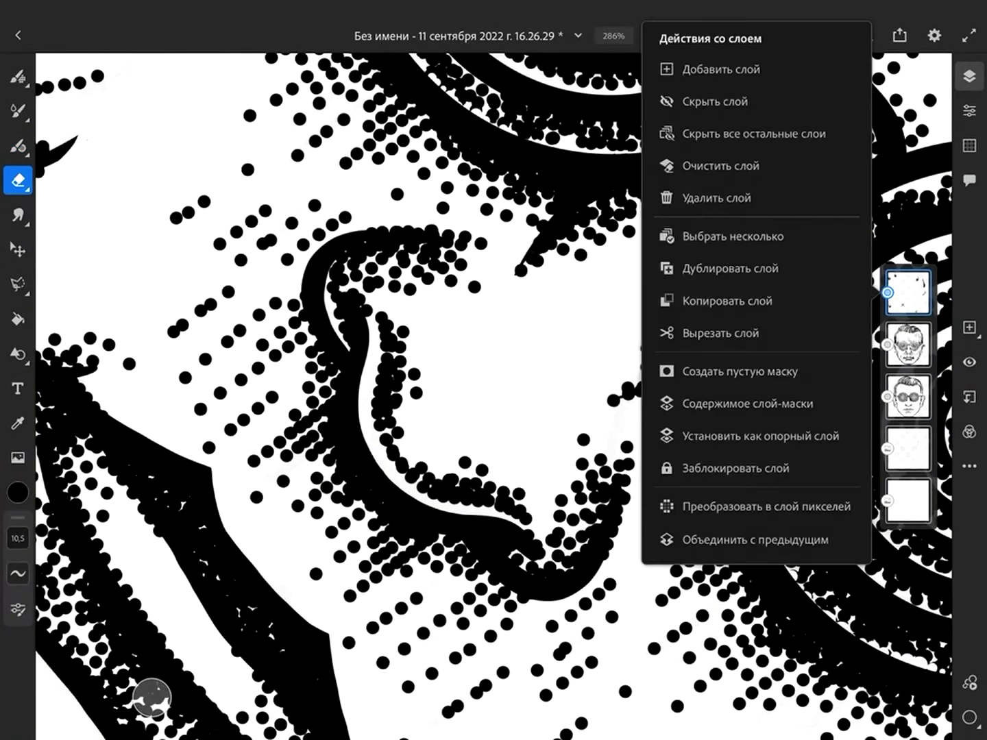
click(716, 198)
drag(388, 356, 391, 417)
mouse_move(379, 311)
mouse_down()
mouse_move(415, 394)
mouse_move(404, 439)
mouse_up()
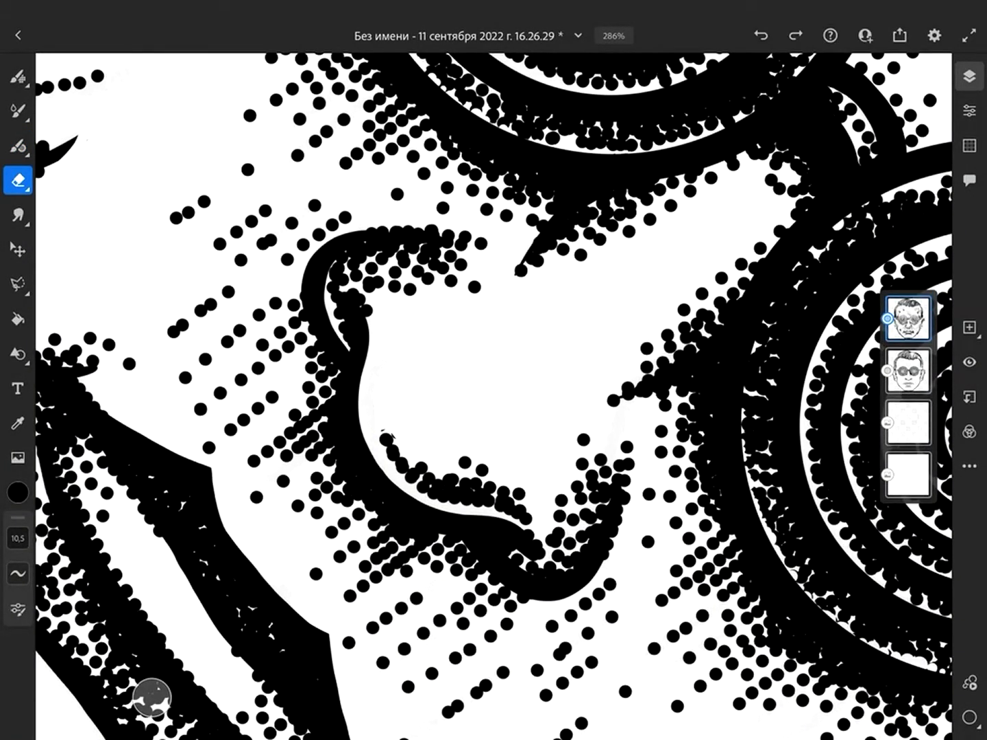
scroll(494, 395, down, 3)
scroll(494, 395, up, 5)
drag(429, 548, 453, 508)
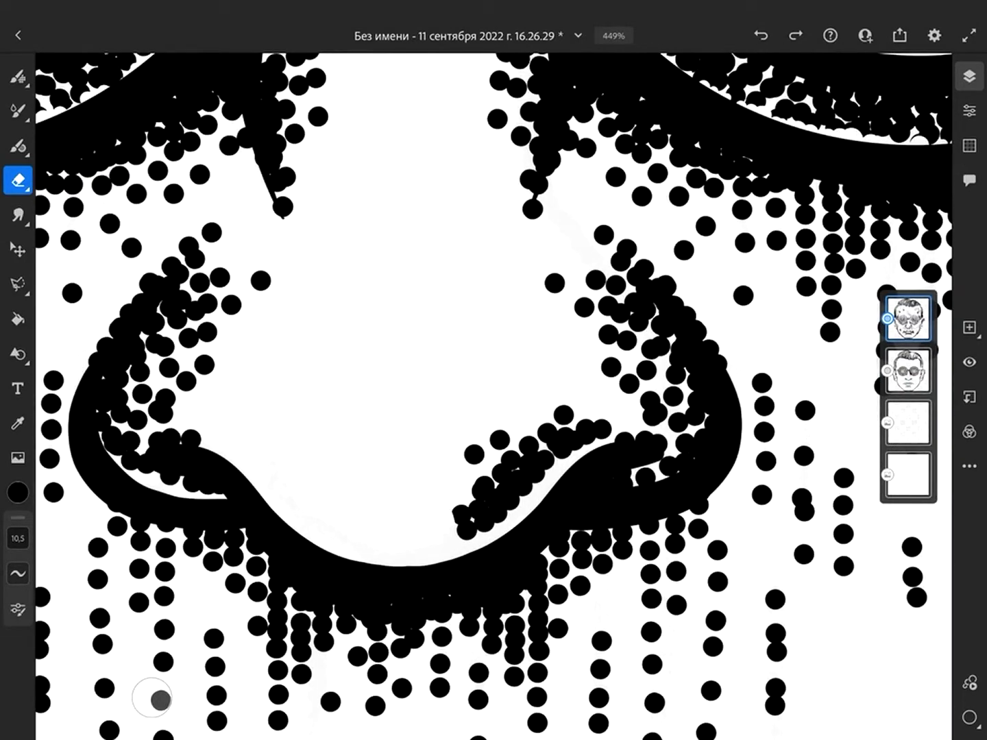
scroll(493, 395, down, 5)
scroll(493, 395, up, 1)
Step: Switch back to the vector brush and darken the nose outline
click(18, 181)
click(18, 146)
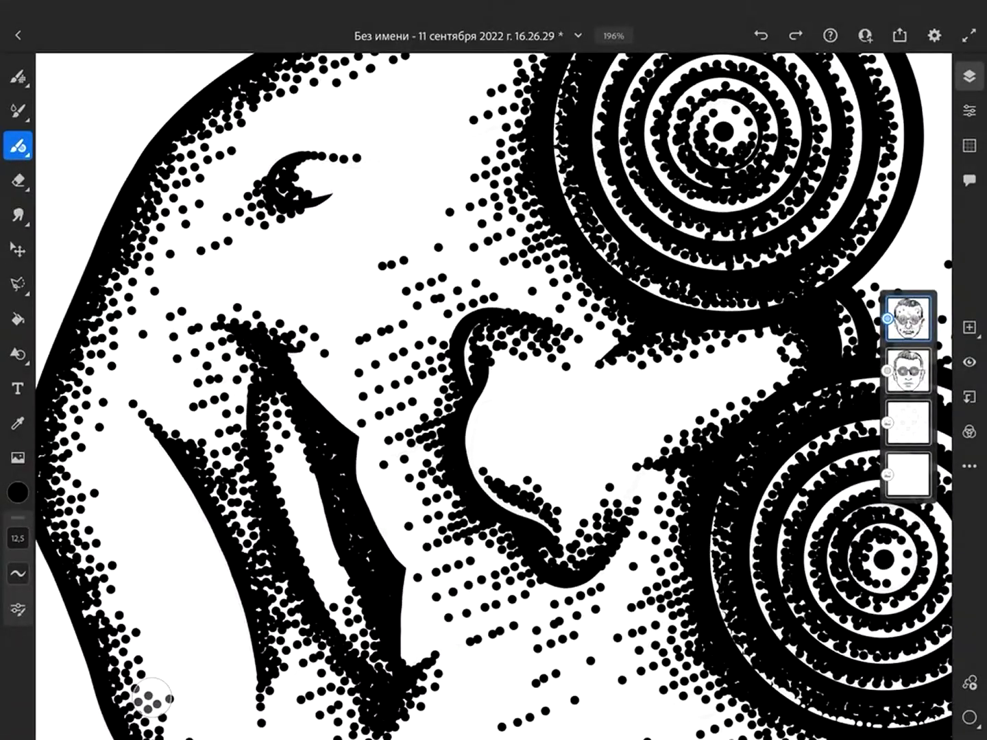
mouse_move(480, 401)
mouse_down()
mouse_move(491, 439)
mouse_move(453, 444)
mouse_move(468, 432)
mouse_up()
scroll(493, 394, down, 1)
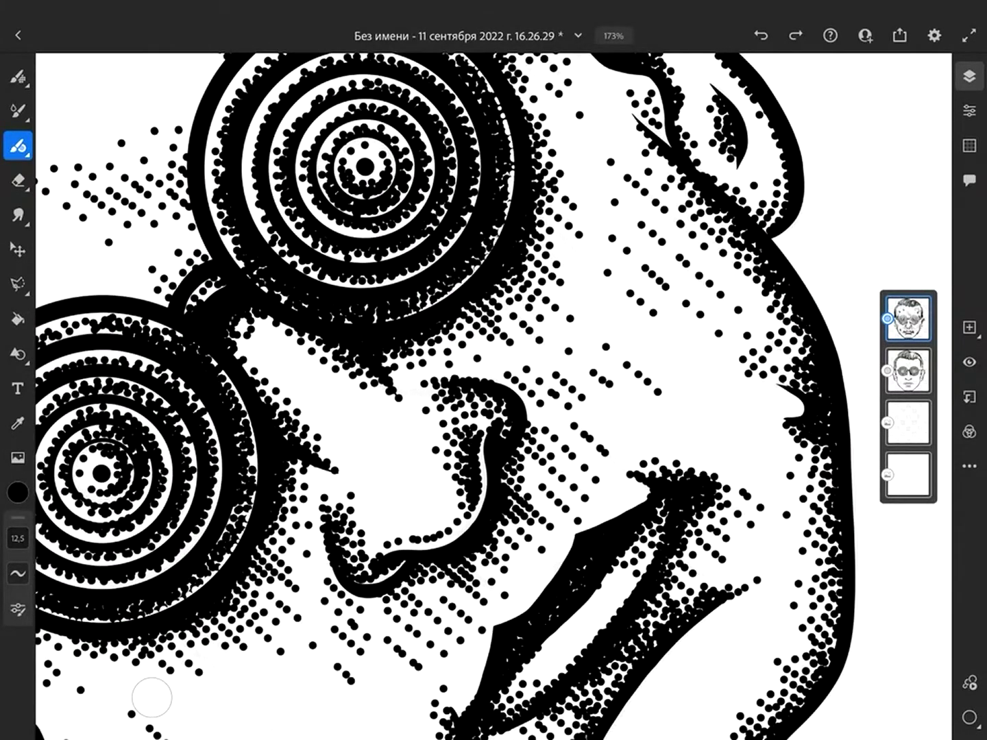
scroll(494, 394, down, 5)
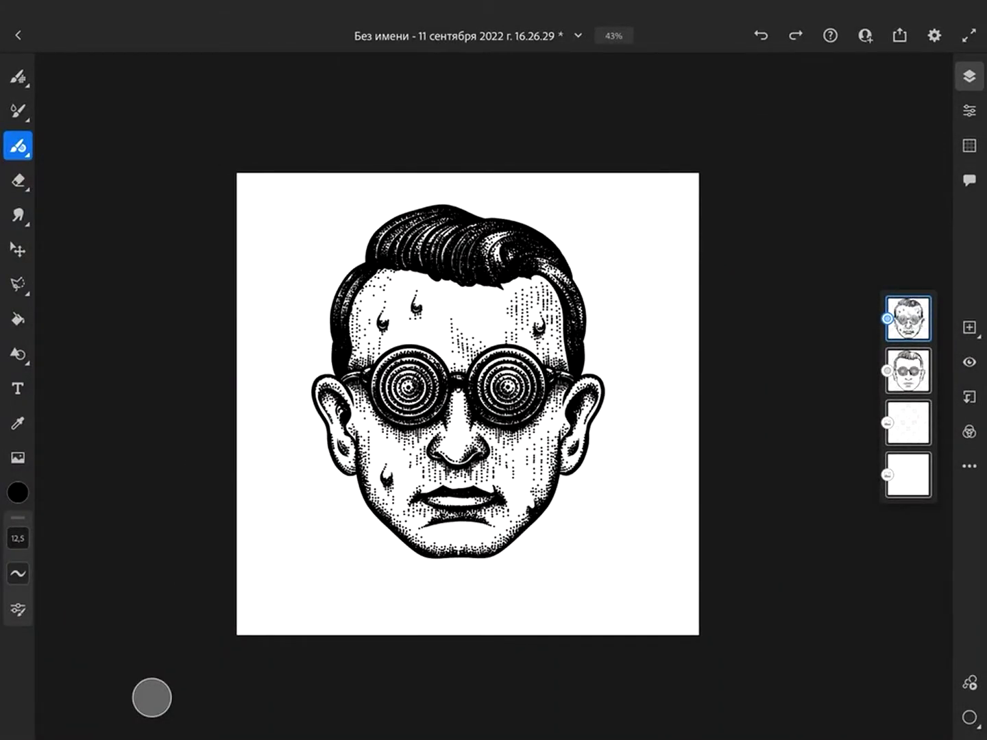
Step: Add stipple dots along the hairline
scroll(509, 265, up, 5)
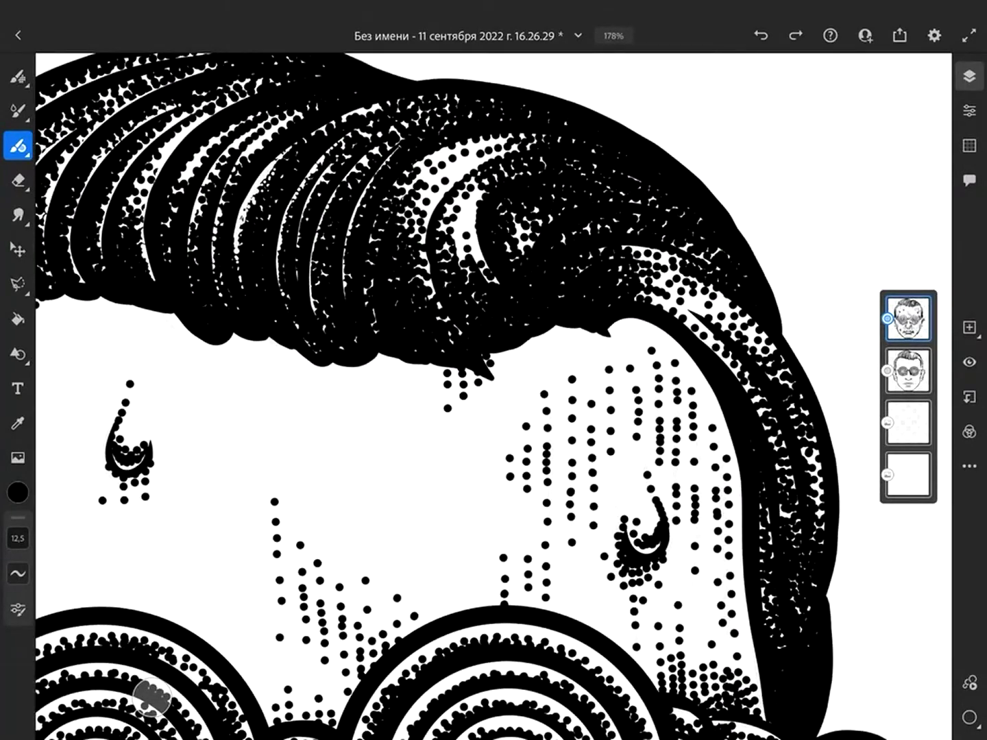
mouse_move(508, 357)
mouse_down()
mouse_move(551, 332)
mouse_move(641, 328)
mouse_up()
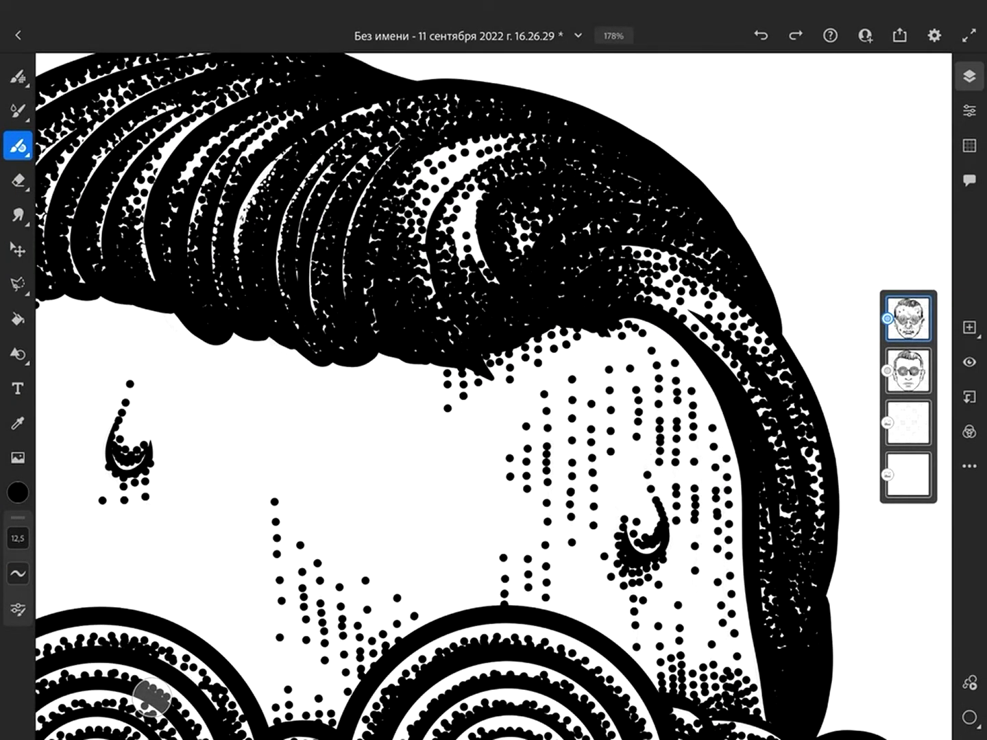
scroll(494, 395, down, 2)
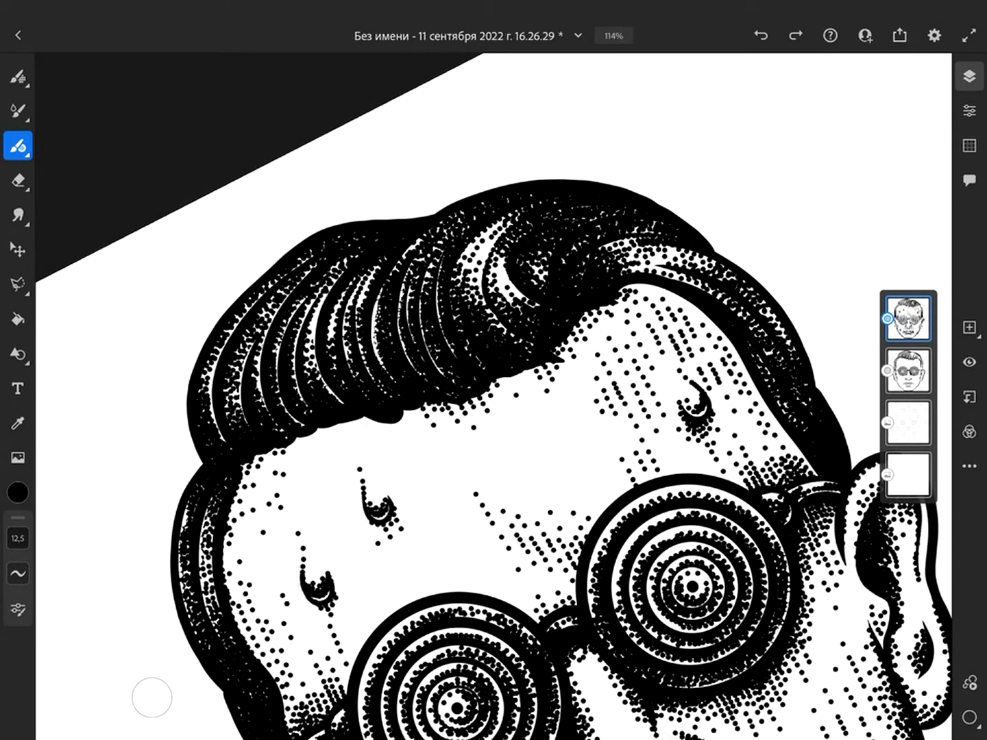
scroll(590, 472, up, 2)
scroll(588, 472, up, 2)
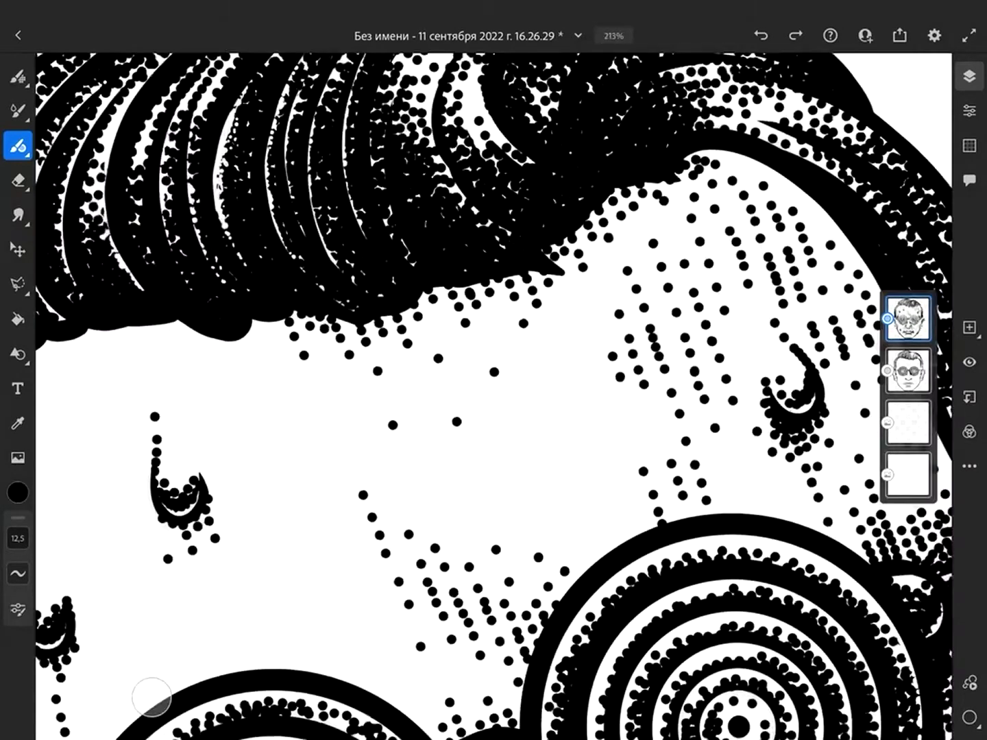
scroll(493, 395, down, 3)
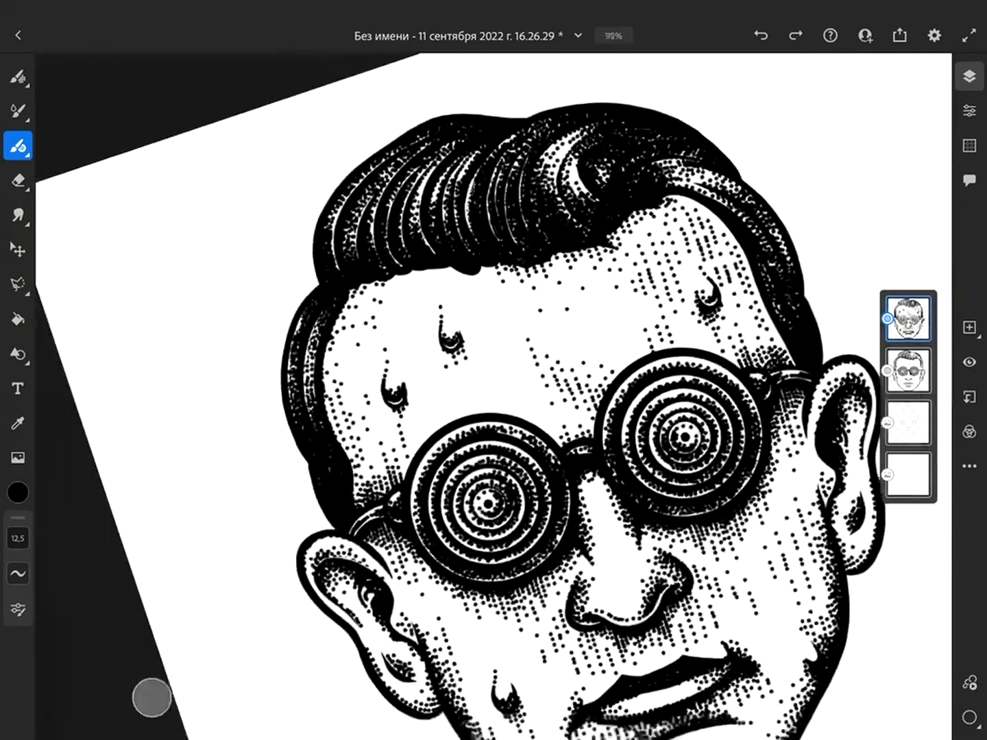
scroll(493, 394, up, 1)
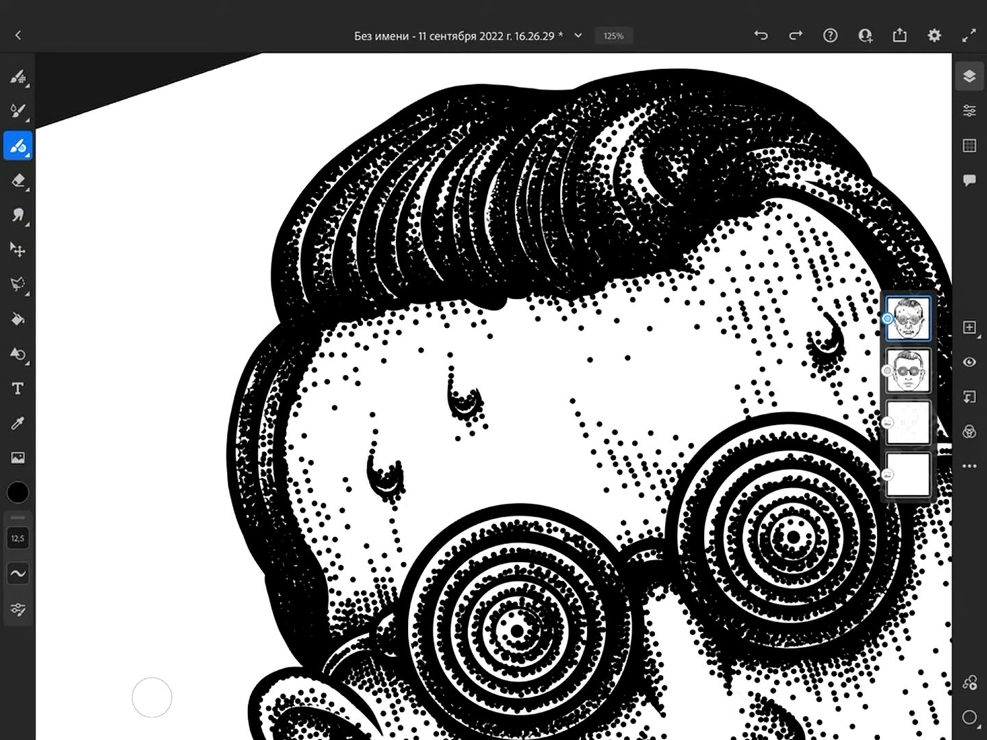
scroll(494, 395, down, 5)
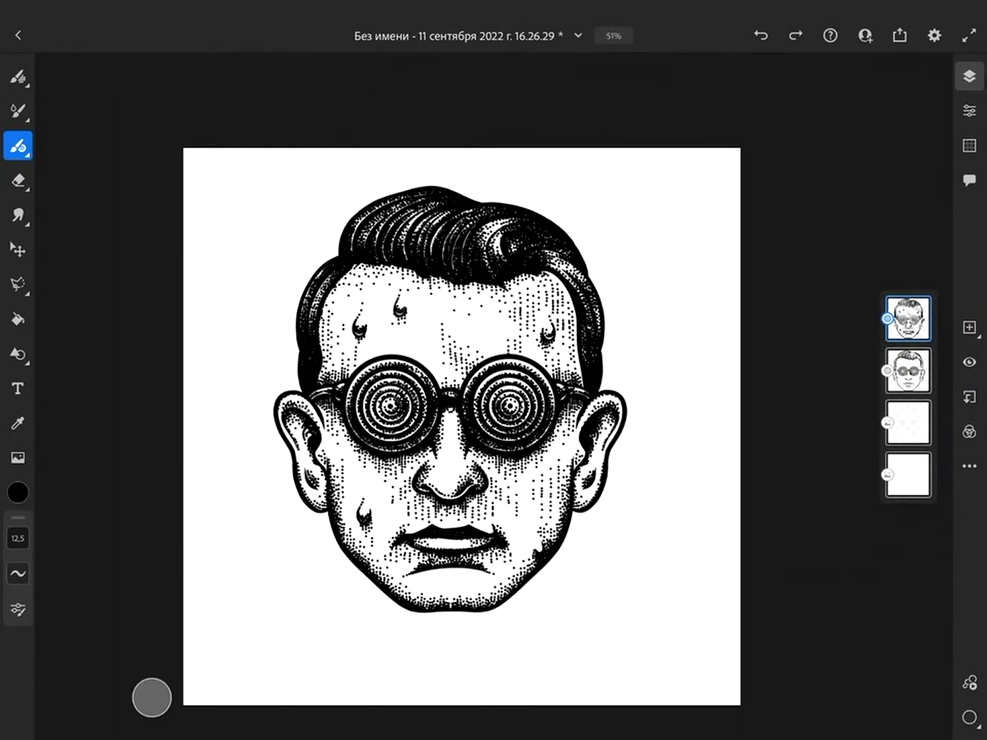
Step: Tilt the canvas slightly and fill the hair band and small white gaps with solid black
mouse_move(462, 426)
mouse_down()
mouse_move(627, 385)
mouse_move(661, 264)
mouse_move(496, 439)
mouse_move(499, 381)
mouse_up()
scroll(617, 199, up, 5)
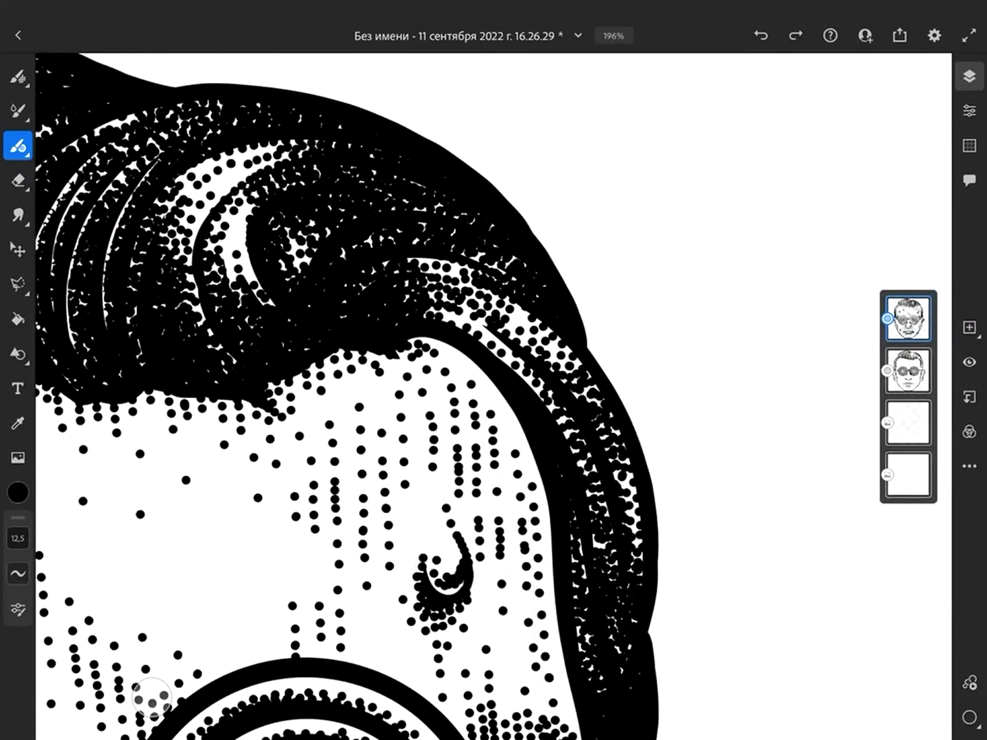
mouse_move(445, 316)
mouse_down()
mouse_move(470, 314)
mouse_move(531, 385)
mouse_move(516, 325)
mouse_move(565, 353)
mouse_up()
drag(449, 271, 464, 253)
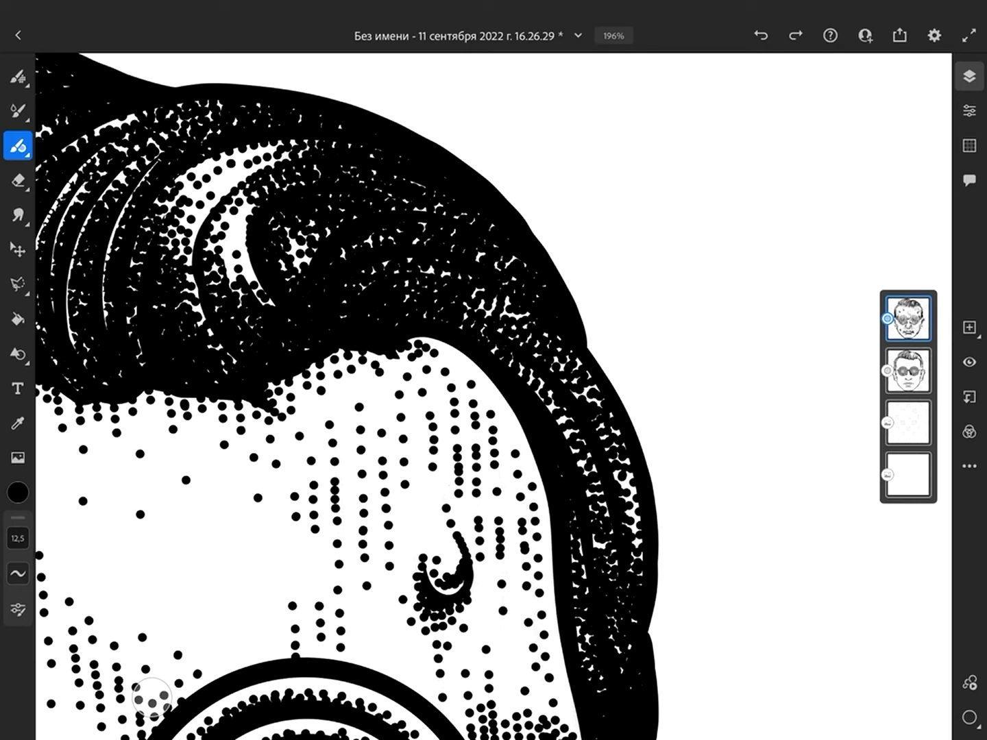
scroll(152, 697, down, 5)
scroll(151, 697, up, 3)
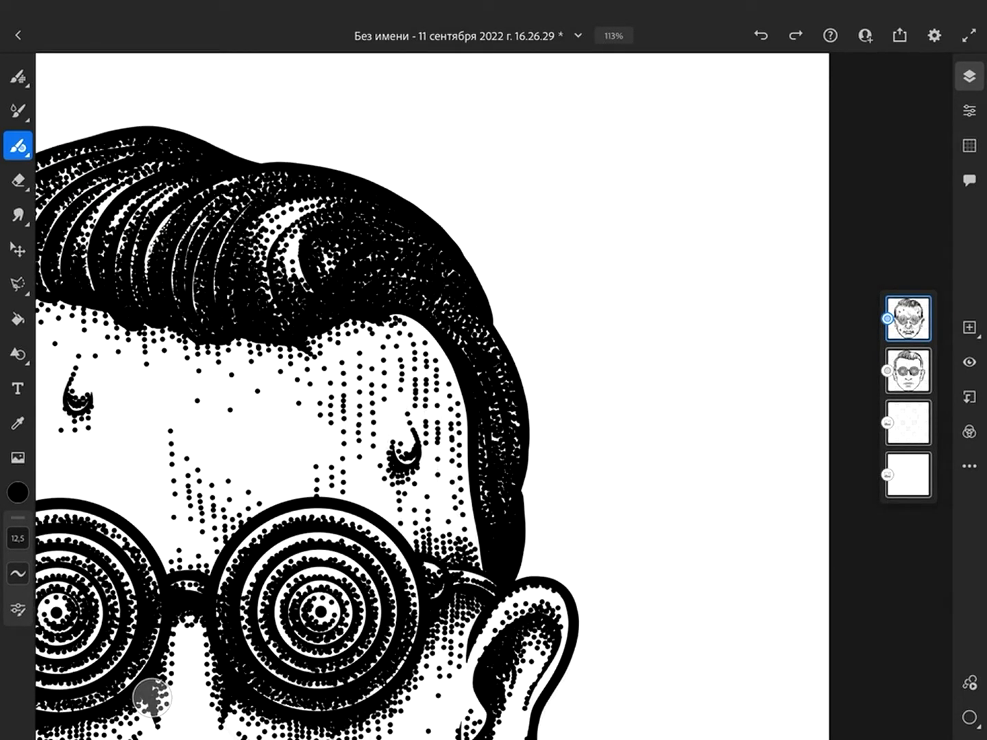
scroll(493, 396, down, 5)
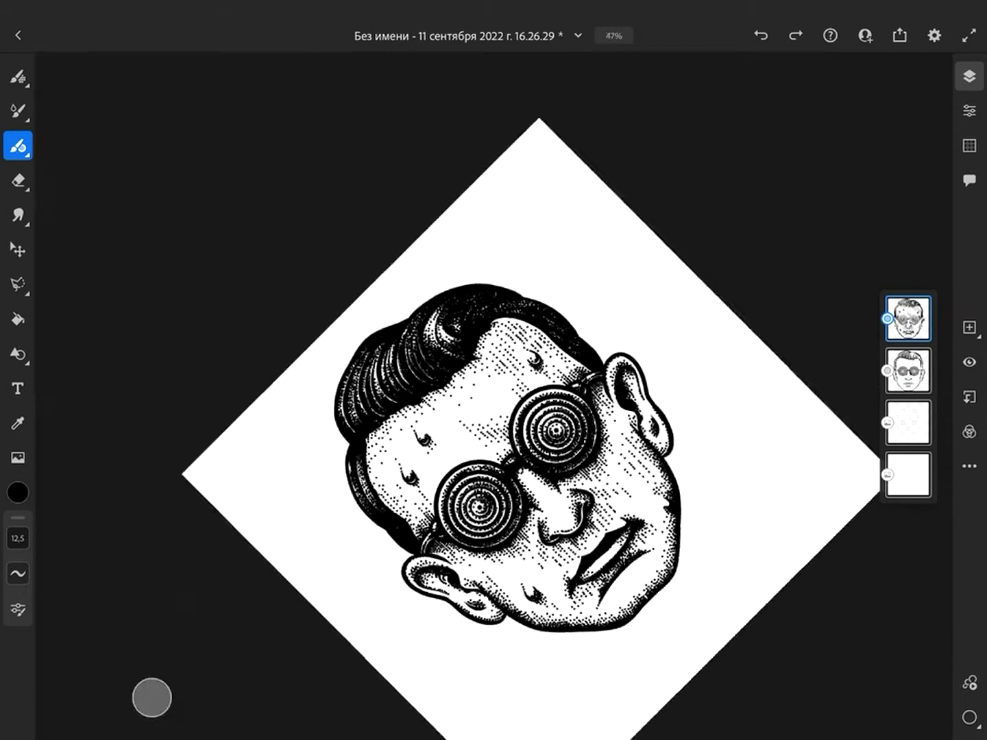
scroll(494, 396, up, 6)
scroll(493, 396, down, 5)
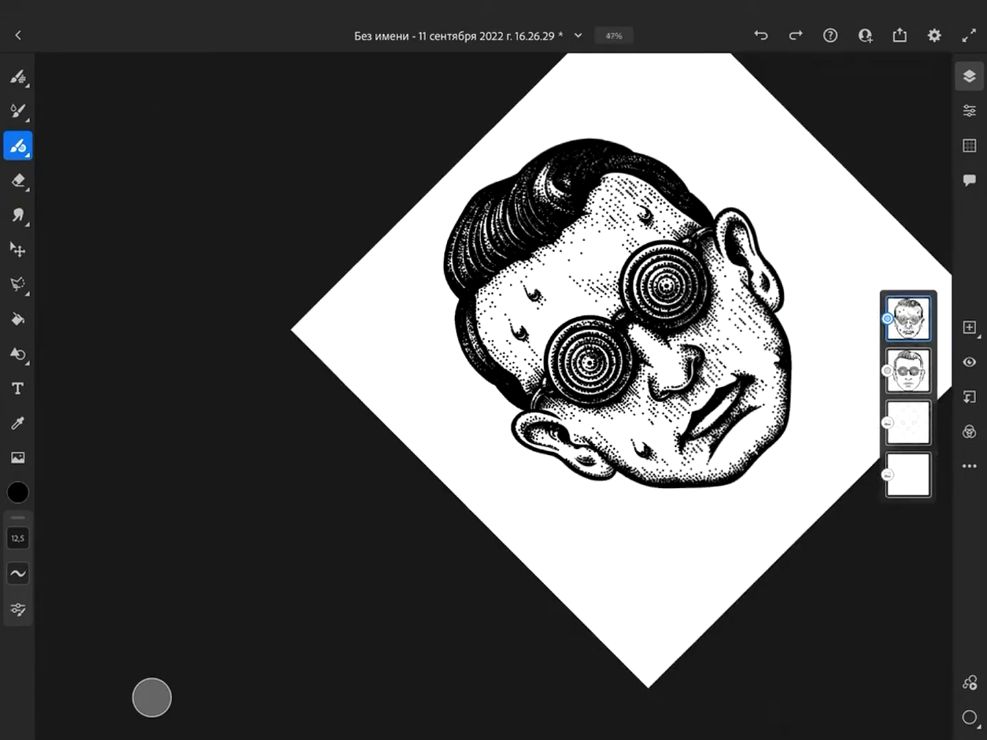
scroll(493, 396, up, 4)
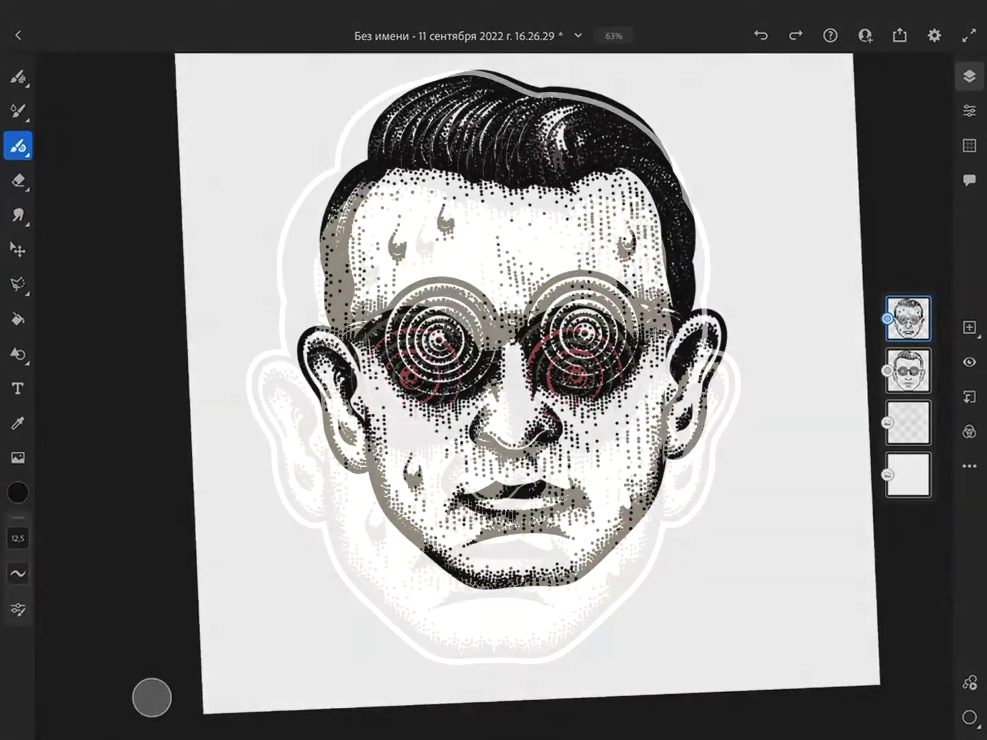